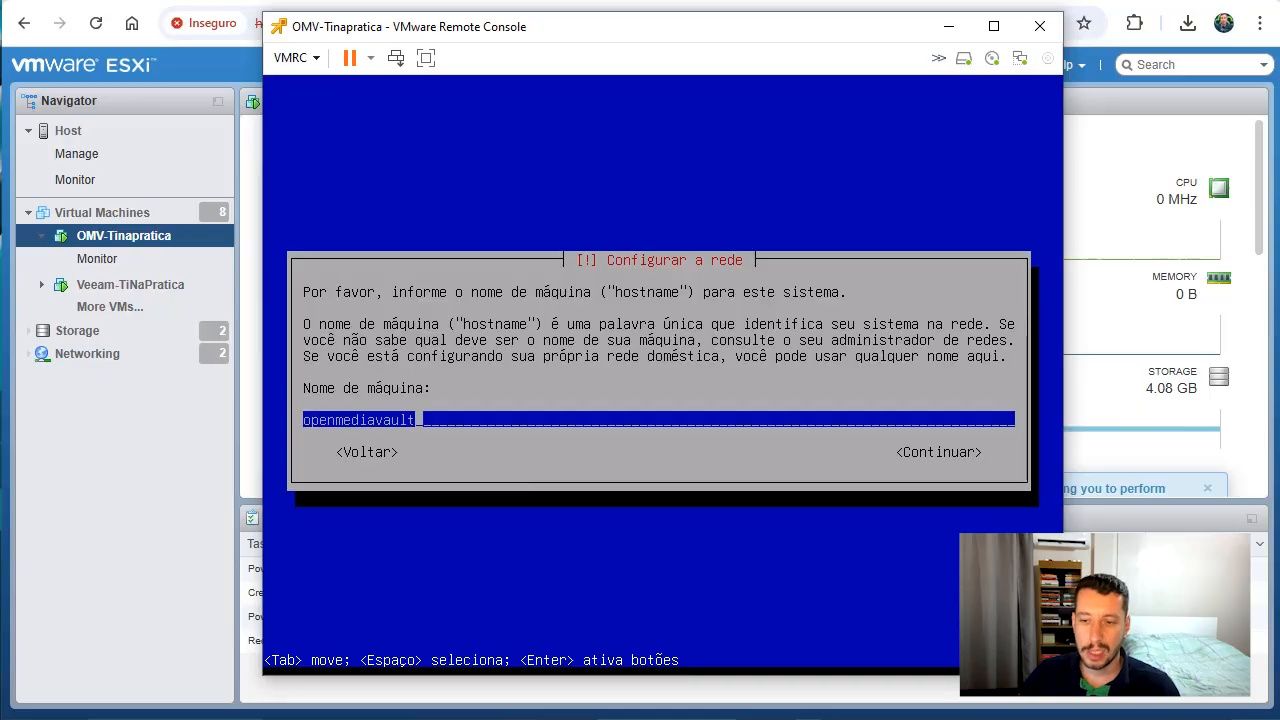
# Accept openmediavault as the machine's hostname and local as its domain name
pyautogui.press('Return')
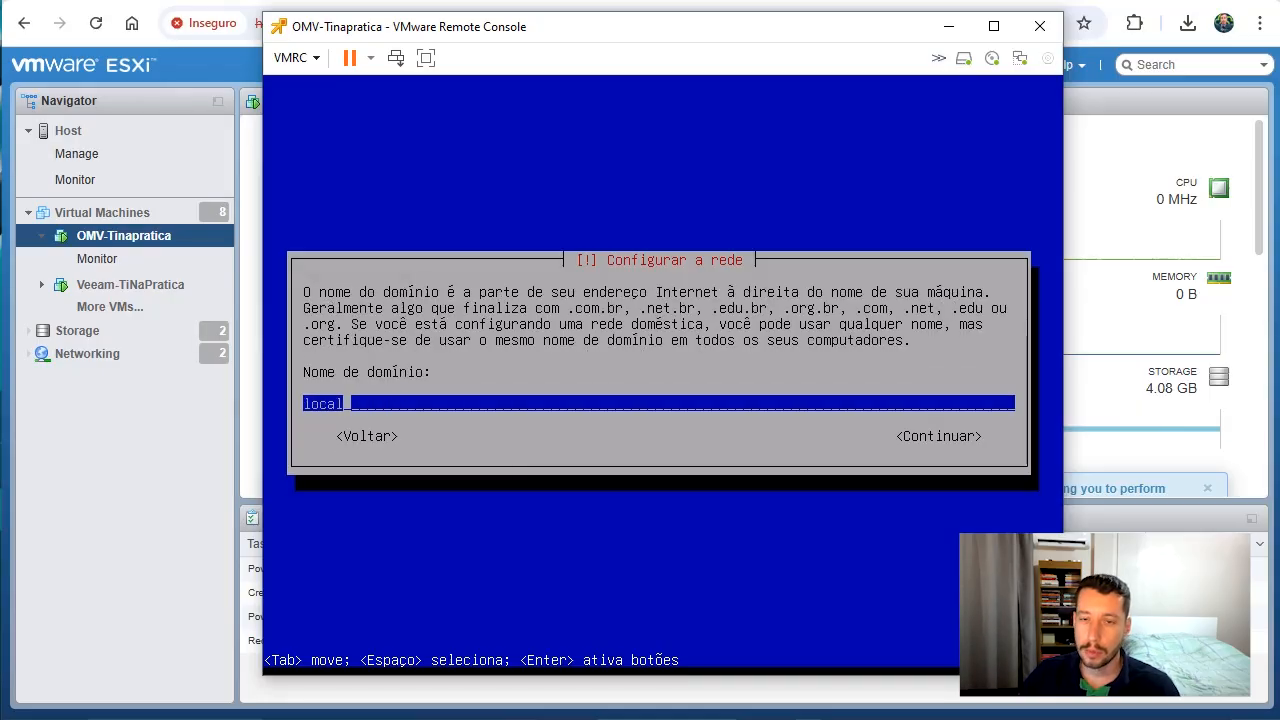
pyautogui.press('Return')
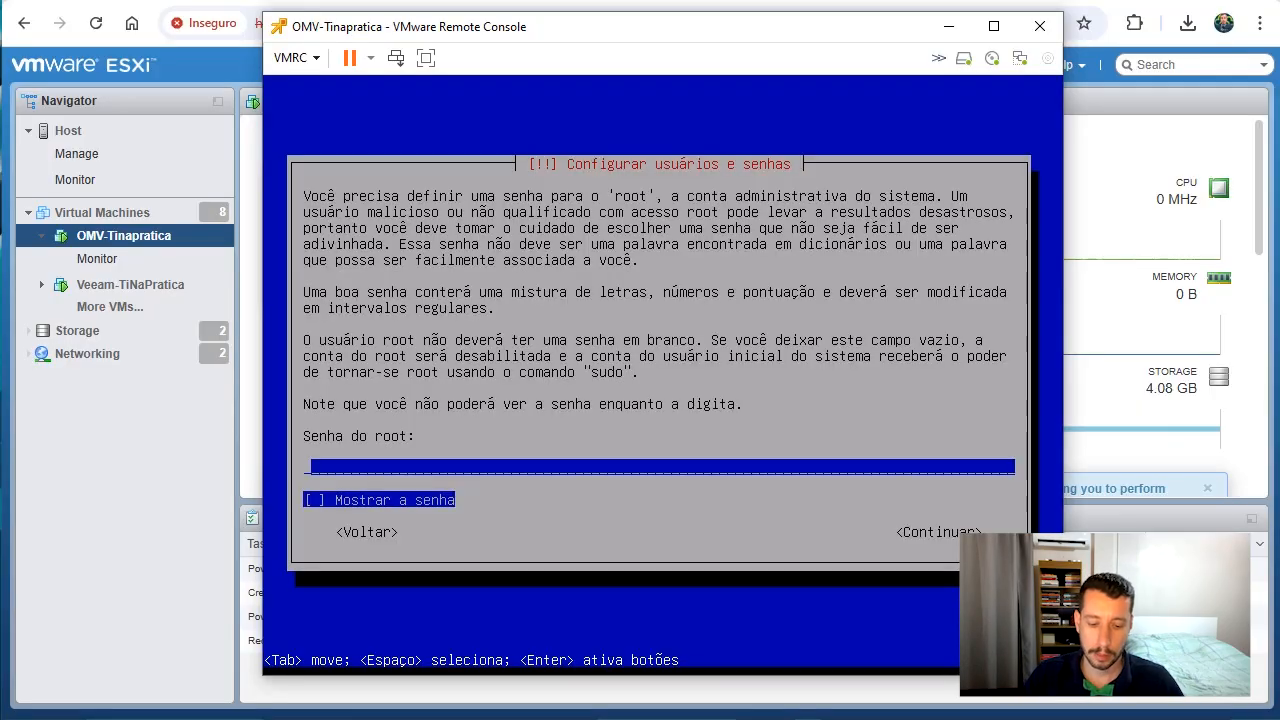
# Enter the root account password and repeat it for verification
pyautogui.write('*******')
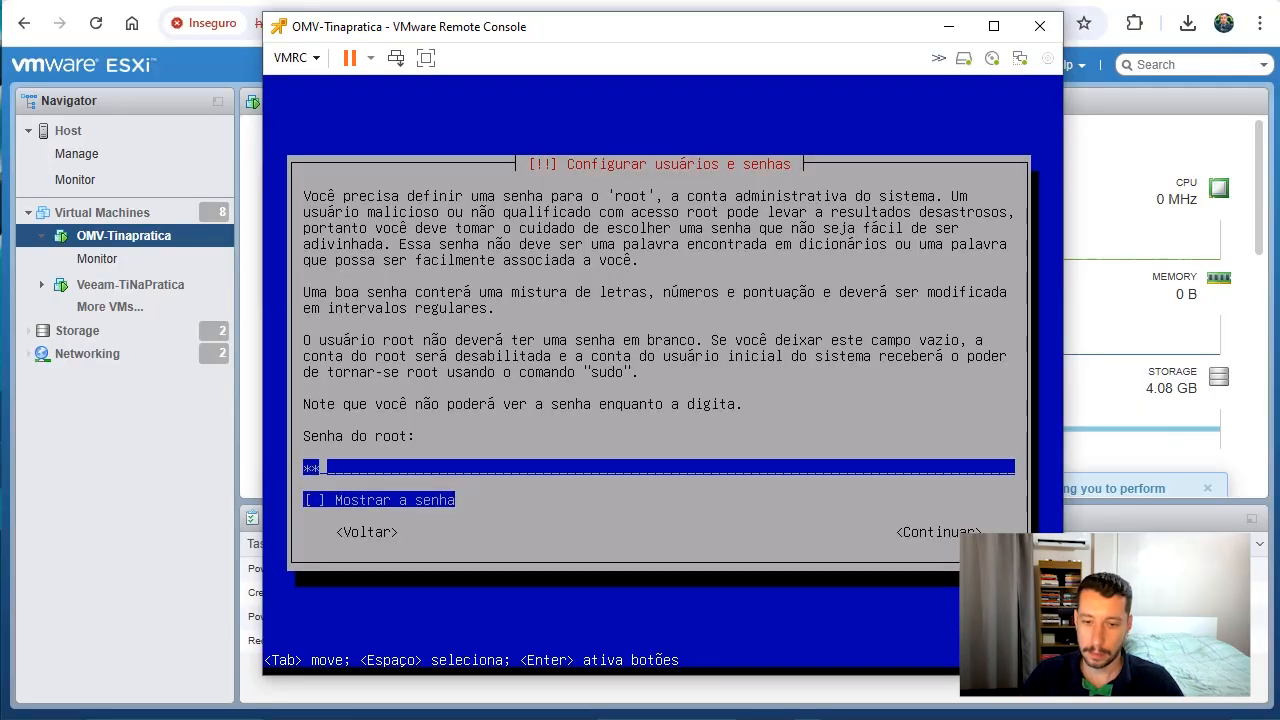
pyautogui.write('********')
pyautogui.press('Tab')
pyautogui.press('Tab')
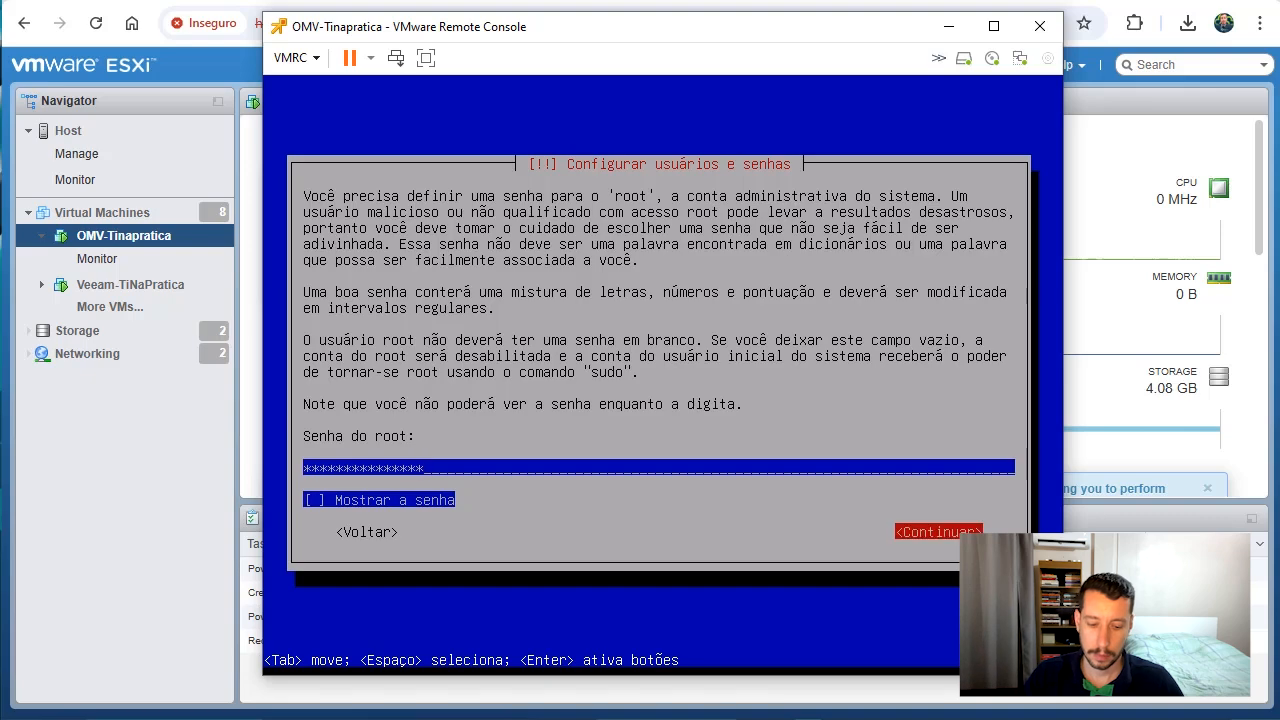
pyautogui.press('Return')
pyautogui.write('***')
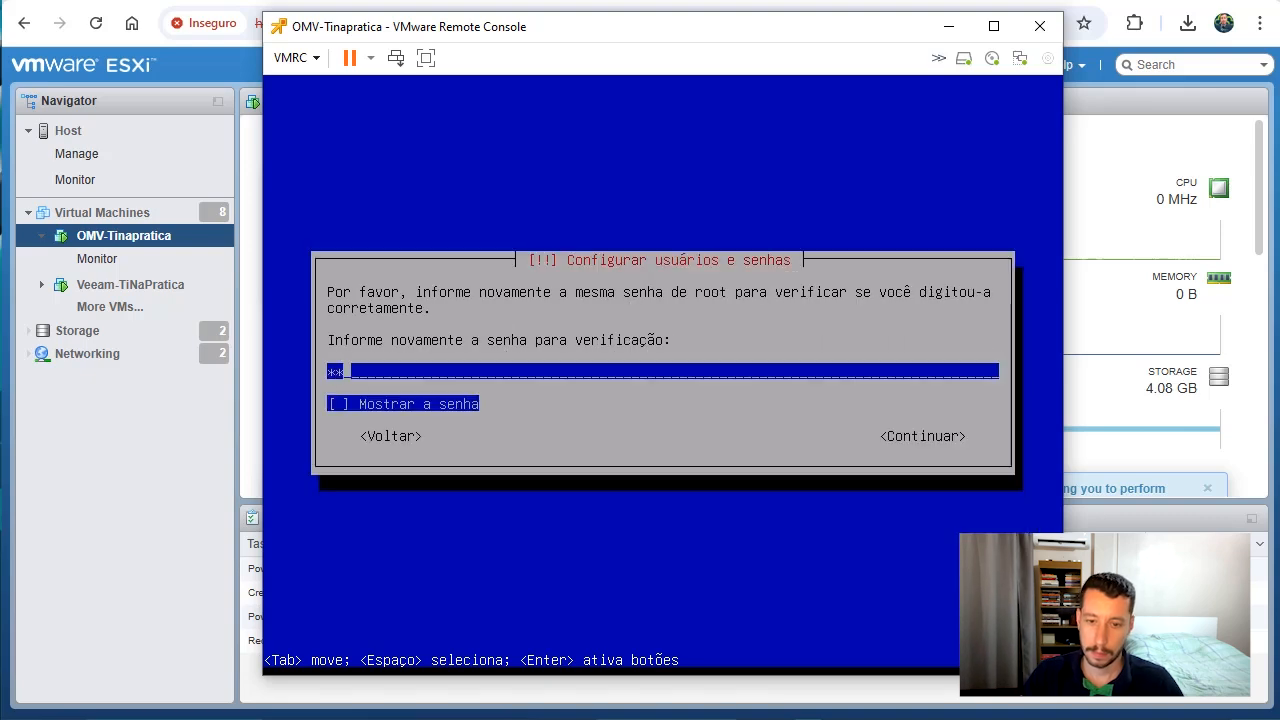
pyautogui.write('************')
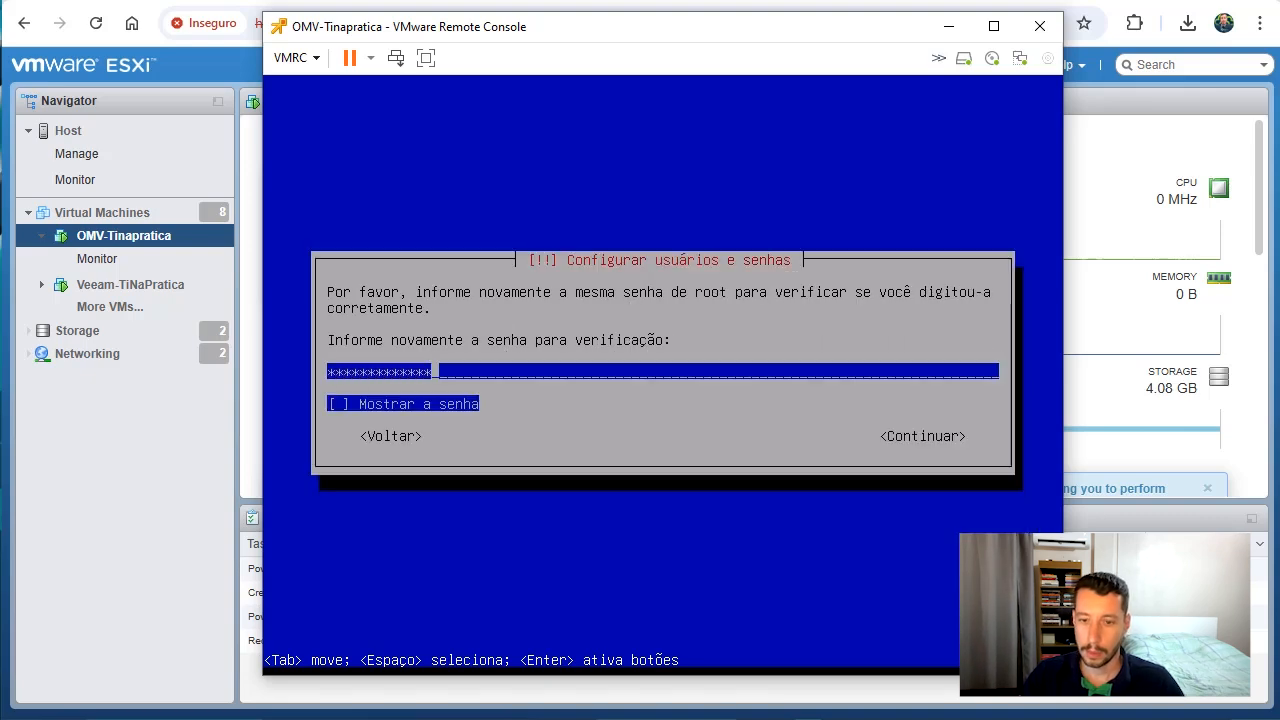
pyautogui.press('Tab')
pyautogui.press('Tab')
pyautogui.press('Return')
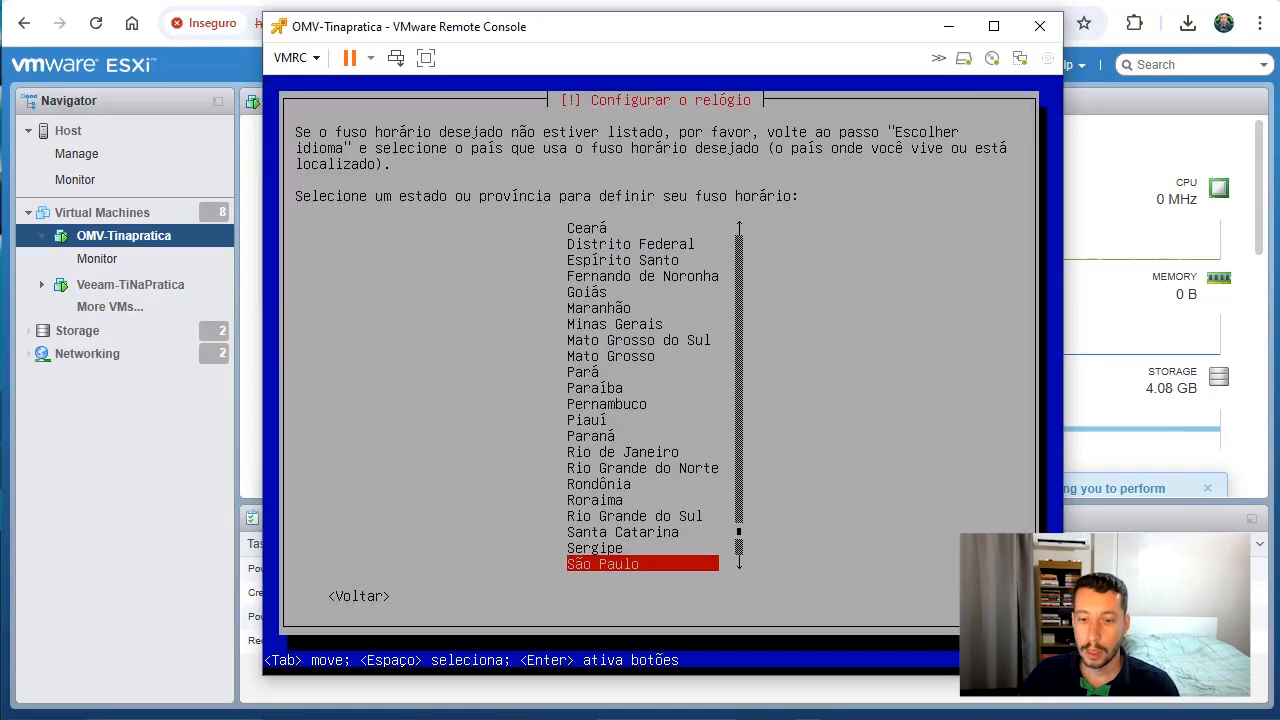
# Set the time zone of the new system to São Paulo
pyautogui.press('Down')
pyautogui.press('Up')
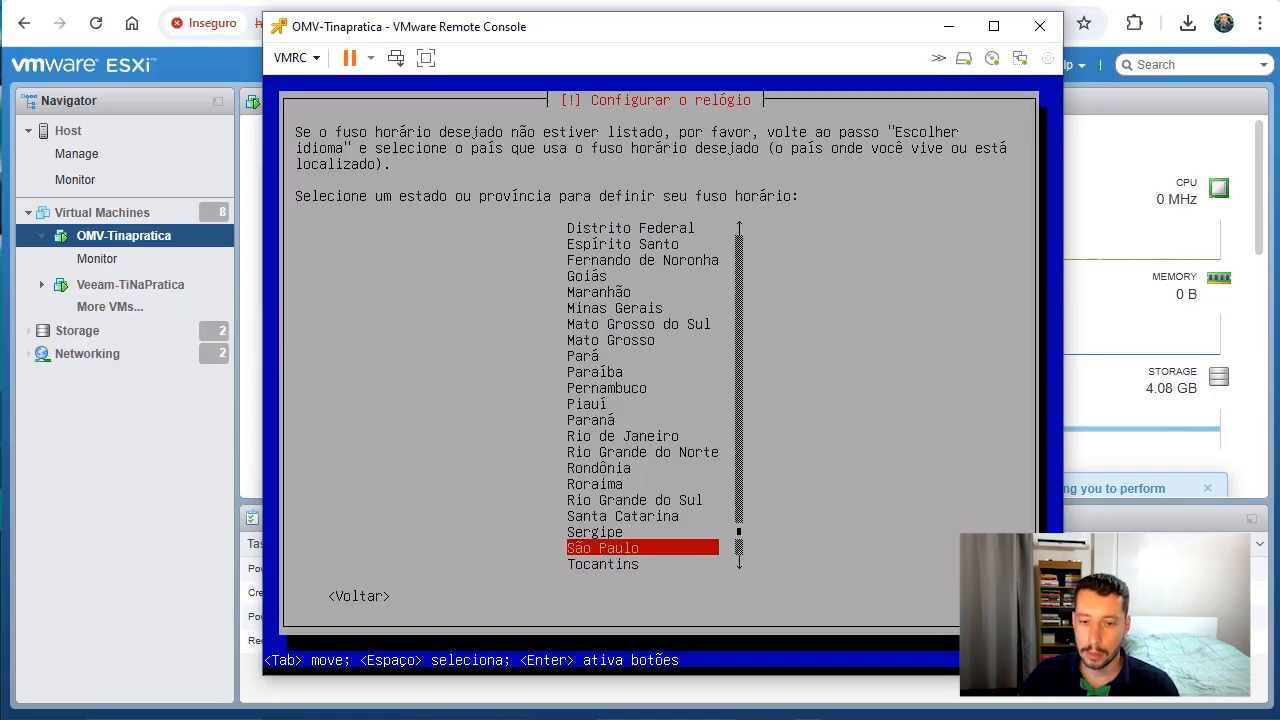
pyautogui.press('Return')
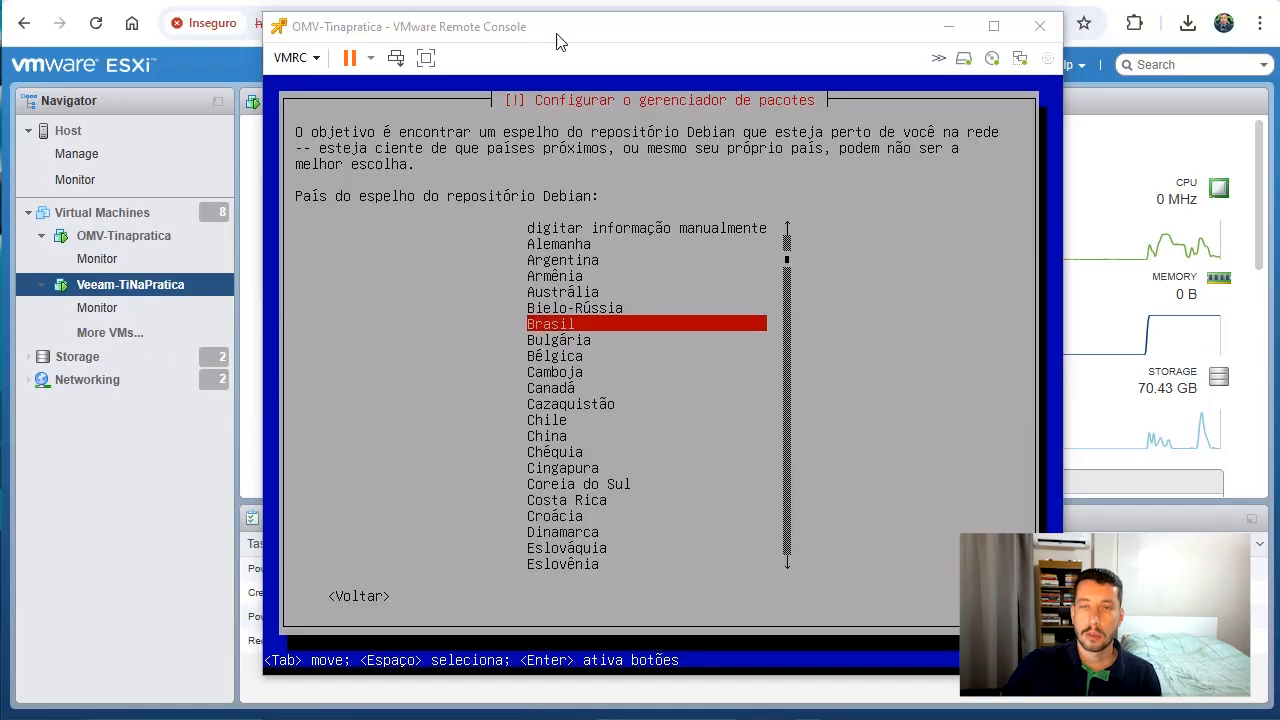
# Choose Brasil as the country of the Debian repository mirror
pyautogui.doubleClick(557, 40)
pyautogui.hotkey('ctrl', 'alt', 'Return')
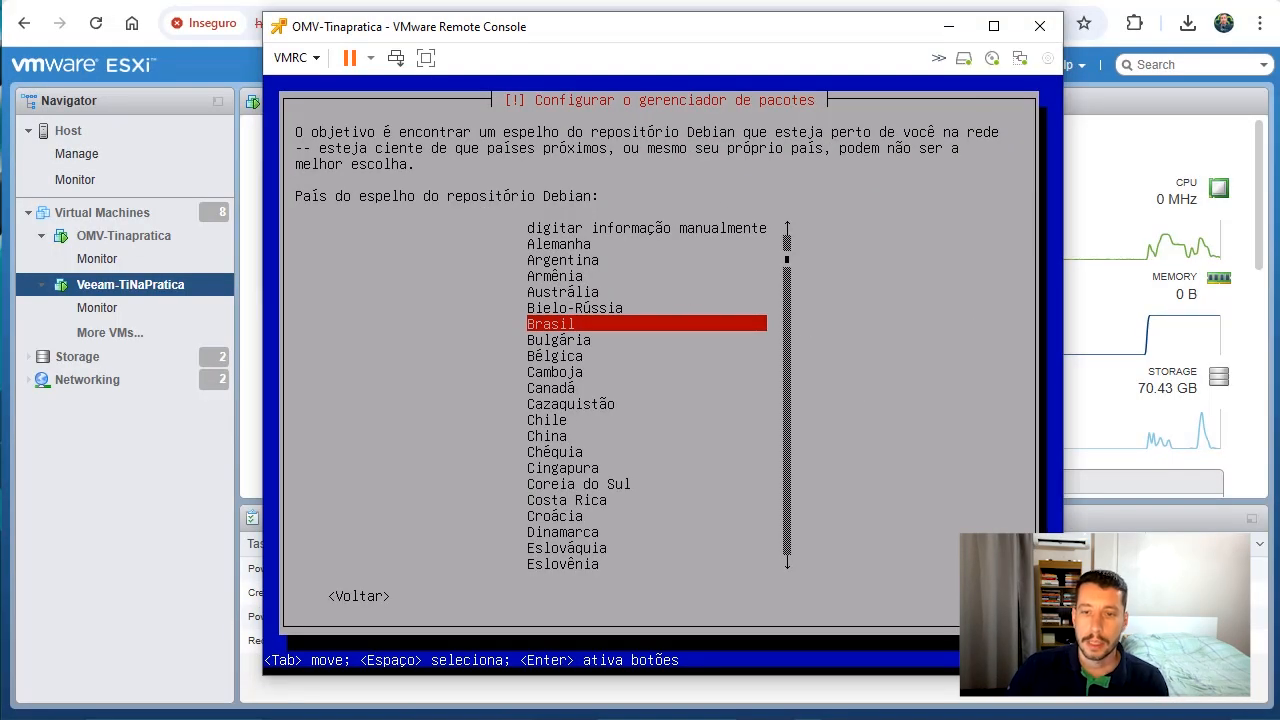
pyautogui.press('Down')
pyautogui.press('Up')
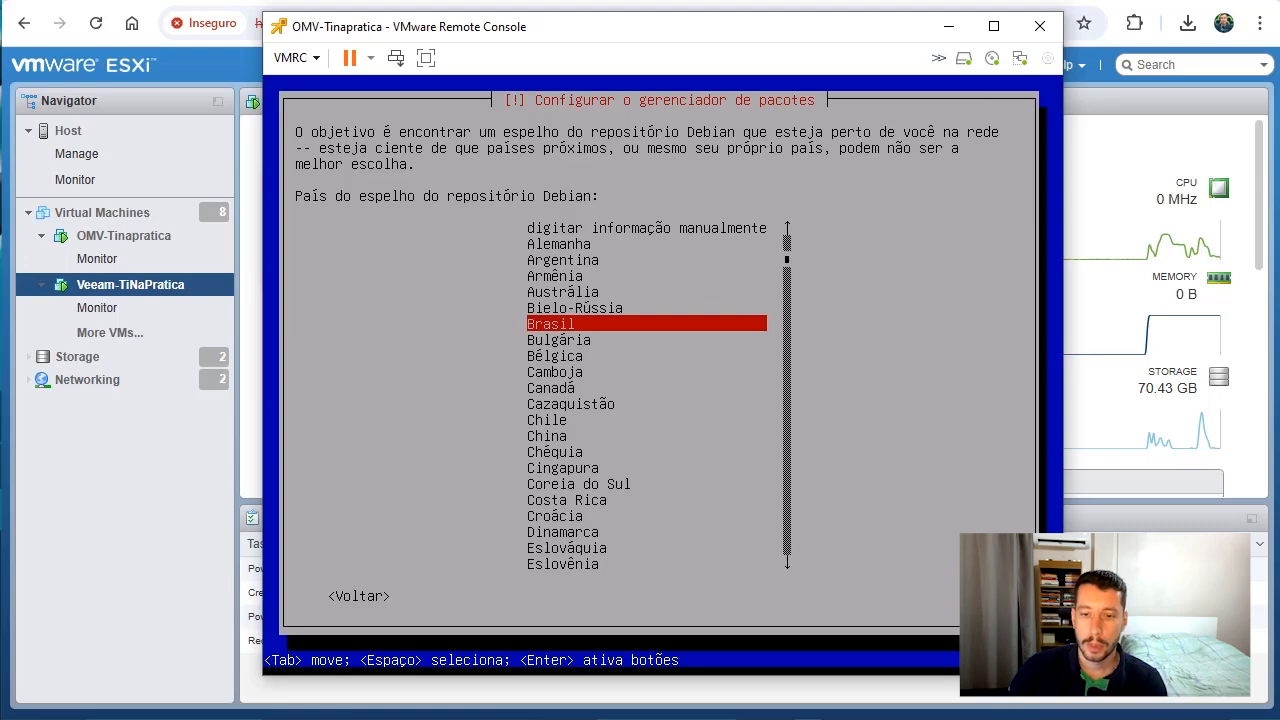
pyautogui.press('Return')
# Select deb.debian.org as the Debian repository mirror and leave the HTTP proxy information blank
pyautogui.press('Down')
pyautogui.press('Up')
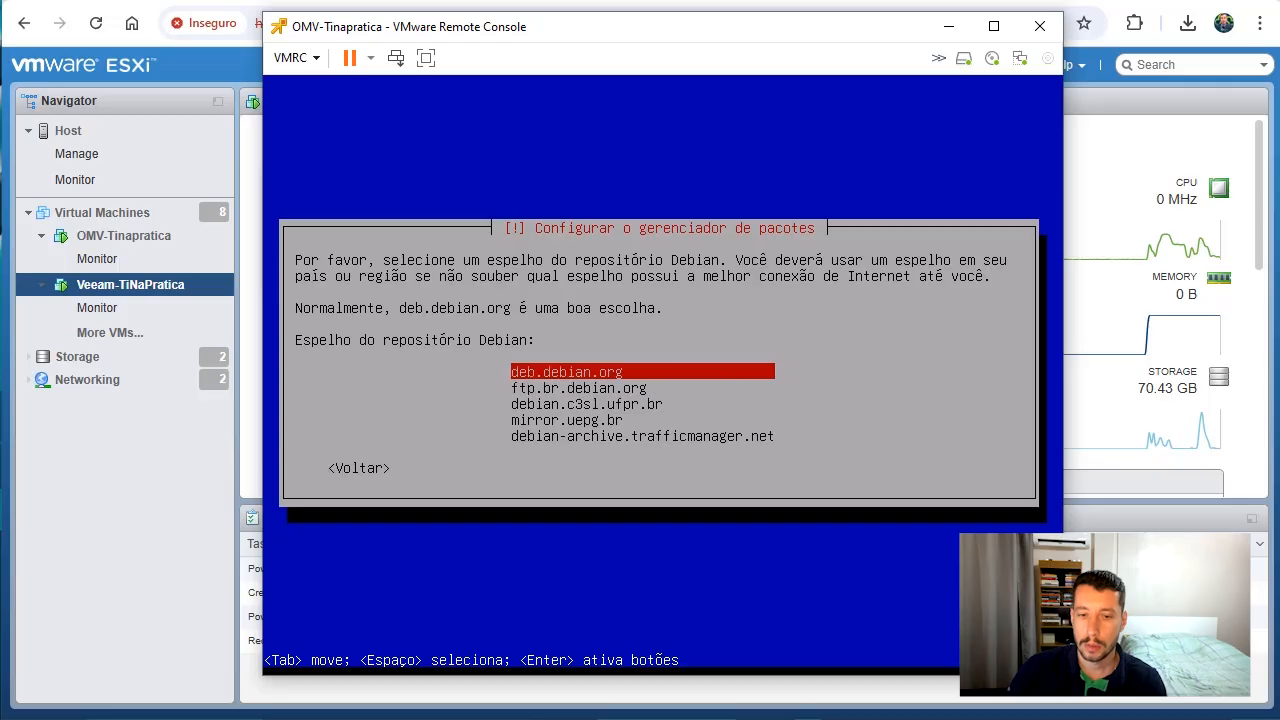
pyautogui.press('Return')
pyautogui.press('Tab')
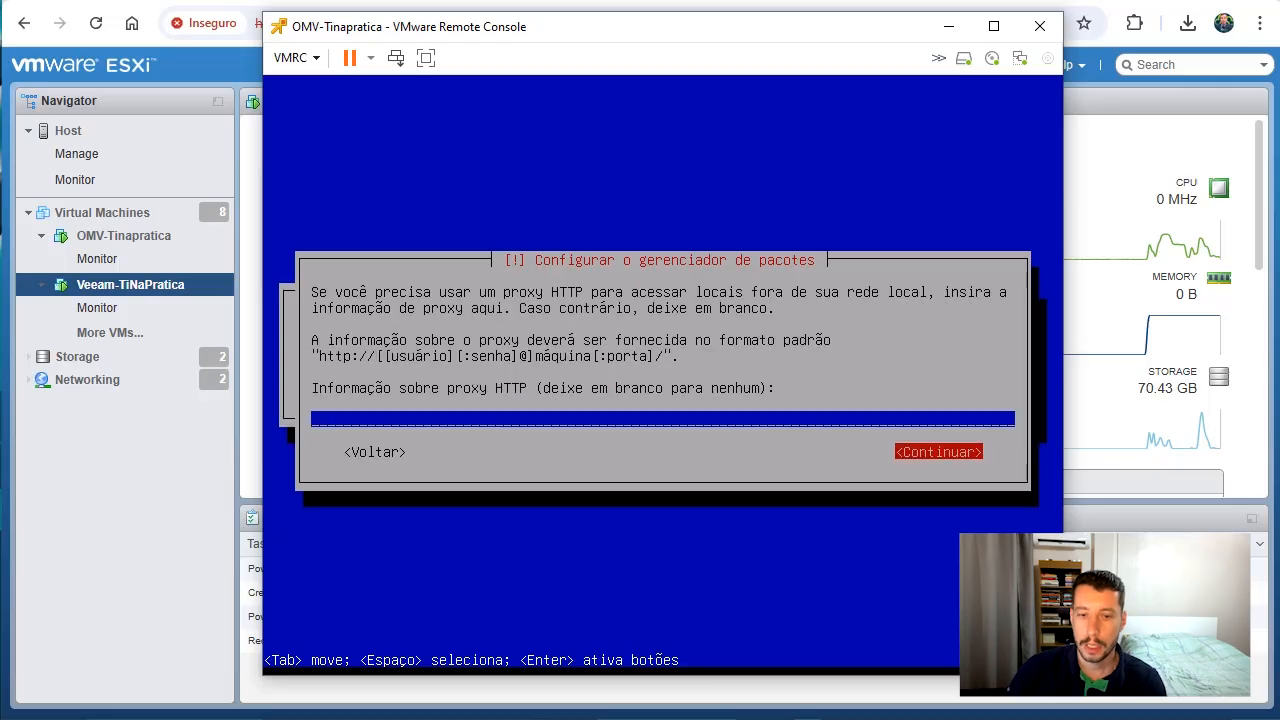
pyautogui.press('Return')
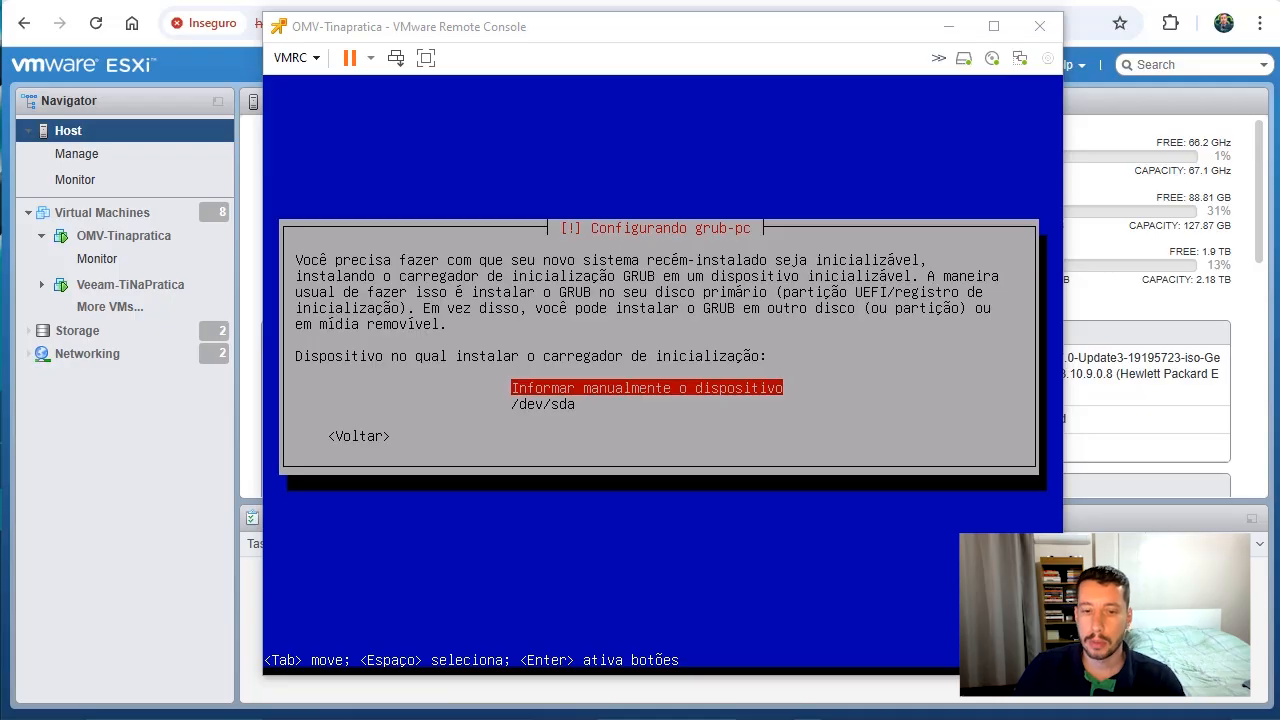
# Install the GRUB boot loader on the /dev/sda device
pyautogui.click(737, 468)
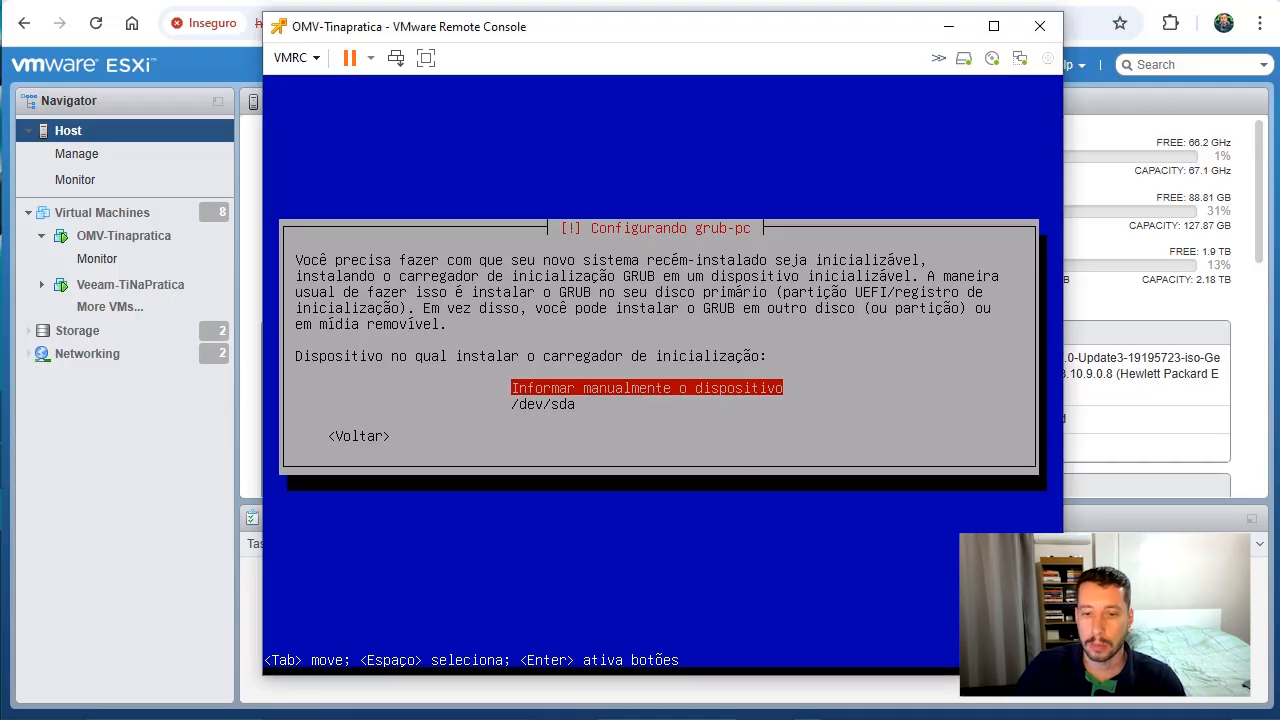
pyautogui.press('Down')
pyautogui.press('Up')
pyautogui.press('Down')
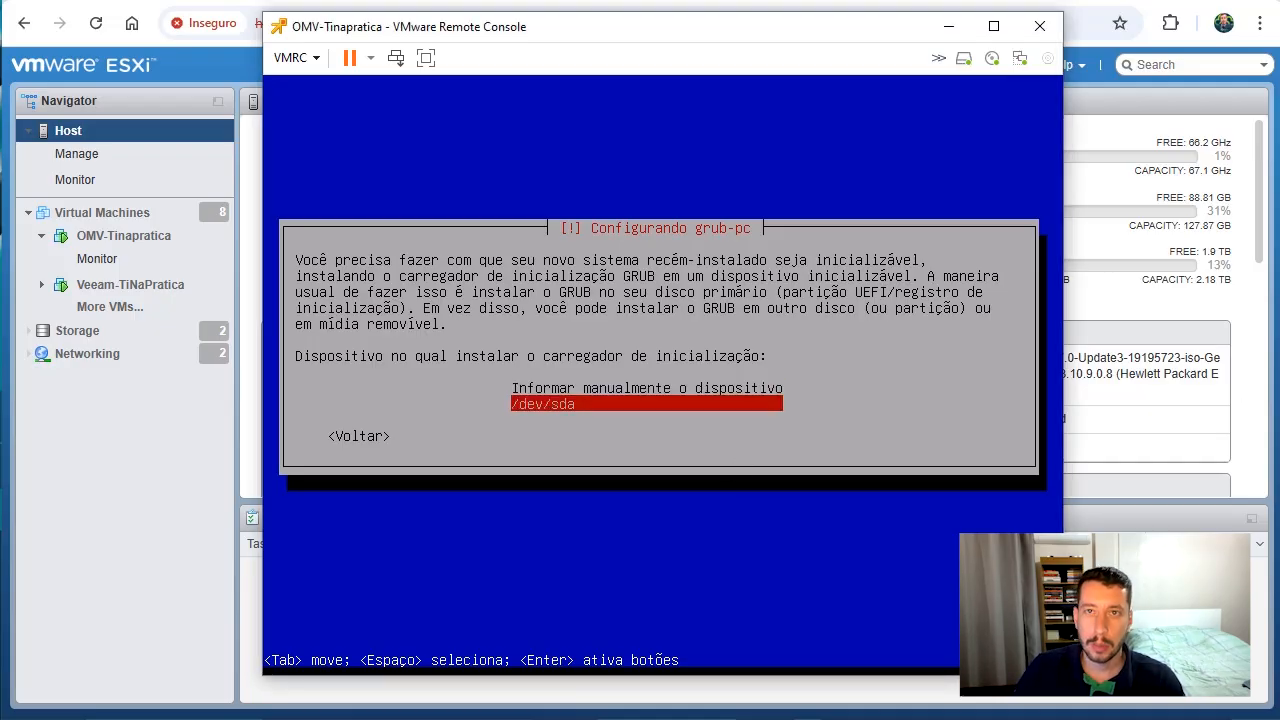
pyautogui.press('Return')
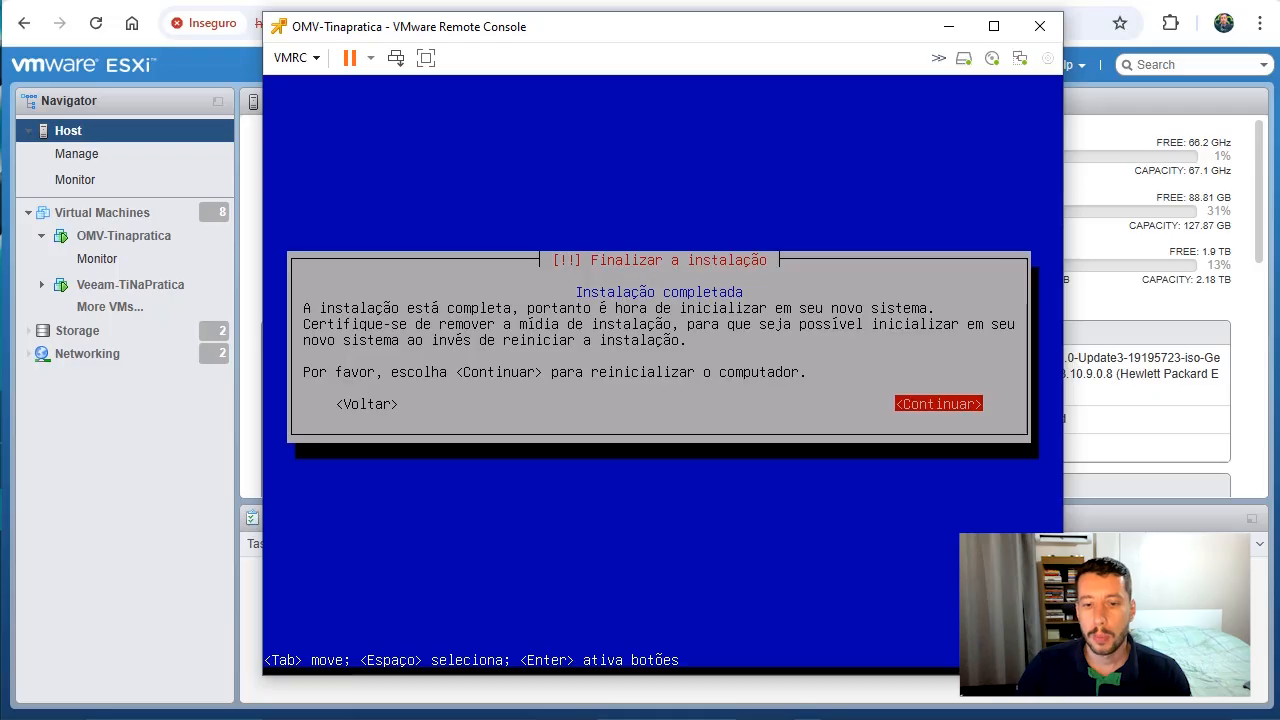
# Finish the installation with a reboot and disconnect openmediavault_7.4.17-amd64.iso from the virtual machine's CD/DVD drive 1
pyautogui.press('Return')
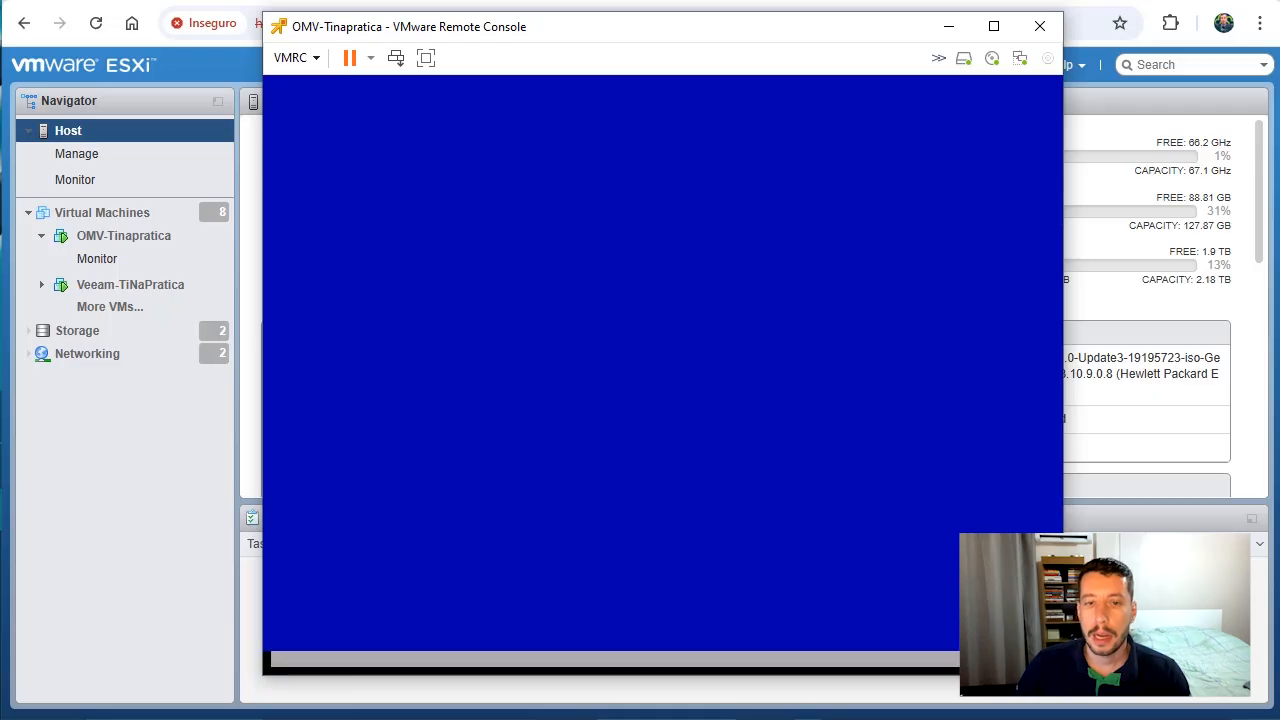
pyautogui.click(300, 58)
pyautogui.moveTo(450, 107)
pyautogui.moveTo(600, 108)
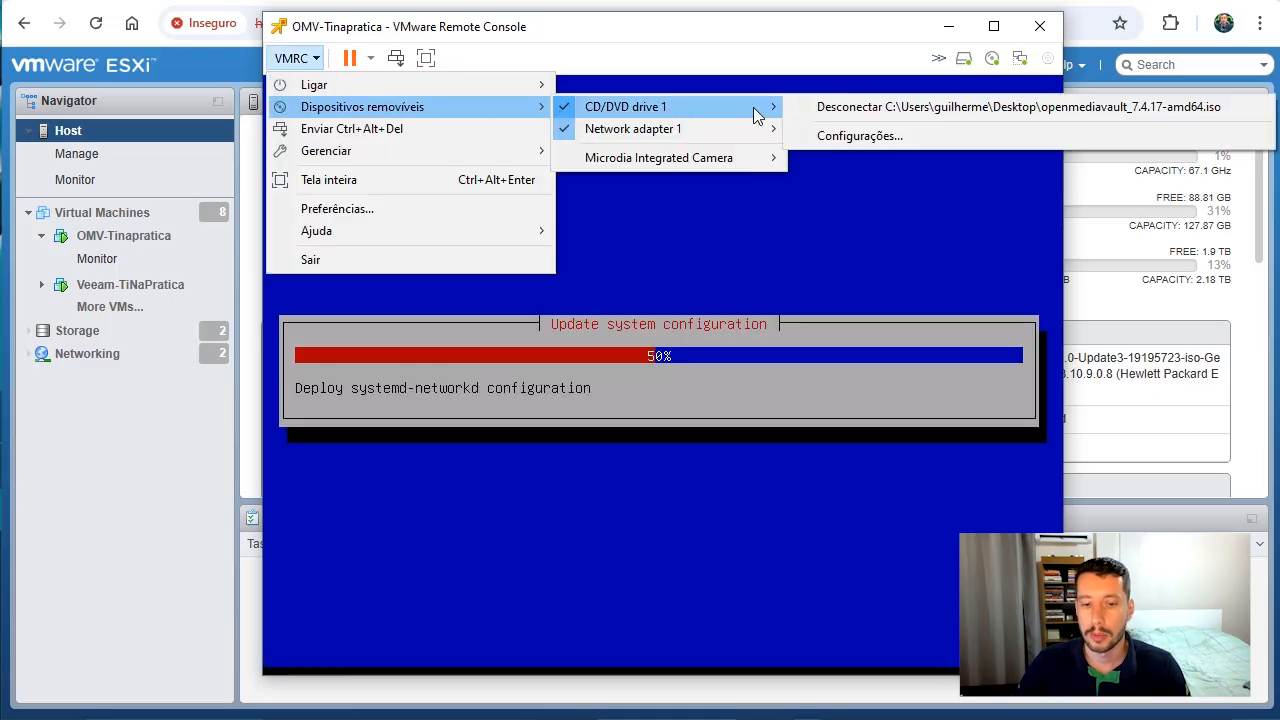
pyautogui.click(846, 108)
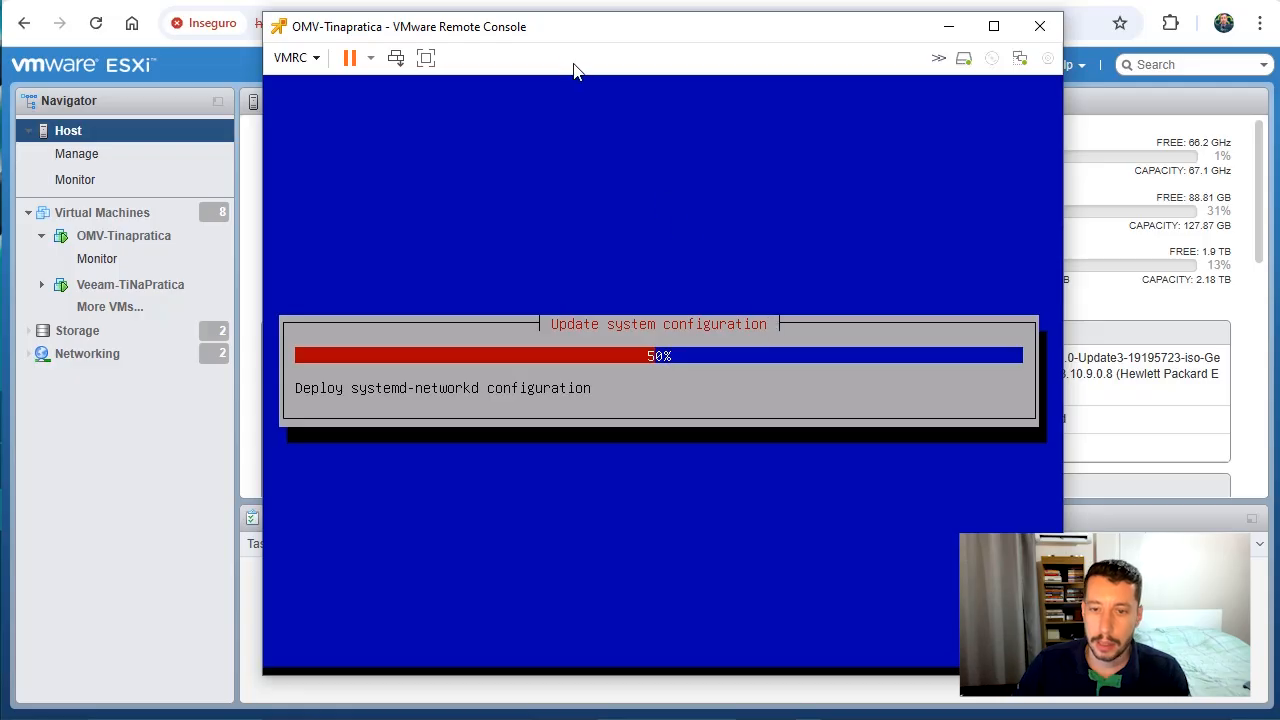
# Log in to the openmediavault console as root with the root password
pyautogui.moveTo(598, 34); pyautogui.dragTo(589, 33)
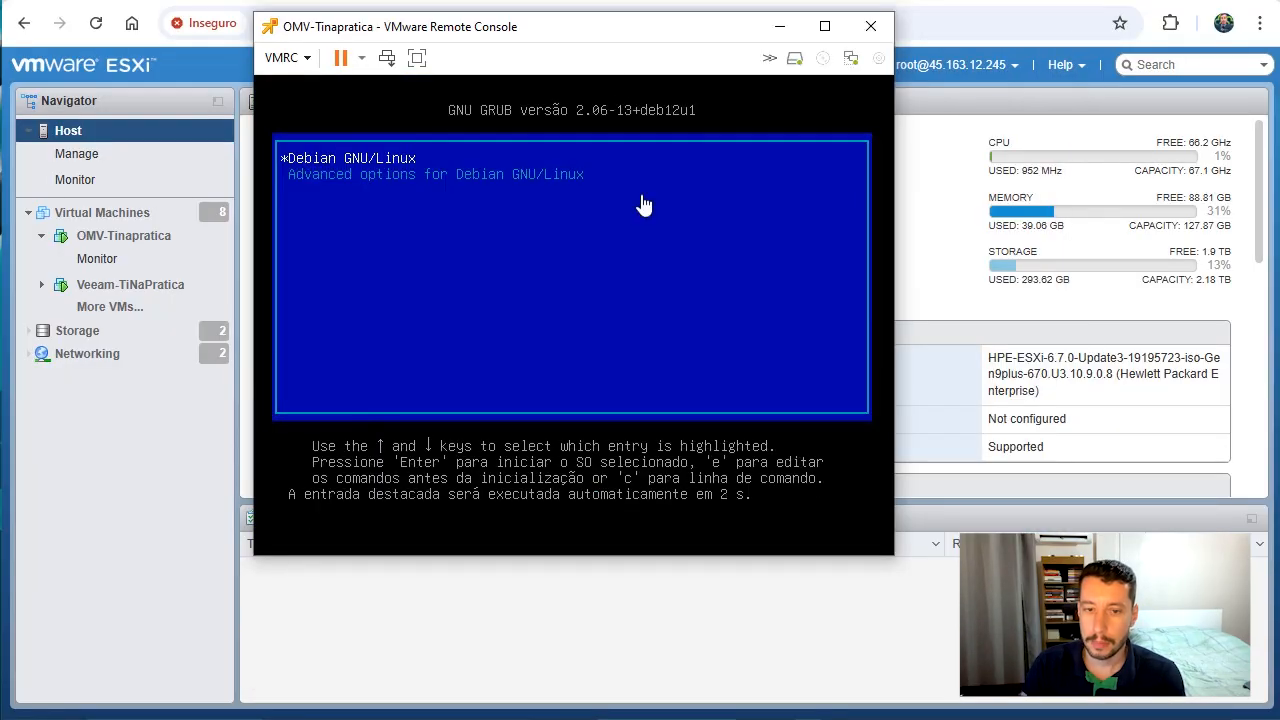
pyautogui.moveTo(589, 30); pyautogui.dragTo(333, 0)
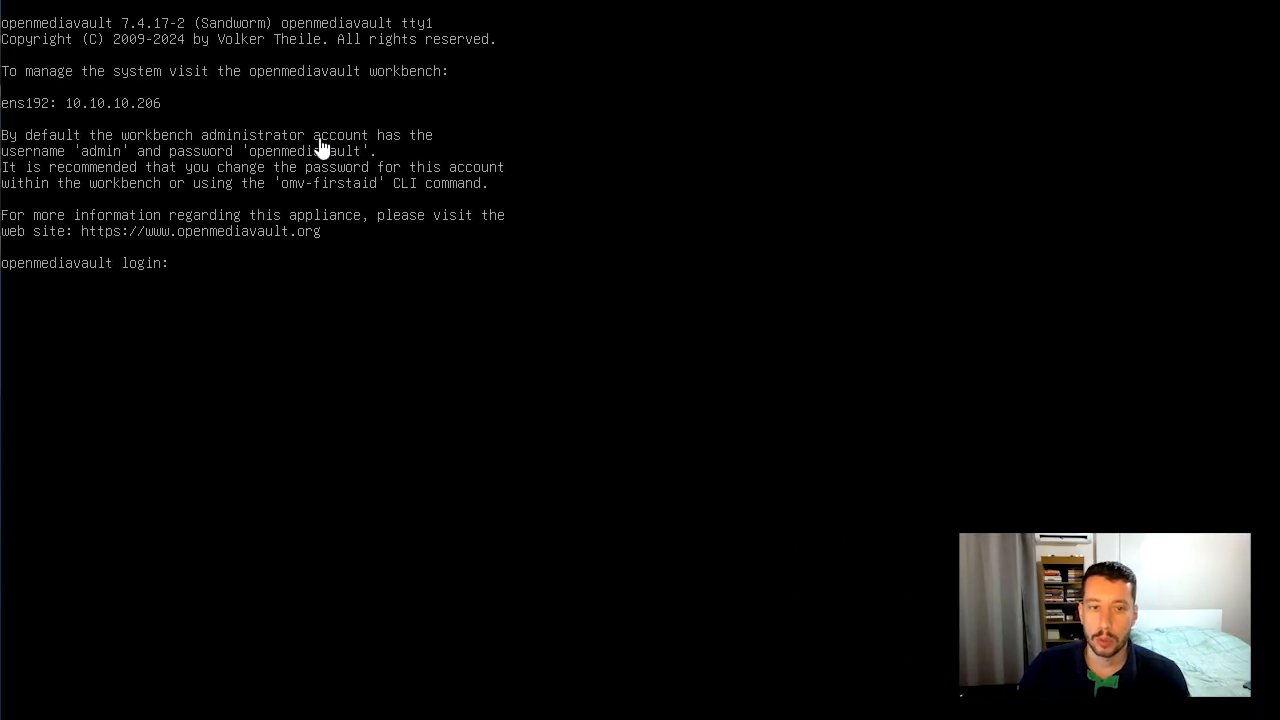
pyautogui.hotkey('ctrl', 'Left')
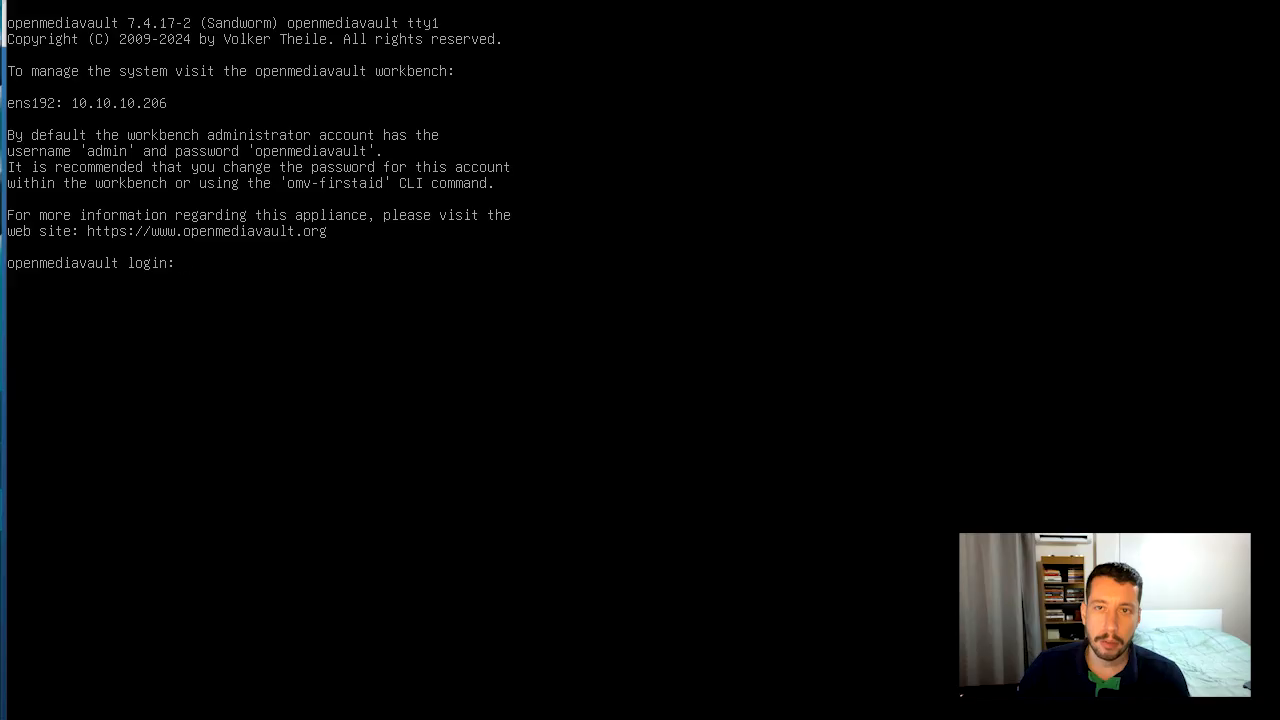
pyautogui.write('root')
pyautogui.press('Return')
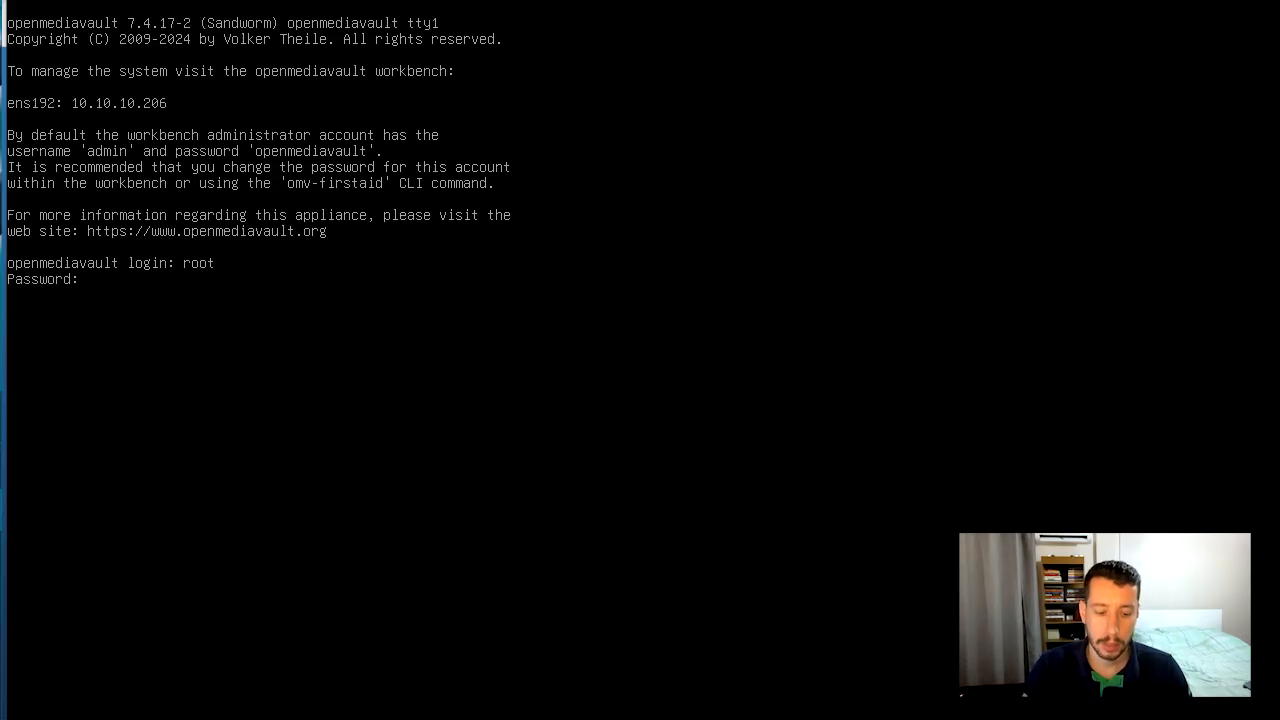
pyautogui.press('Return')
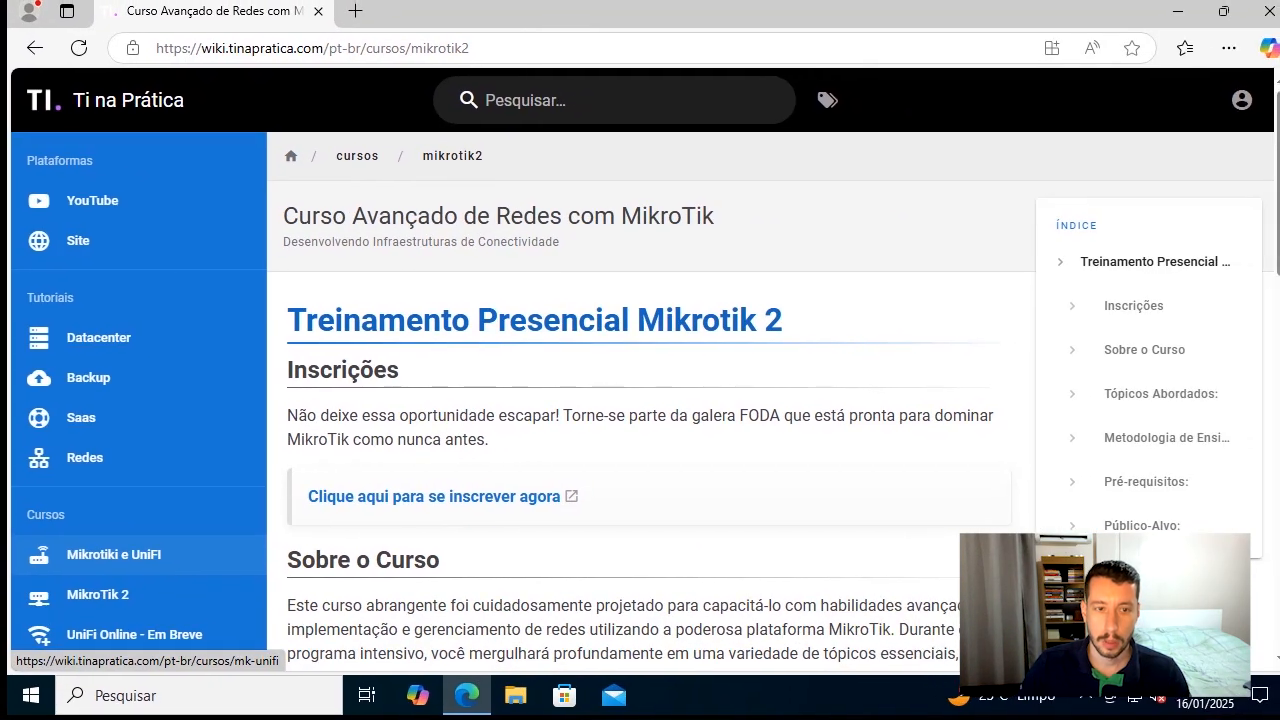
# In Microsoft Edge, open the openmediavault web interface at 10.10.10.206 and dismiss the translation offer
pyautogui.click(337, 38)
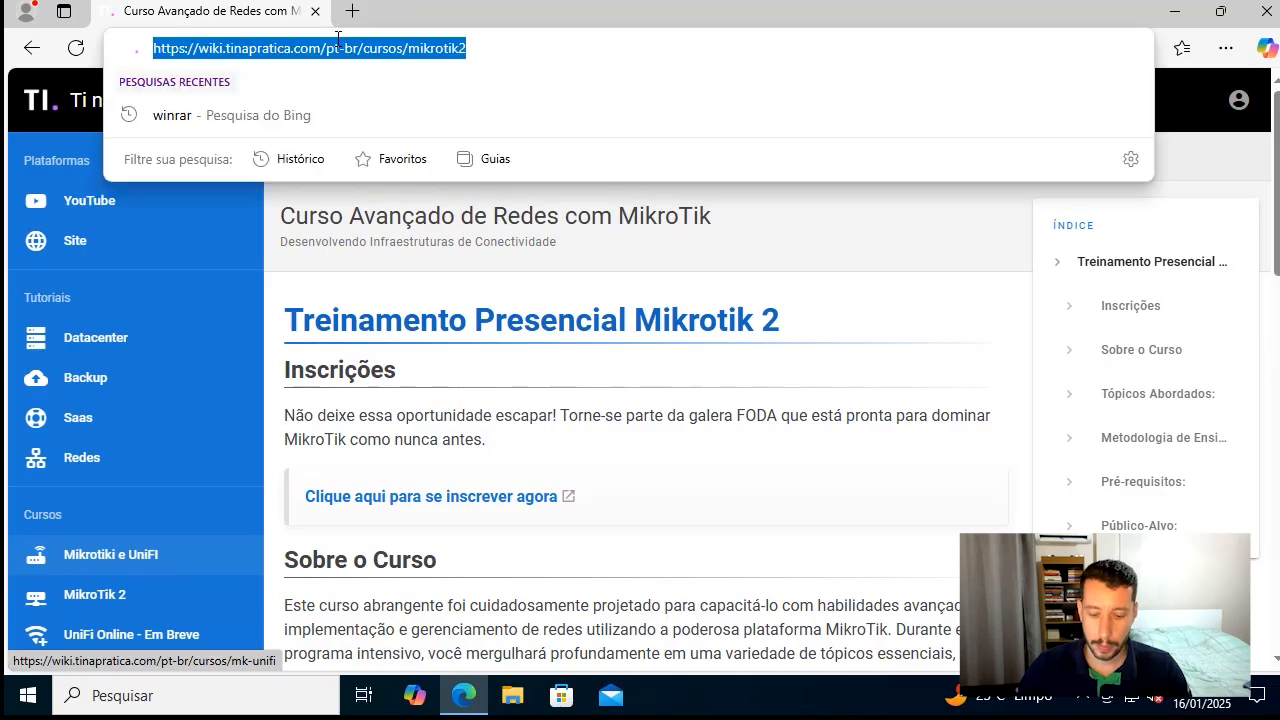
pyautogui.write('10.10.10')
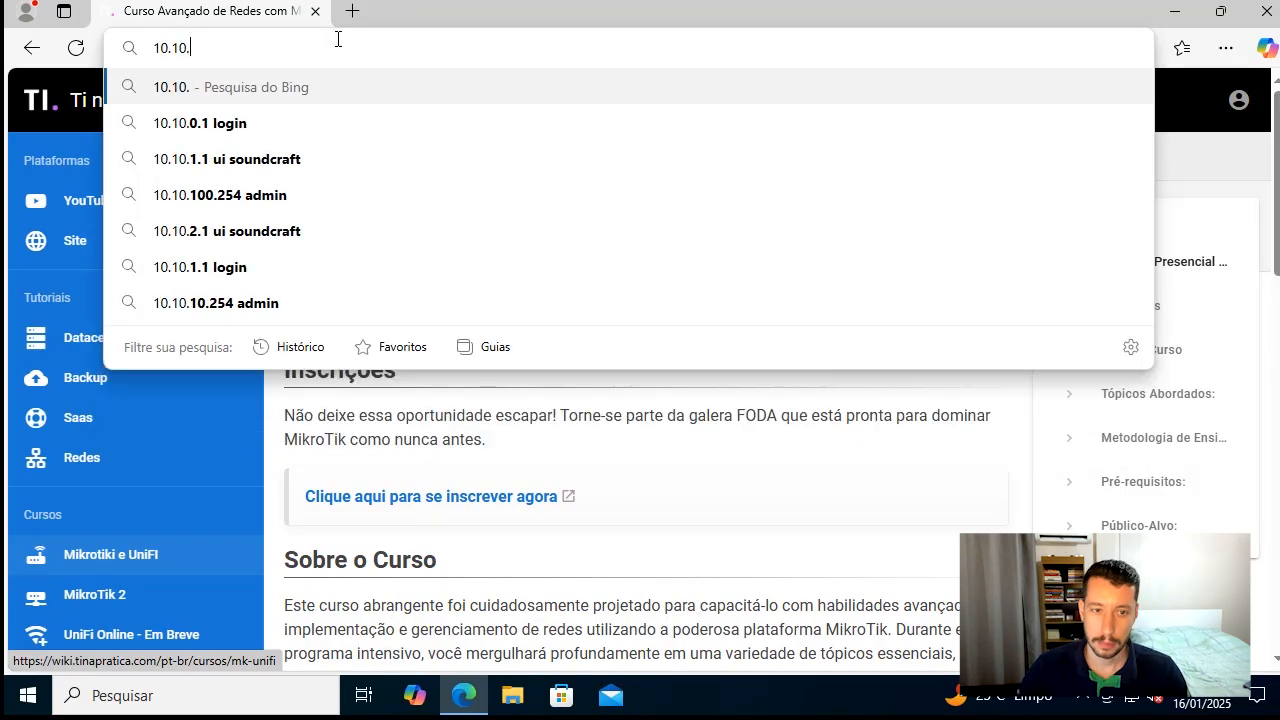
pyautogui.write('.206')
pyautogui.press('Return')
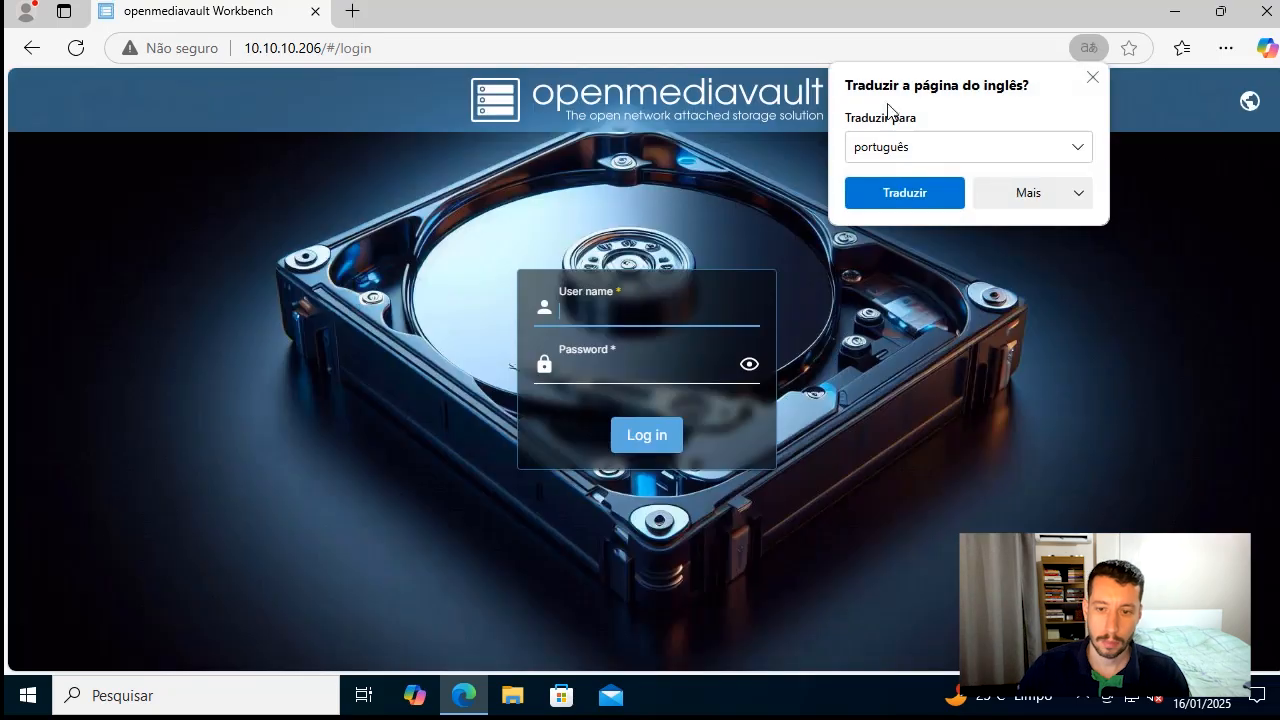
pyautogui.click(1093, 78)
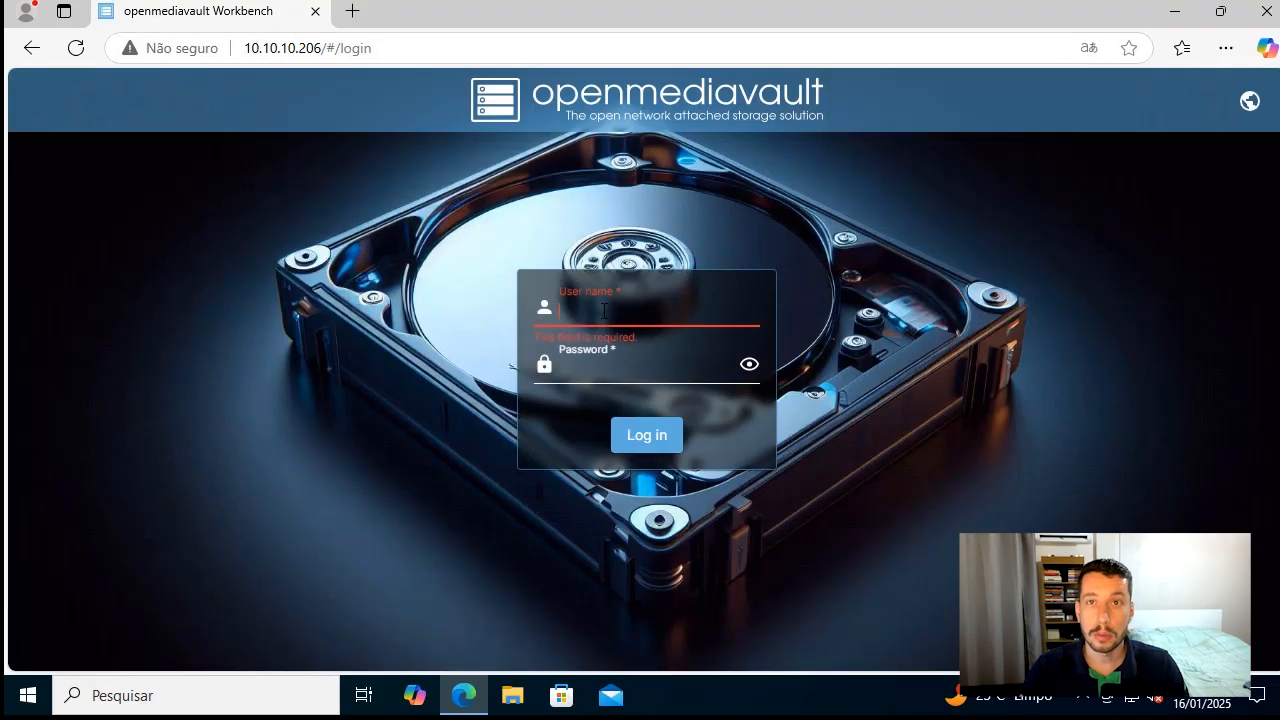
# Log in to the workbench as admin with the account password, dismissing the save-password offer and the welcome notice
pyautogui.write('admin')
pyautogui.press('Tab')
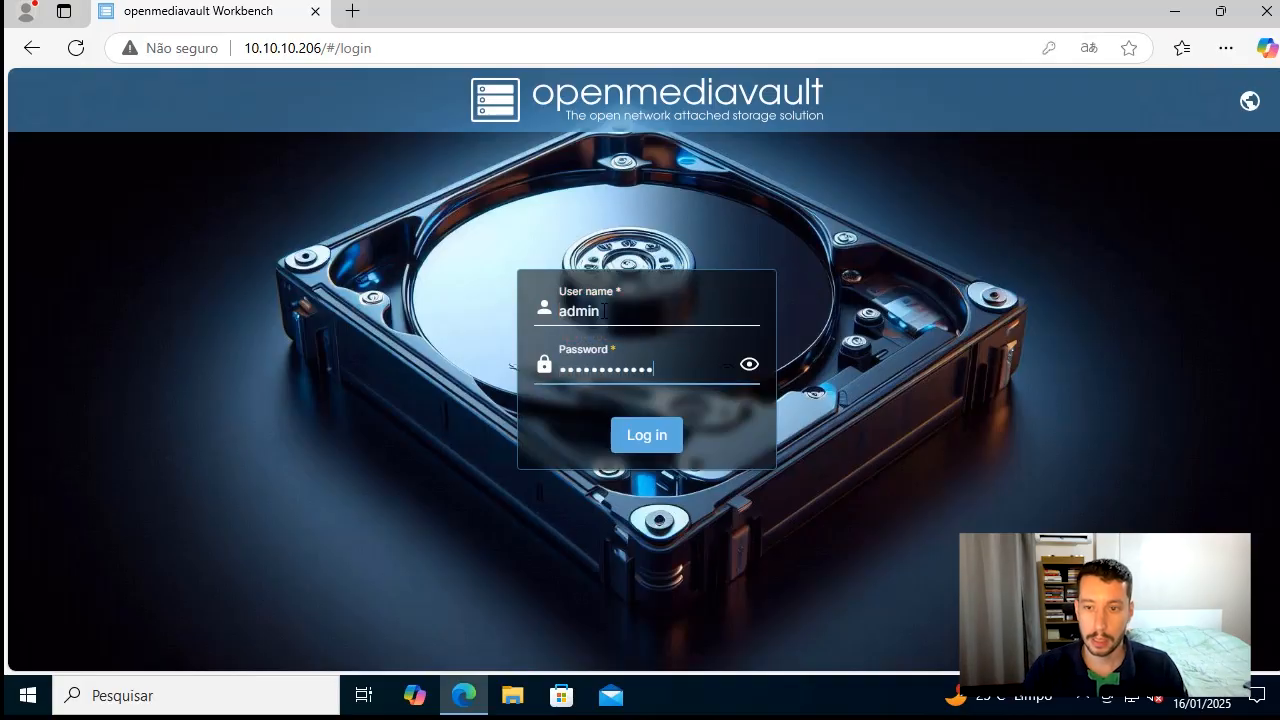
pyautogui.press('Return')
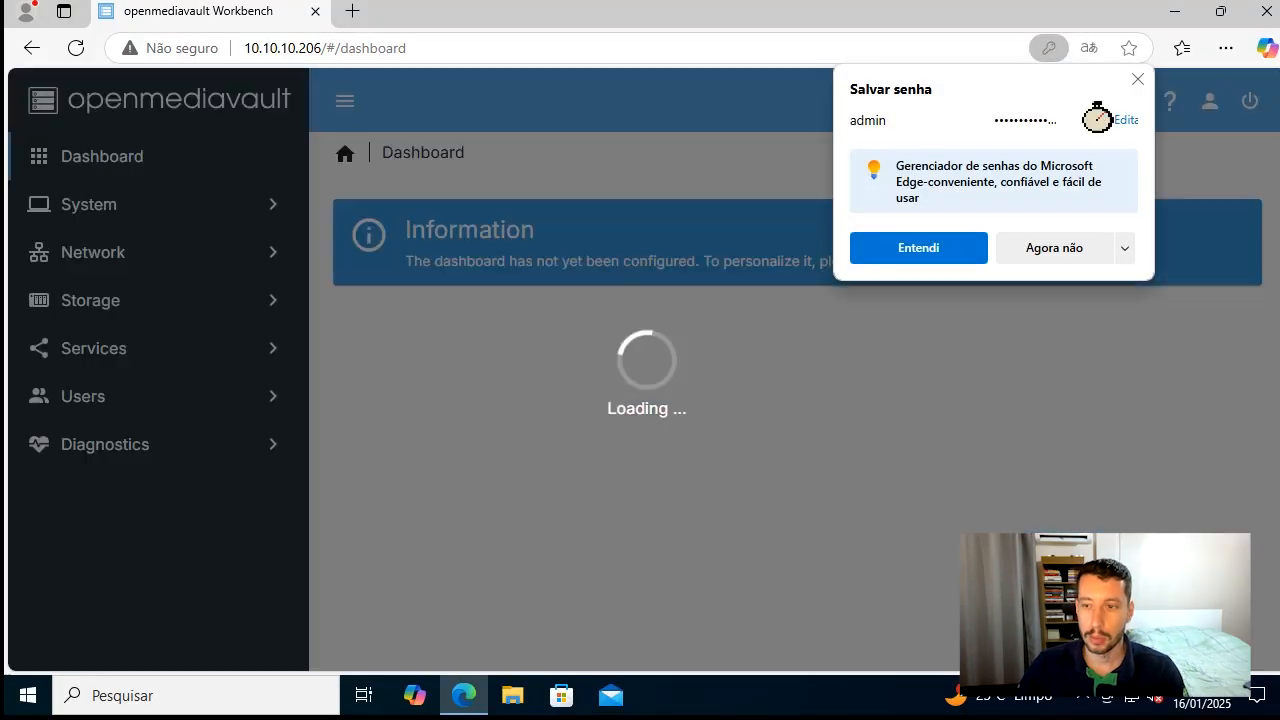
pyautogui.click(1137, 78)
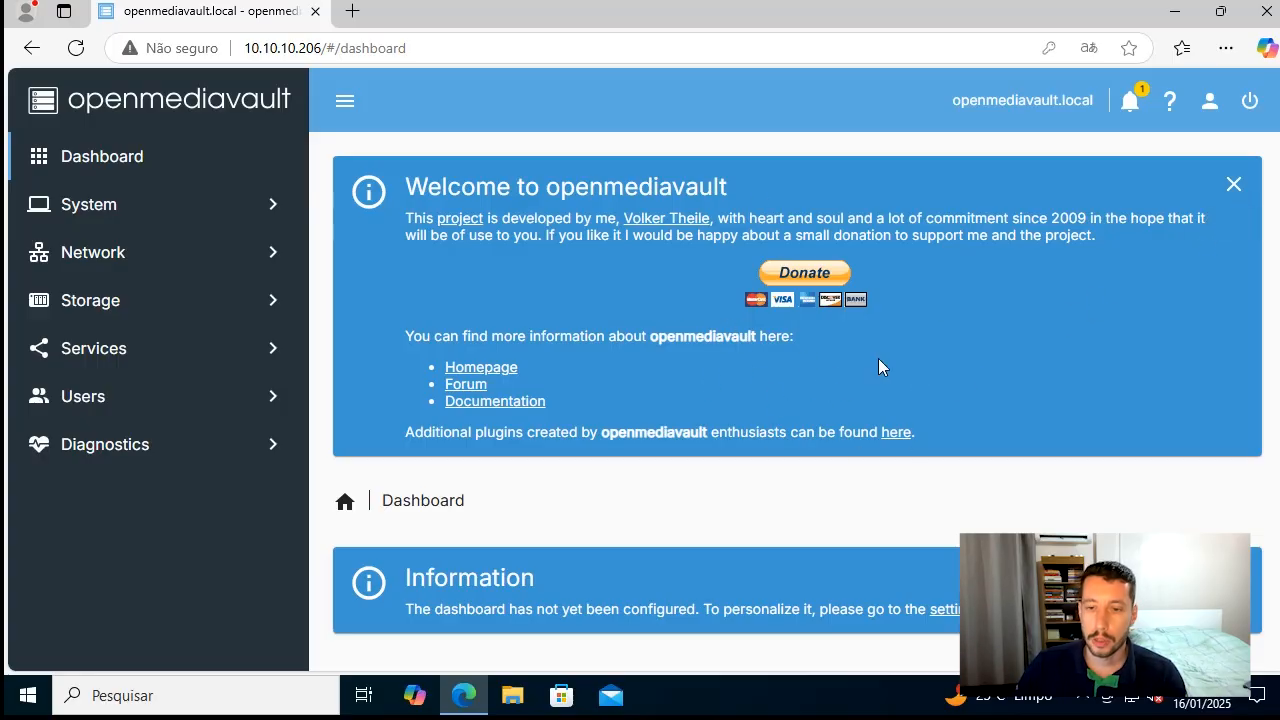
pyautogui.click(1234, 185)
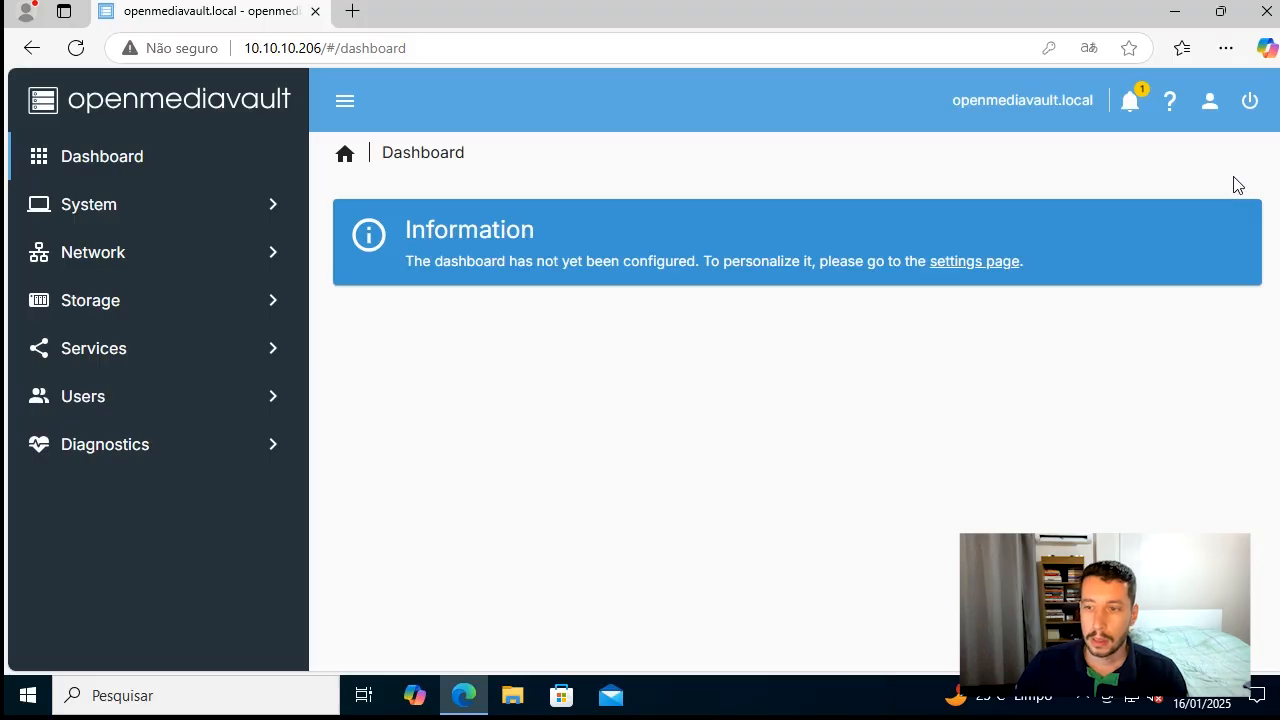
# Change the admin account's password, entering and confirming the new password, and decline the browser's offer to save it
pyautogui.click(1209, 101)
pyautogui.click(1160, 212)
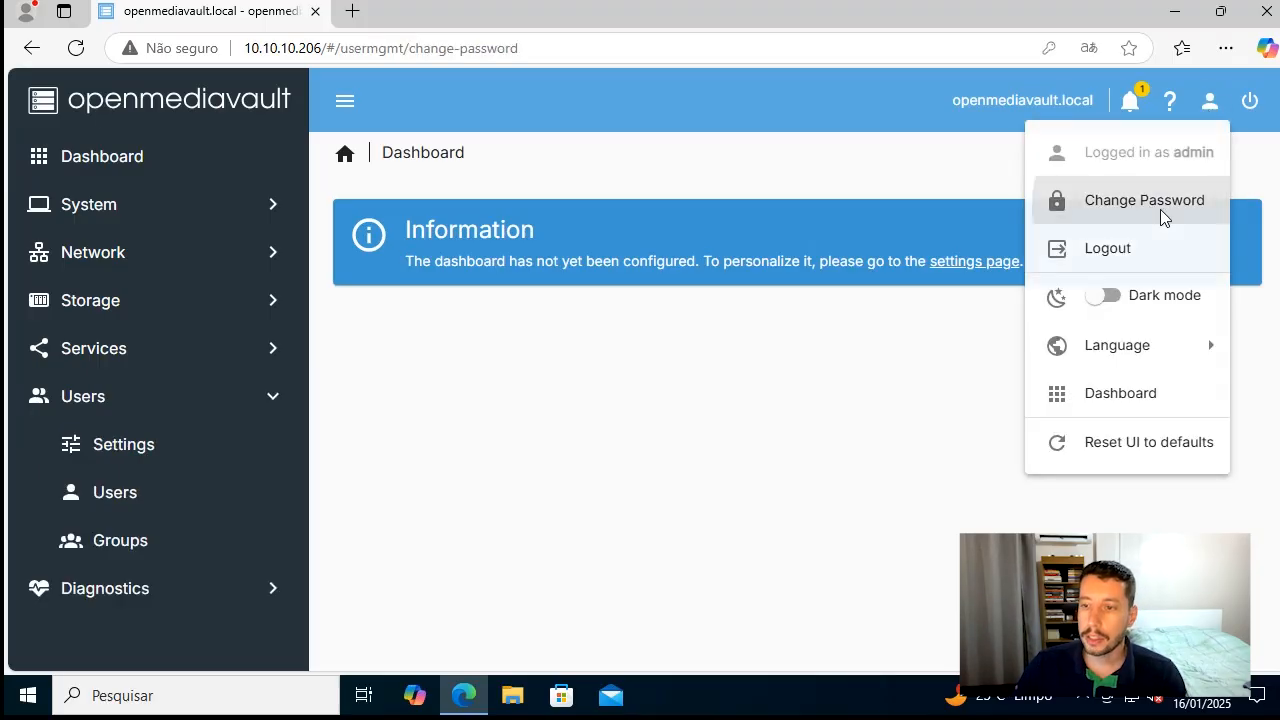
pyautogui.click(495, 241)
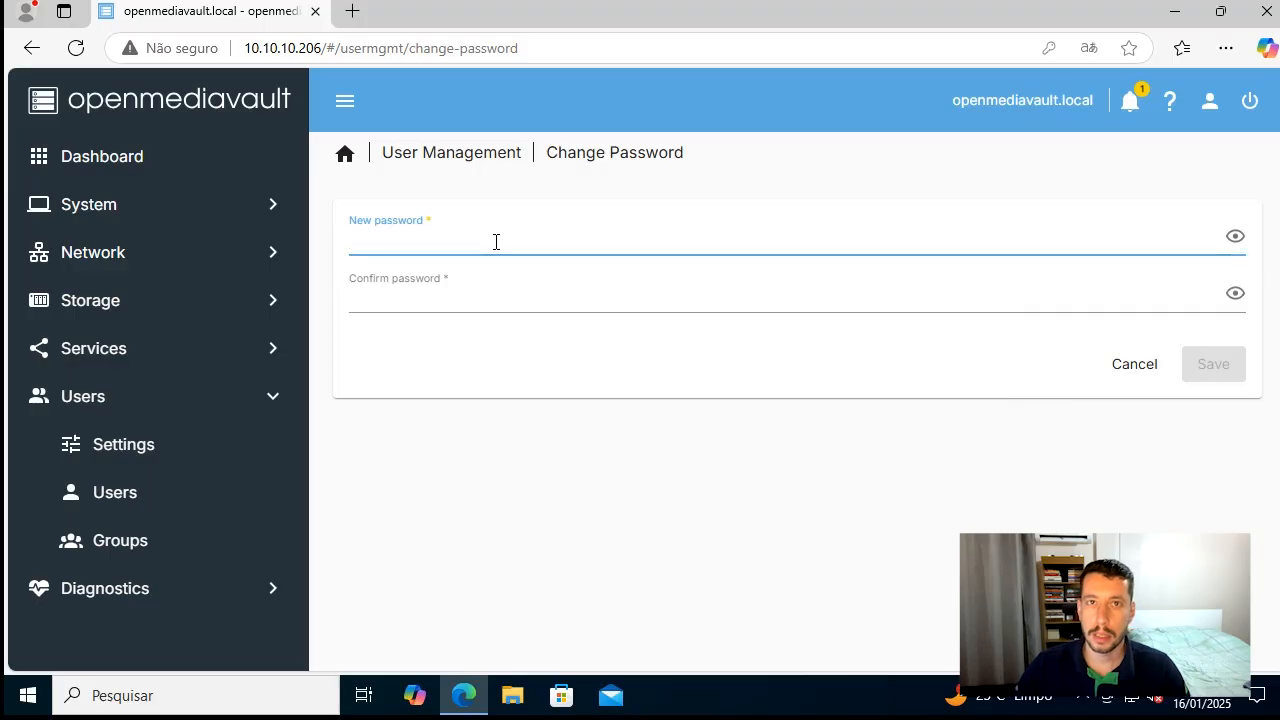
pyautogui.write('•')
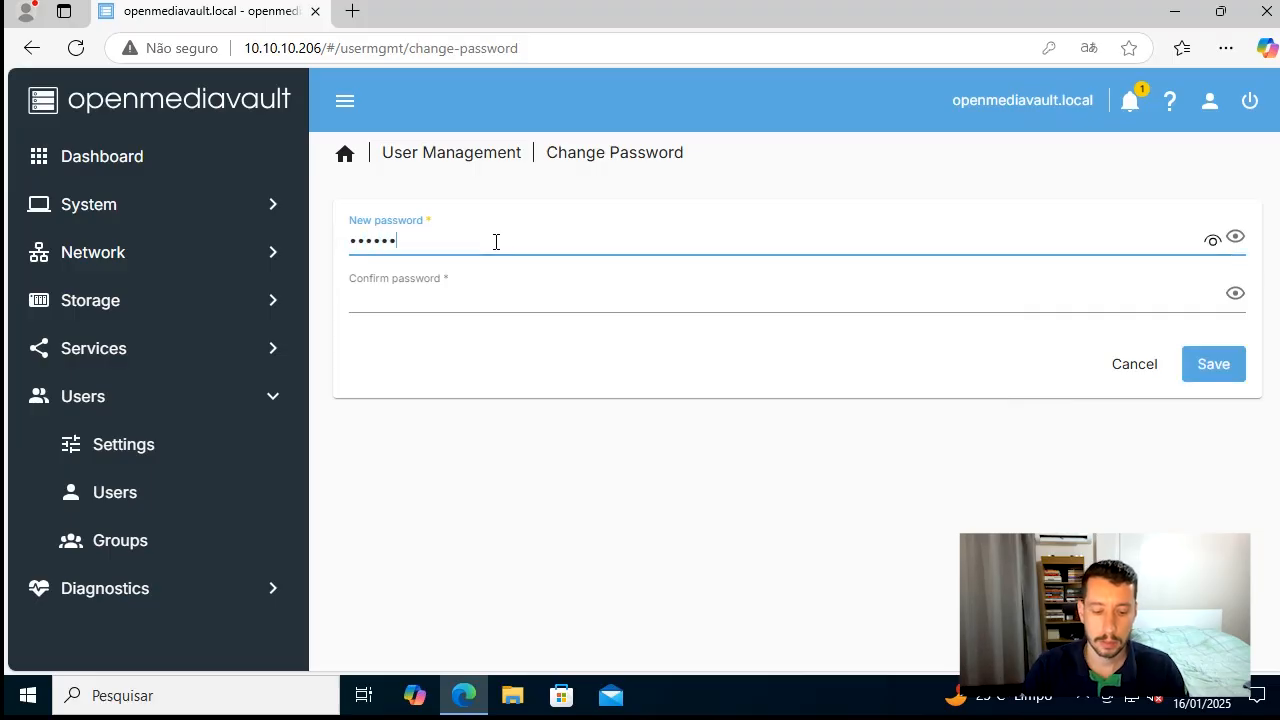
pyautogui.write('••••••••••••••')
pyautogui.press('Tab')
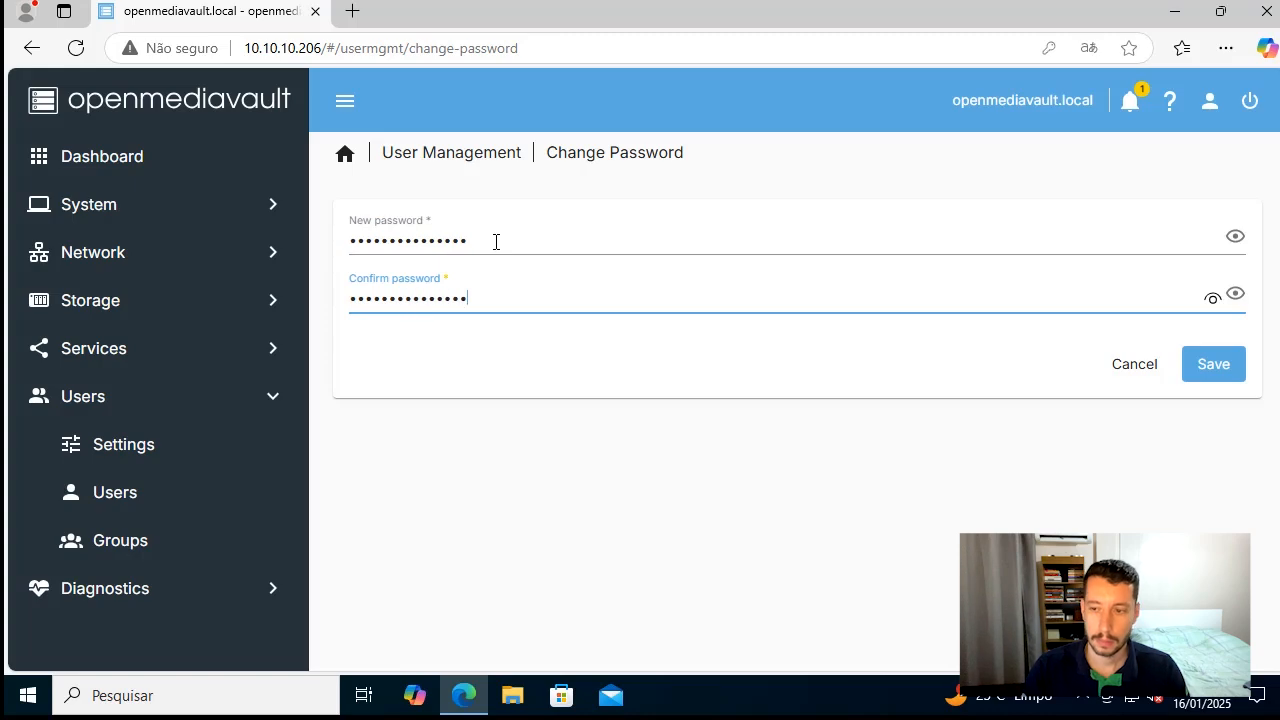
pyautogui.click(1228, 382)
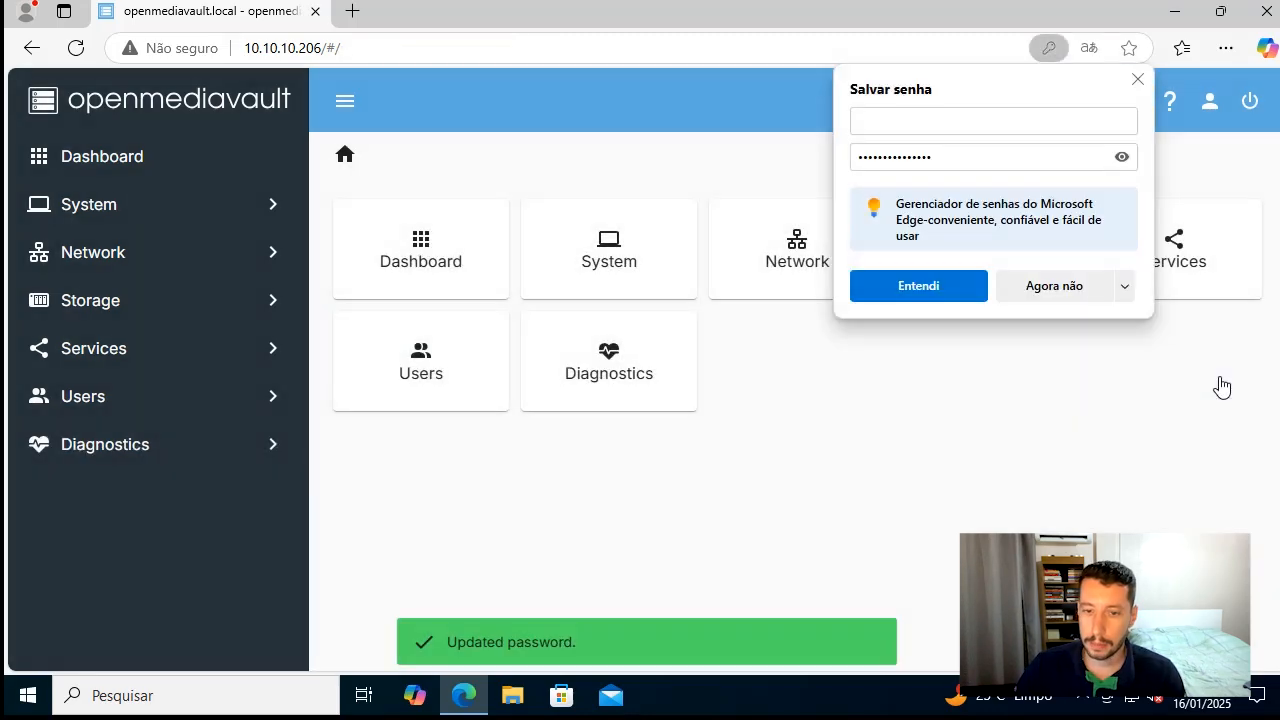
pyautogui.click(1050, 290)
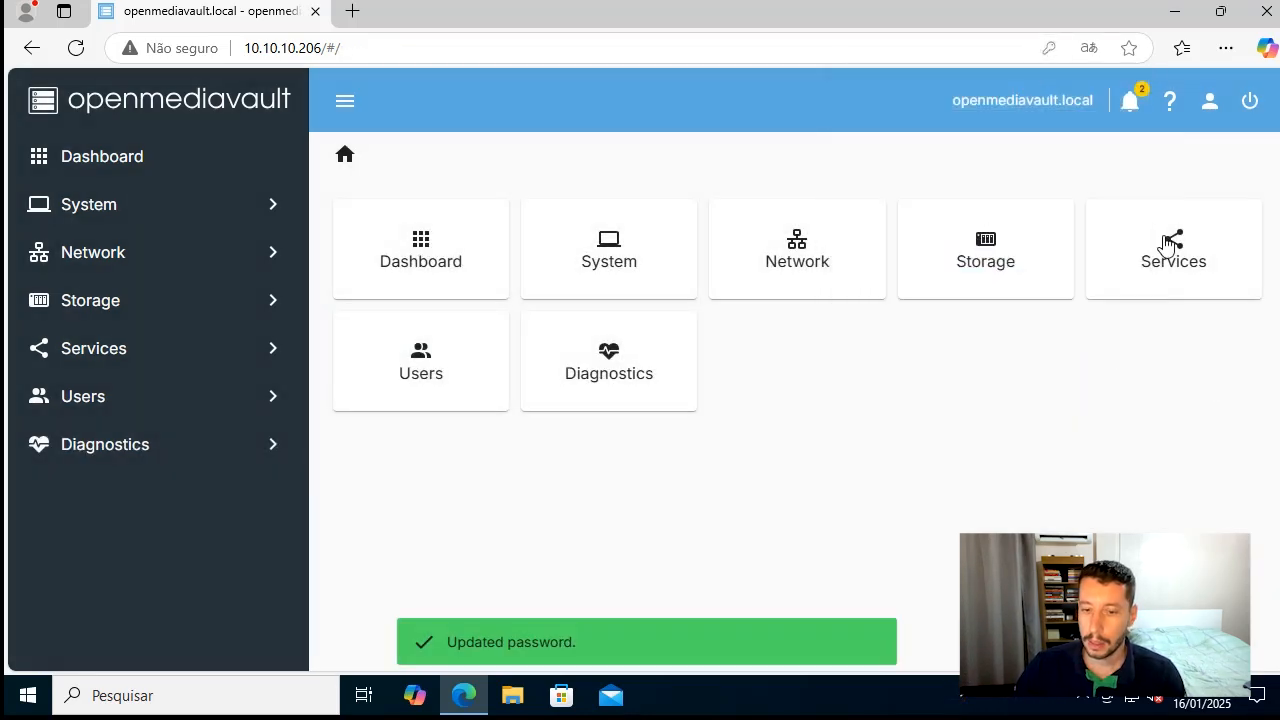
# Switch the web interface language to Português
pyautogui.click(1211, 108)
pyautogui.moveTo(1171, 352)
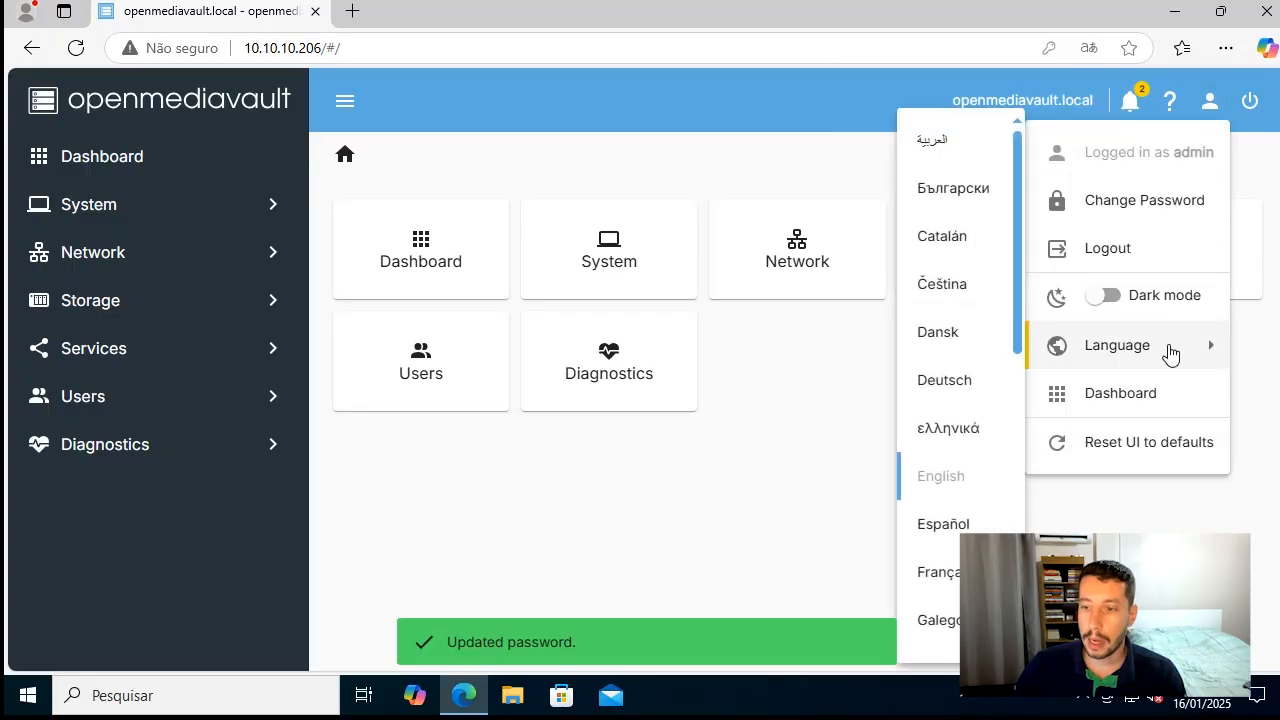
pyautogui.scroll(-5, 958, 488)
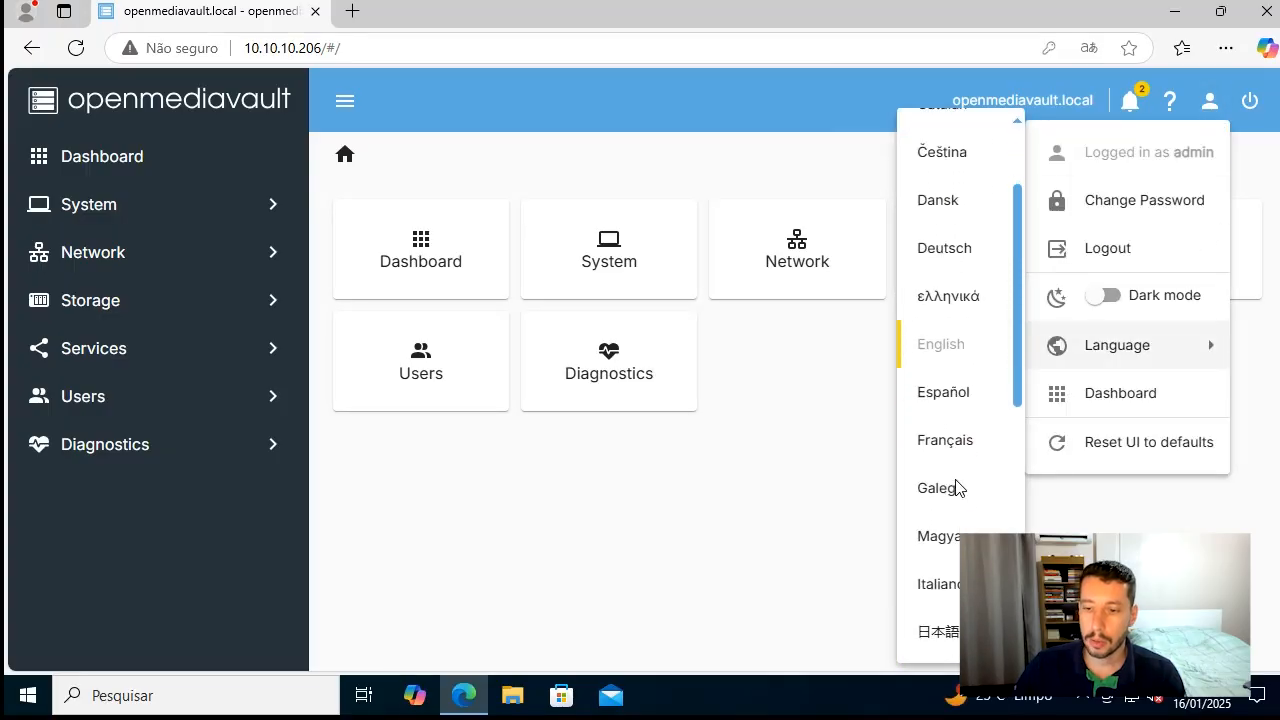
pyautogui.scroll(-2, 958, 493)
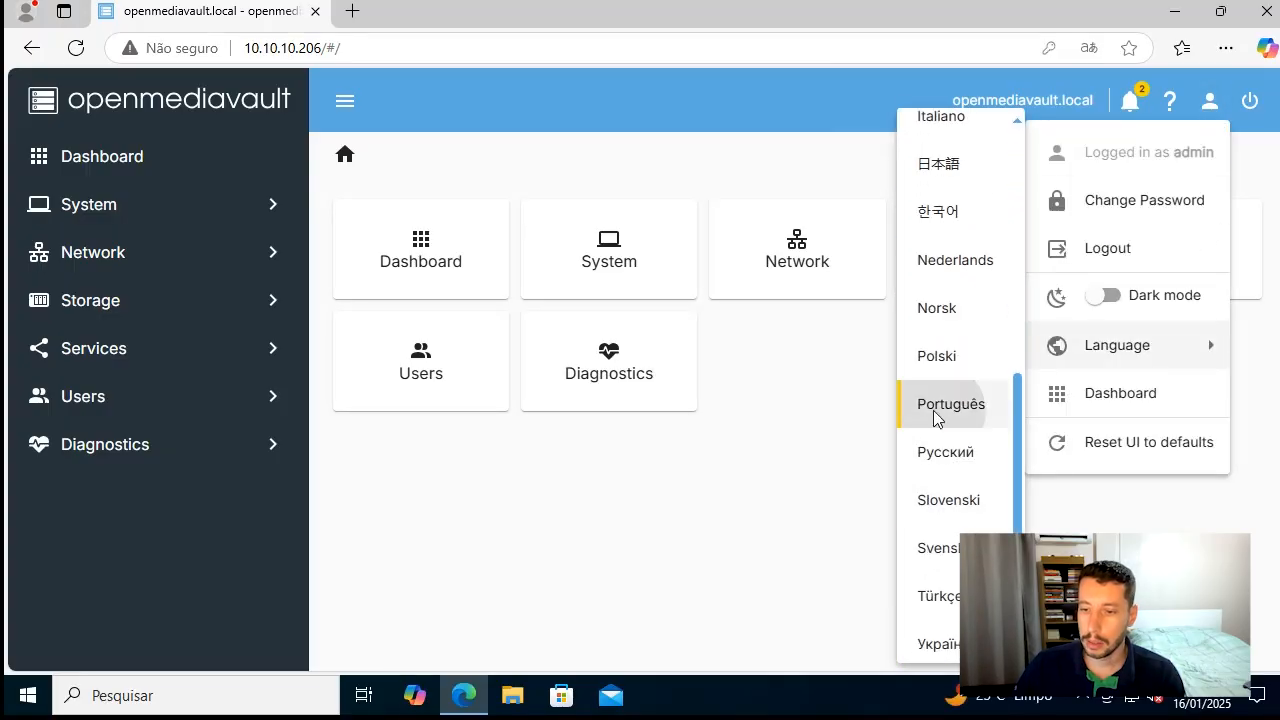
pyautogui.click(940, 410)
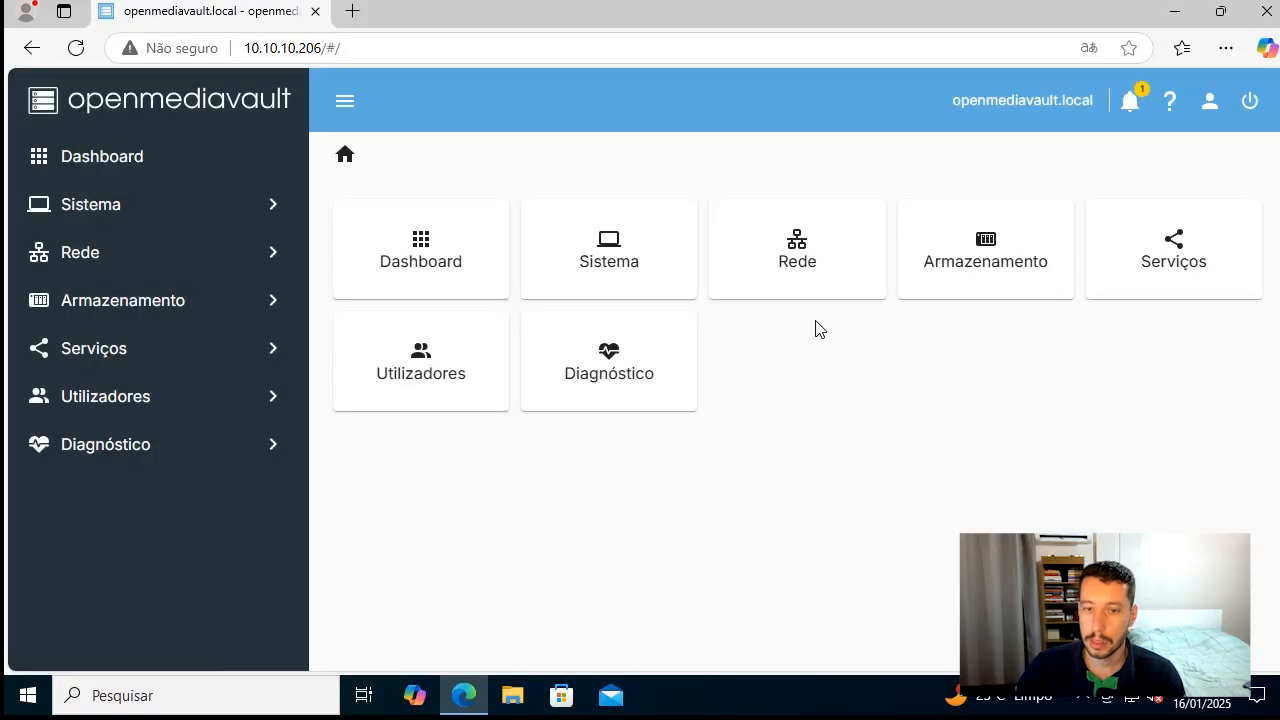
# Try the dark mode of the interface and switch back to the light theme
pyautogui.click(1209, 104)
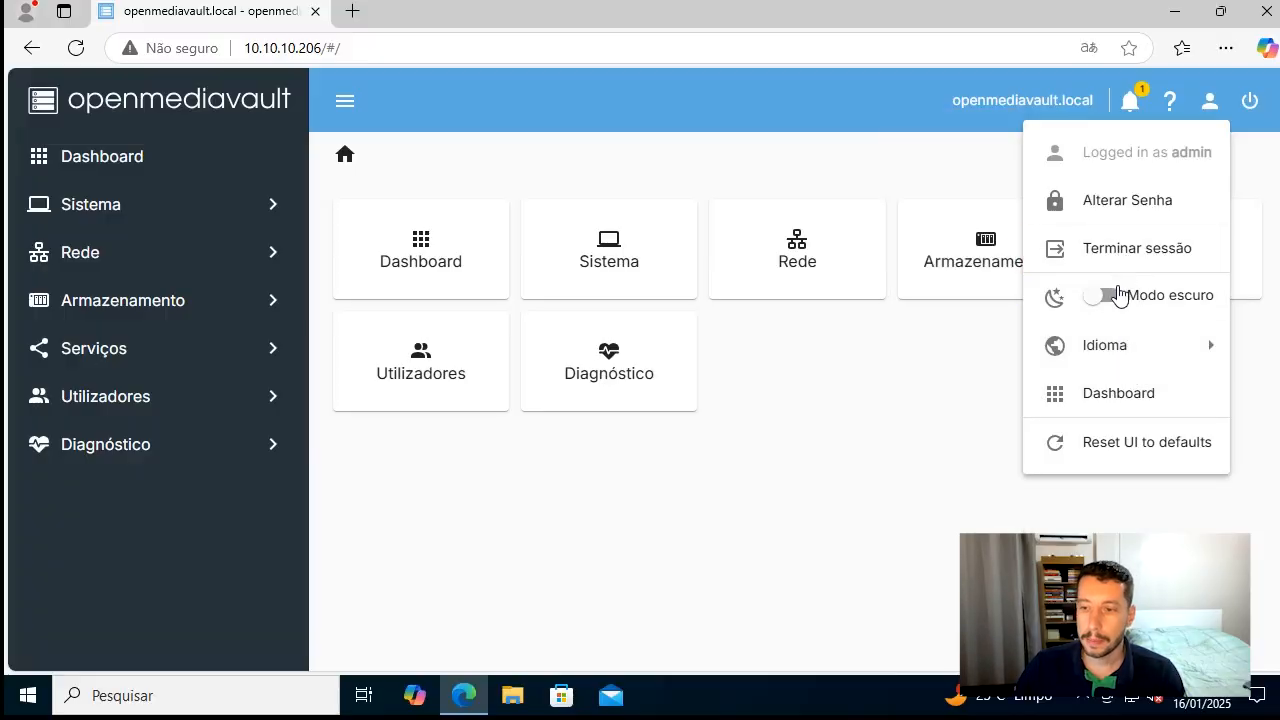
pyautogui.click(1106, 296)
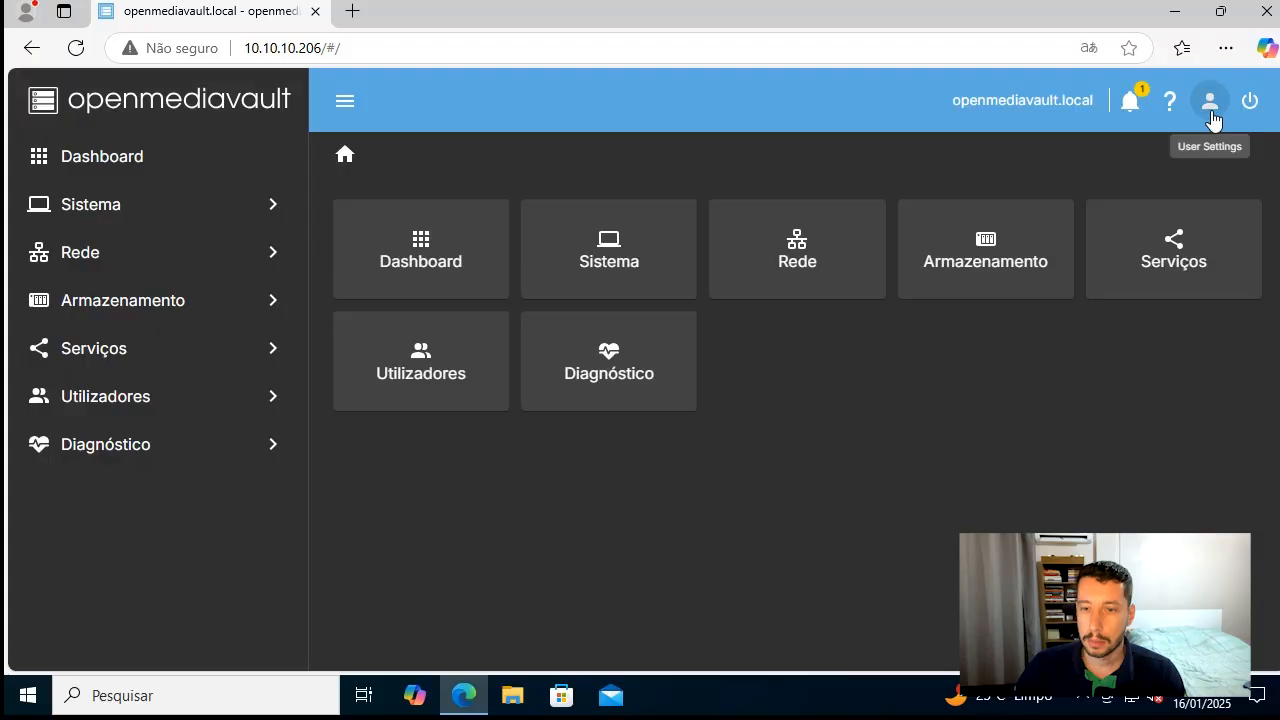
pyautogui.click(1210, 102)
pyautogui.click(1114, 302)
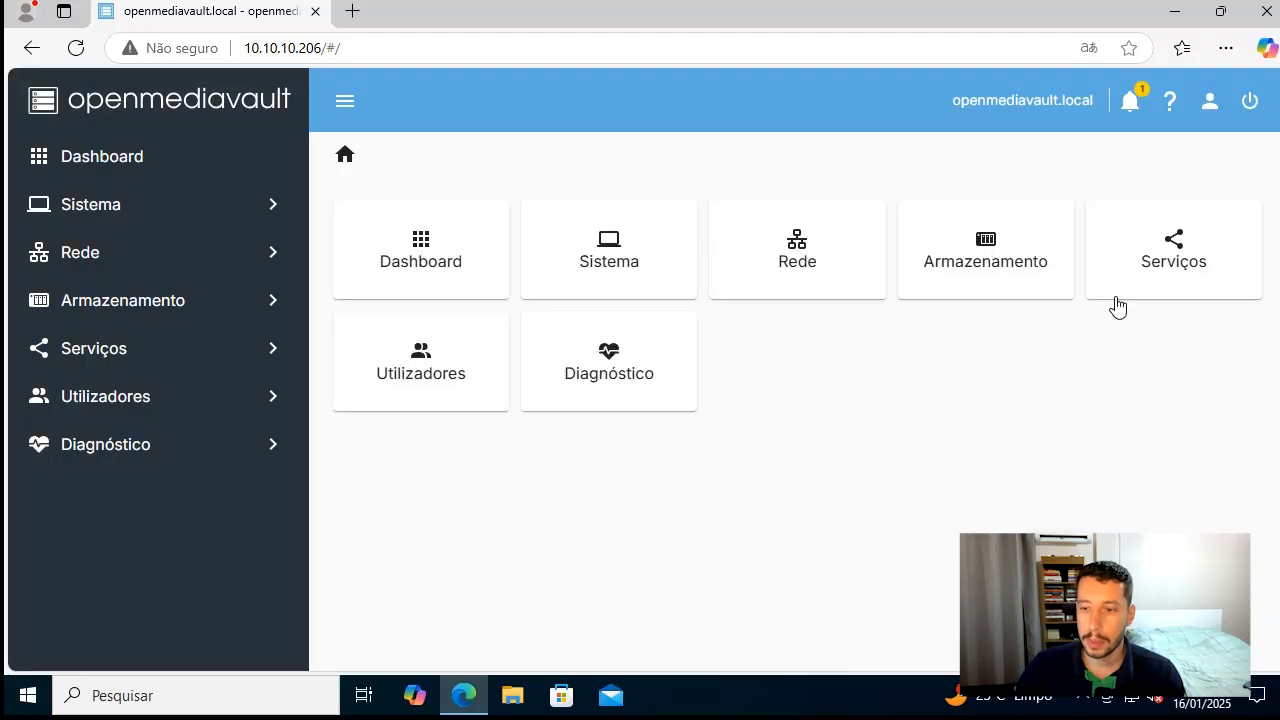
# Open the dashboard settings from the user settings and look through the available widgets
pyautogui.click(1209, 103)
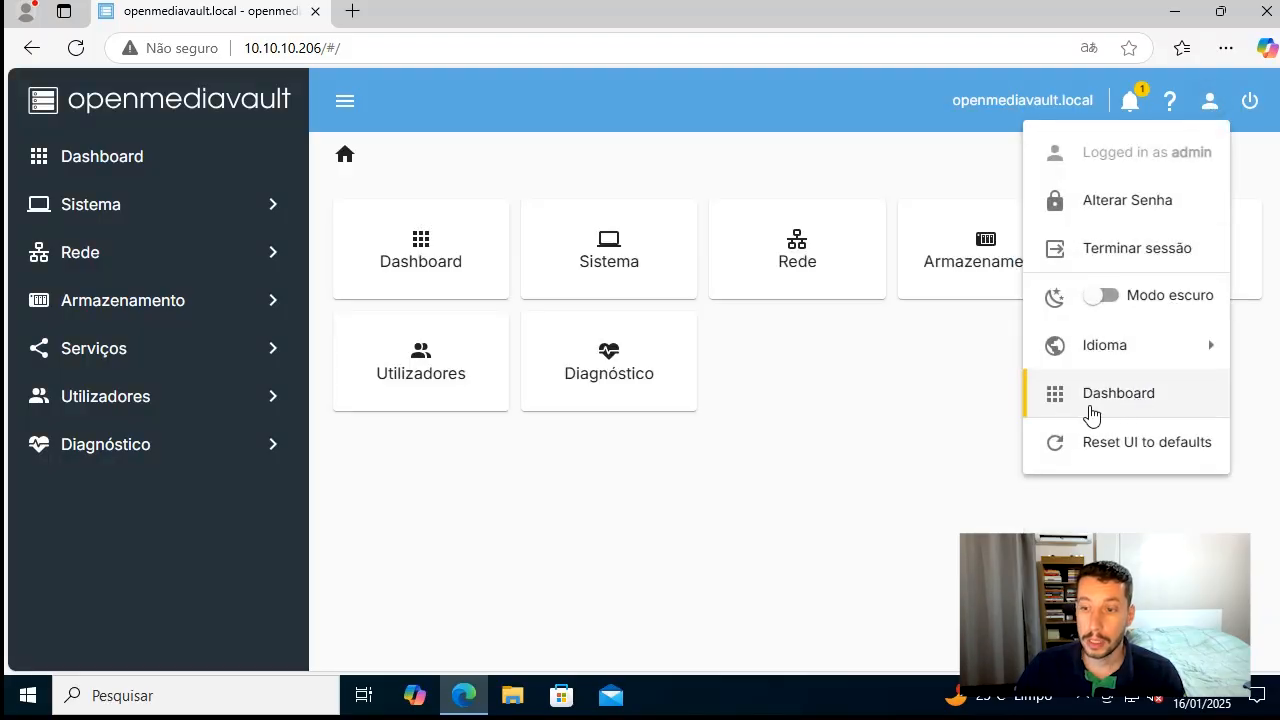
pyautogui.click(1078, 405)
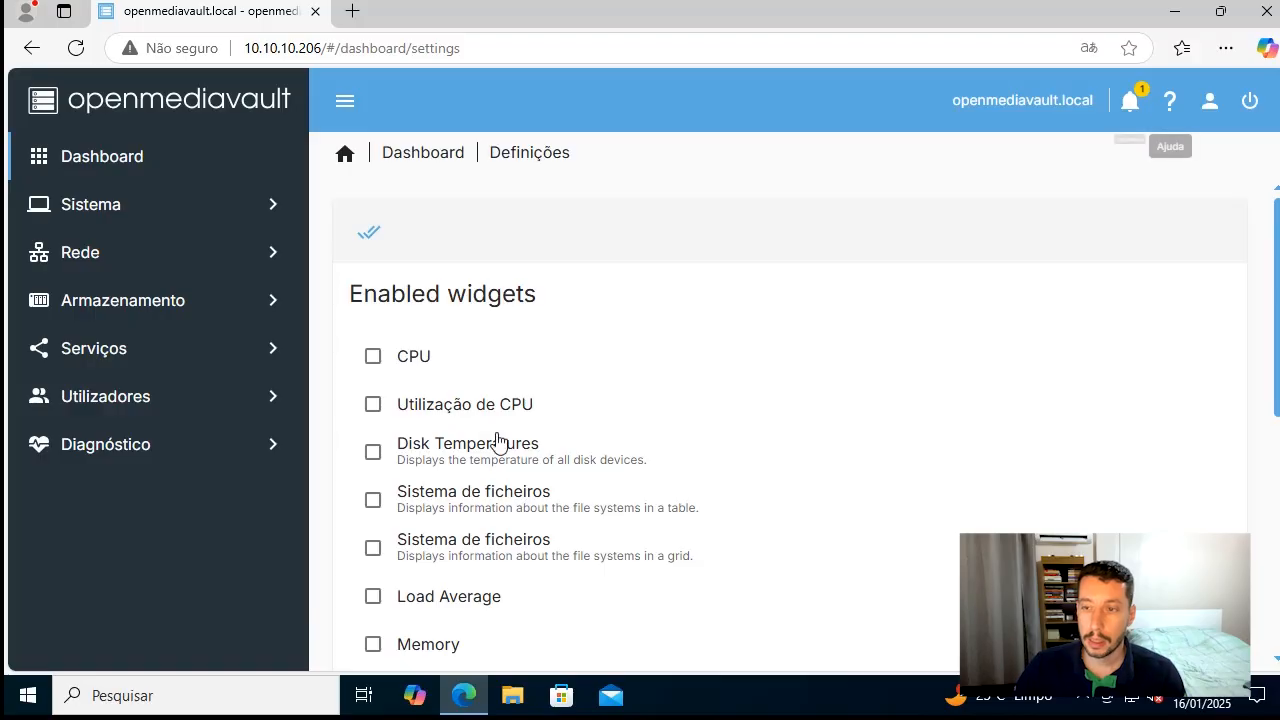
pyautogui.scroll(-5, 600, 420)
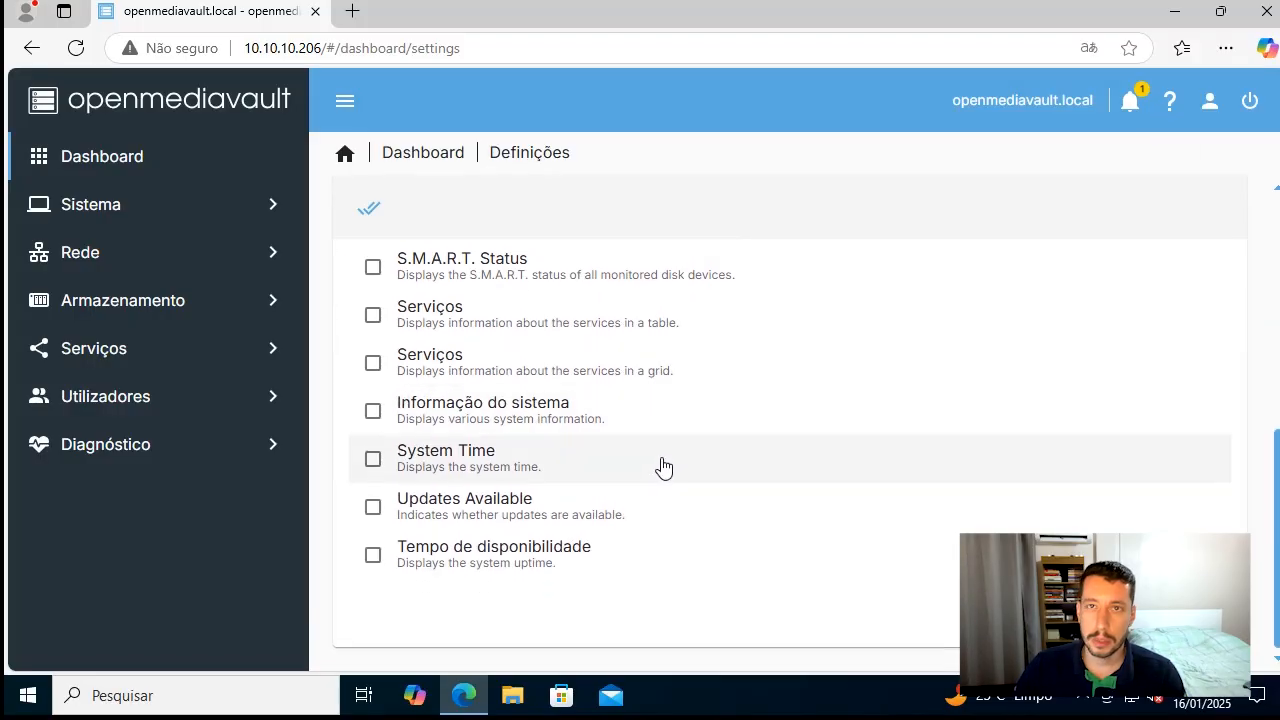
pyautogui.scroll(5, 966, 369)
pyautogui.click(1216, 110)
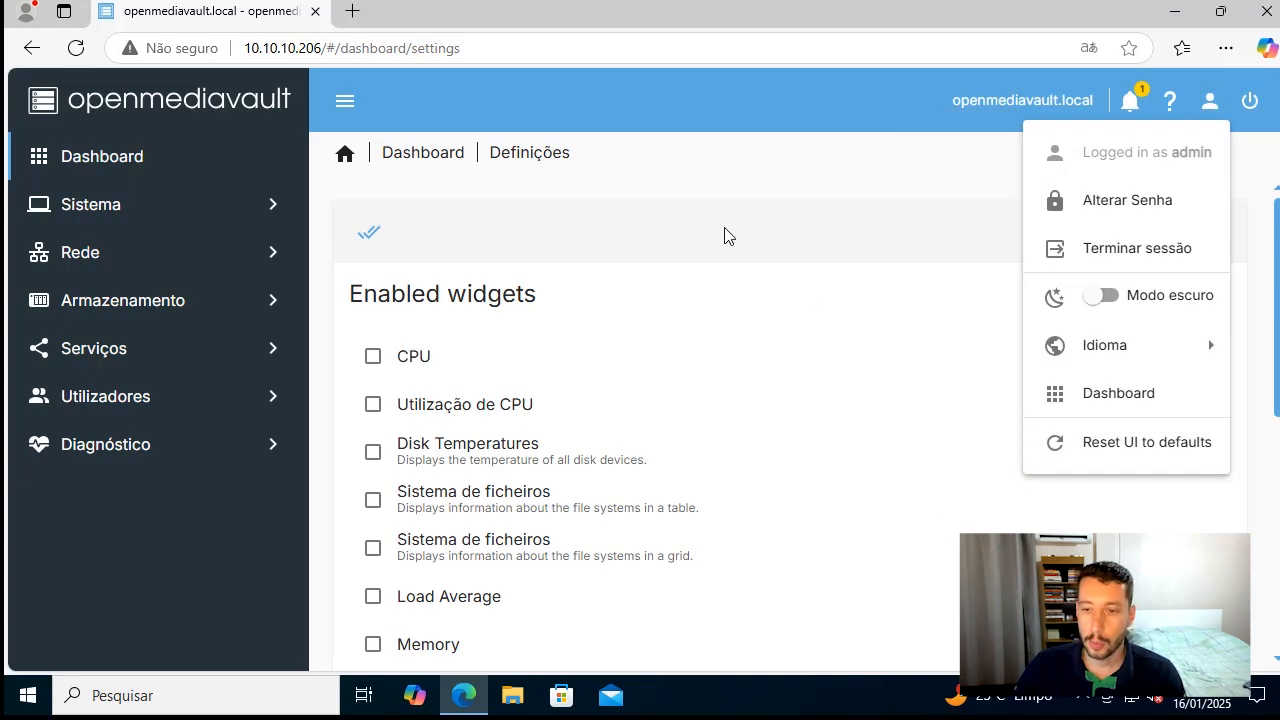
pyautogui.click(741, 105)
# From the unconfigured dashboard, open its settings page and enable the CPU, Utilização de CPU, Disk Temperatures and both Sistema de ficheiros widgets
pyautogui.click(137, 155)
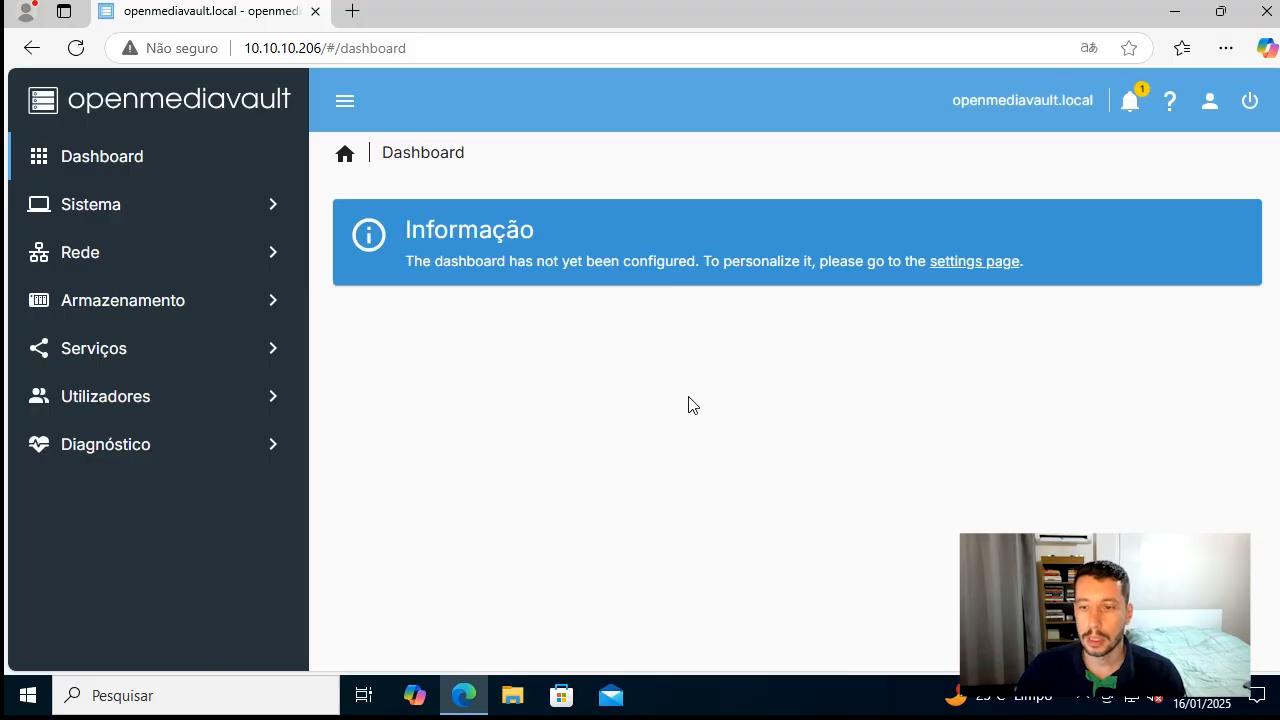
pyautogui.click(988, 262)
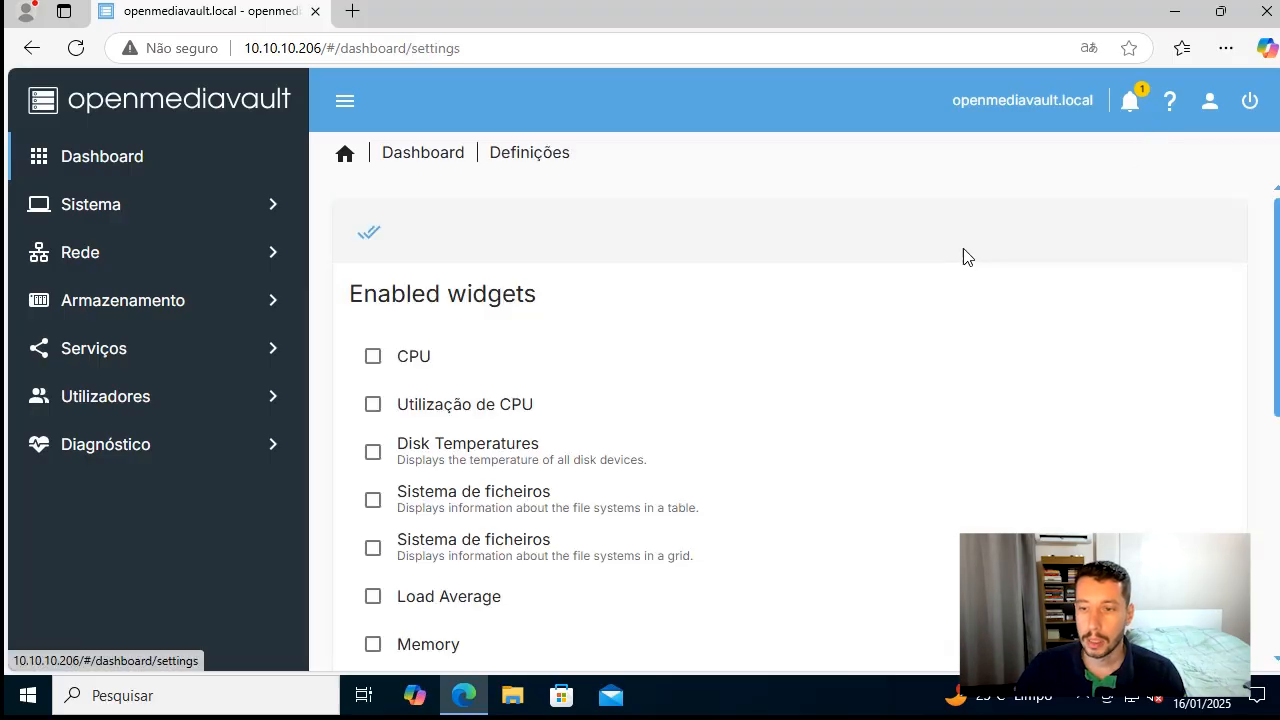
pyautogui.click(1203, 110)
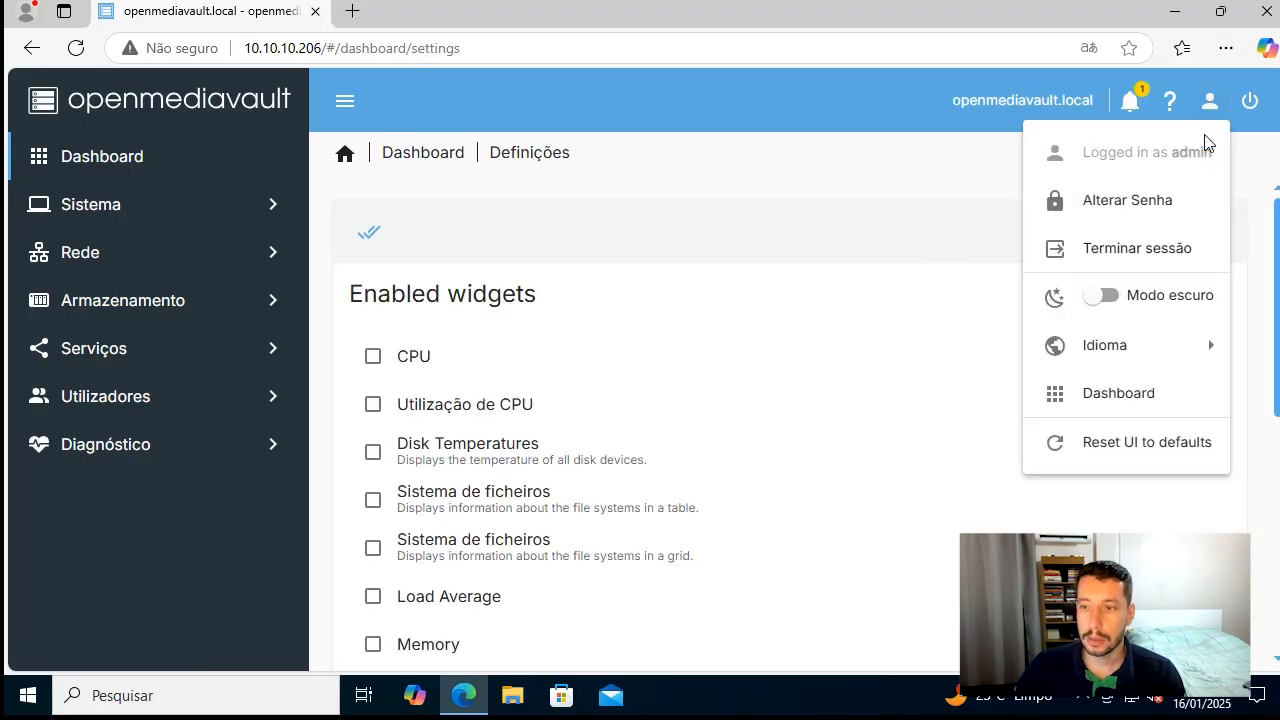
pyautogui.click(503, 274)
pyautogui.click(415, 370)
pyautogui.click(435, 408)
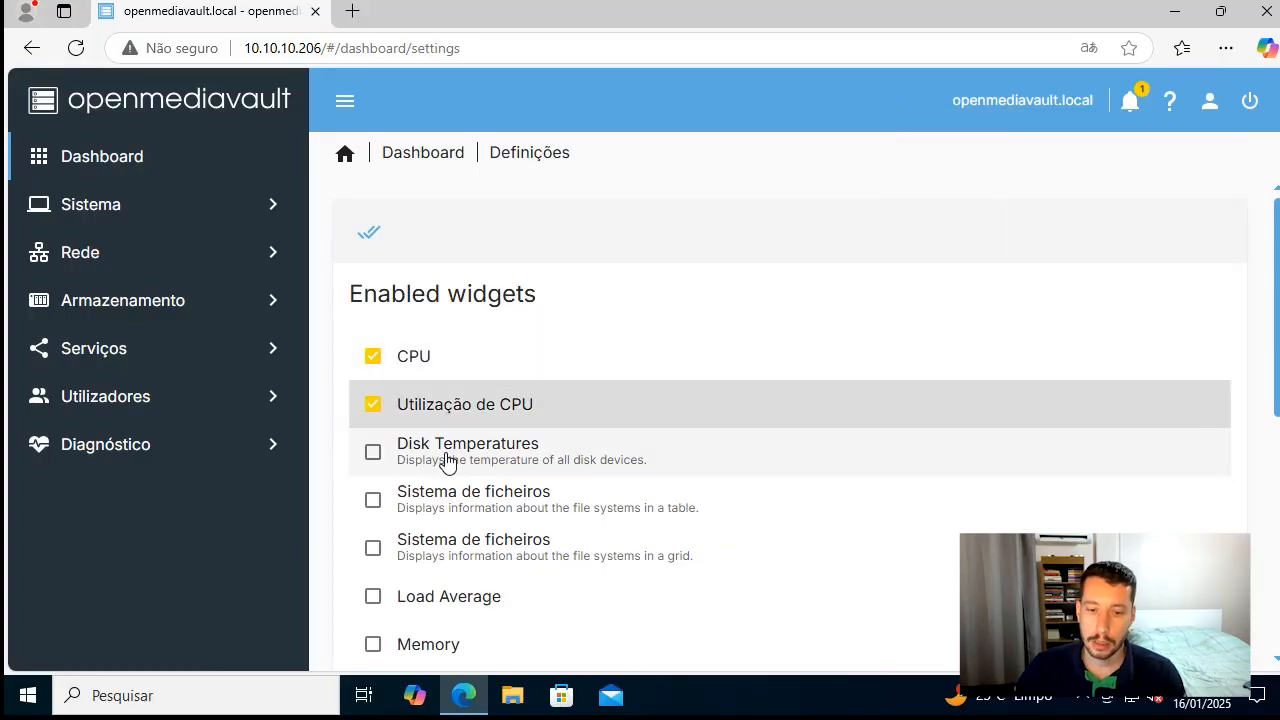
pyautogui.click(449, 455)
pyautogui.click(446, 503)
pyautogui.click(444, 548)
# Enable the Memory, Load Average, both Interface de rede, S.M.A.R.T. Status and both Serviços widgets for the dashboard
pyautogui.scroll(-1, 446, 581)
pyautogui.click(437, 543)
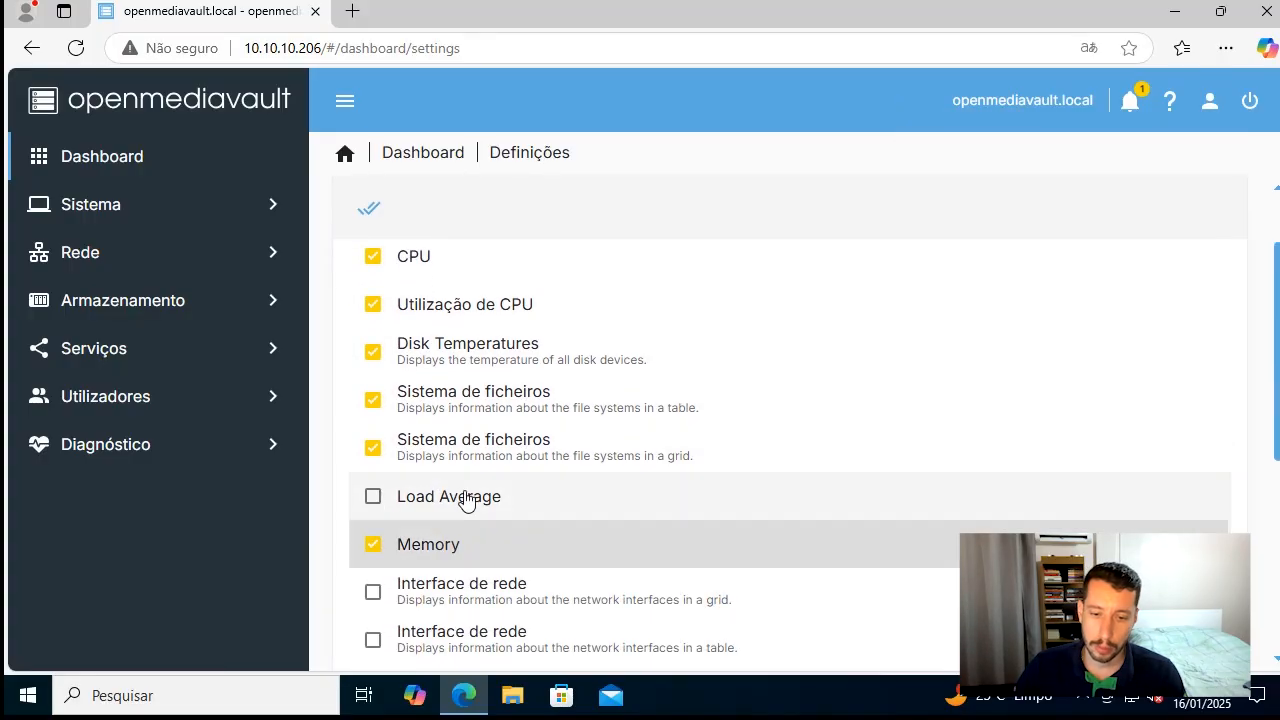
pyautogui.click(466, 500)
pyautogui.click(478, 595)
pyautogui.scroll(-2, 478, 605)
pyautogui.click(490, 442)
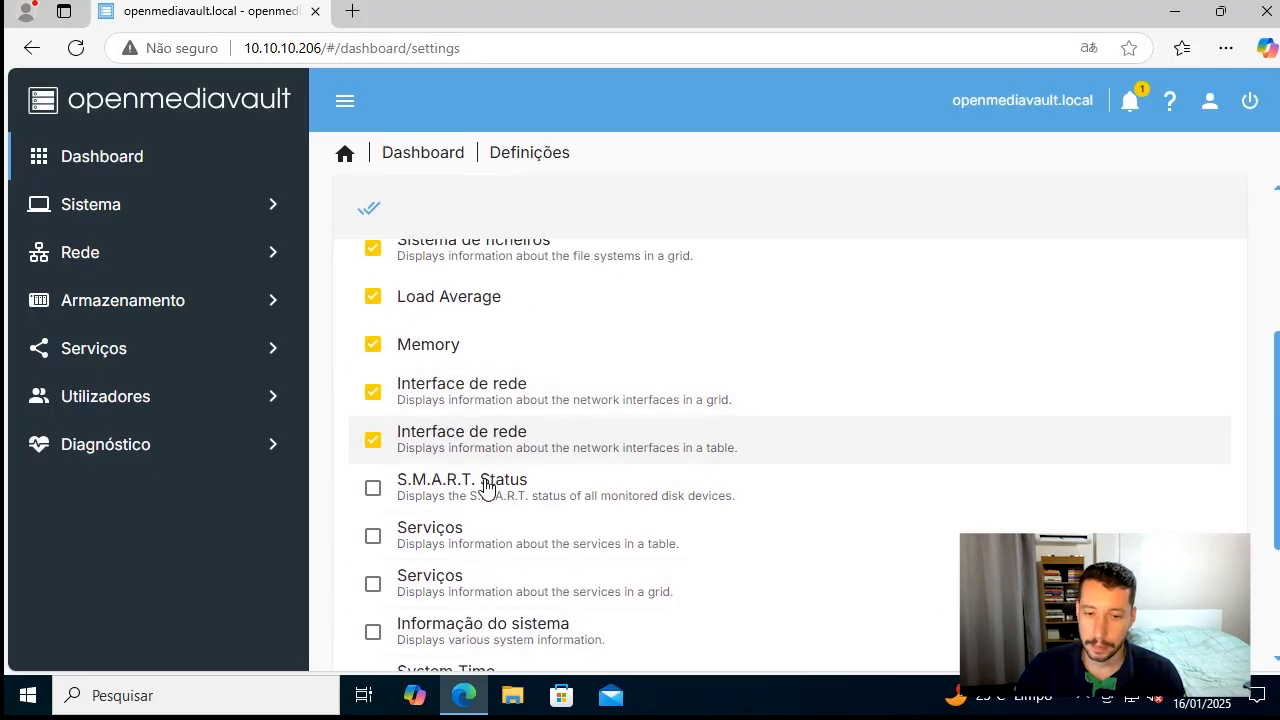
pyautogui.click(484, 488)
pyautogui.click(472, 536)
pyautogui.click(468, 584)
# Enable the Informação do sistema, System Time, Updates Available and Tempo de disponibilidade widgets and save the dashboard selection
pyautogui.scroll(-1, 463, 630)
pyautogui.click(430, 530)
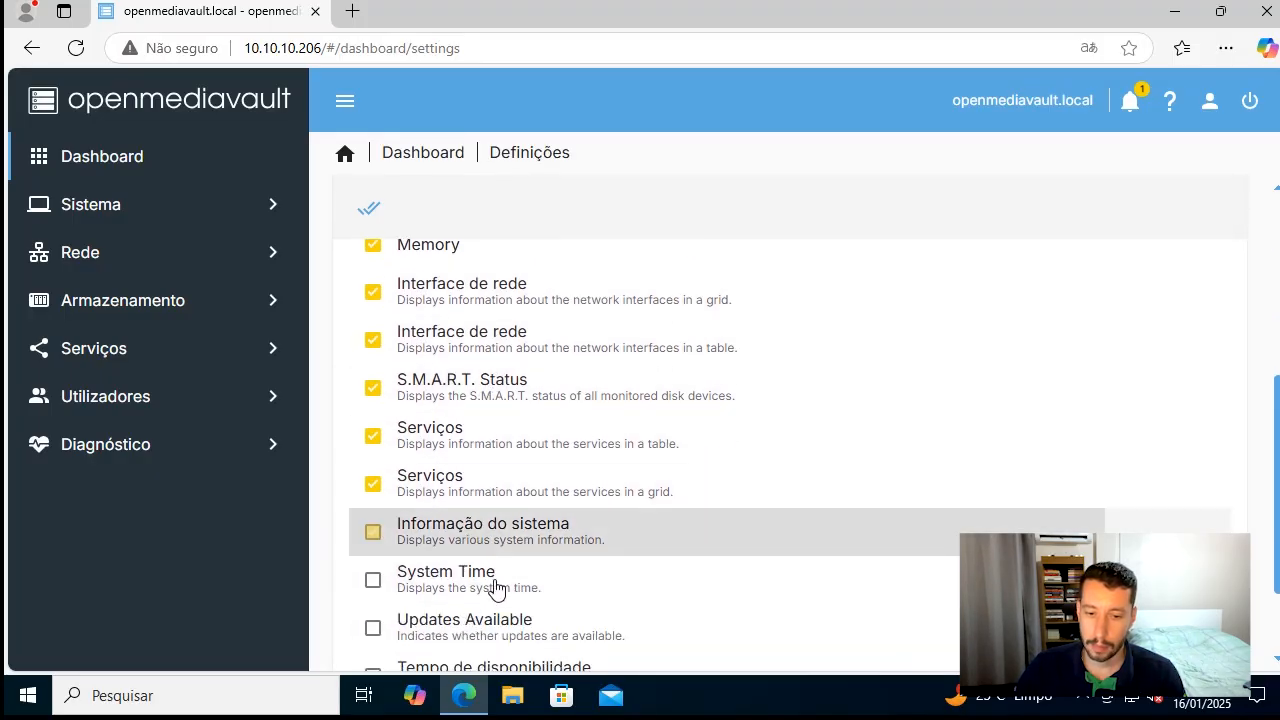
pyautogui.click(490, 580)
pyautogui.click(491, 635)
pyautogui.scroll(-1, 490, 630)
pyautogui.click(520, 560)
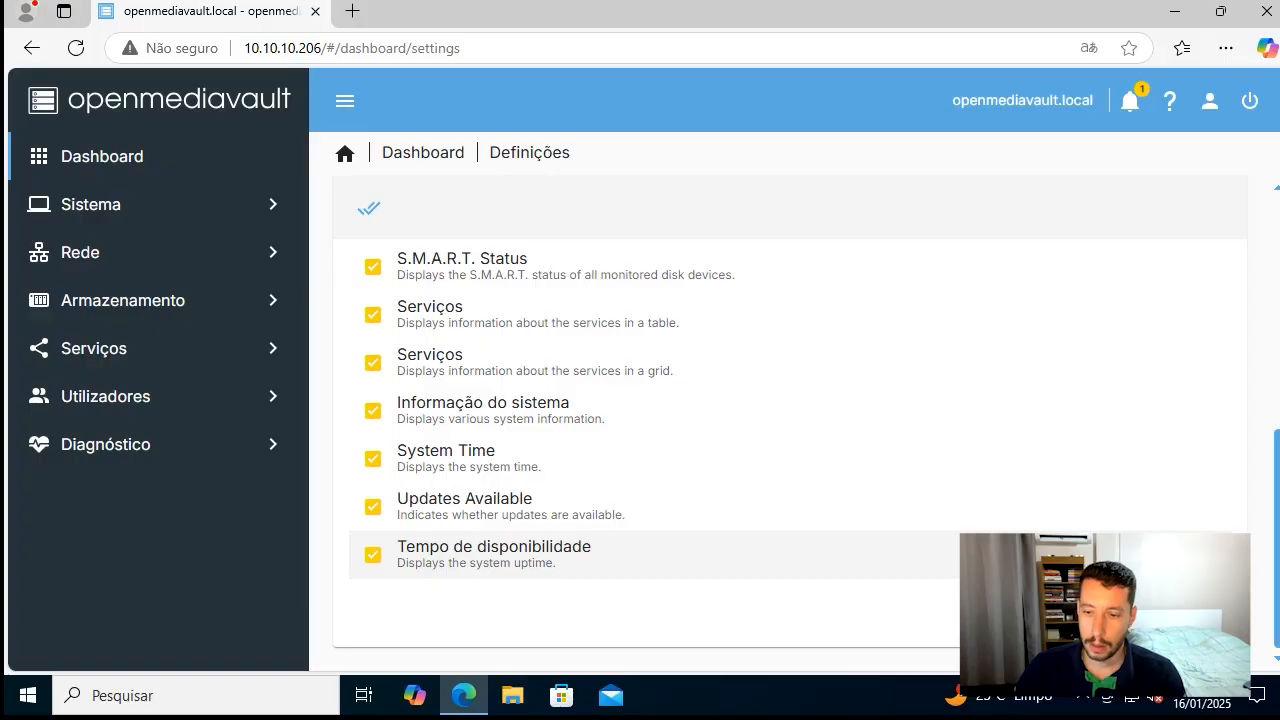
pyautogui.click(369, 207)
# Review the dashboard widgets for CPU, network interfaces, disks, services, memory, load and system information
pyautogui.scroll(6, 672, 393)
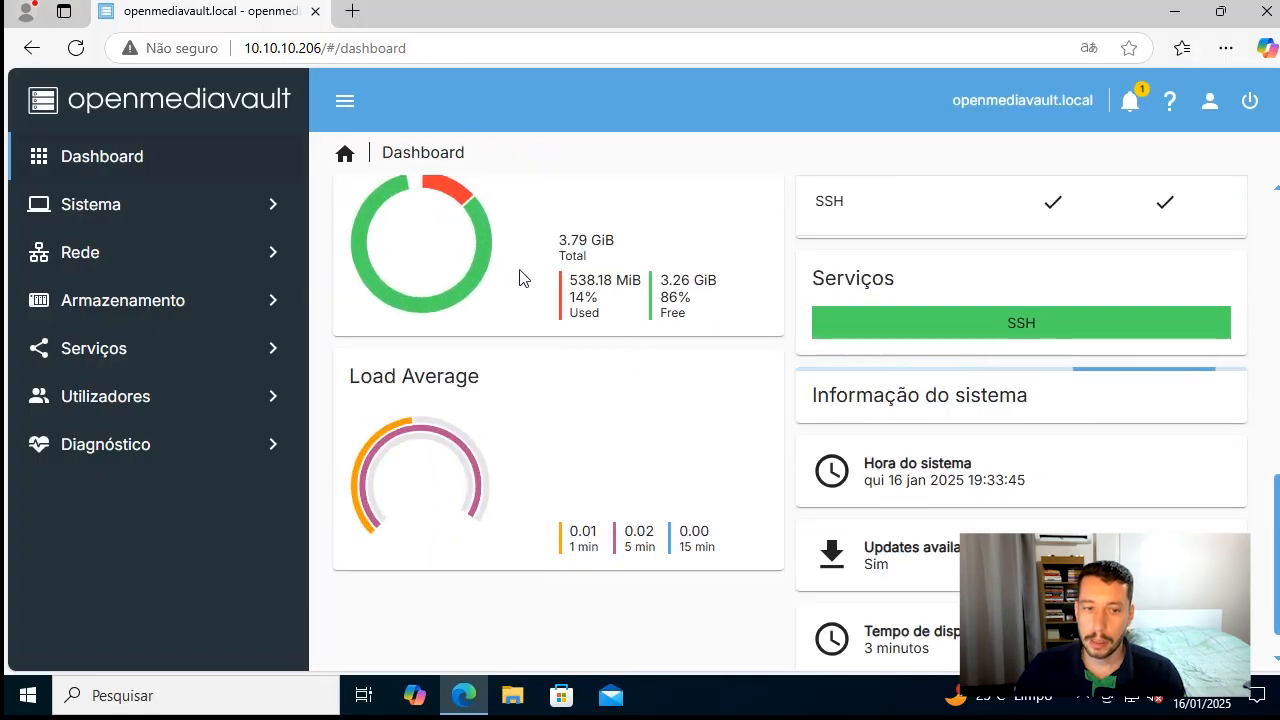
pyautogui.scroll(5, 620, 301)
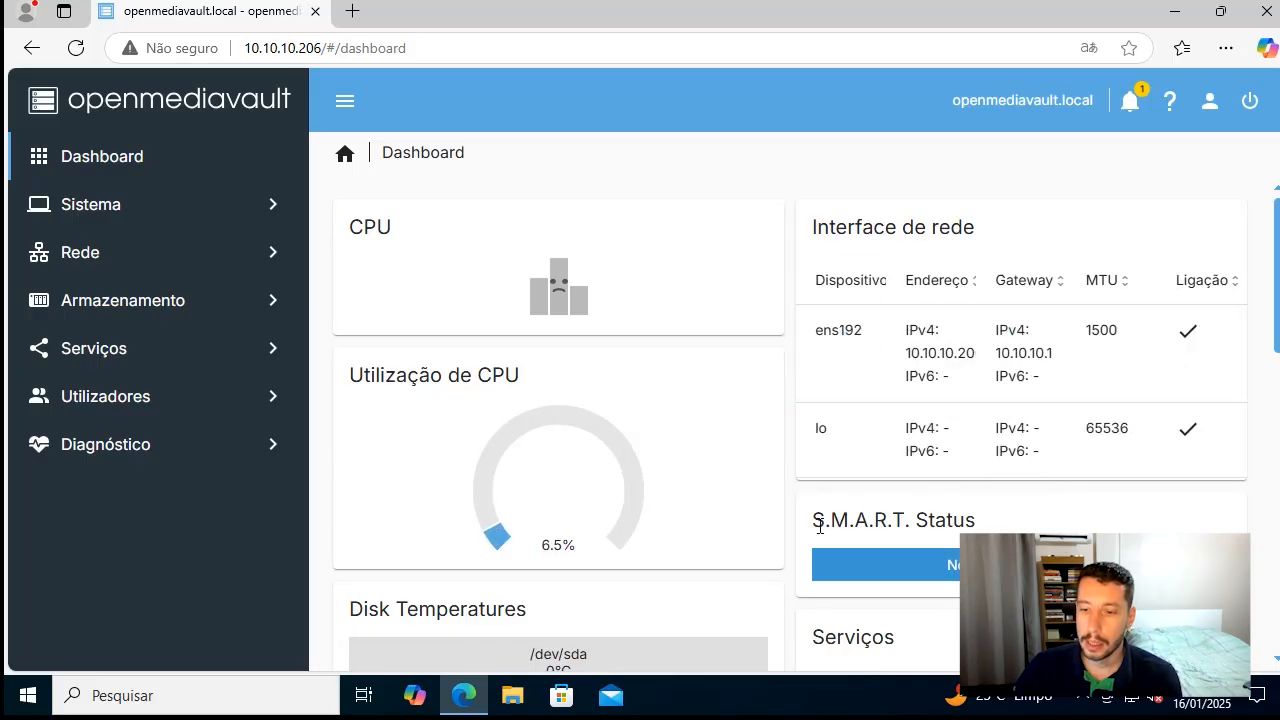
pyautogui.scroll(-2, 810, 535)
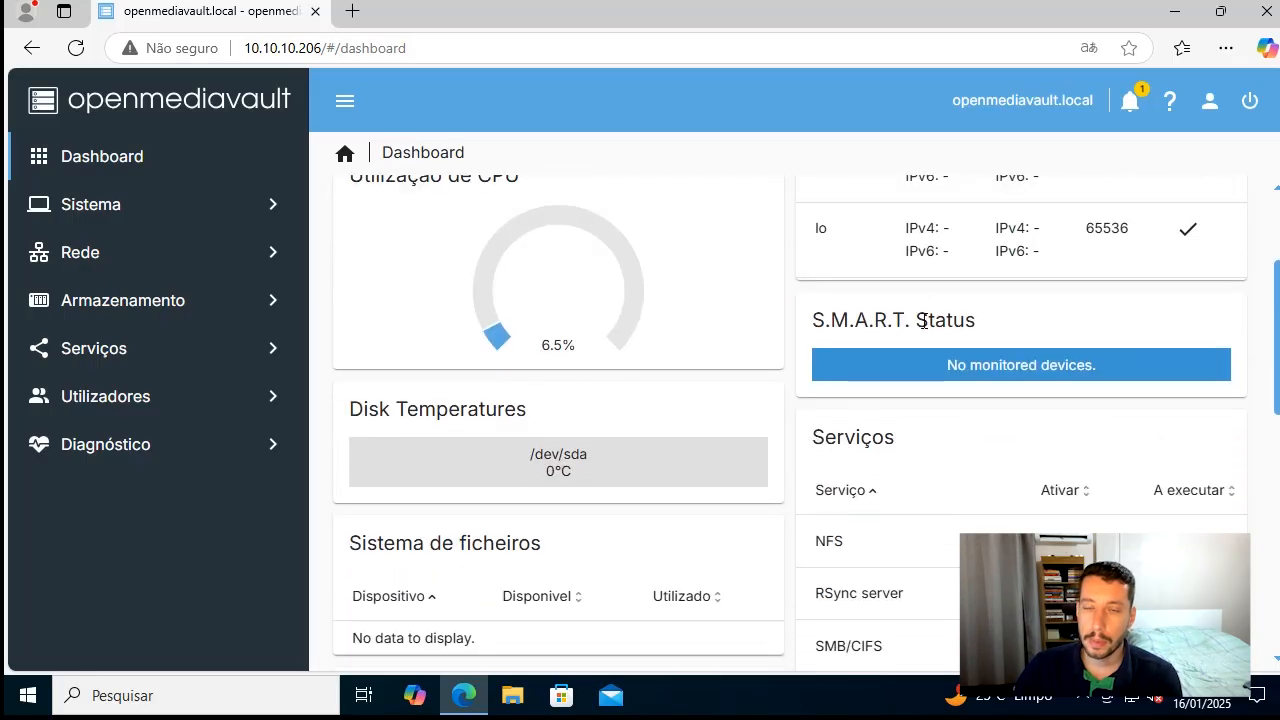
pyautogui.scroll(-1, 600, 395)
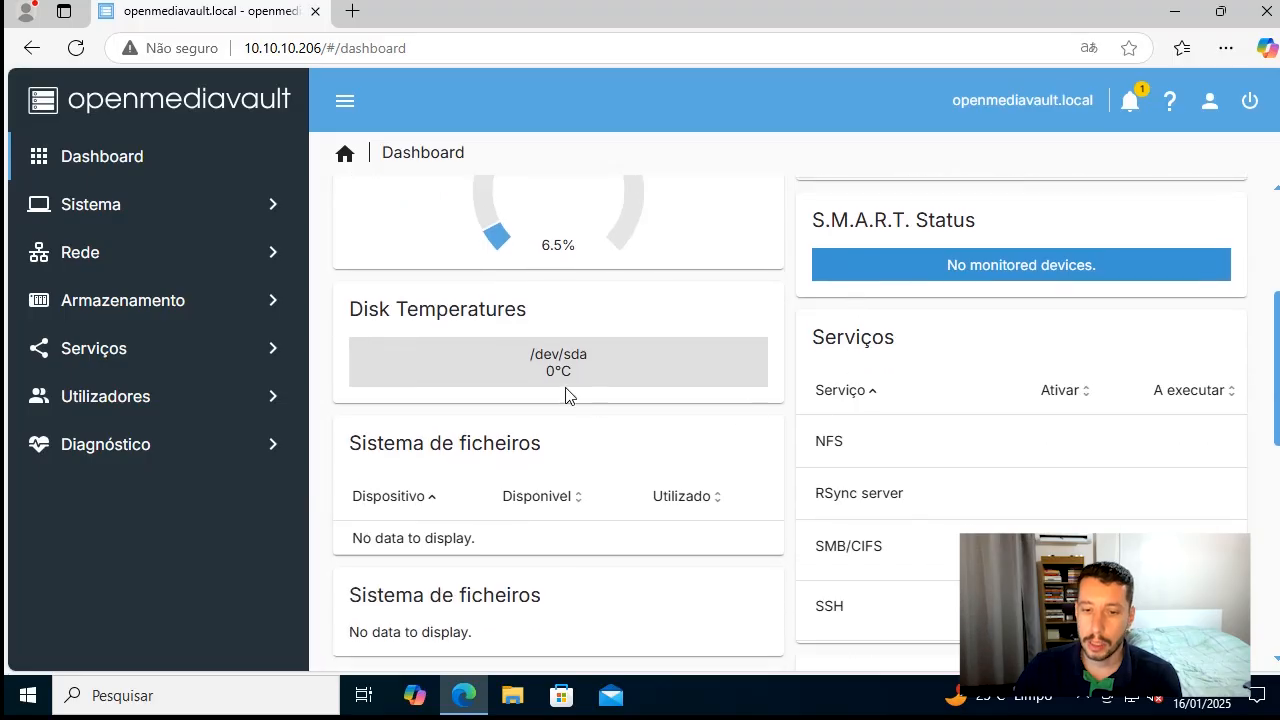
pyautogui.scroll(-1, 700, 423)
pyautogui.scroll(-5, 750, 460)
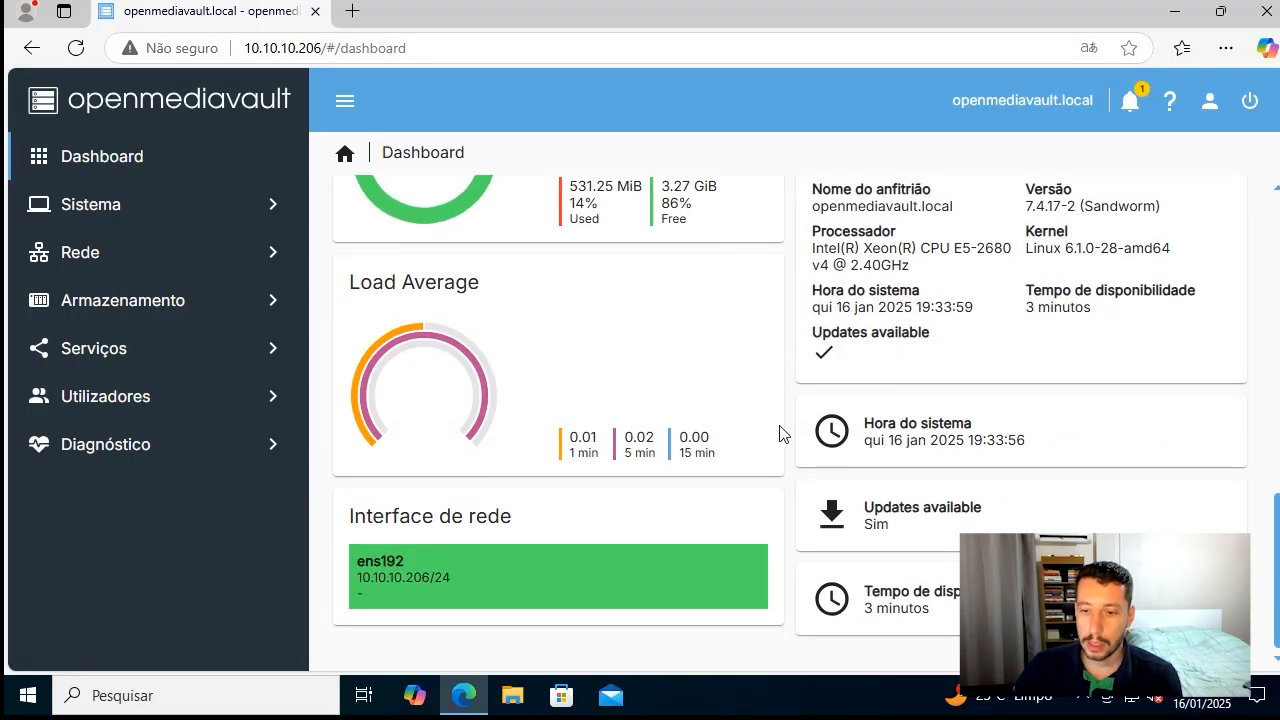
pyautogui.scroll(10, 783, 433)
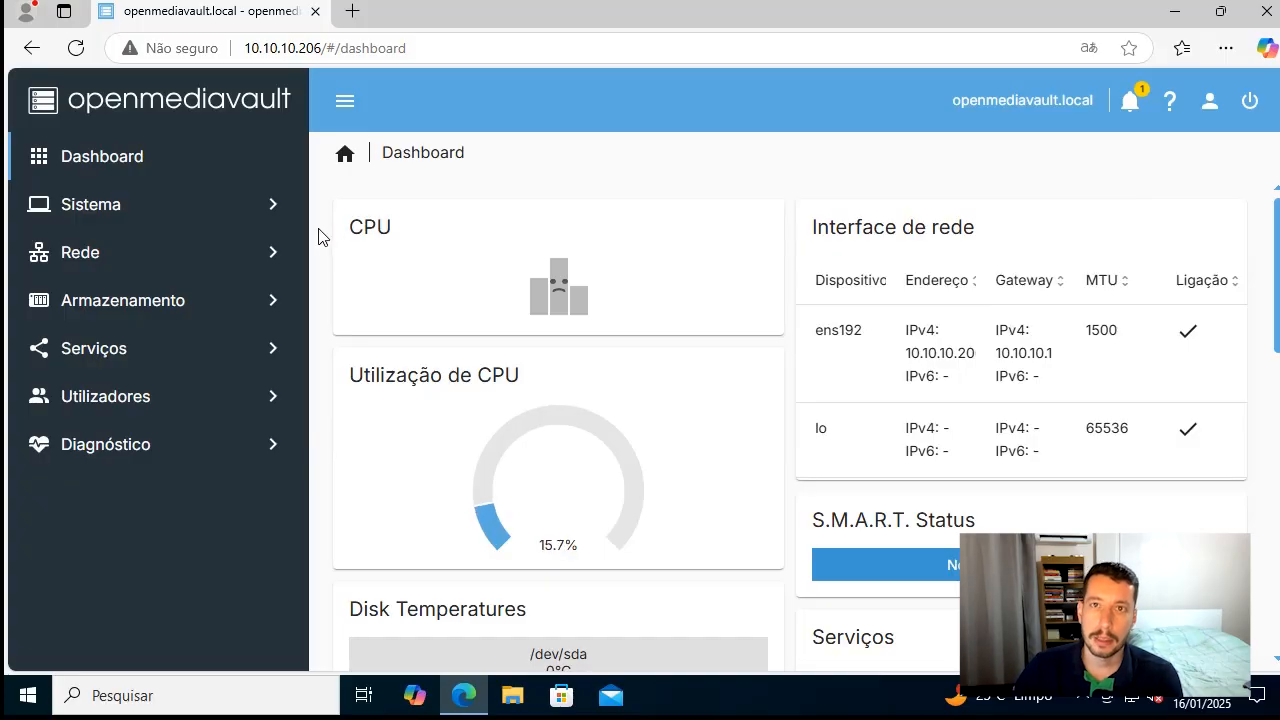
# View the host and domain name settings under Rede > Geral and return to the Rede overview
pyautogui.click(228, 269)
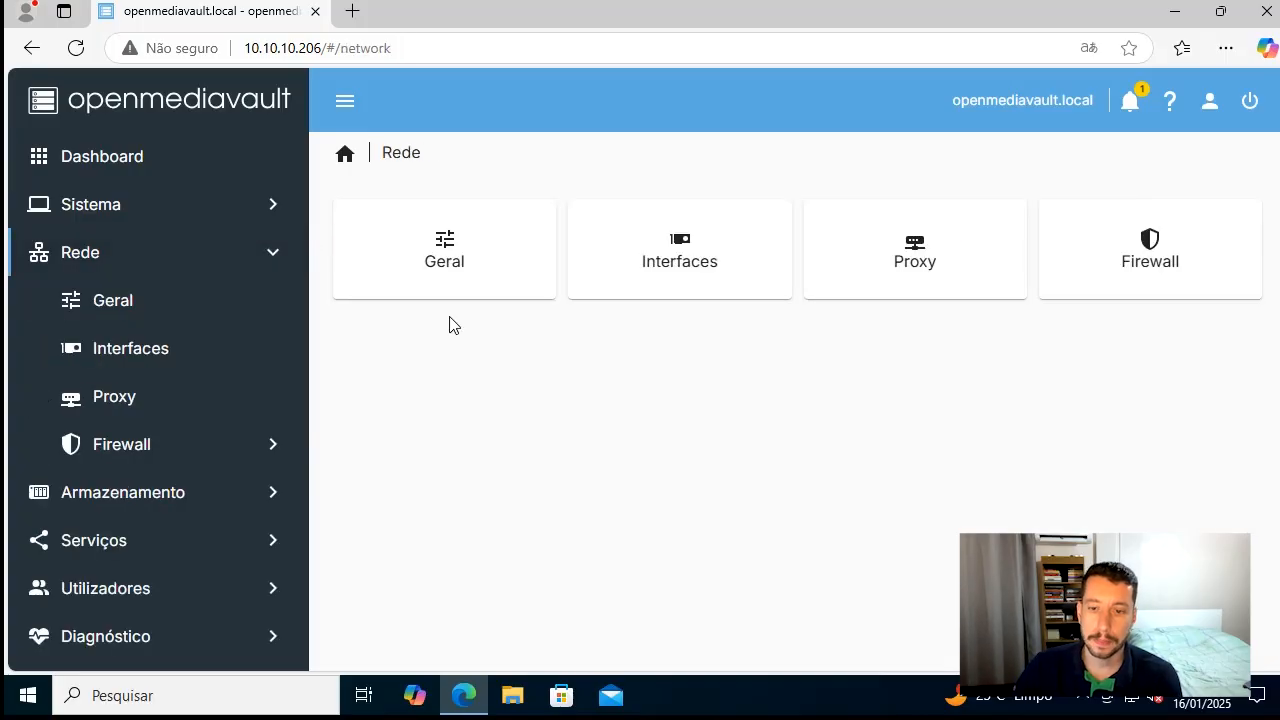
pyautogui.click(449, 263)
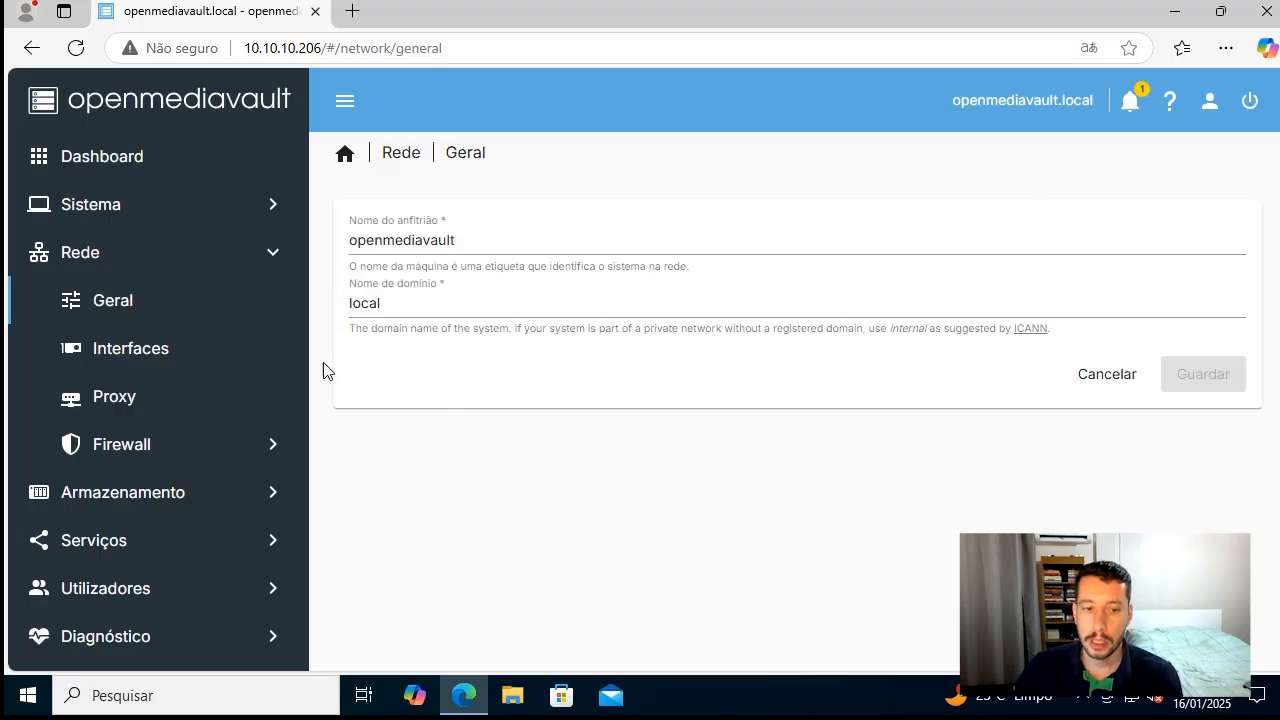
pyautogui.click(149, 270)
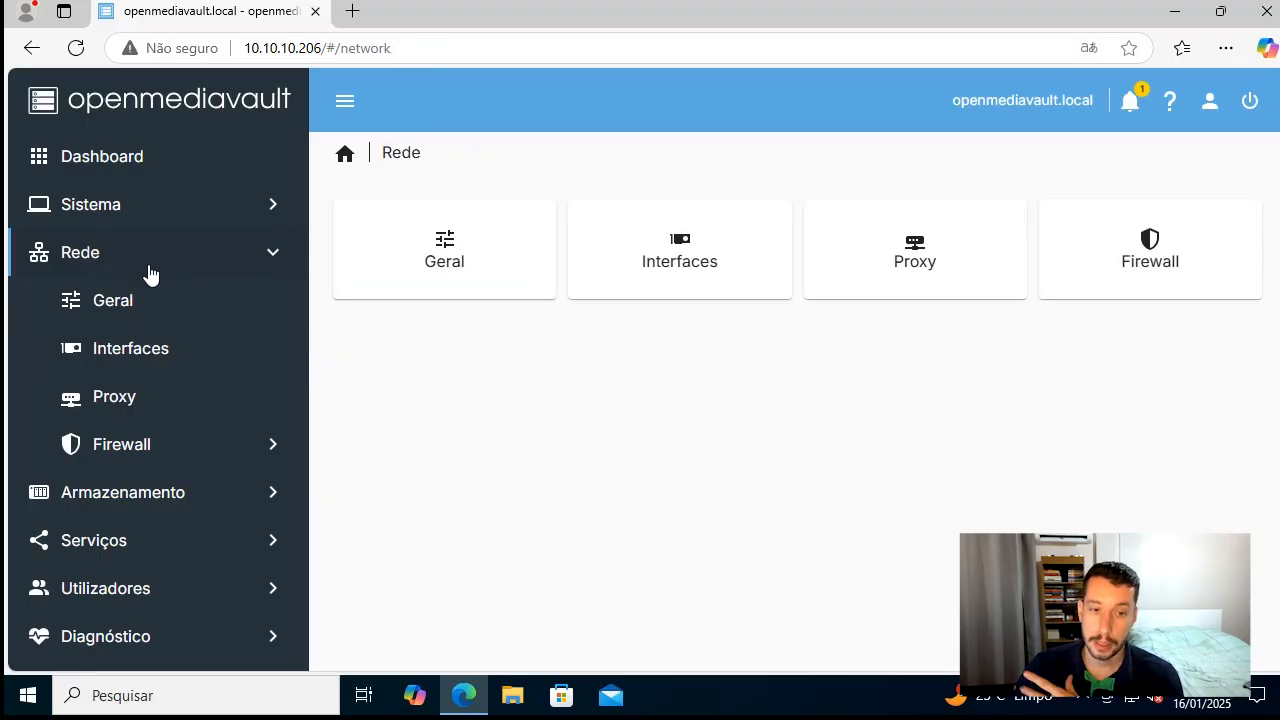
pyautogui.click(89, 263)
pyautogui.click(95, 266)
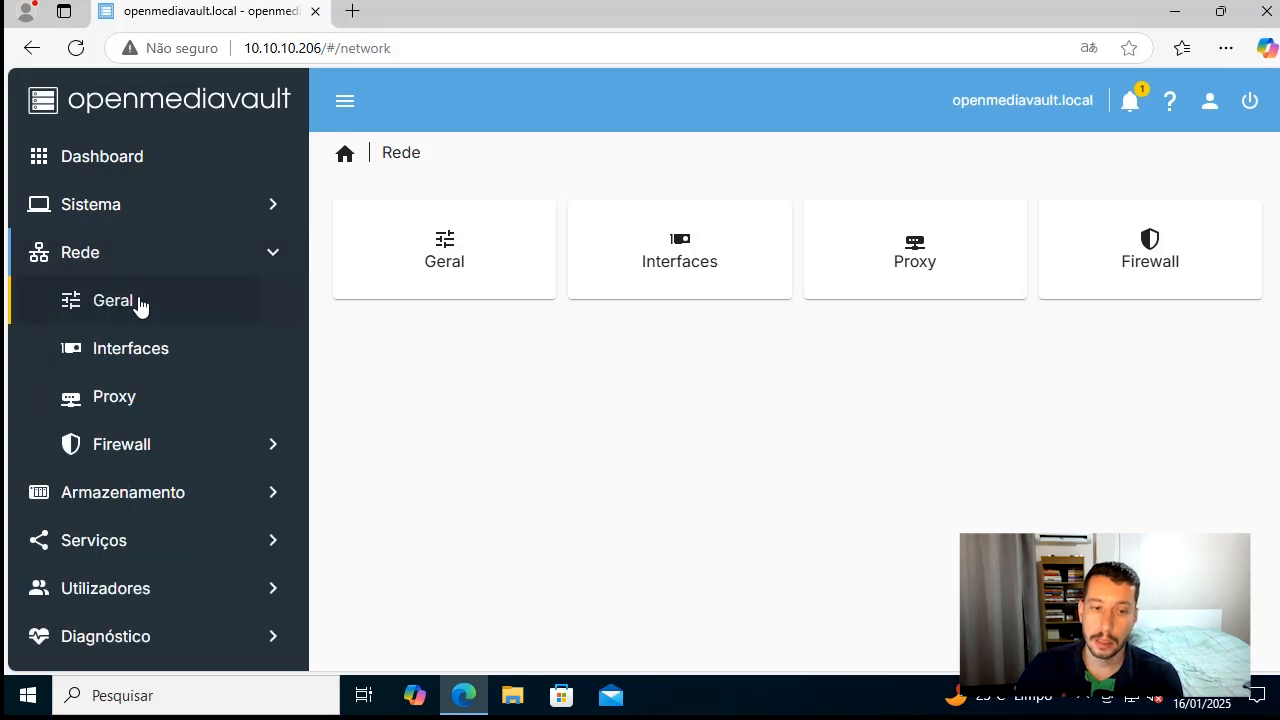
# Open the ens192 network interface for editing and set its IPv4 method to Estatística
pyautogui.click(140, 302)
pyautogui.click(166, 368)
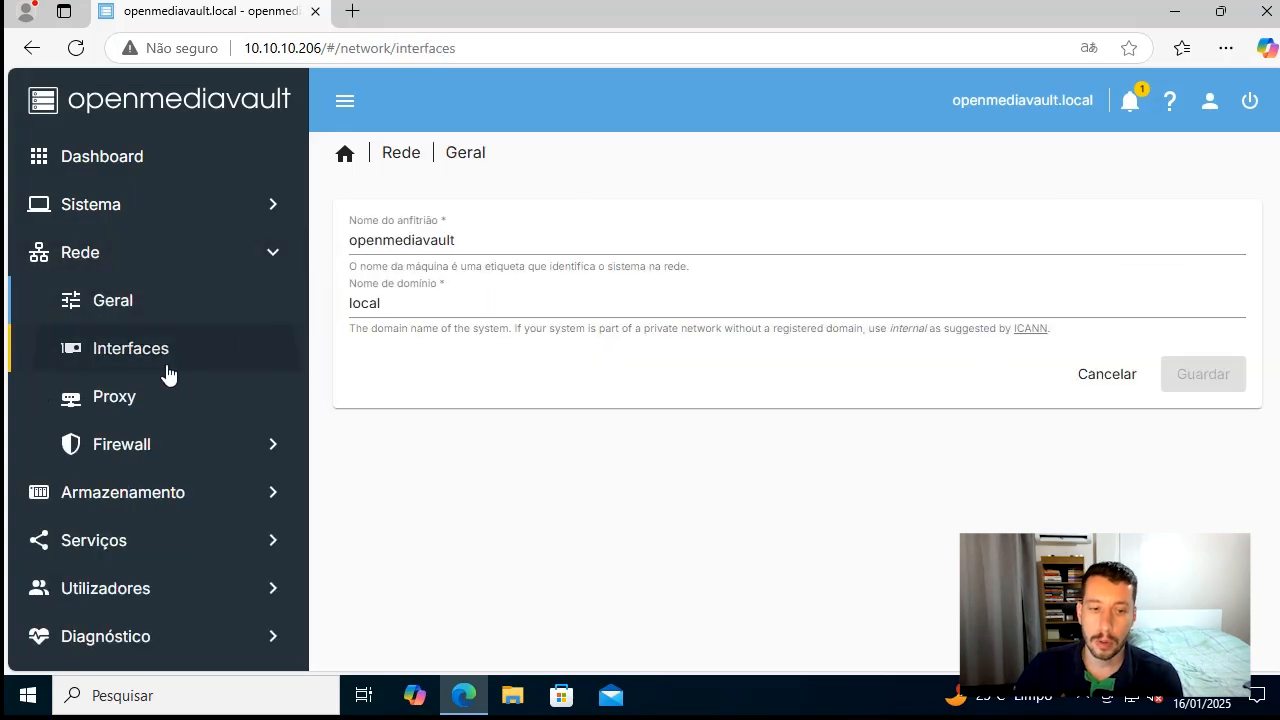
pyautogui.click(514, 359)
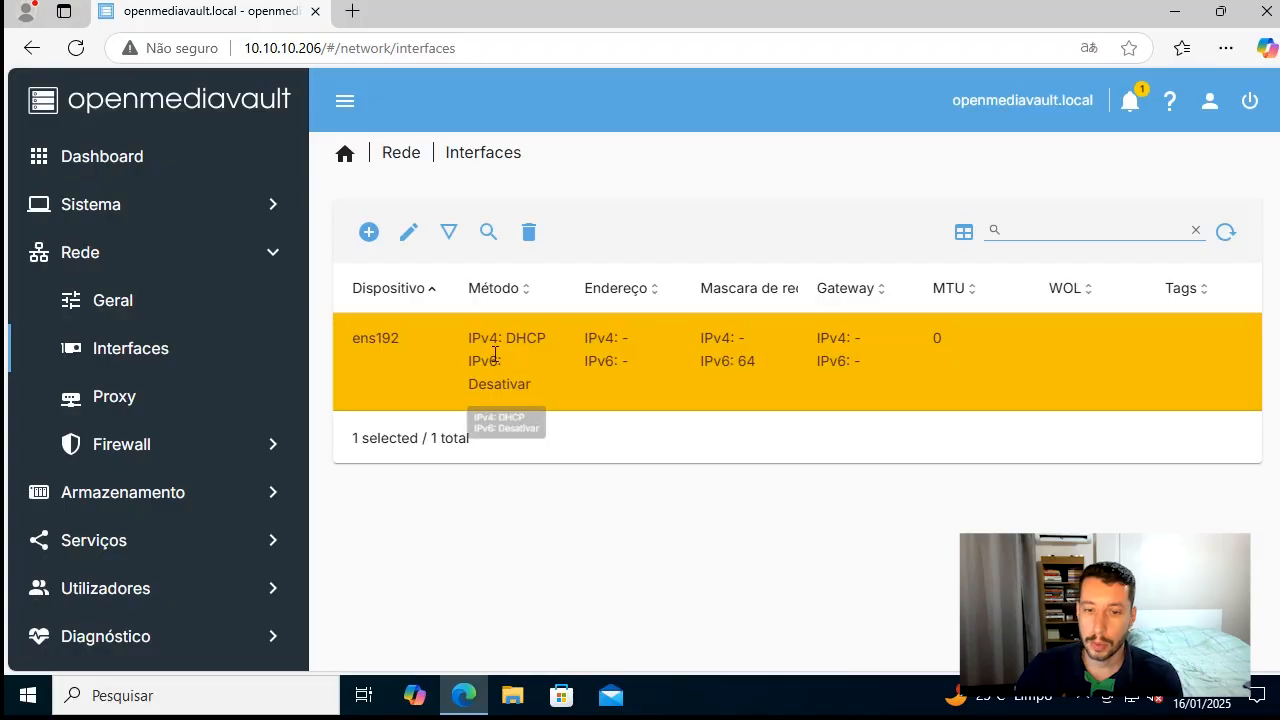
pyautogui.click(408, 235)
pyautogui.click(490, 494)
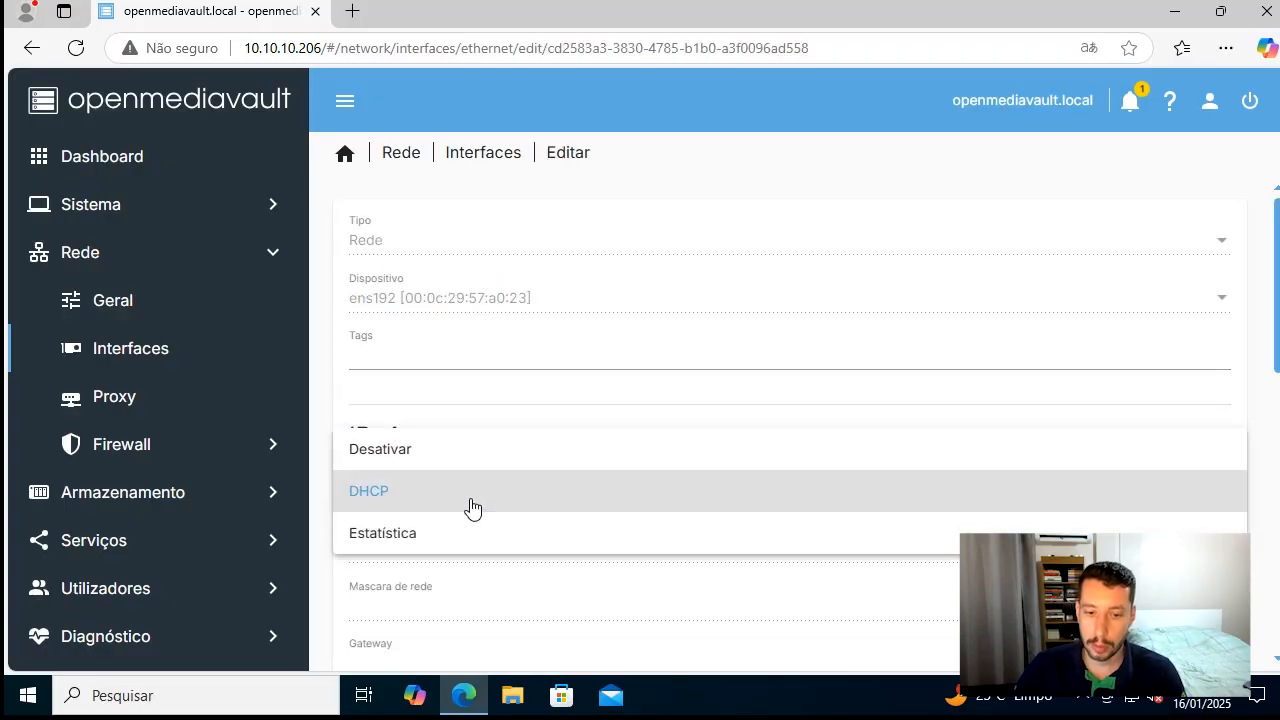
pyautogui.click(481, 537)
pyautogui.scroll(-1, 443, 487)
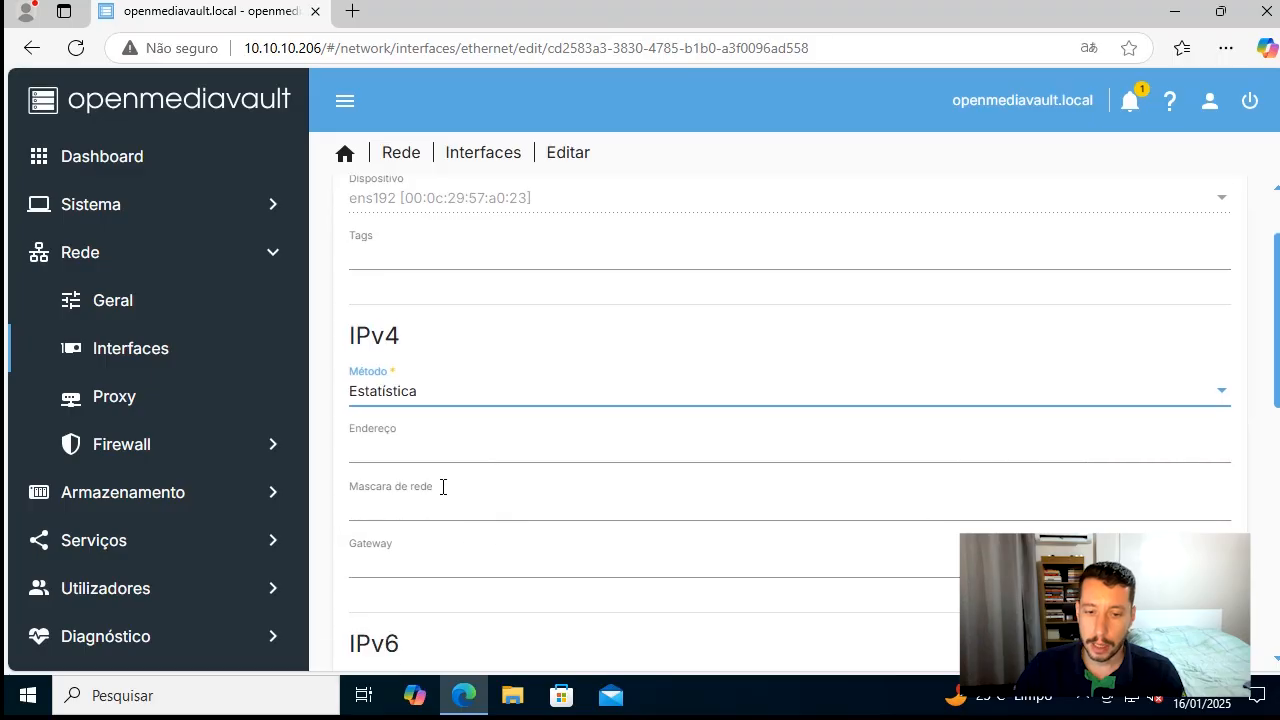
# Set the IPv4 address to 10.10.10.230, the netmask to 255.255.255.0 and the gateway to 10.10.10.1
pyautogui.click(426, 451)
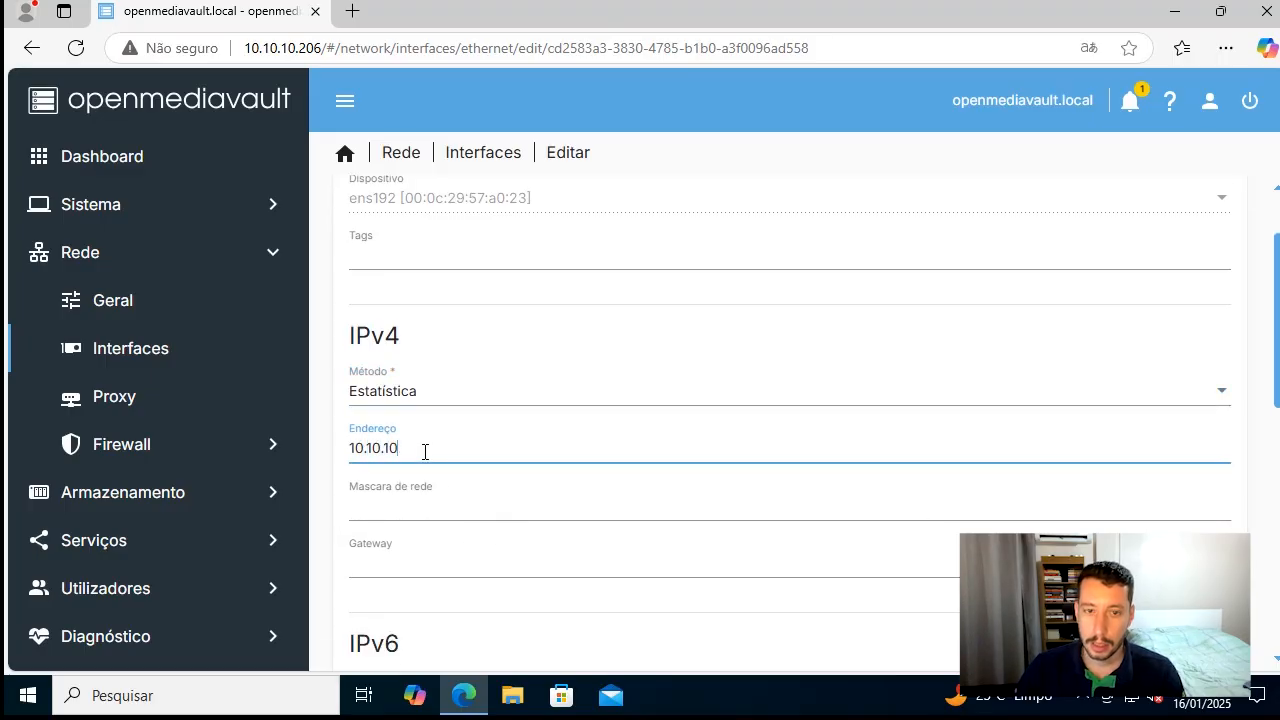
pyautogui.press('Tab')
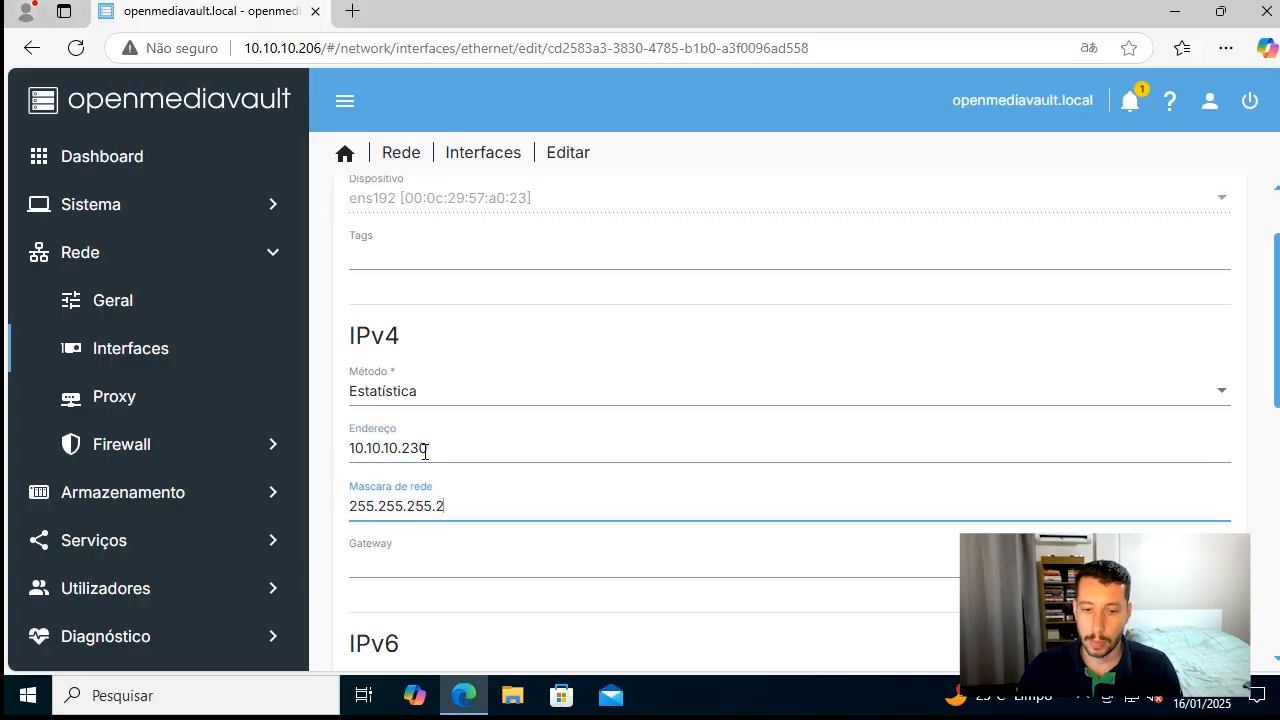
pyautogui.write('255.255.255.0')
pyautogui.press('Tab')
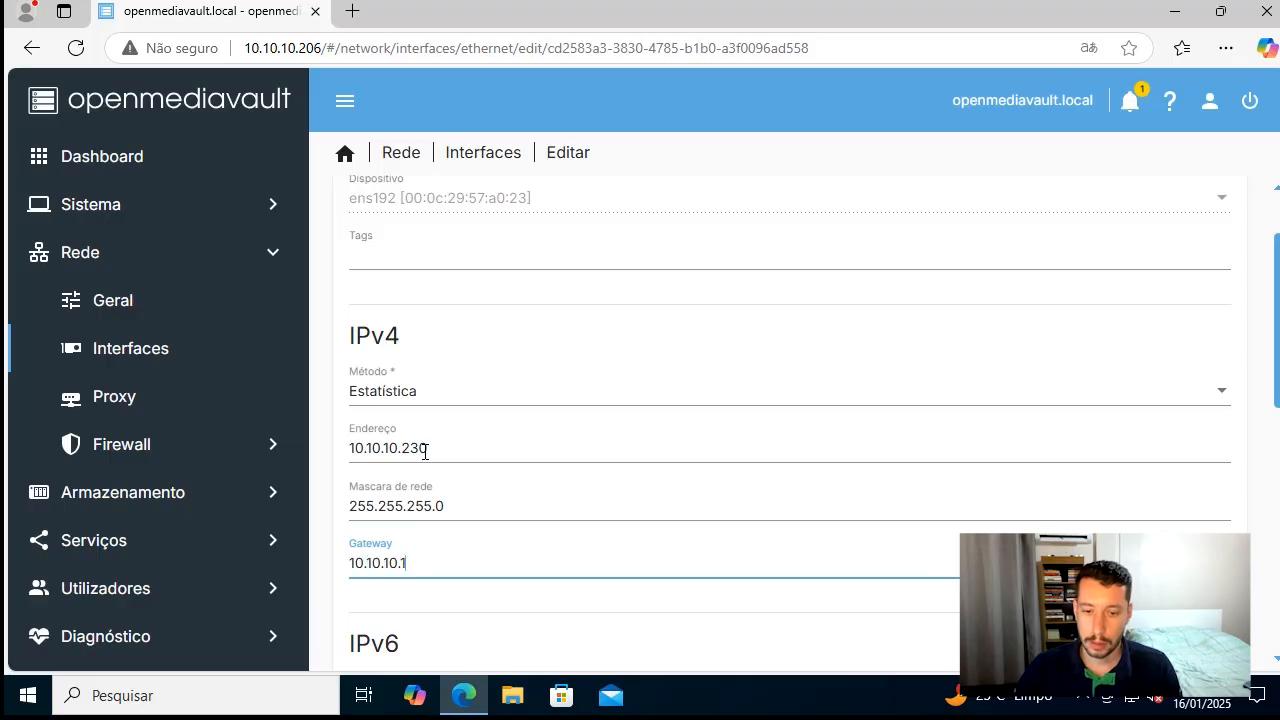
pyautogui.press('Tab')
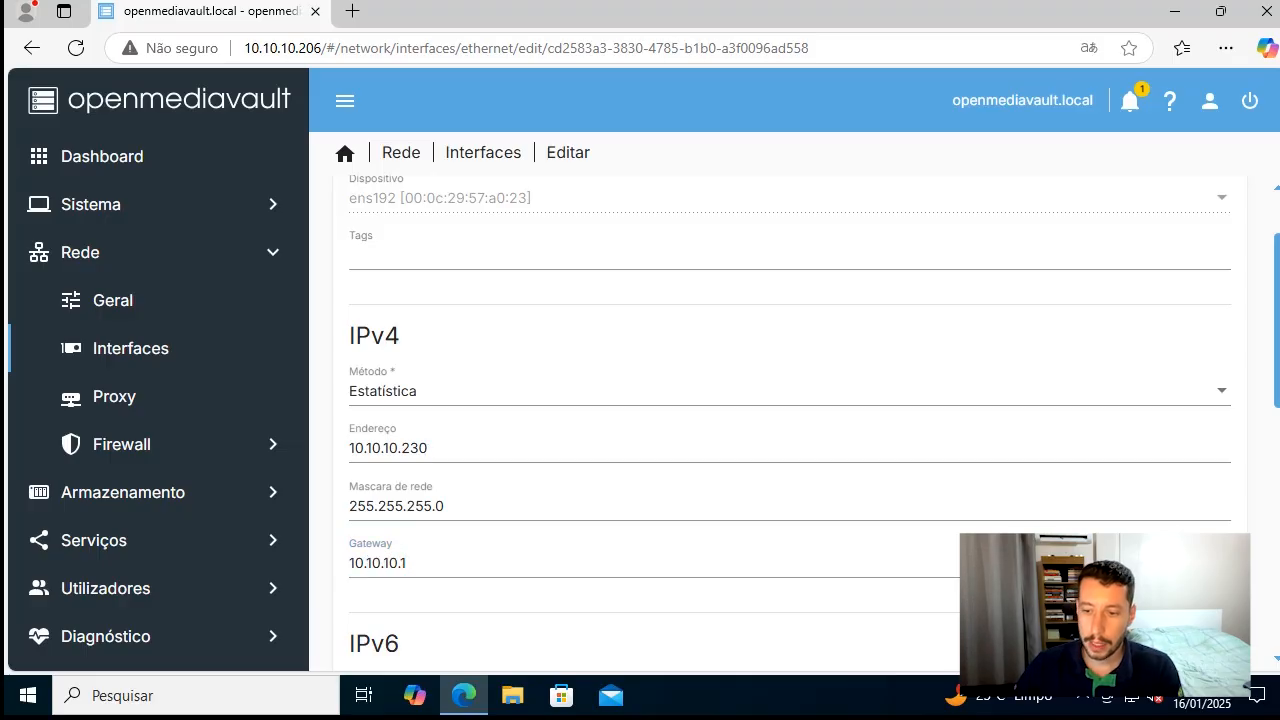
# Set the interface's DNS server to 8.8.8.8 in the advanced settings
pyautogui.scroll(-2, 883, 435)
pyautogui.scroll(-1, 550, 490)
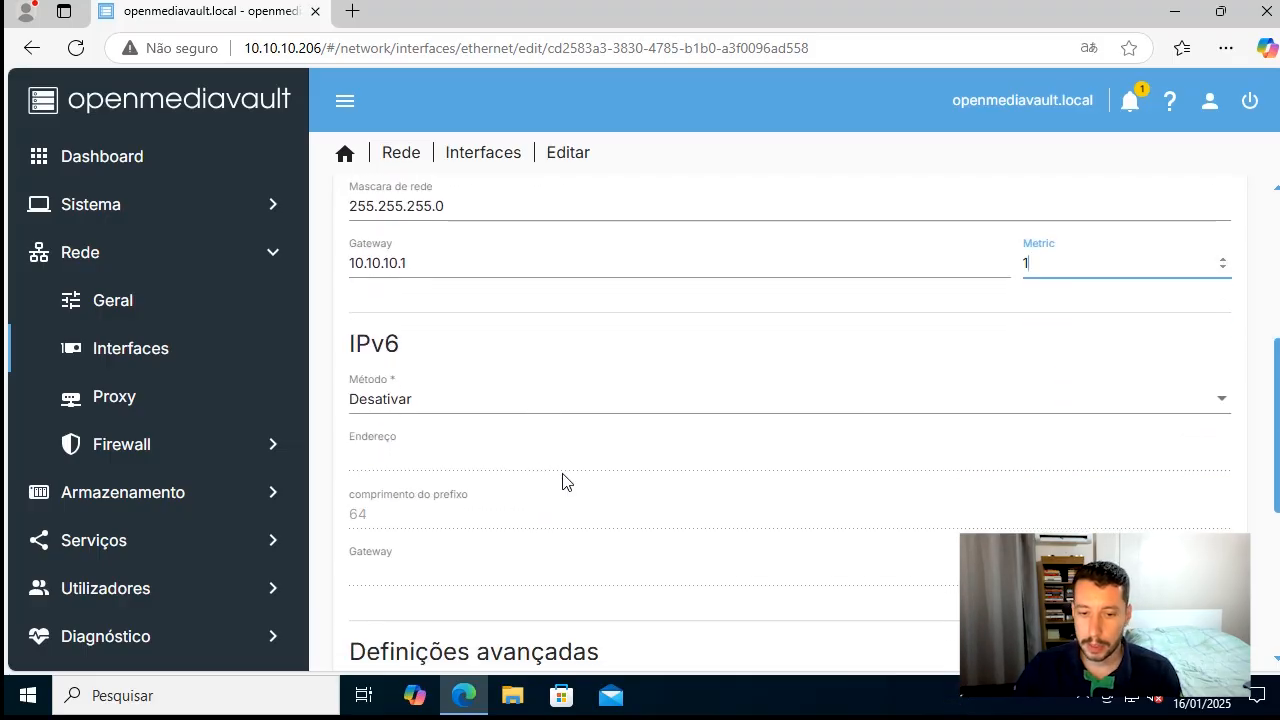
pyautogui.scroll(-4, 563, 482)
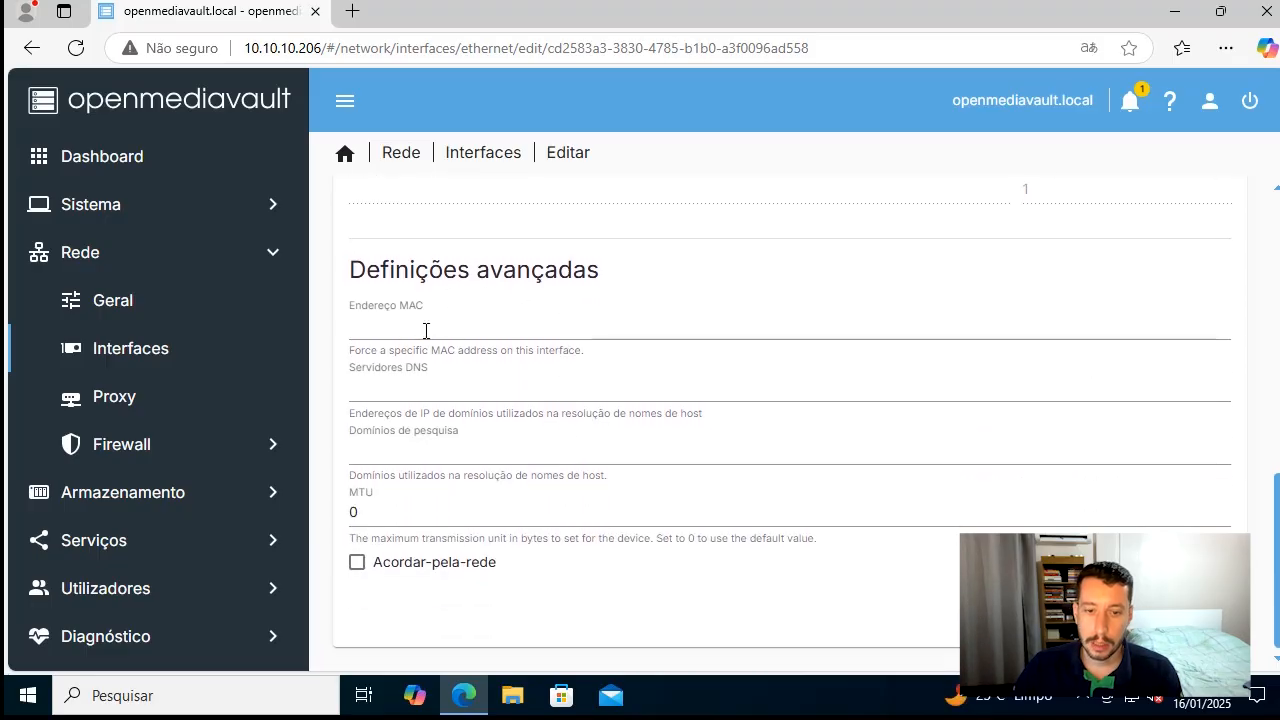
pyautogui.click(426, 330)
pyautogui.click(434, 394)
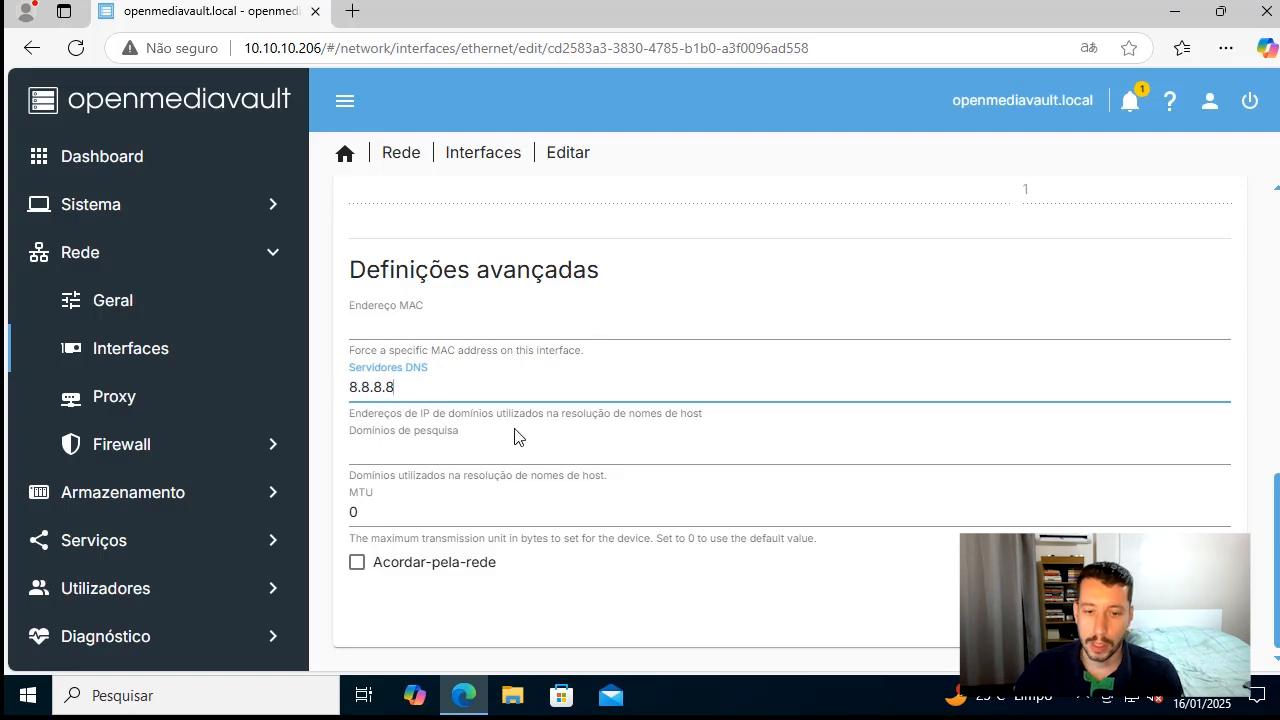
pyautogui.click(533, 450)
pyautogui.click(462, 518)
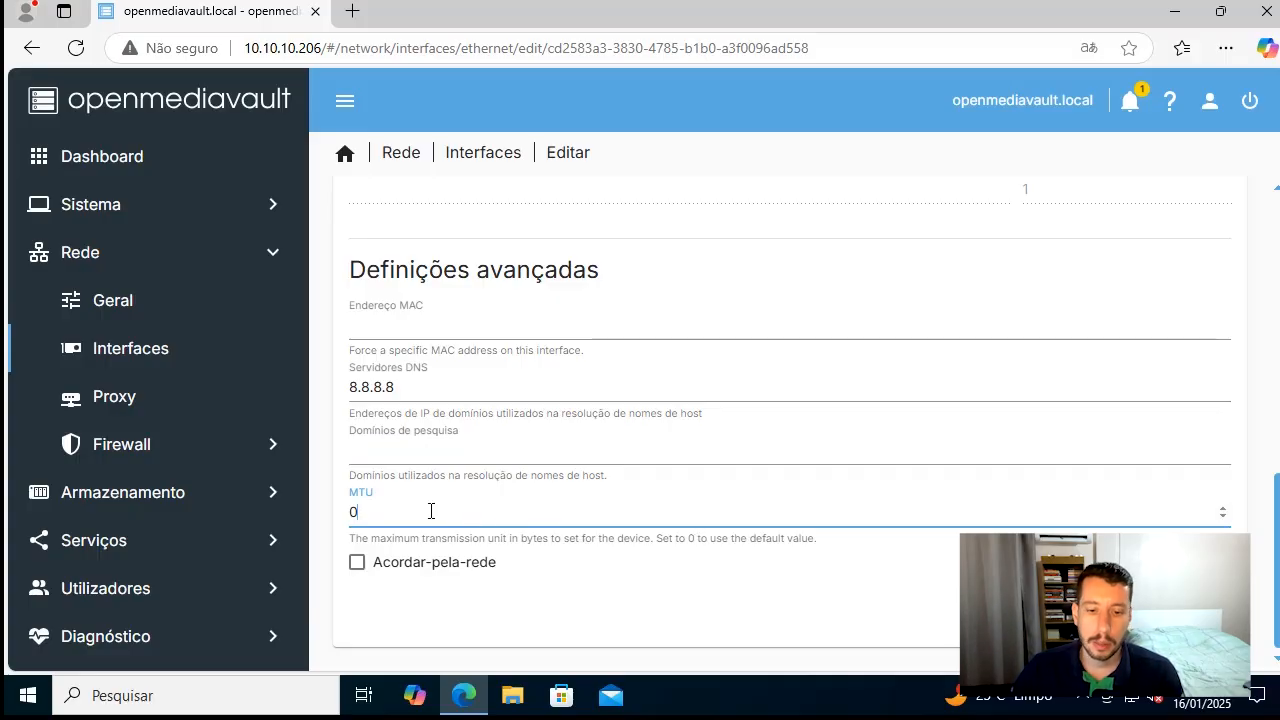
# Save the ens192 interface settings and apply the pending configuration changes
pyautogui.press('Return')
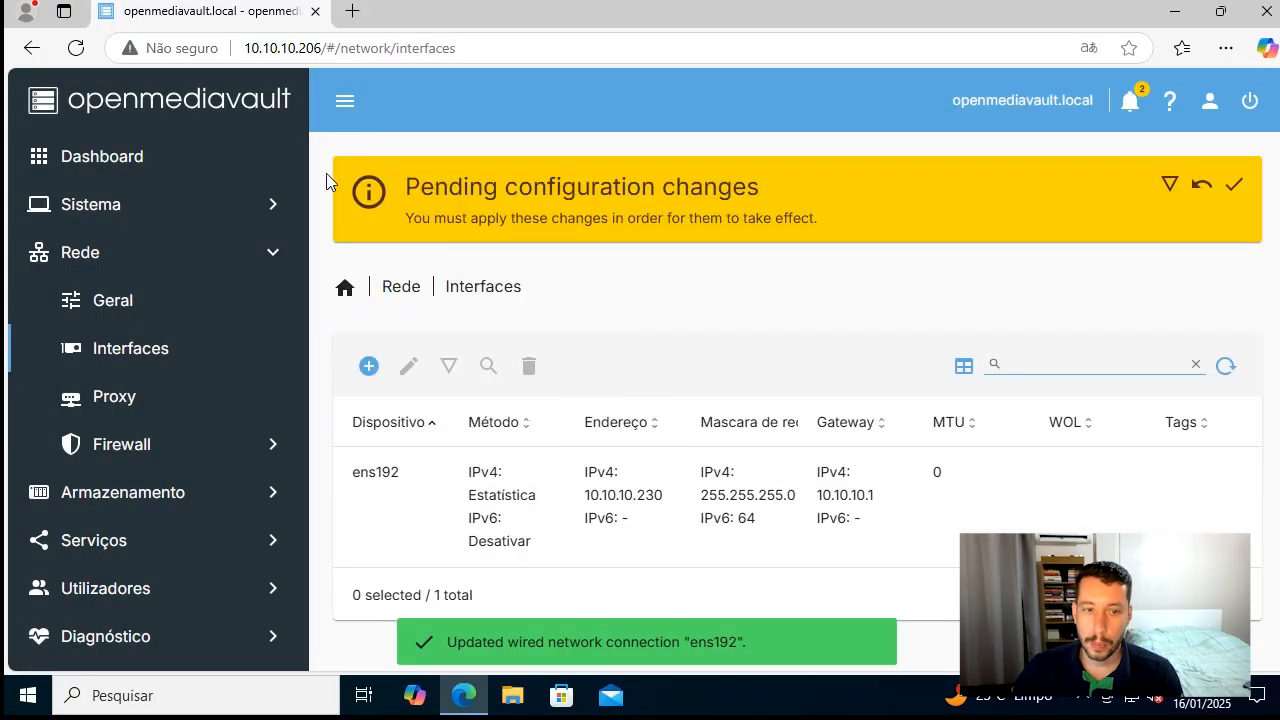
pyautogui.click(1236, 188)
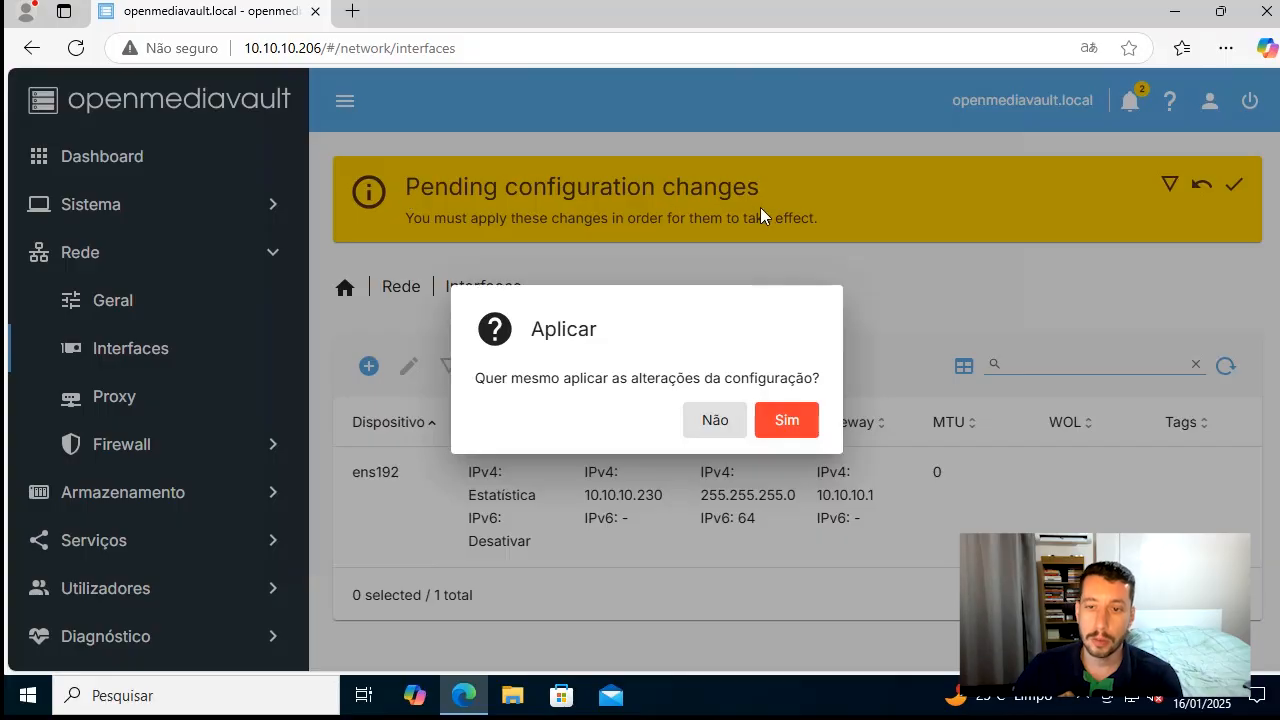
pyautogui.click(781, 420)
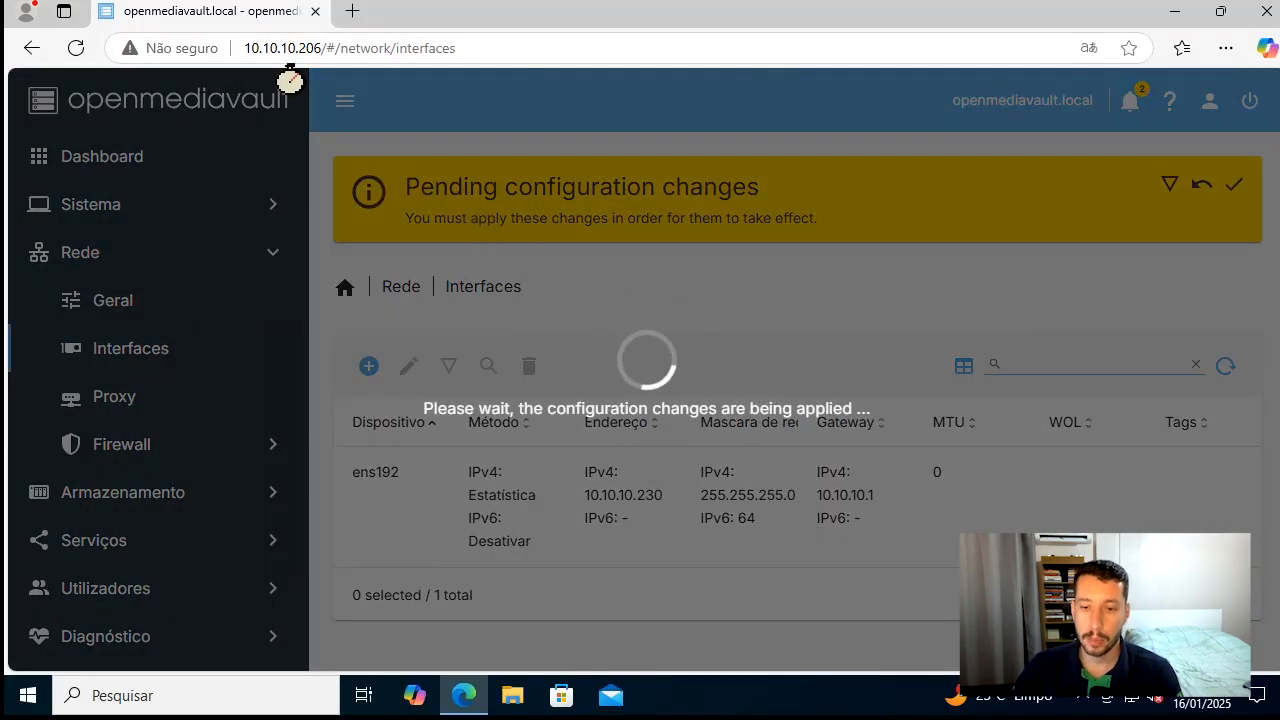
# Open 10.10.10.230 in a new browser tab and close the old 10.10.10.206 tab
pyautogui.click(352, 11)
pyautogui.write('10.10')
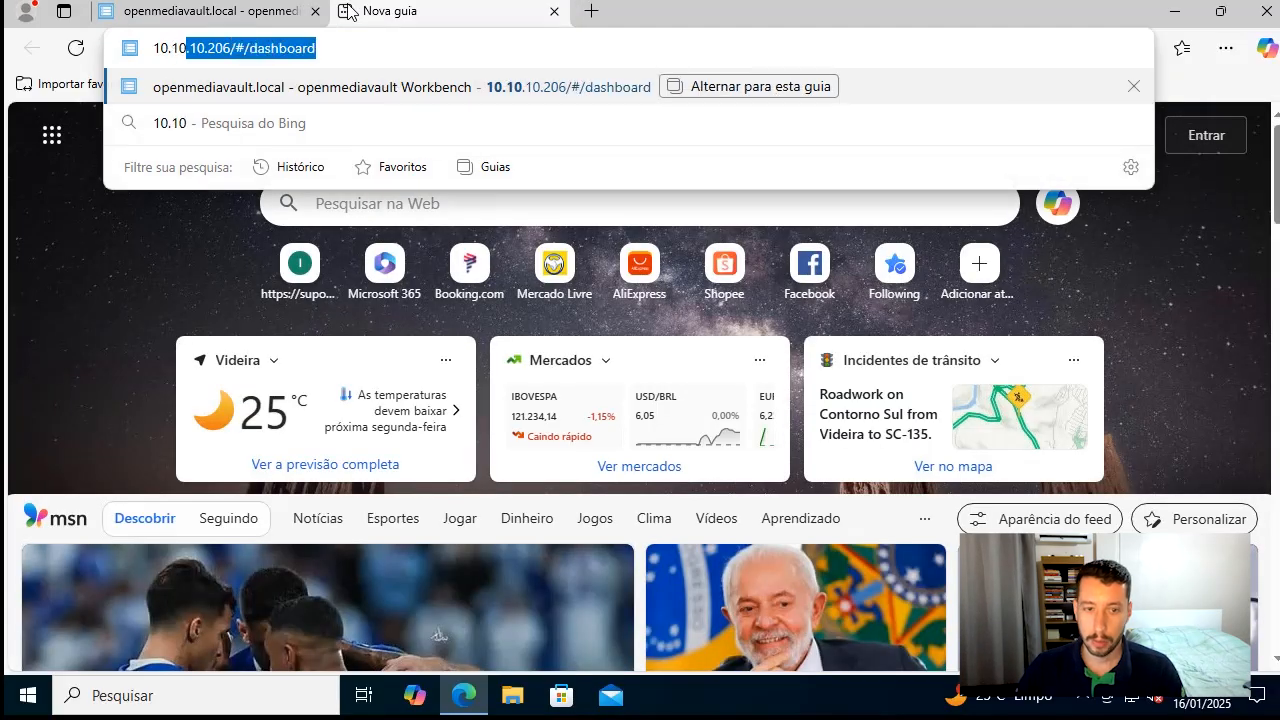
pyautogui.write('.10.230')
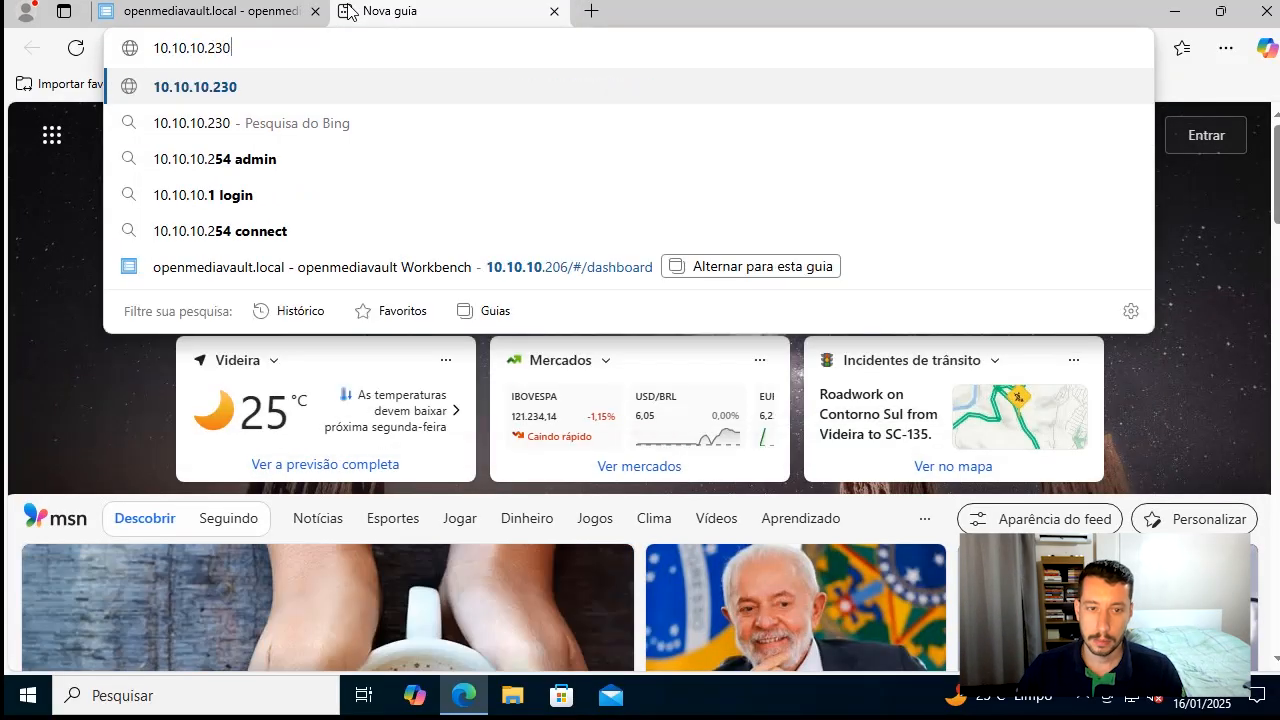
pyautogui.press('Return')
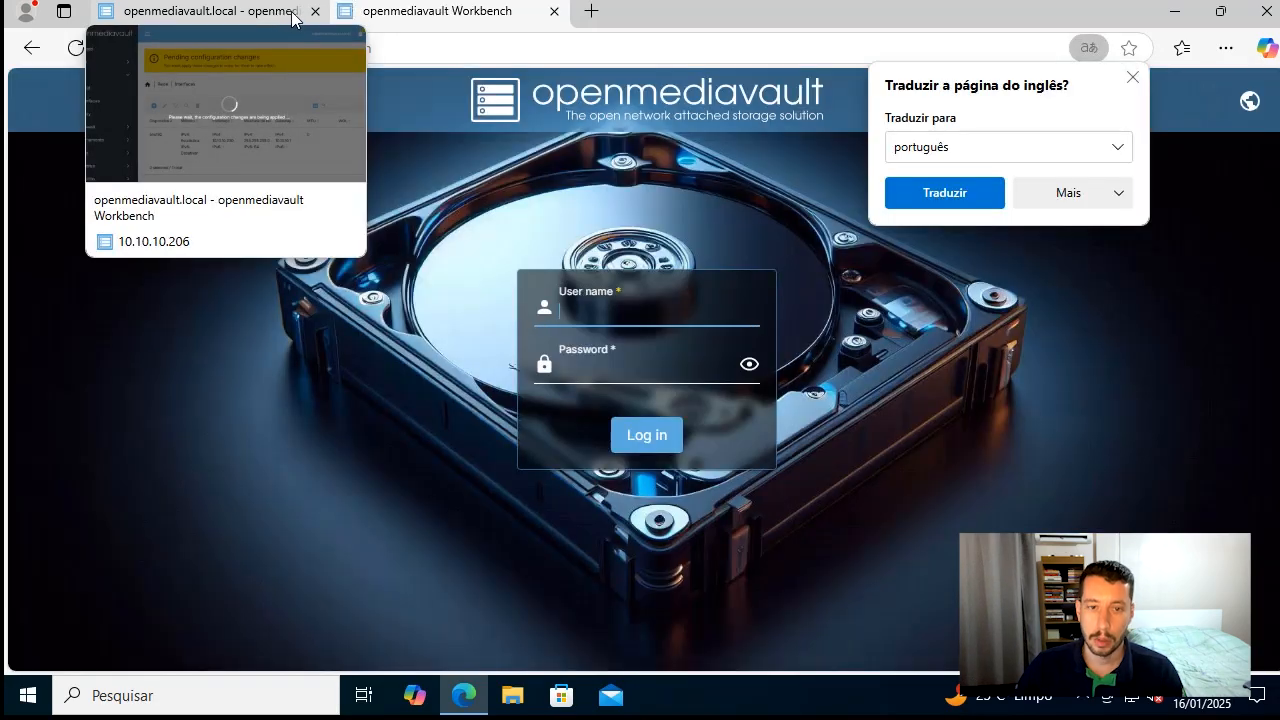
pyautogui.click(292, 20)
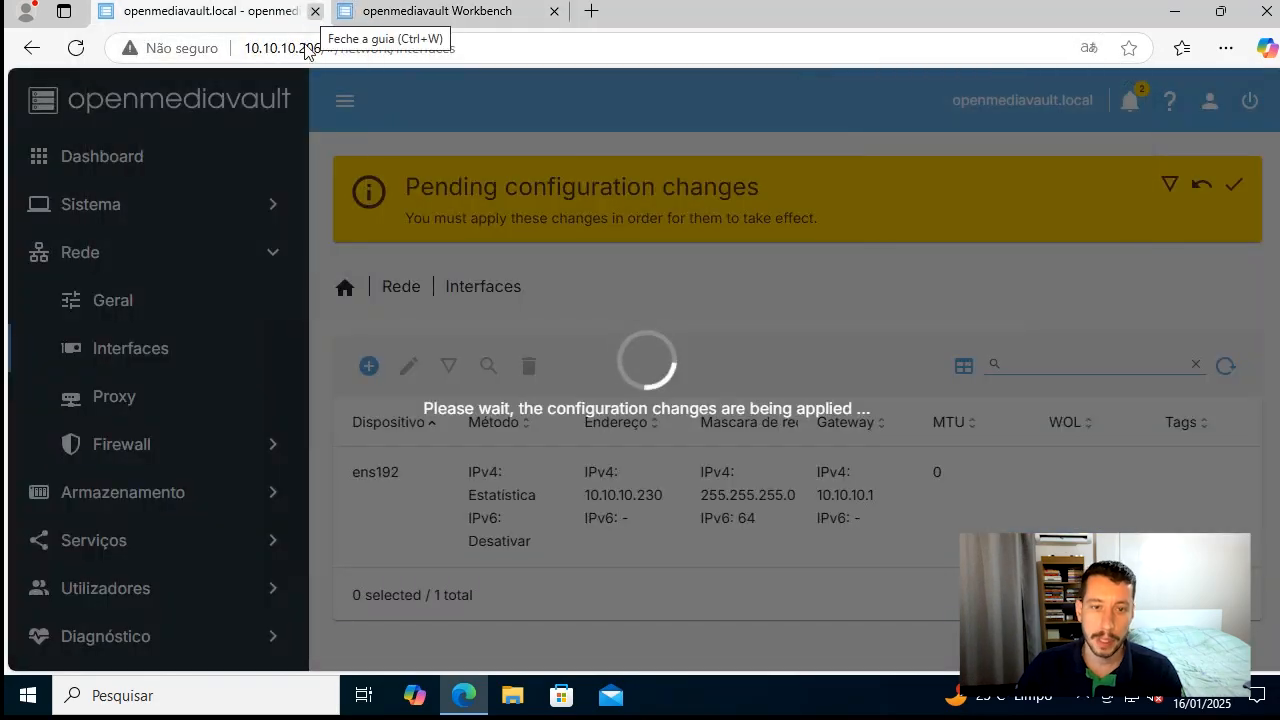
pyautogui.moveTo(288, 51); pyautogui.dragTo(336, 51)
pyautogui.click(316, 14)
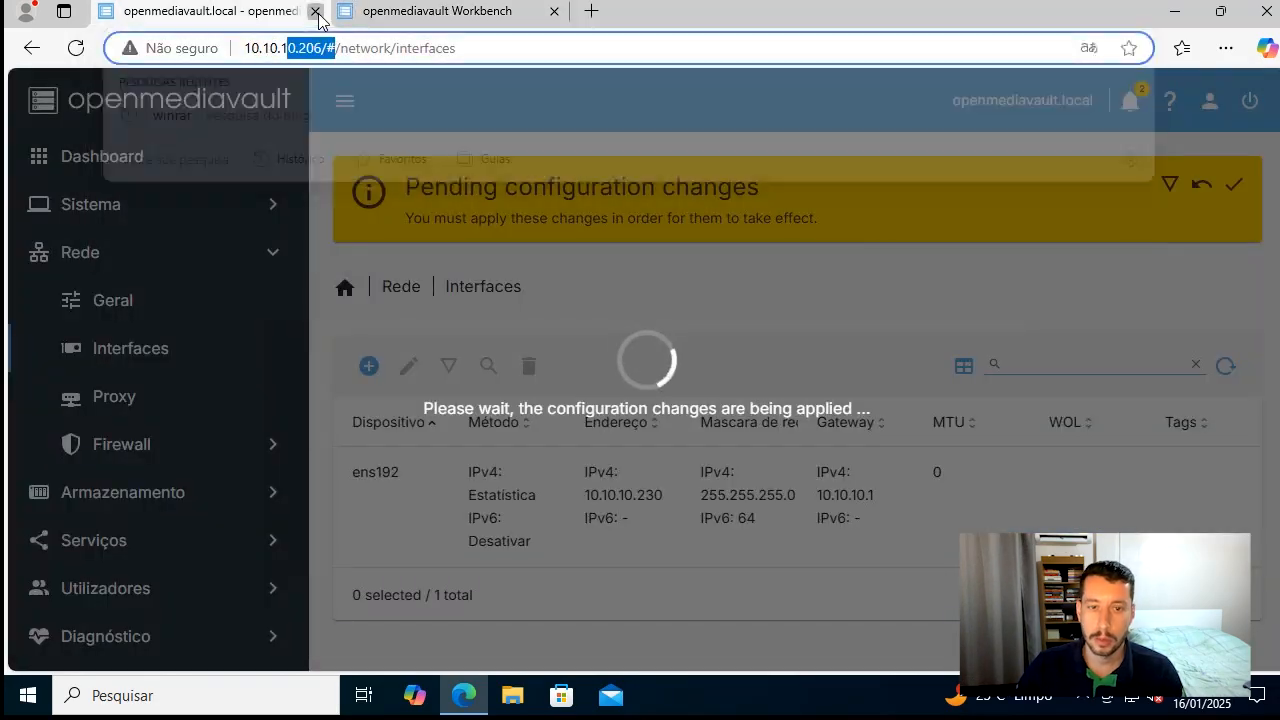
# Try to log in to the web interface as admin with the account password
pyautogui.click(593, 311)
pyautogui.write('admin')
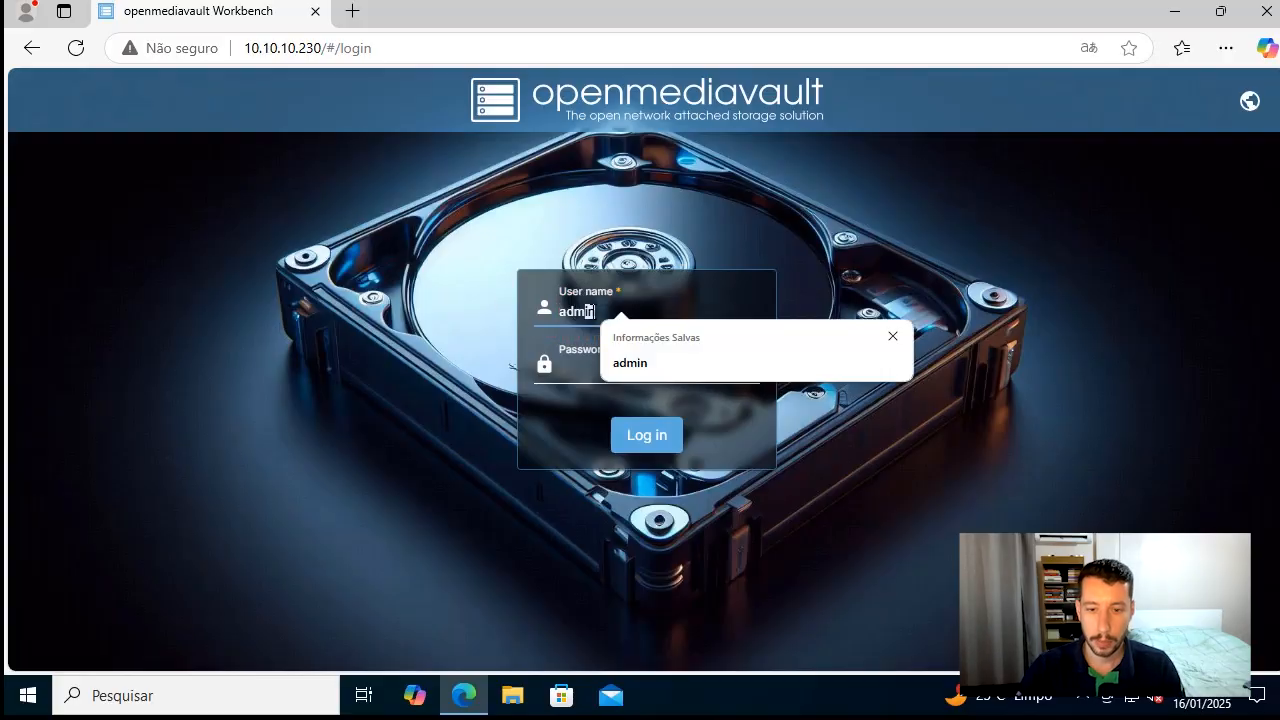
pyautogui.press('Tab')
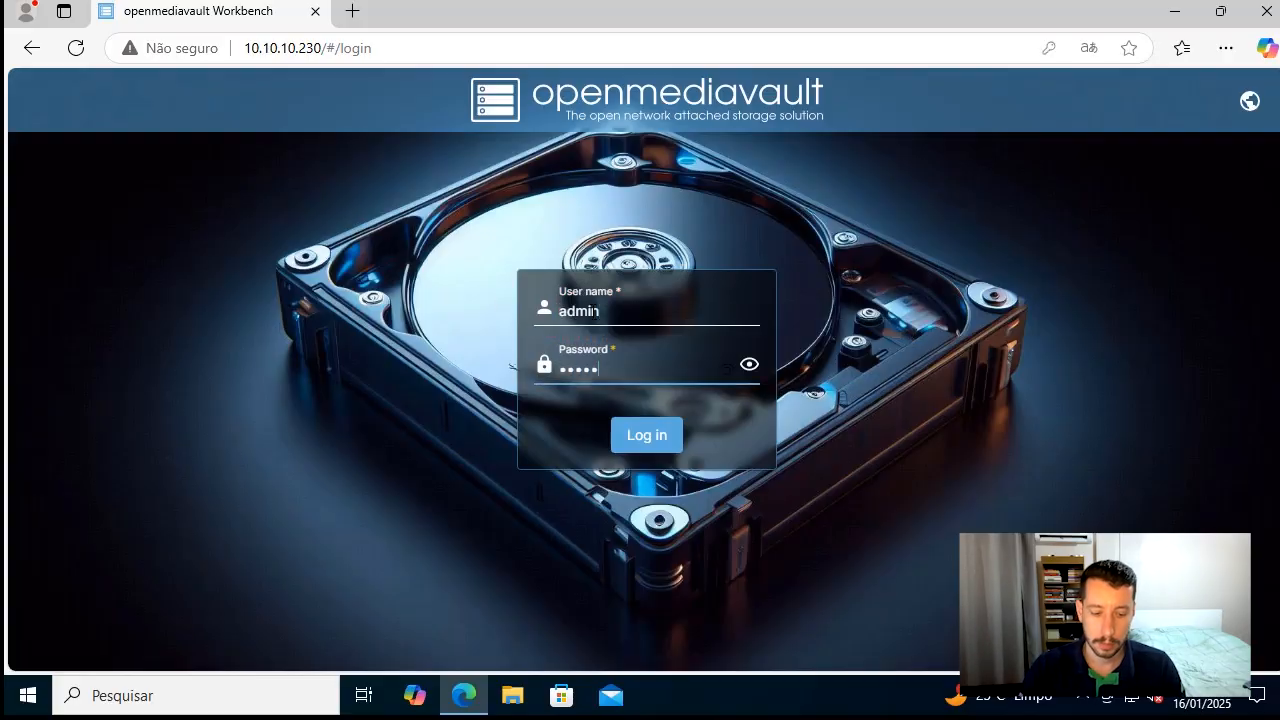
pyautogui.press('Return')
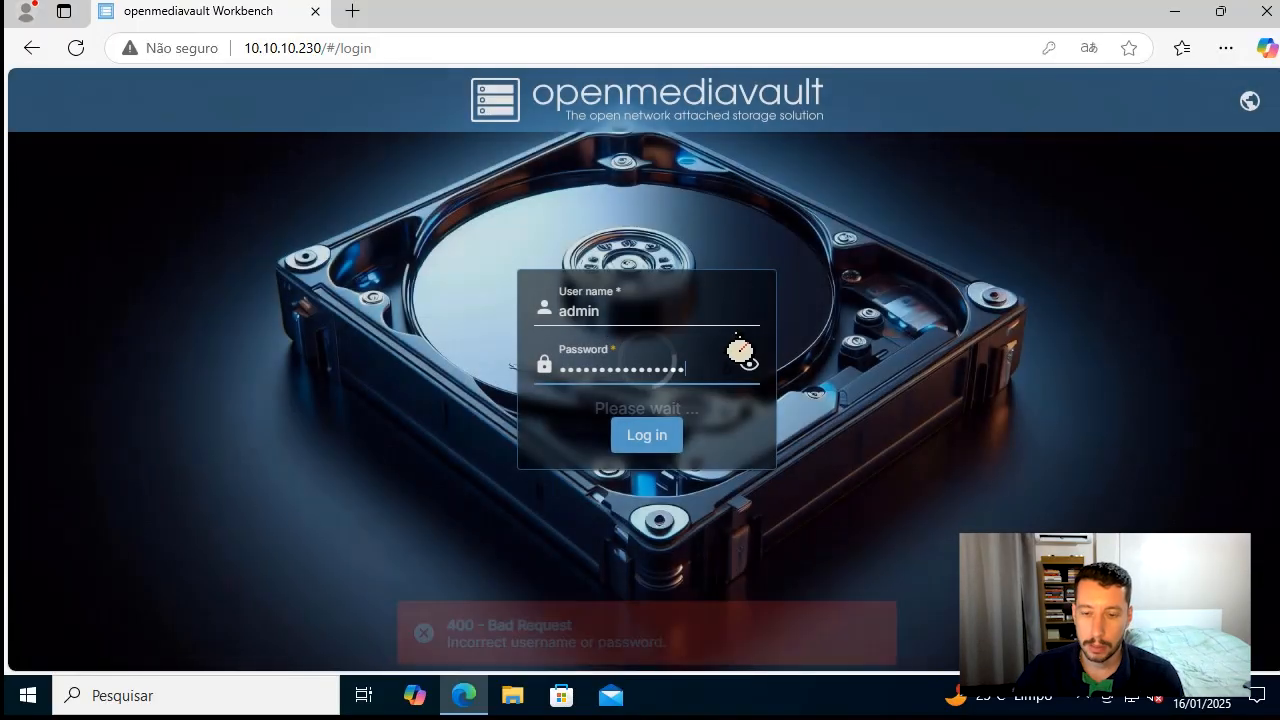
# Re-enter the admin account password, log in and decline saving the password in the browser
pyautogui.doubleClick(682, 376)
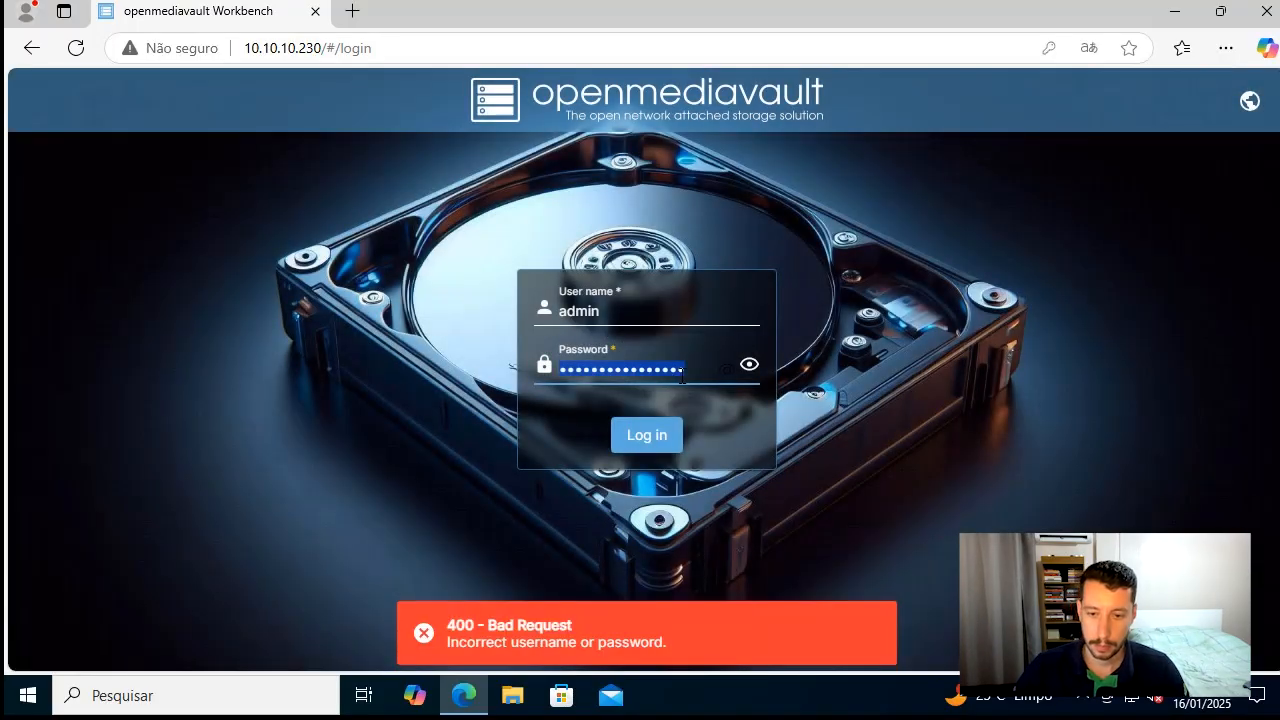
pyautogui.write('•')
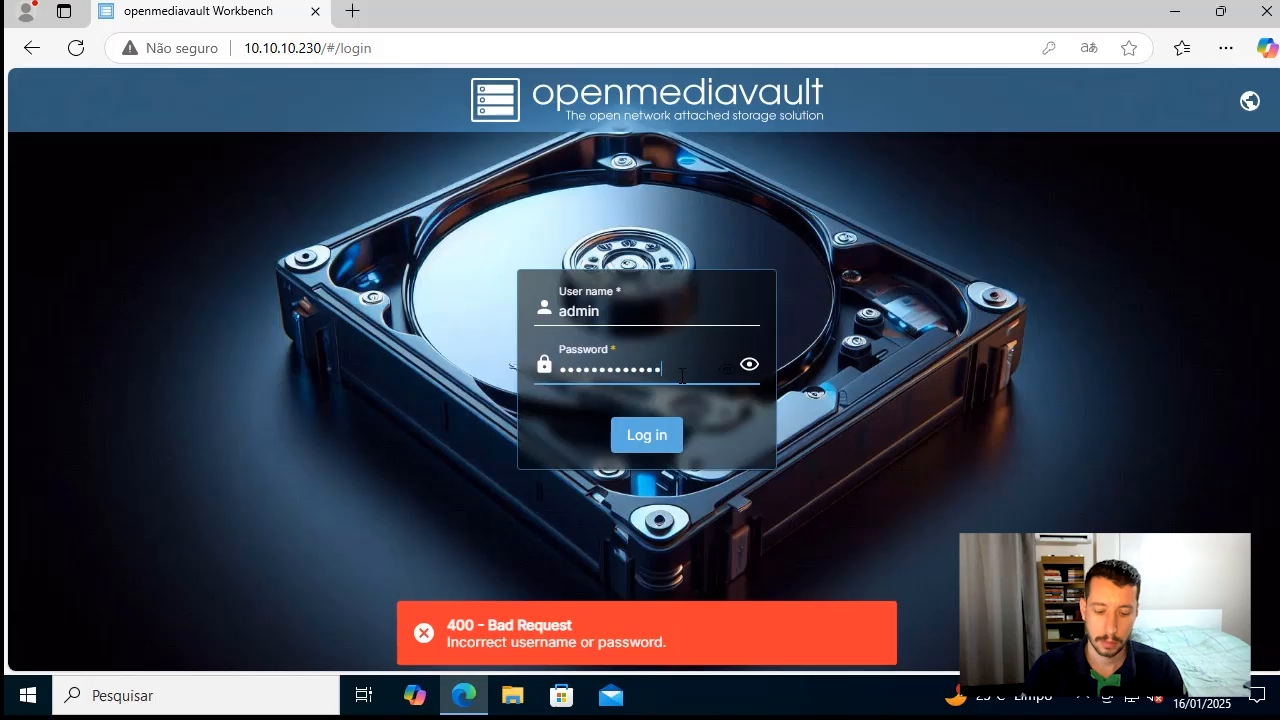
pyautogui.press('Return')
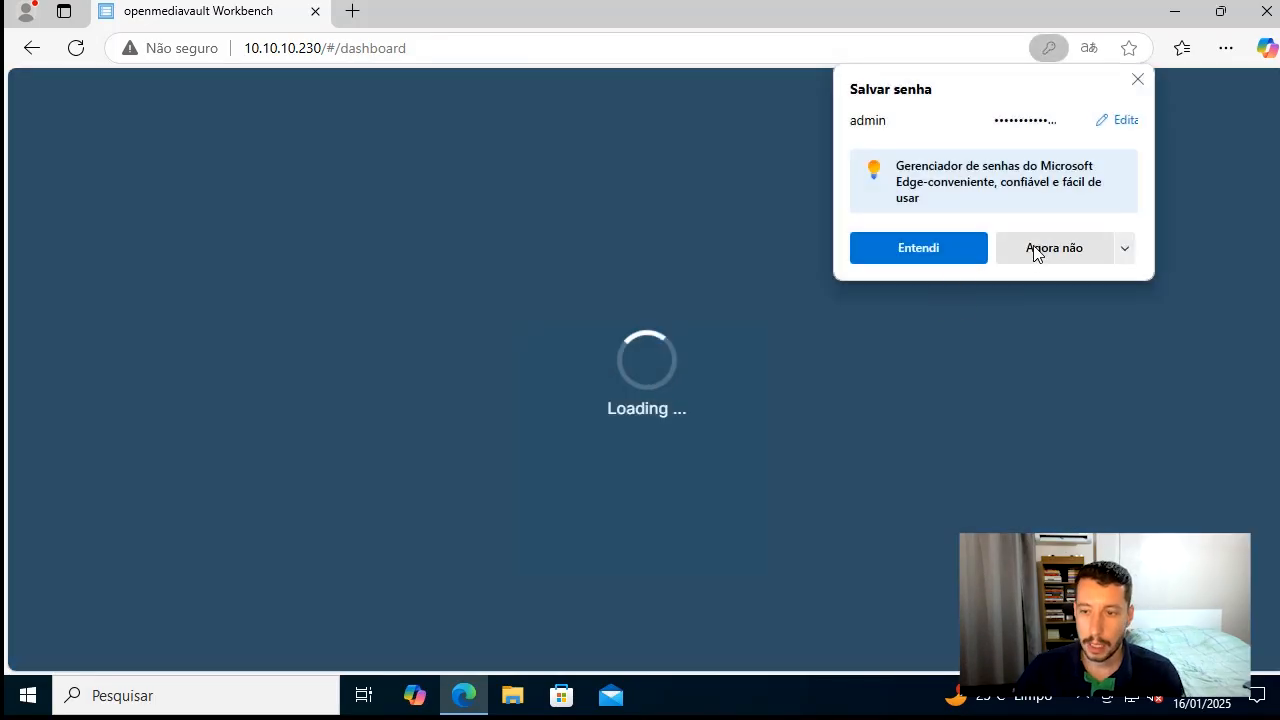
pyautogui.click(1031, 249)
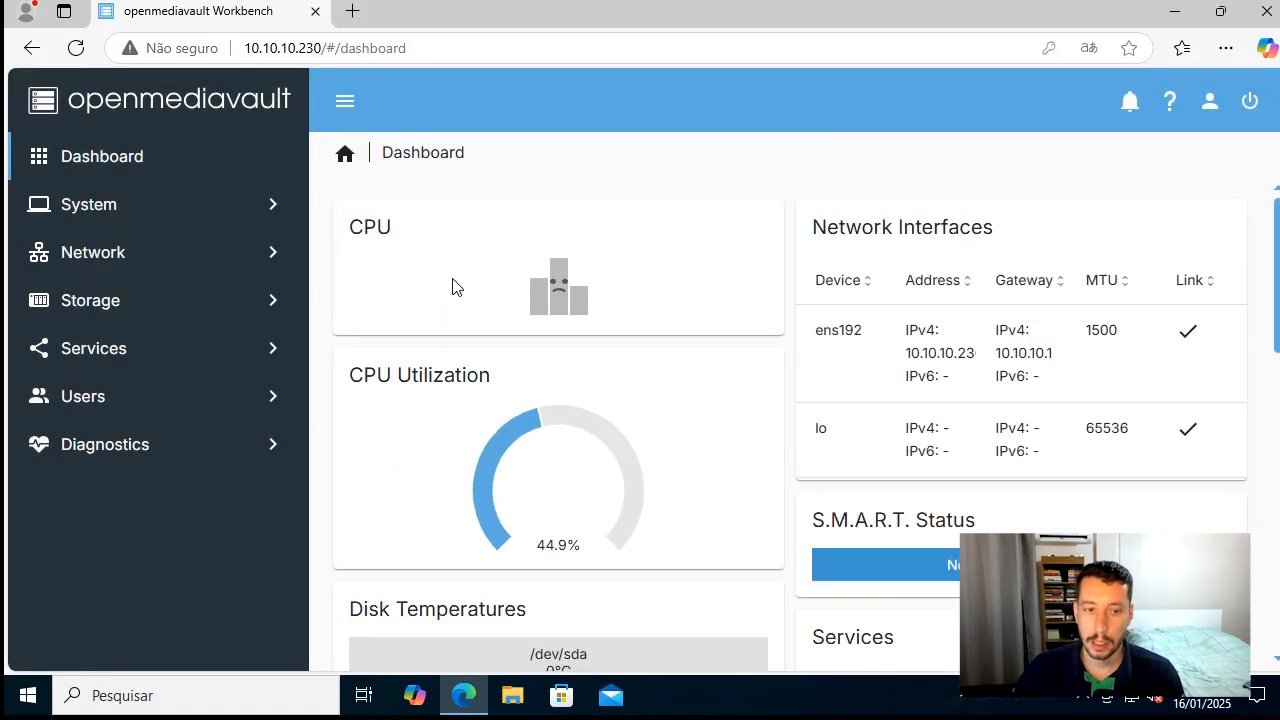
# Set the web interface language to Português
pyautogui.click(1215, 106)
pyautogui.moveTo(1171, 350)
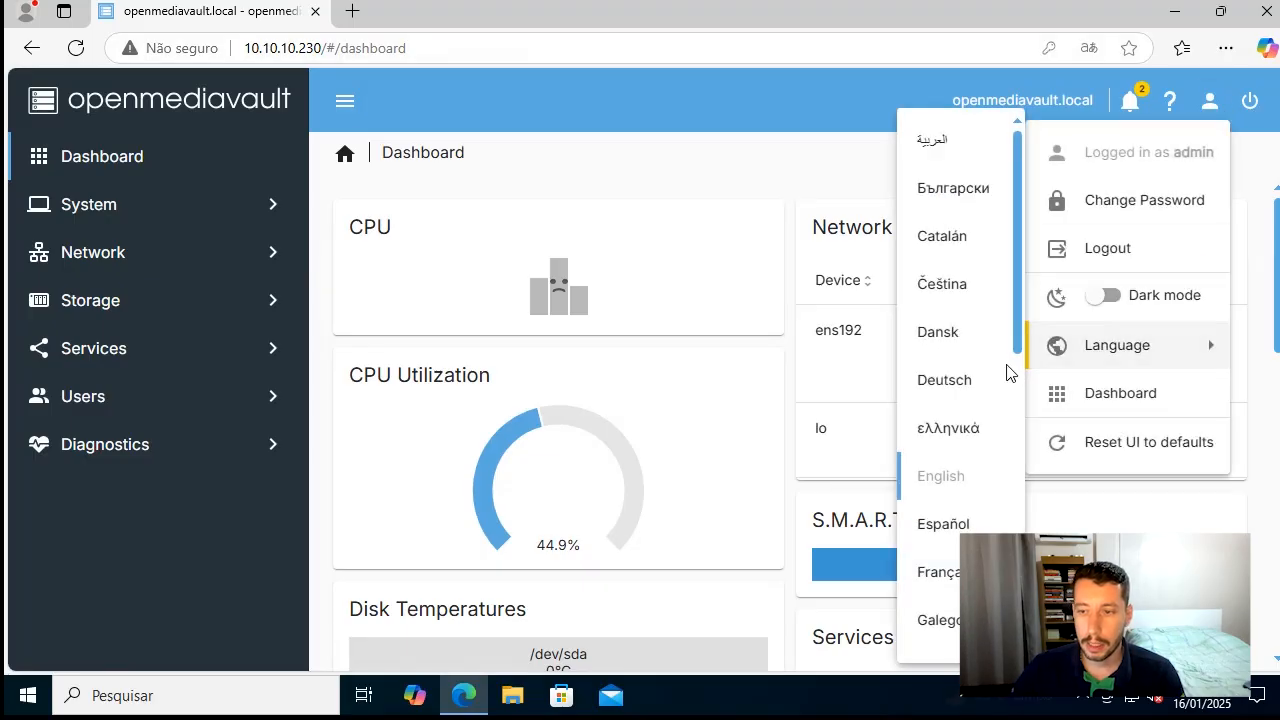
pyautogui.scroll(-5, 1000, 375)
pyautogui.scroll(-2, 972, 450)
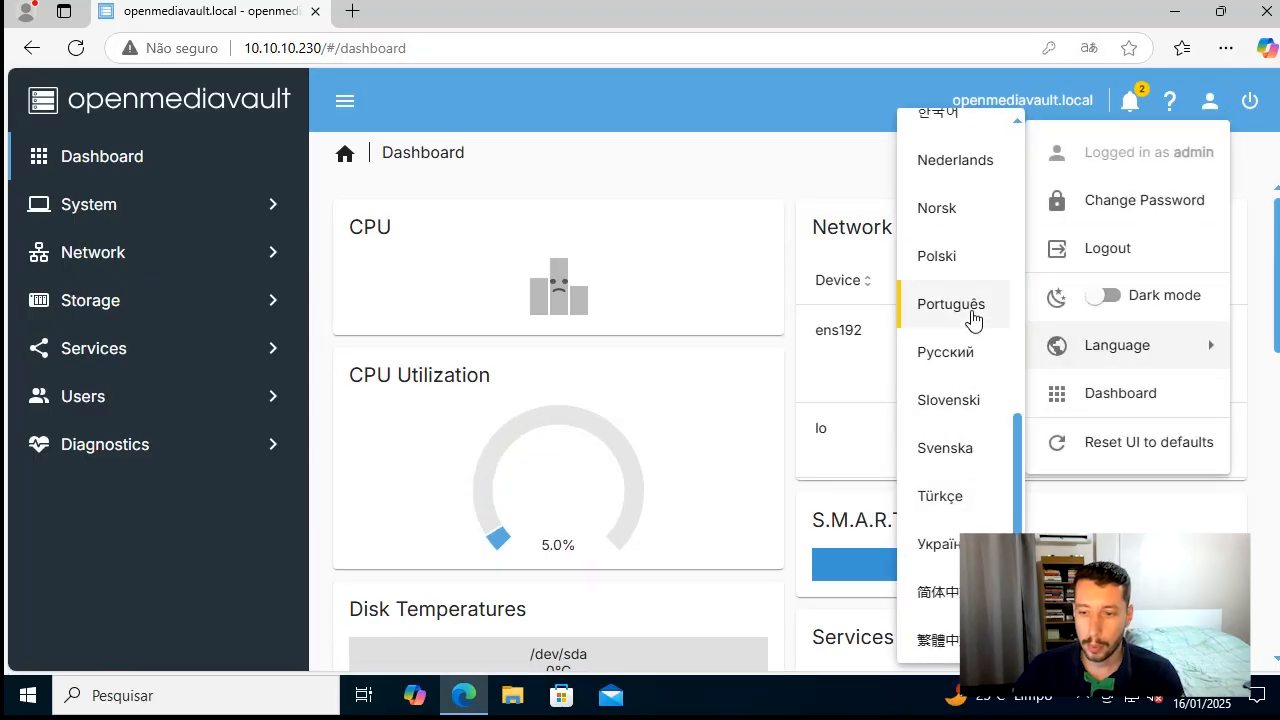
pyautogui.click(972, 318)
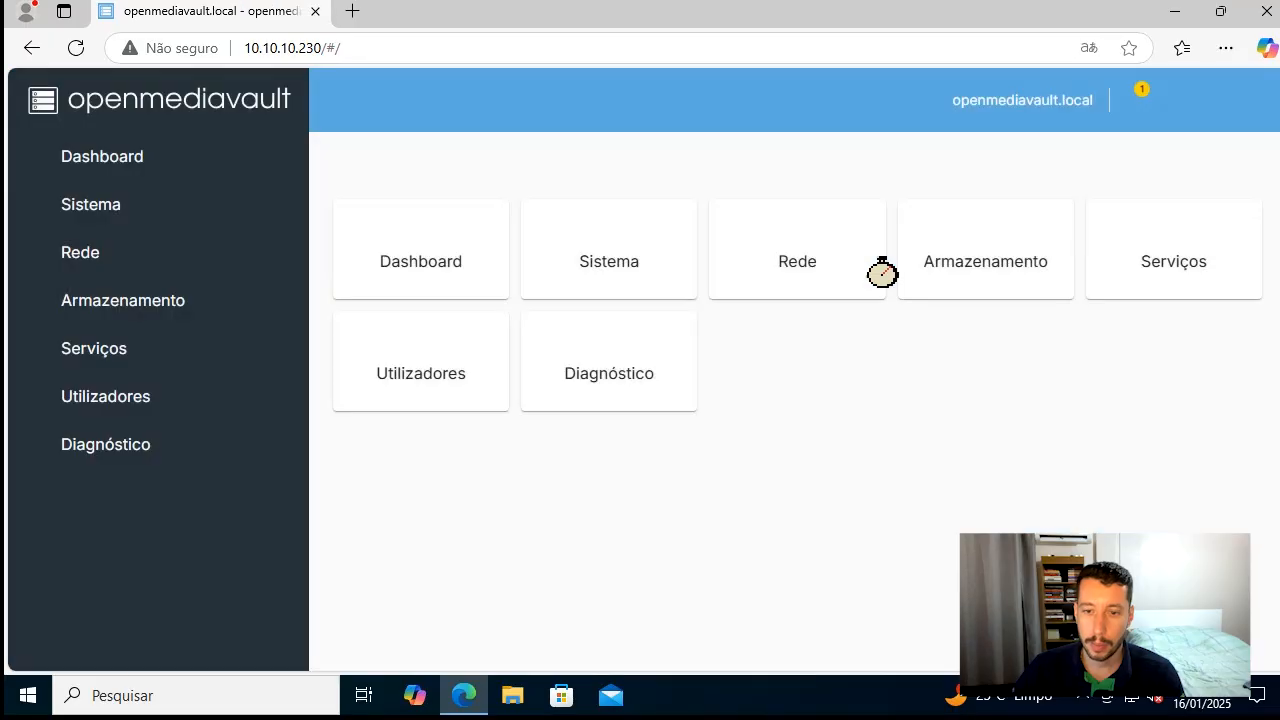
# View the Interfaces, Proxy and Firewall rules pages under Rede
pyautogui.click(195, 265)
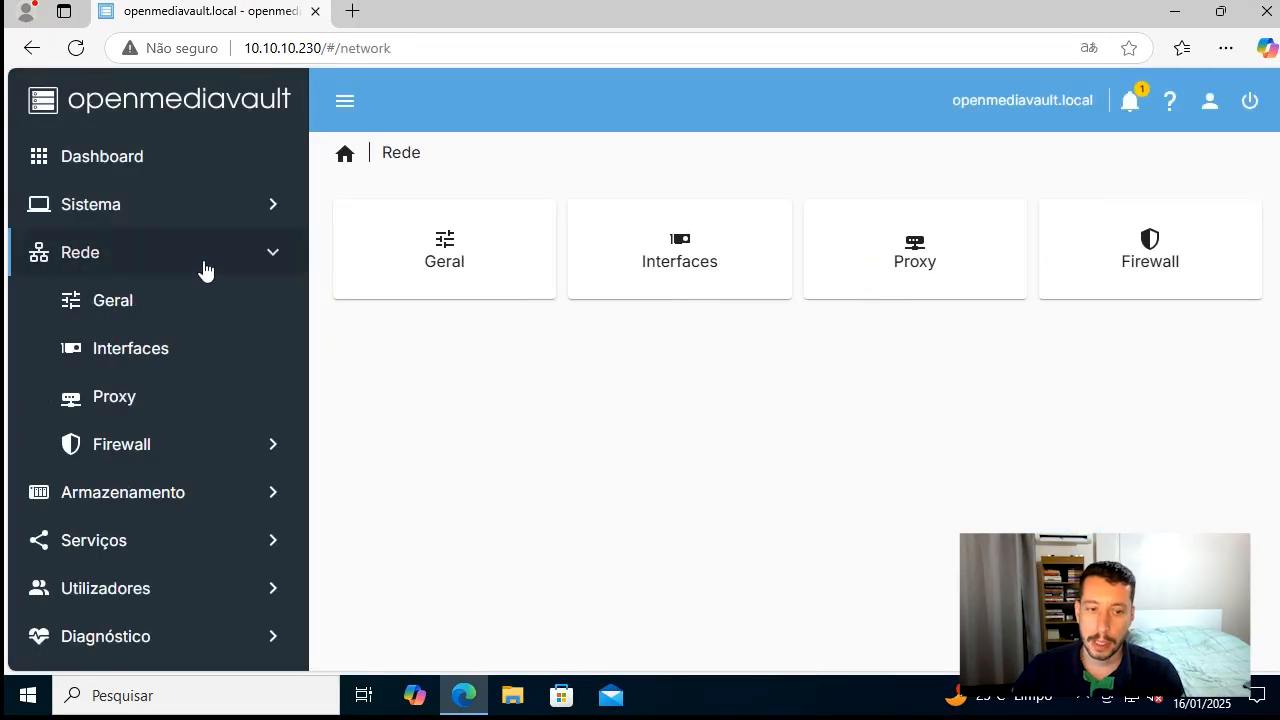
pyautogui.click(185, 364)
pyautogui.click(171, 400)
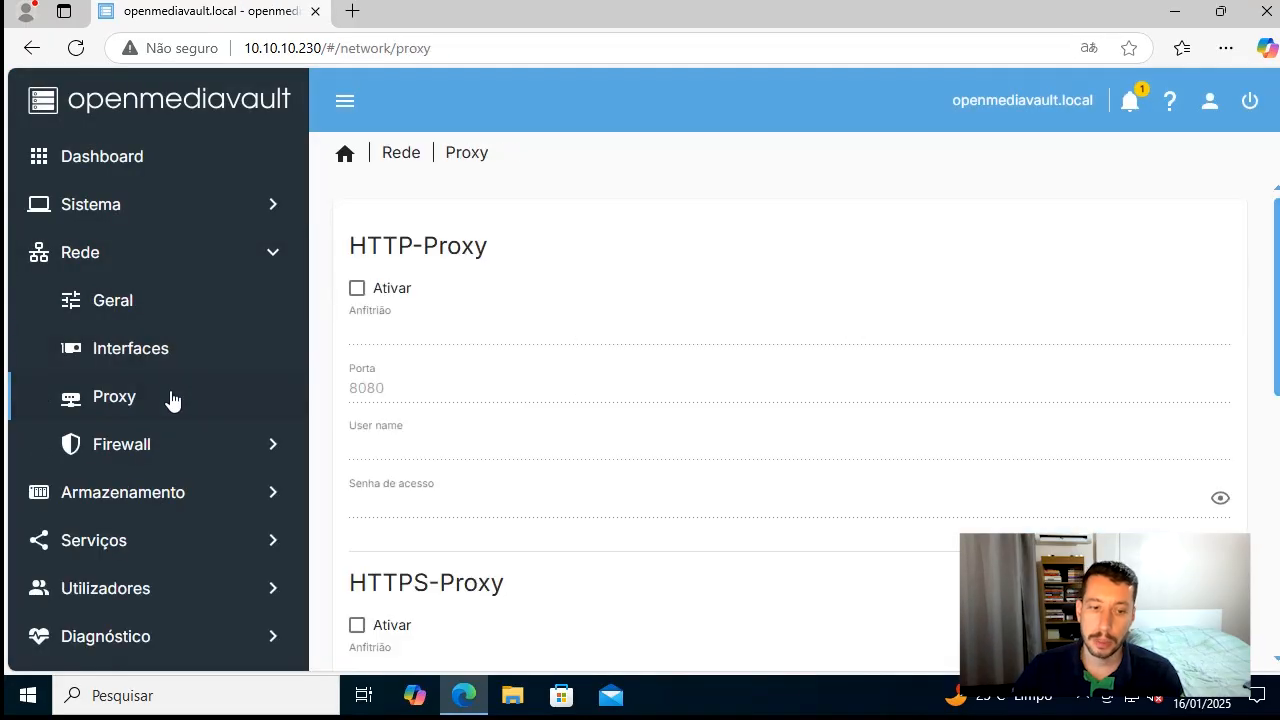
pyautogui.scroll(-6, 565, 330)
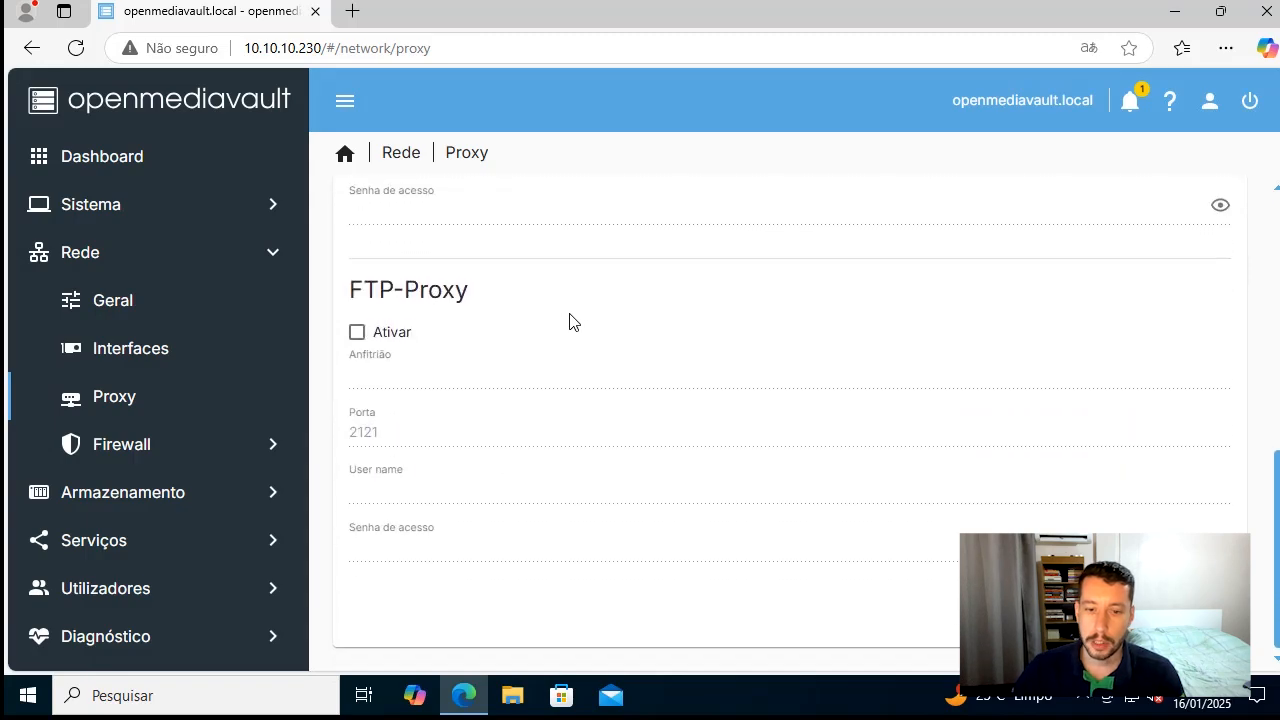
pyautogui.click(158, 443)
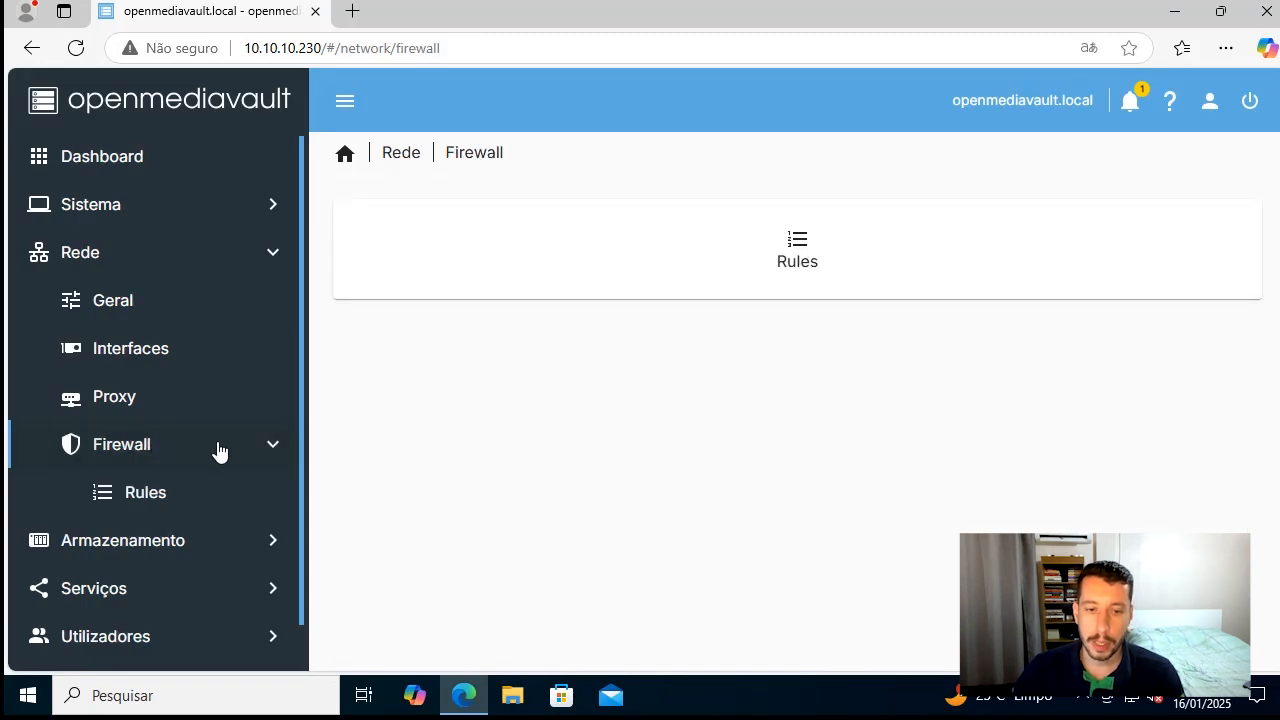
pyautogui.click(208, 490)
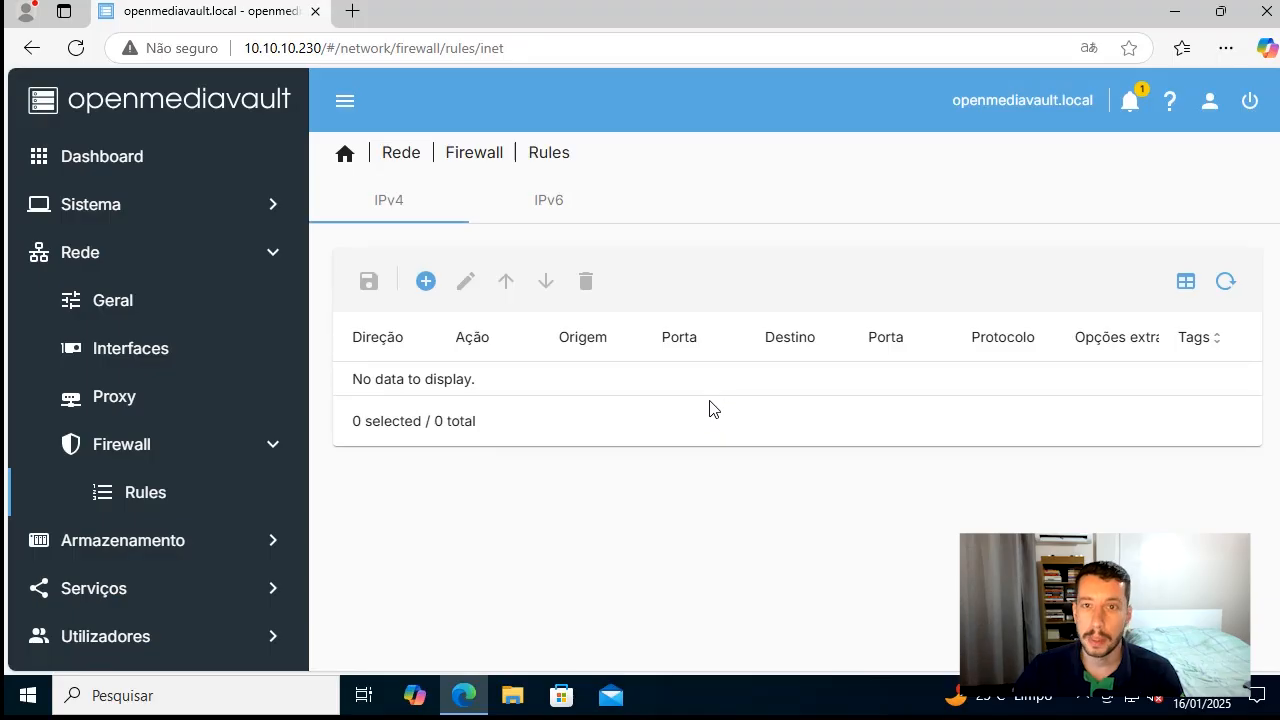
# View the IPv6 and IPv4 firewall rule lists under Rede
pyautogui.click(537, 220)
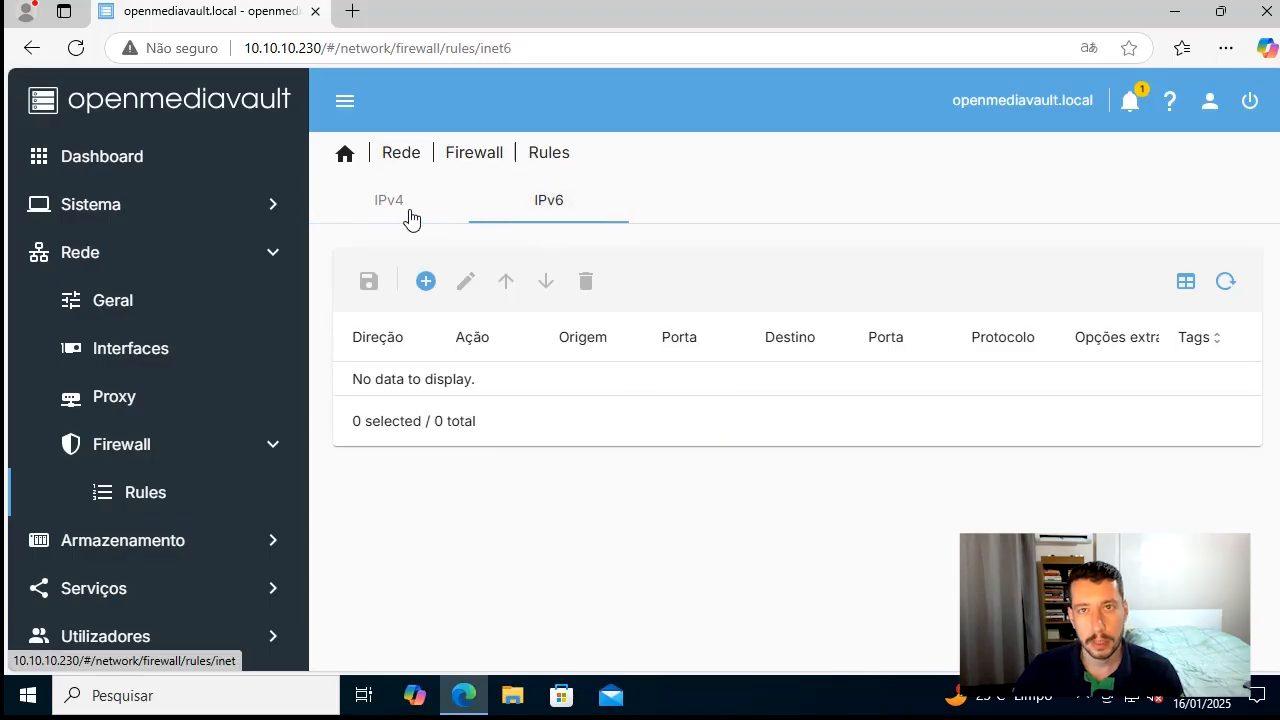
pyautogui.click(383, 210)
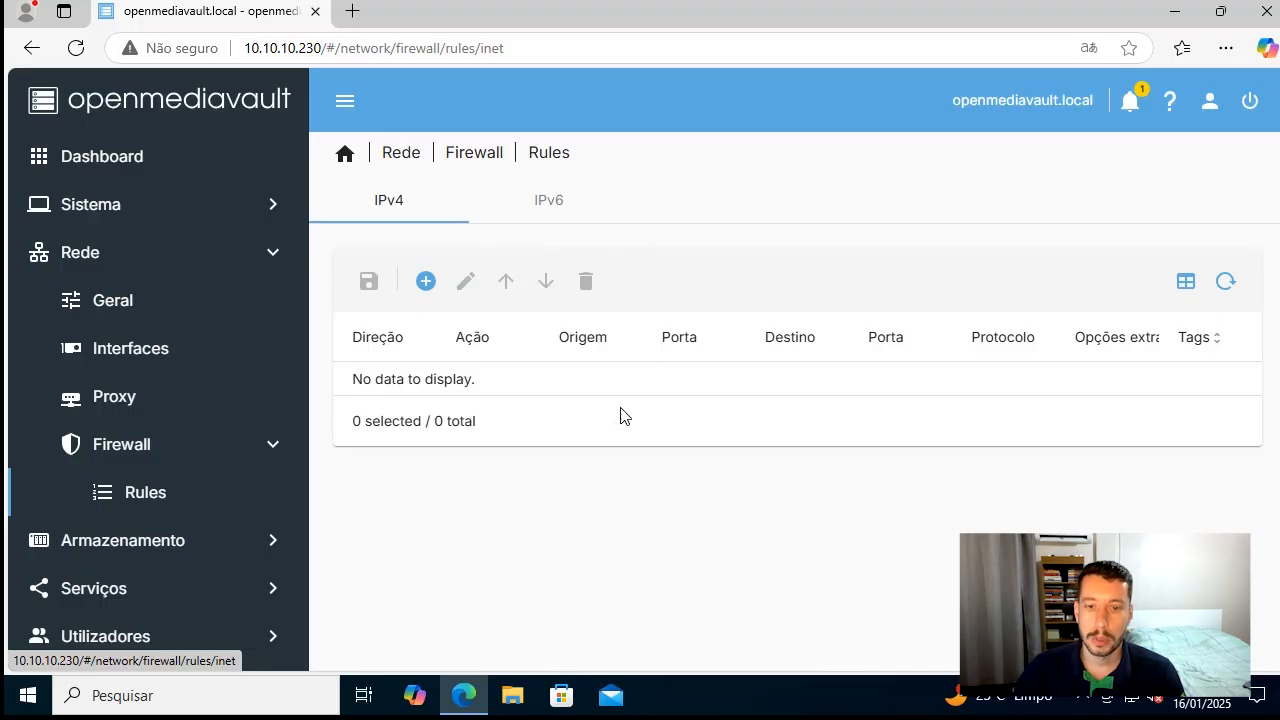
pyautogui.scroll(-1, 265, 405)
pyautogui.scroll(1, 271, 386)
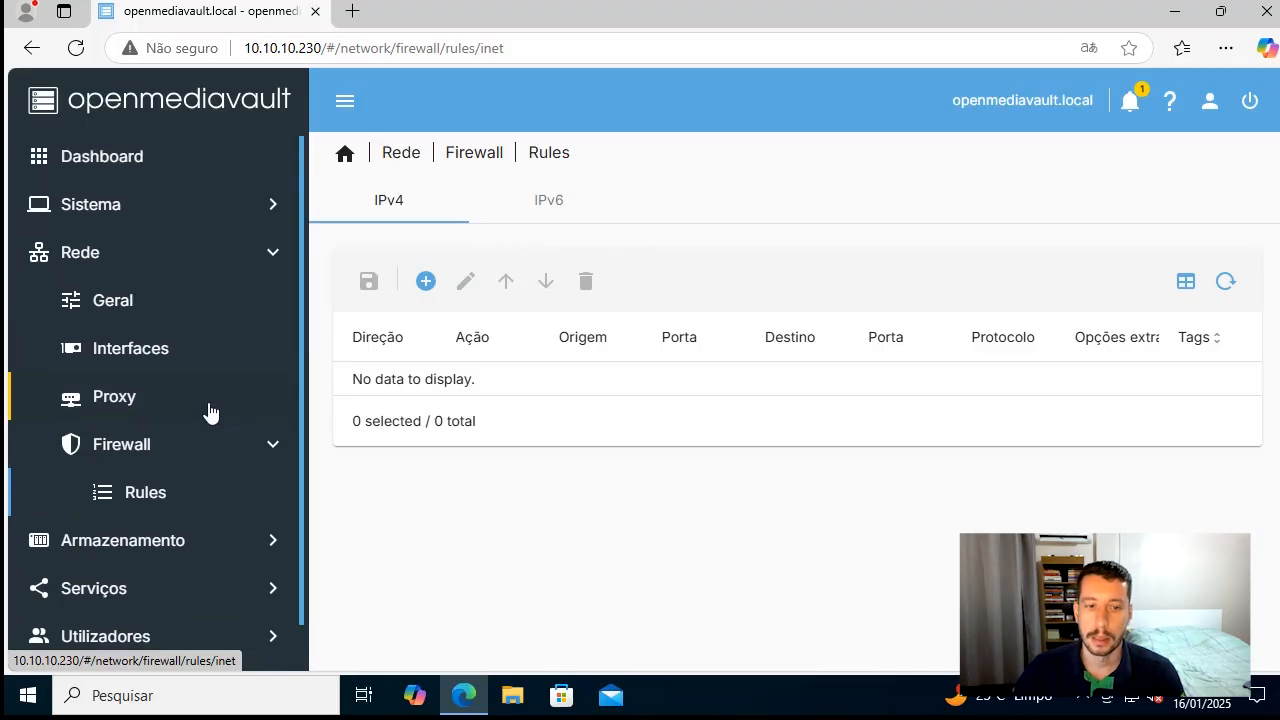
# Open the Workbench settings under Sistema and review the port, auto logout and secure connection options
pyautogui.click(187, 217)
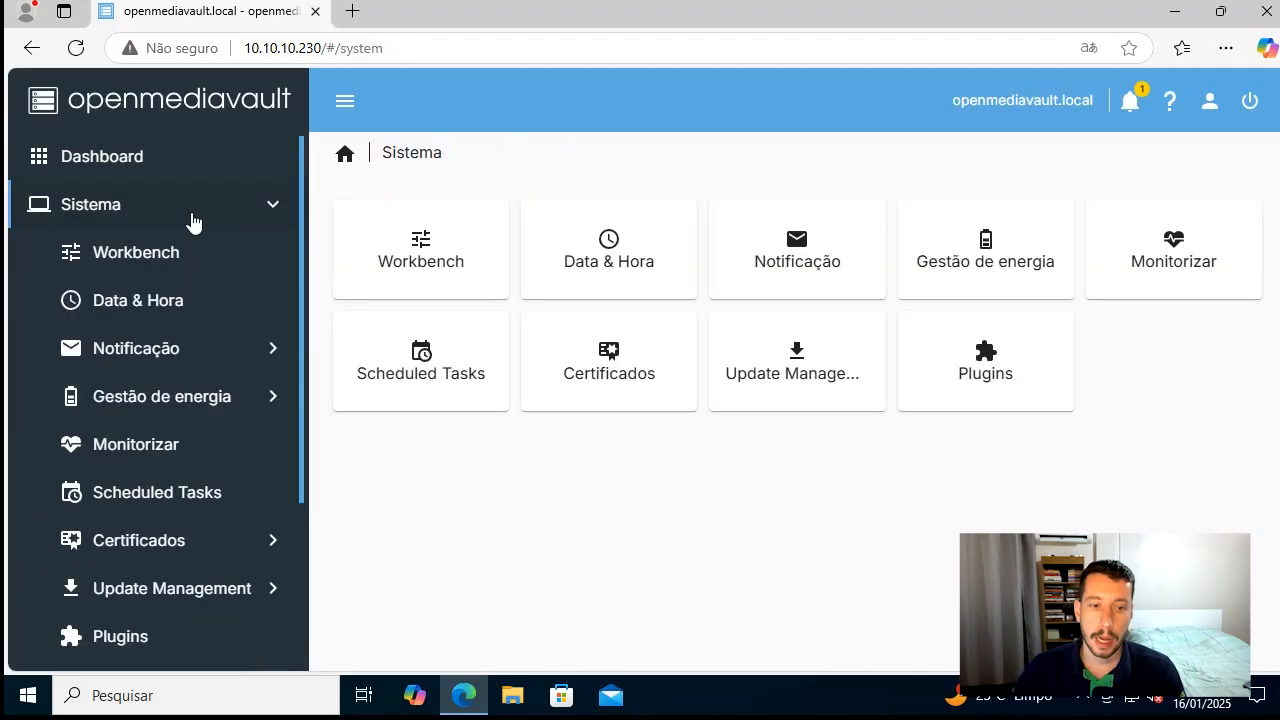
pyautogui.click(150, 252)
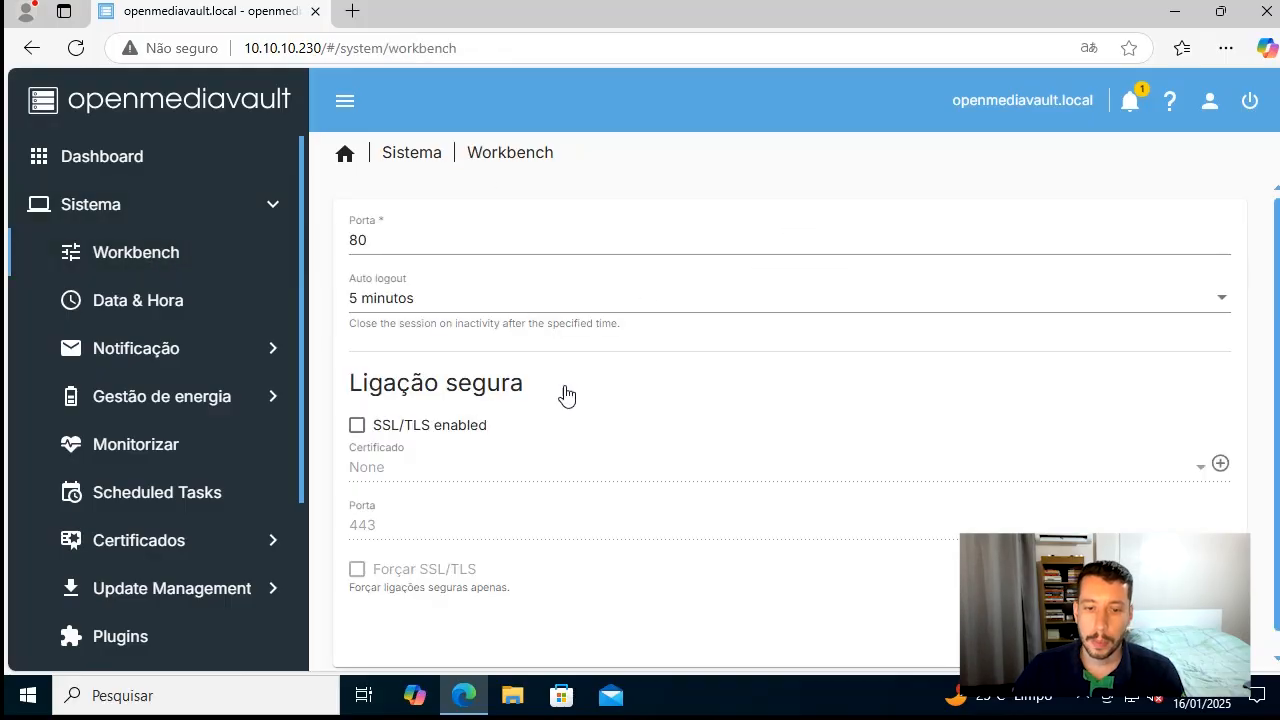
pyautogui.click(414, 244)
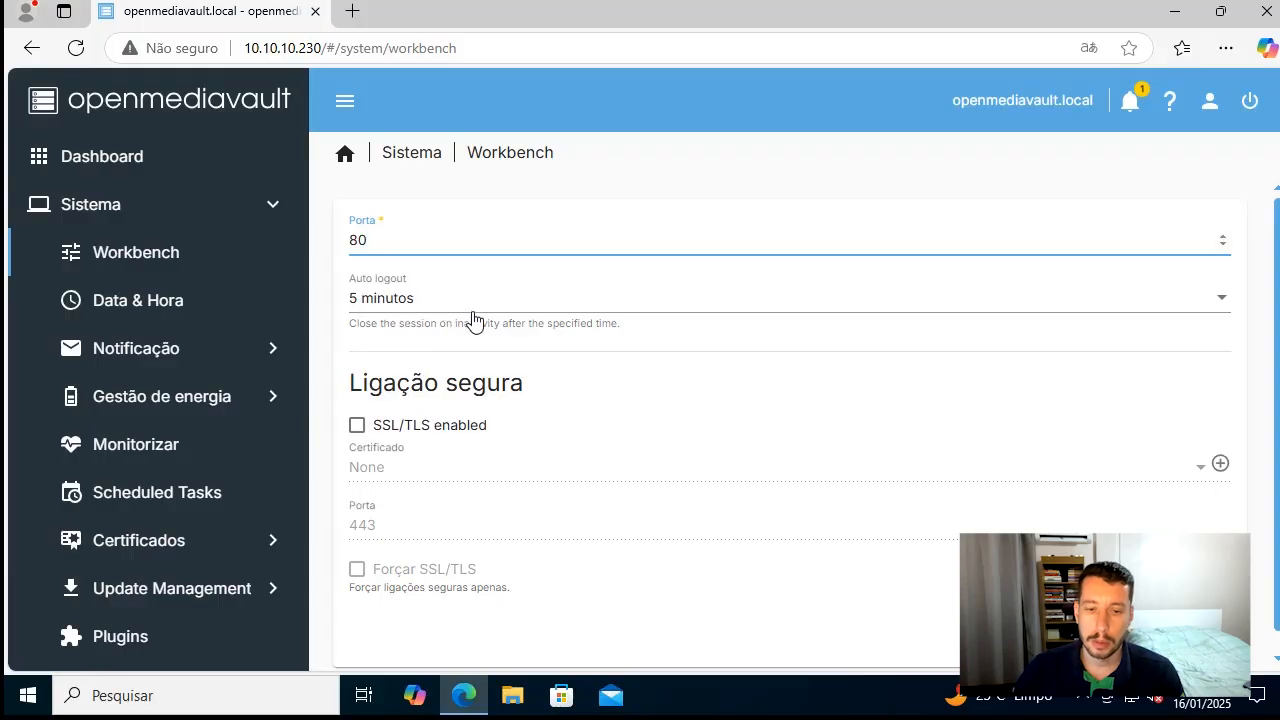
pyautogui.scroll(-1, 425, 392)
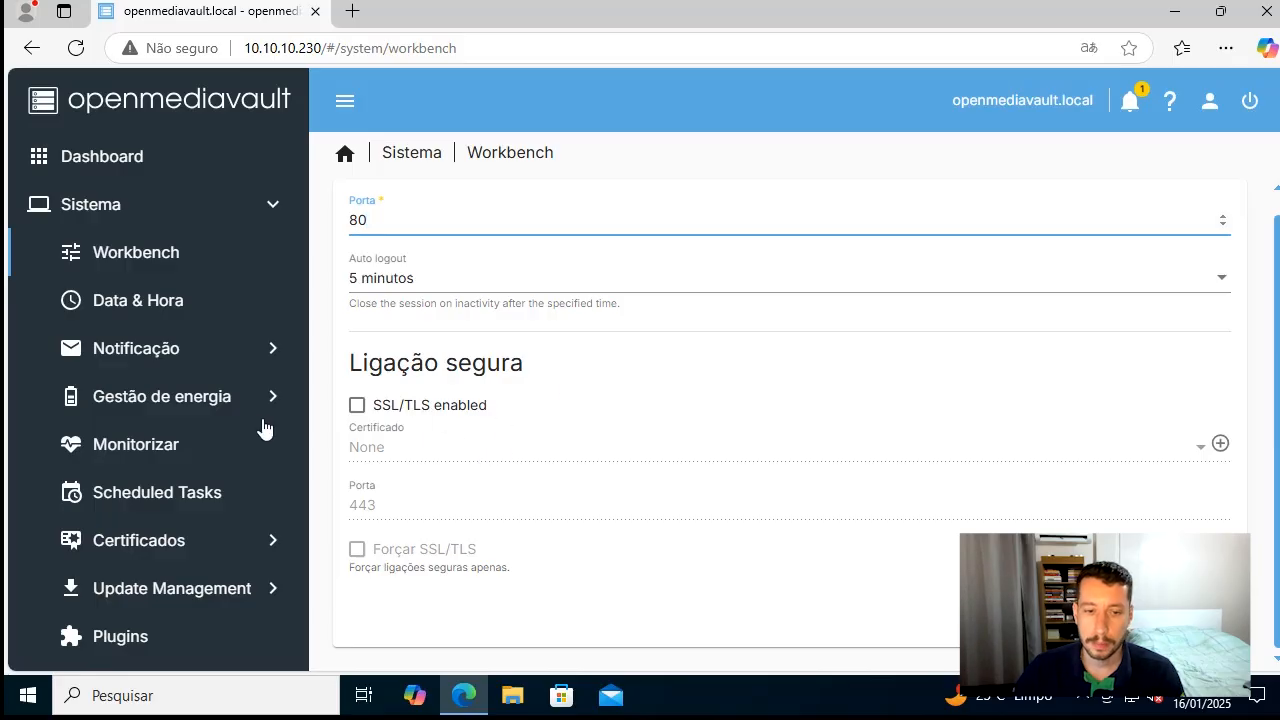
# Set the NTP time server under Data & Hora to a.ntp.br, save it and apply the pending configuration changes
pyautogui.click(170, 314)
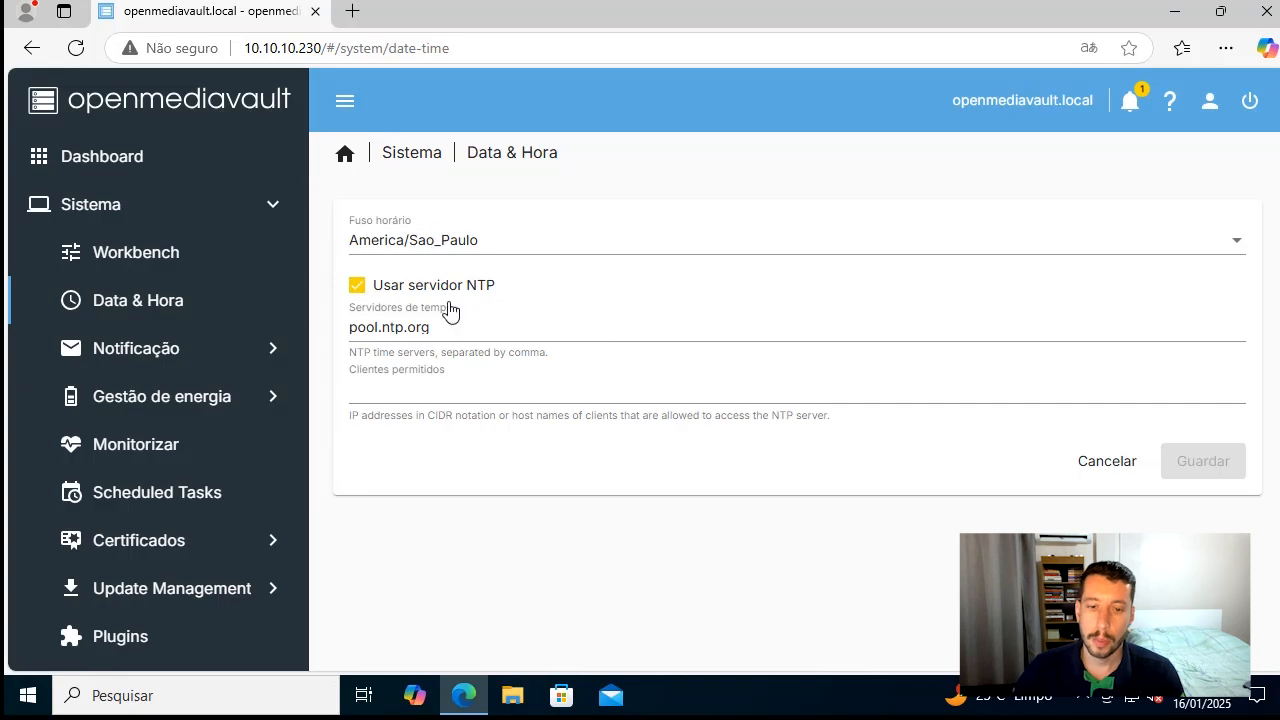
pyautogui.moveTo(453, 329); pyautogui.dragTo(356, 327)
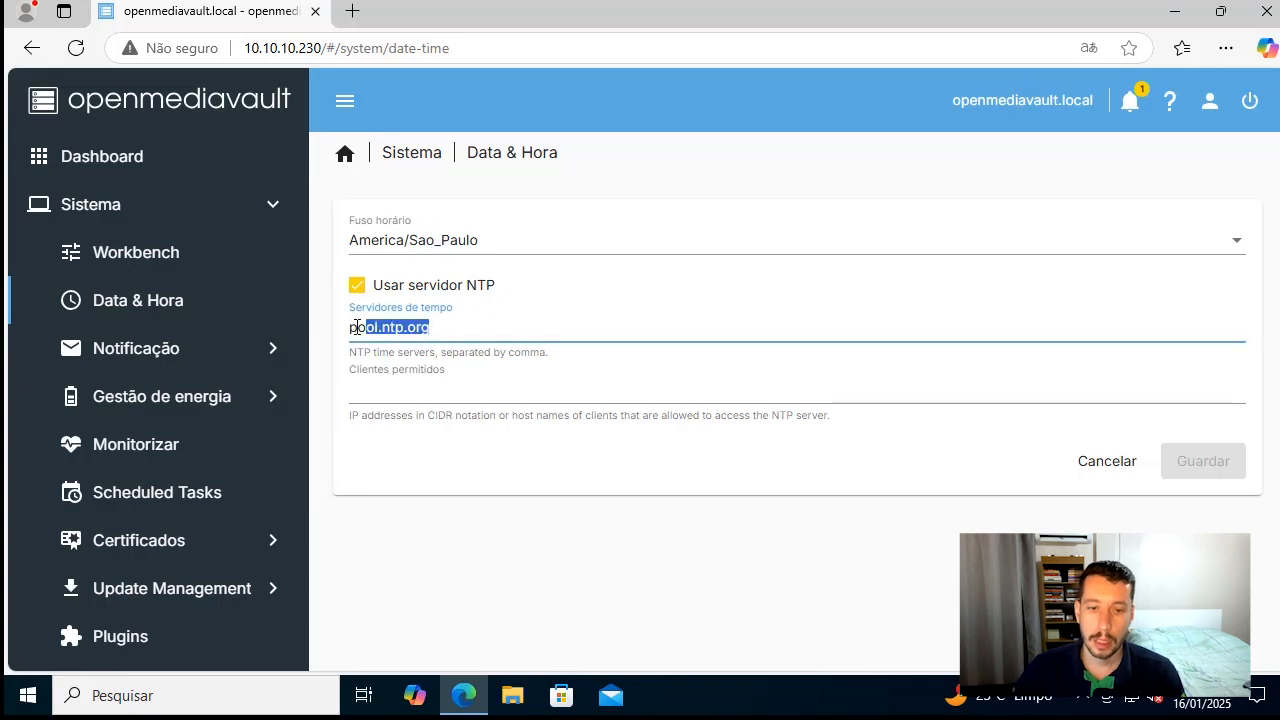
pyautogui.click(406, 329)
pyautogui.doubleClick(352, 333)
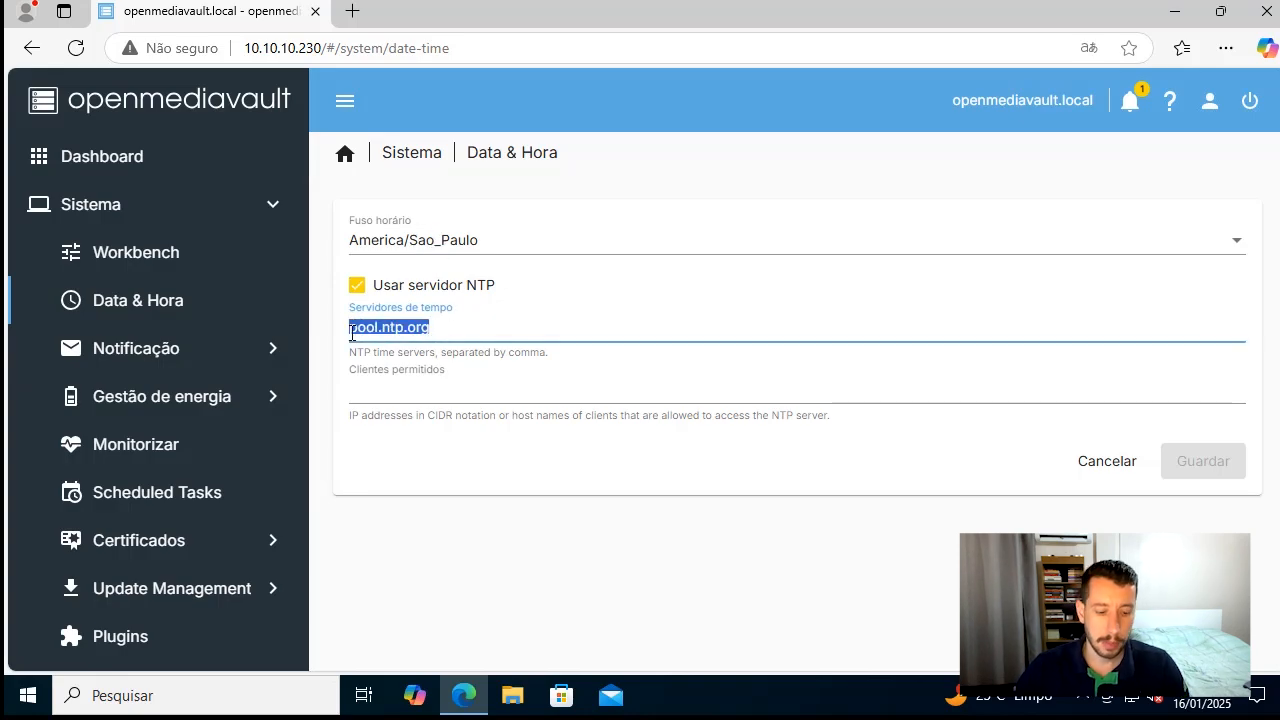
pyautogui.write('a.st')
pyautogui.press('BackSpace')
pyautogui.press('BackSpace')
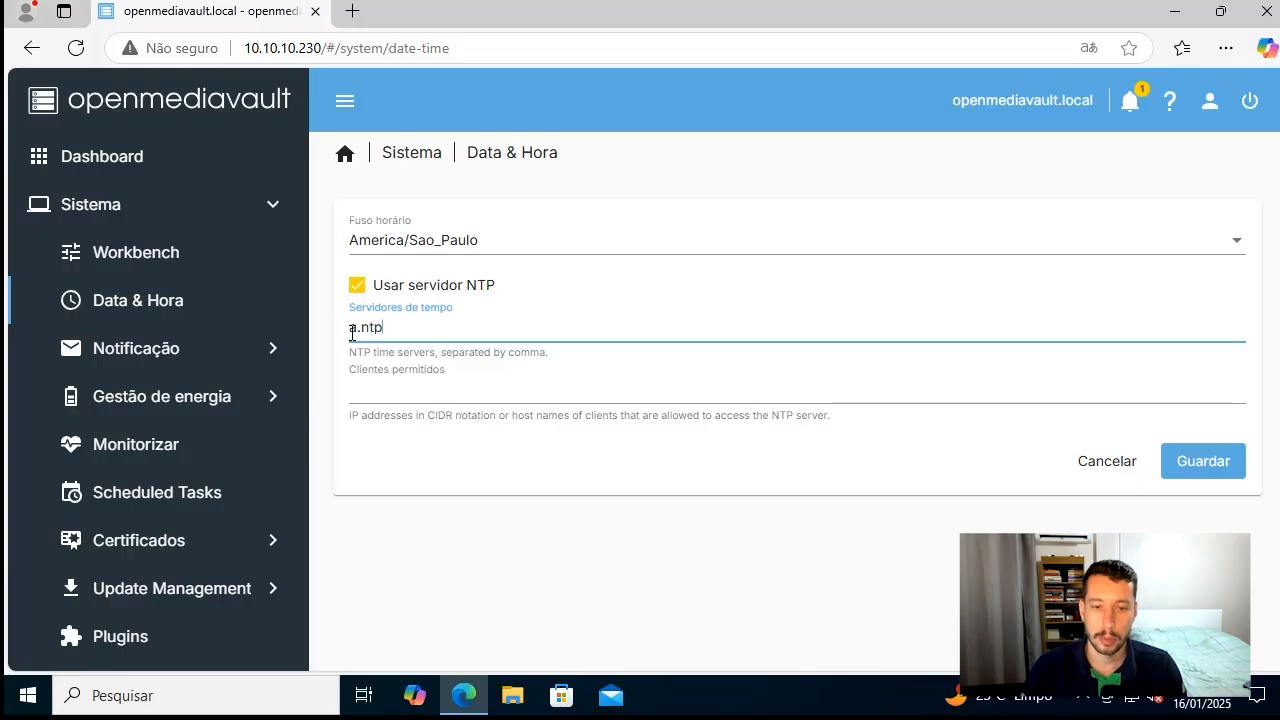
pyautogui.click(1207, 470)
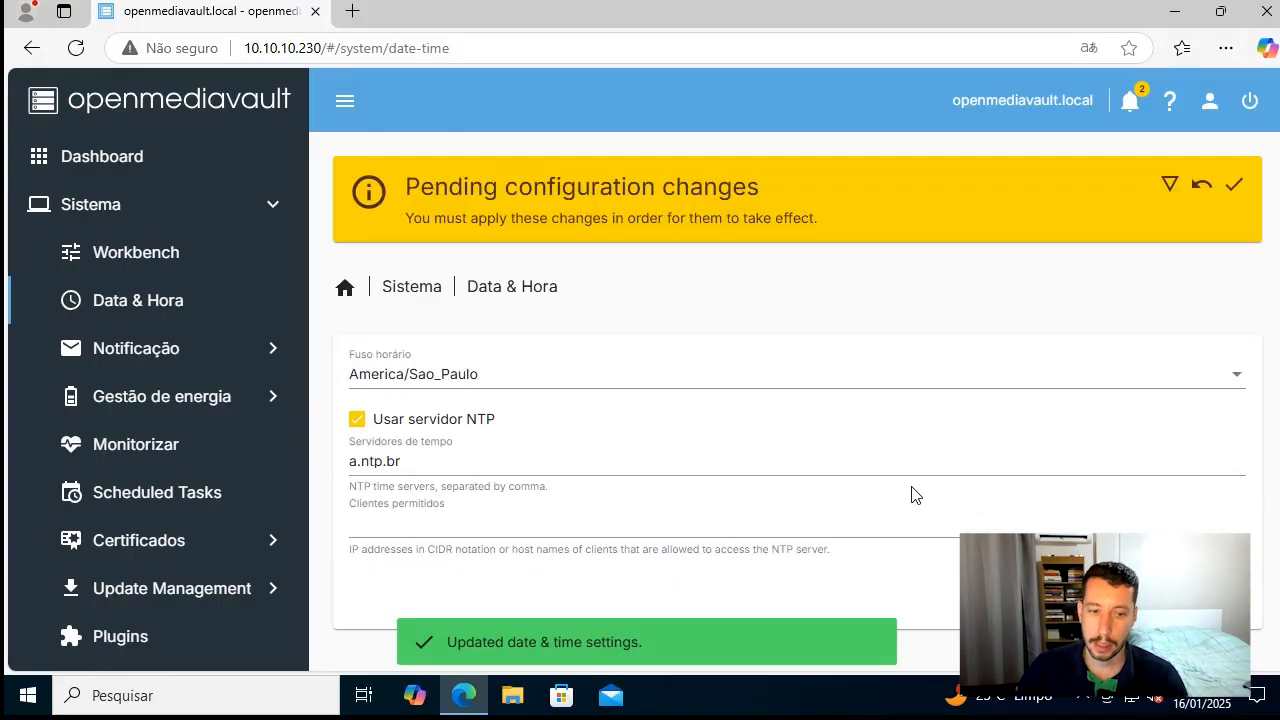
pyautogui.click(1234, 184)
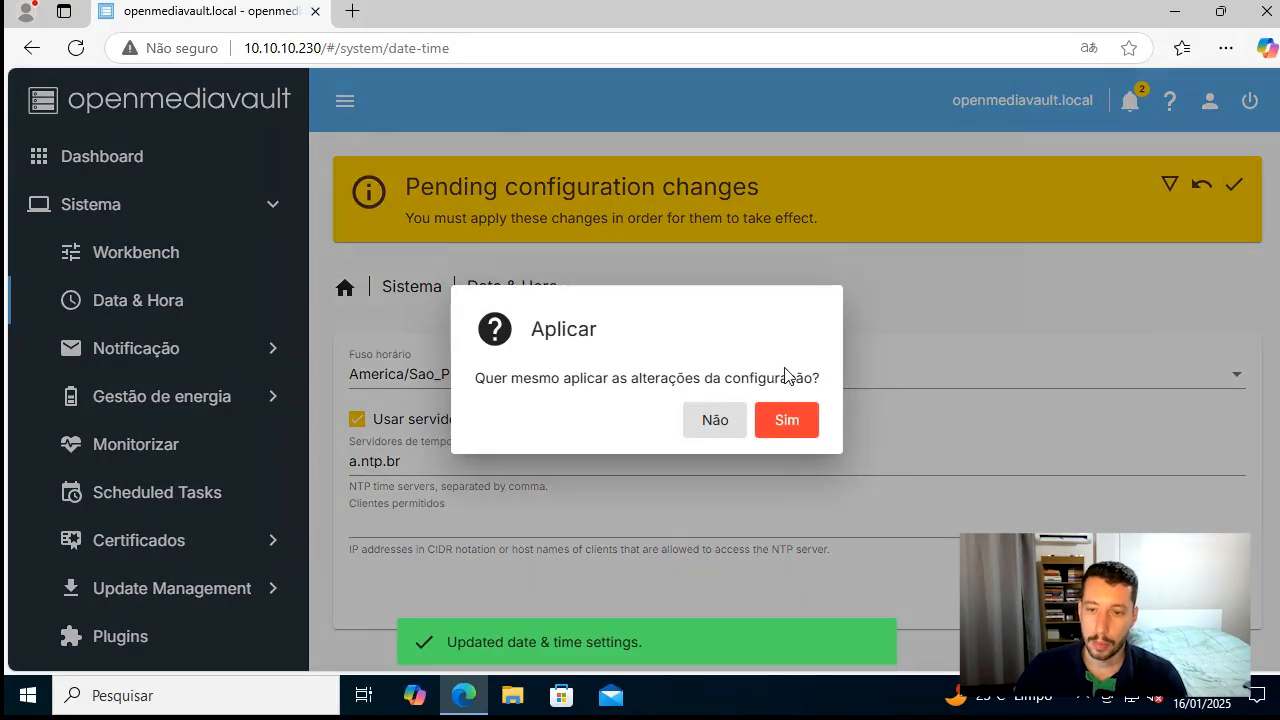
pyautogui.click(787, 421)
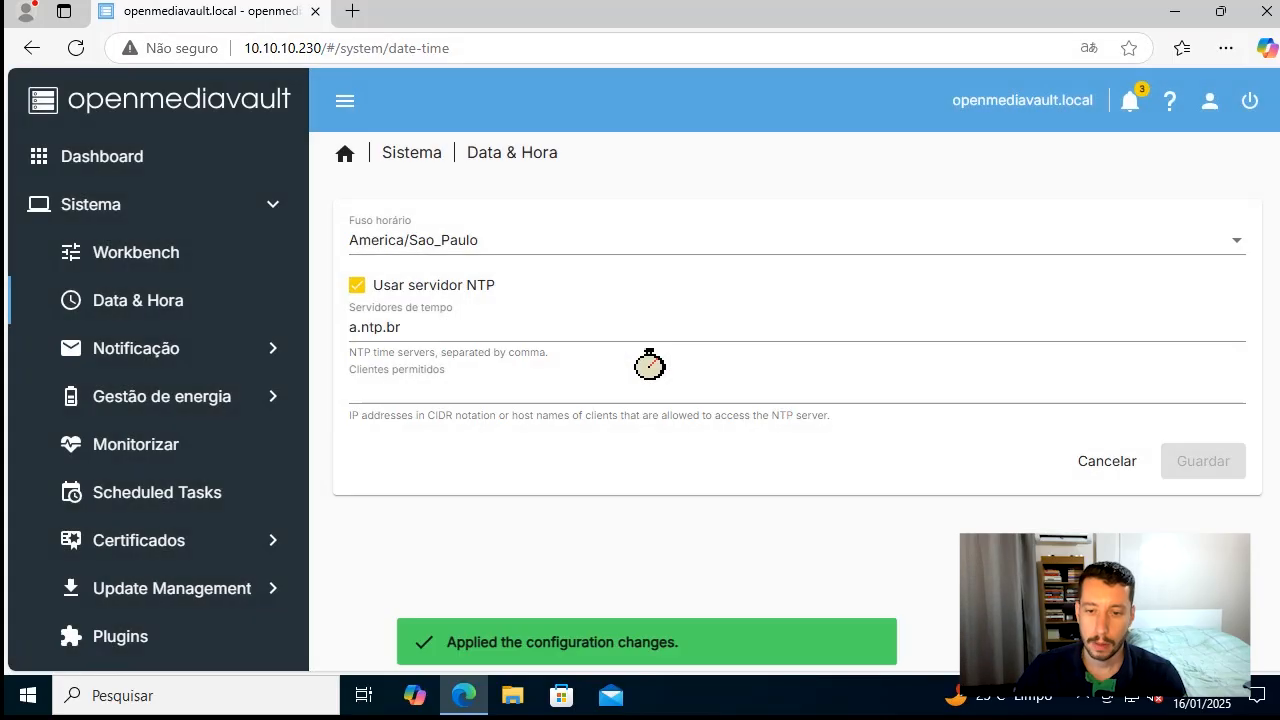
# Temporarily enable email notifications under Notificação, review the SMTP, sender and recipient fields, and disable the notifications again
pyautogui.click(160, 364)
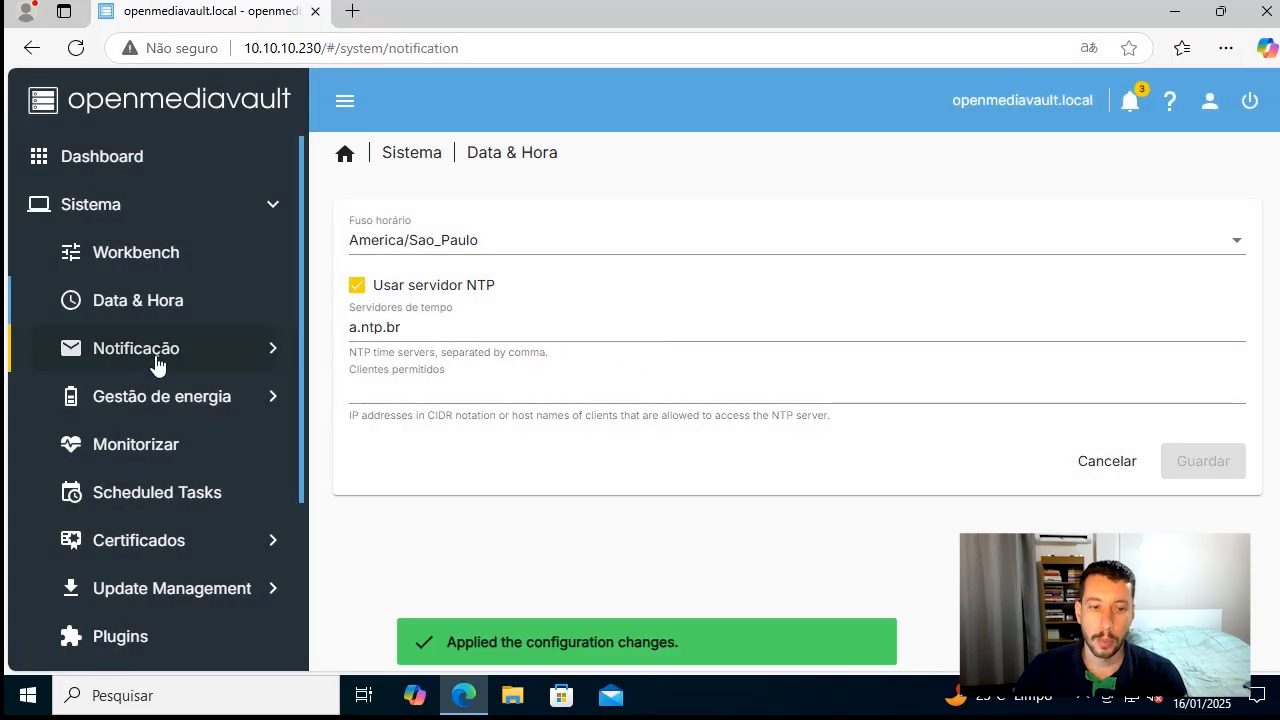
pyautogui.click(174, 402)
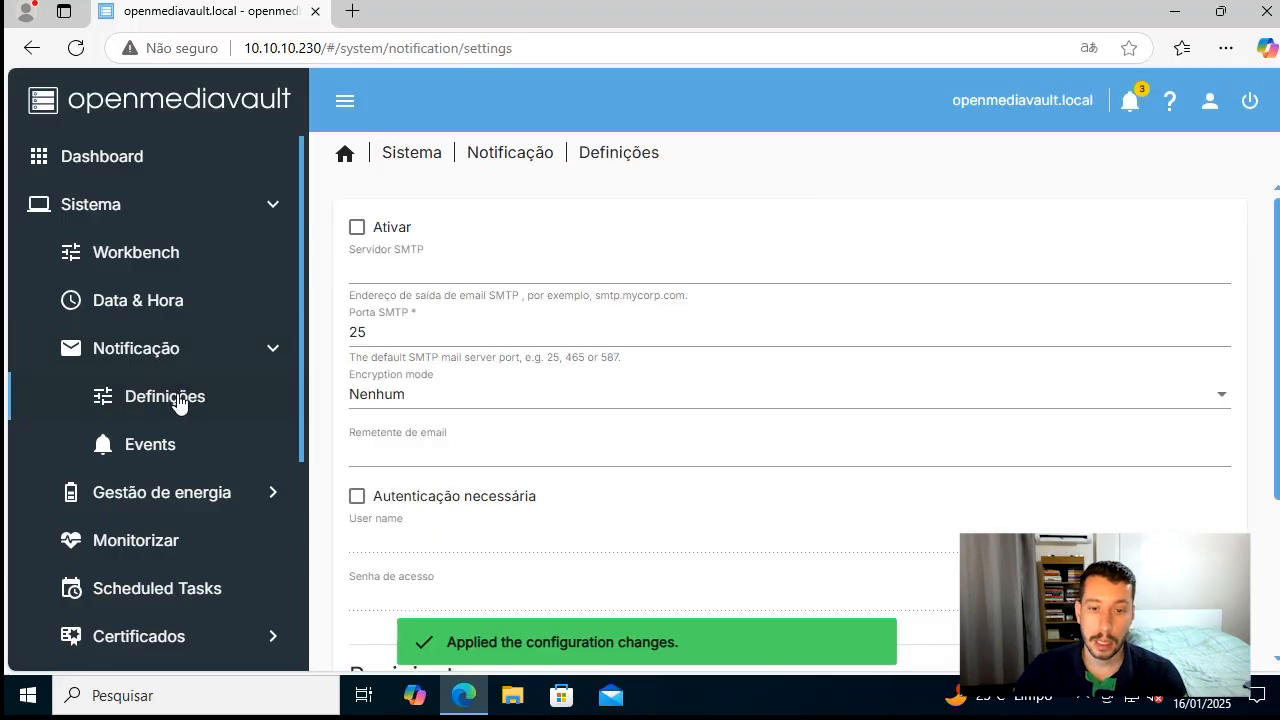
pyautogui.click(357, 226)
pyautogui.click(424, 272)
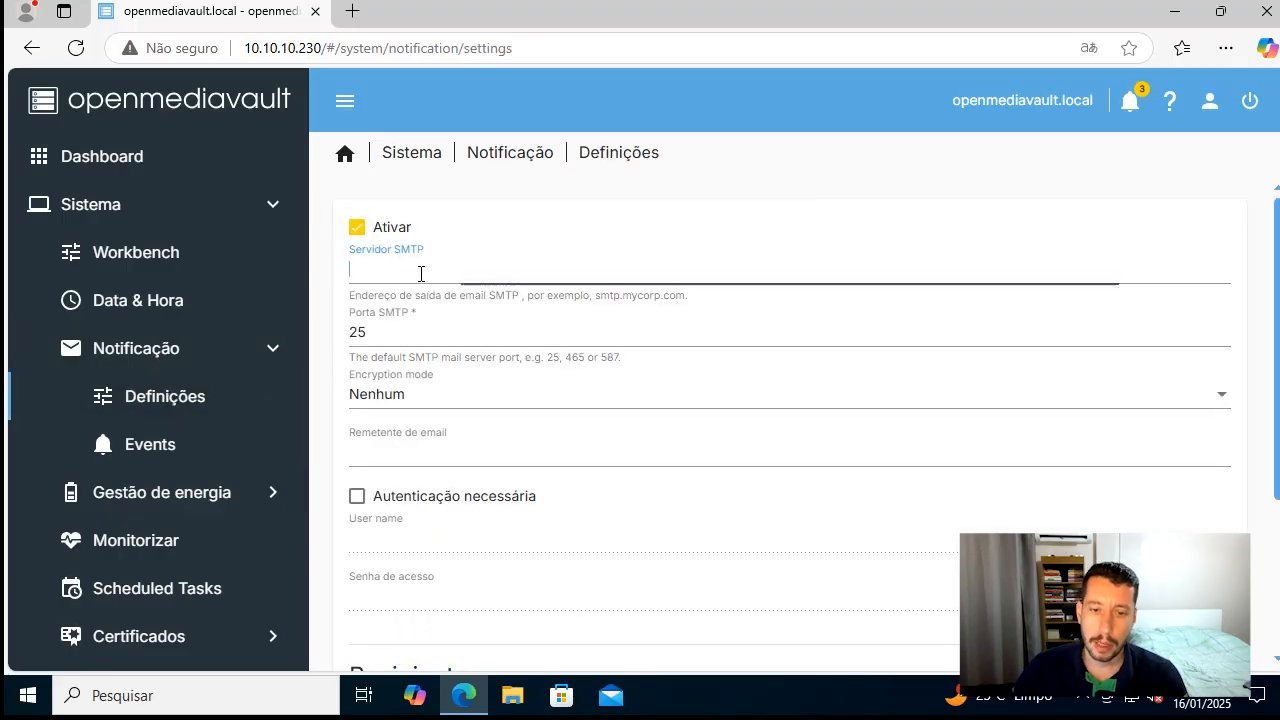
pyautogui.click(401, 343)
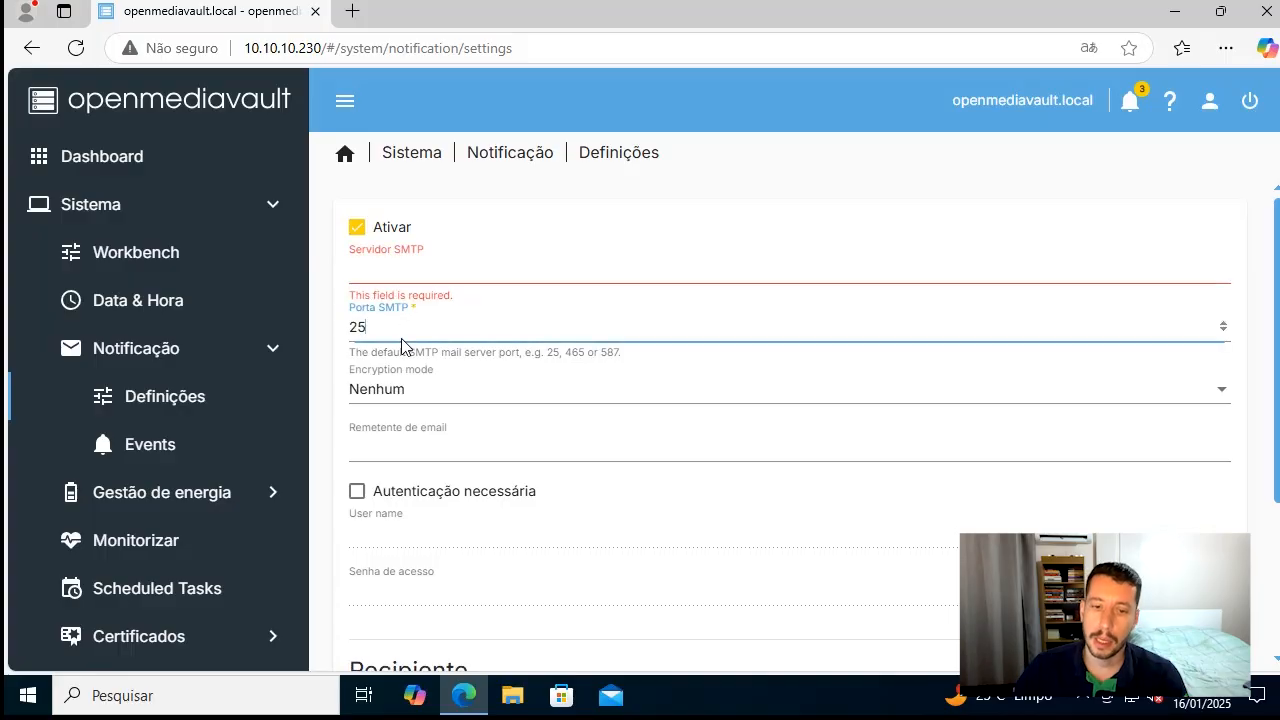
pyautogui.click(414, 390)
pyautogui.click(416, 390)
pyautogui.click(439, 449)
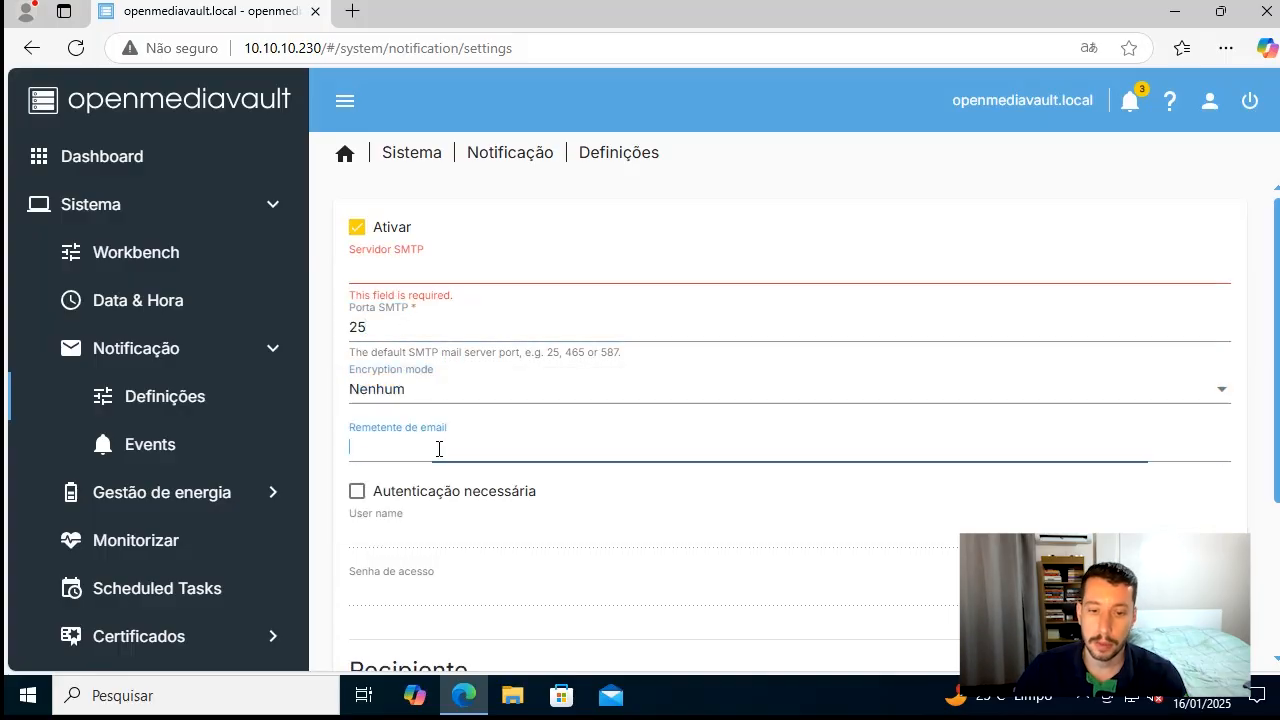
pyautogui.scroll(-1, 424, 411)
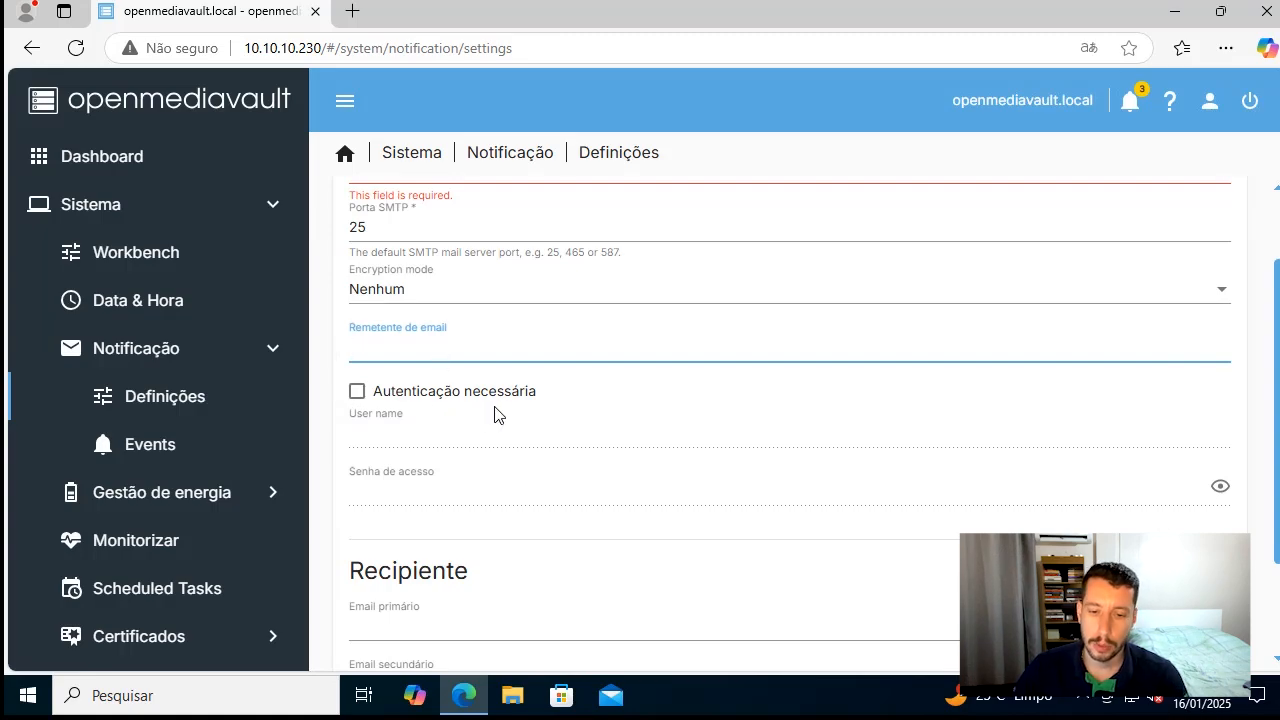
pyautogui.scroll(-1, 497, 414)
pyautogui.click(469, 487)
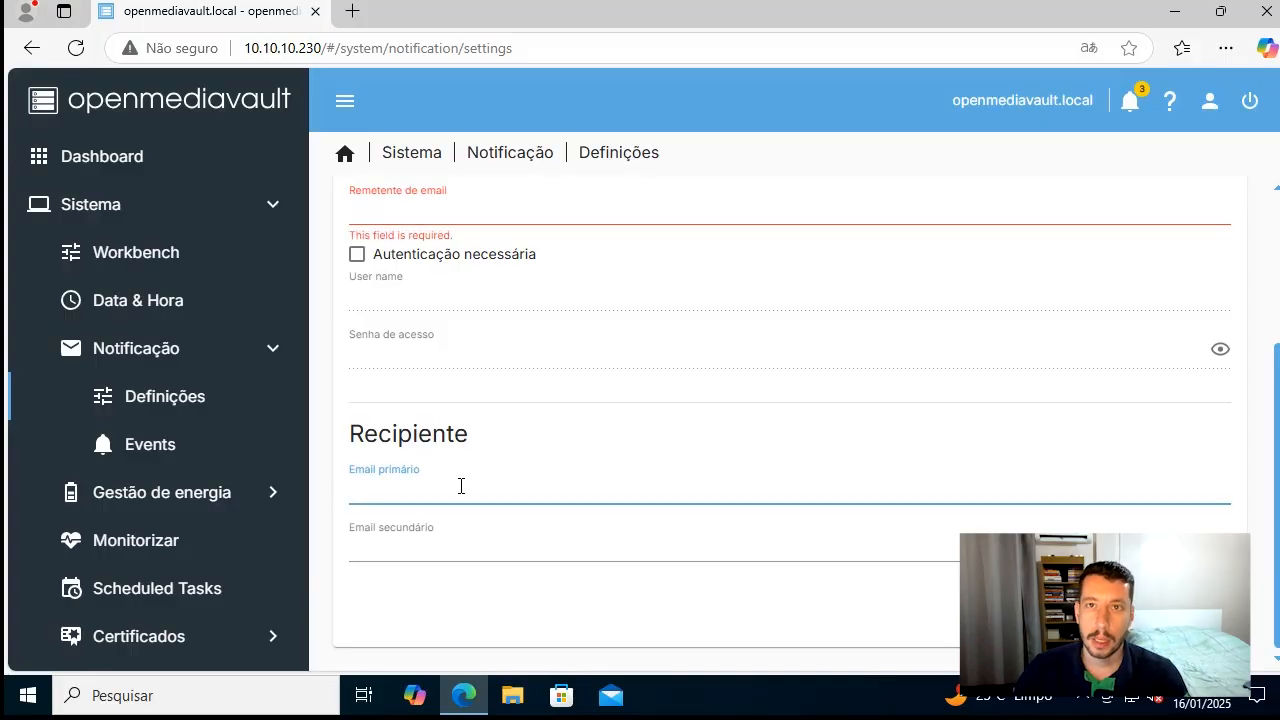
pyautogui.scroll(2, 450, 375)
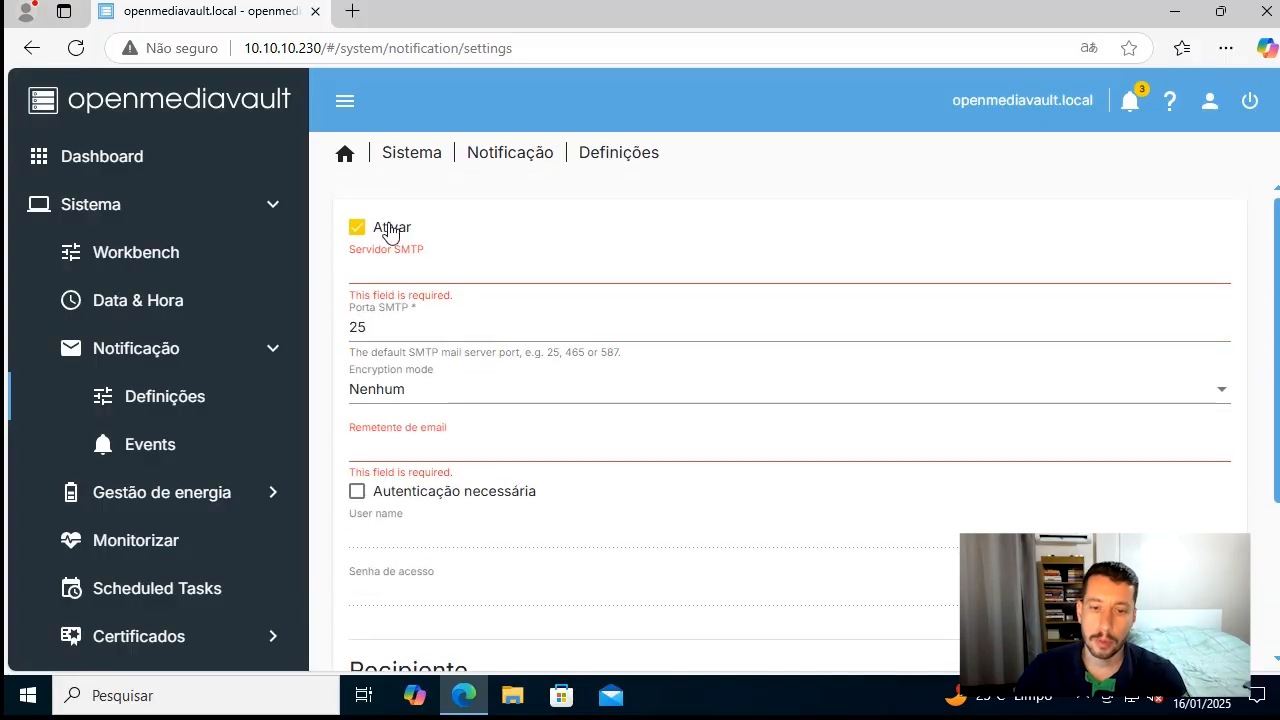
pyautogui.click(389, 229)
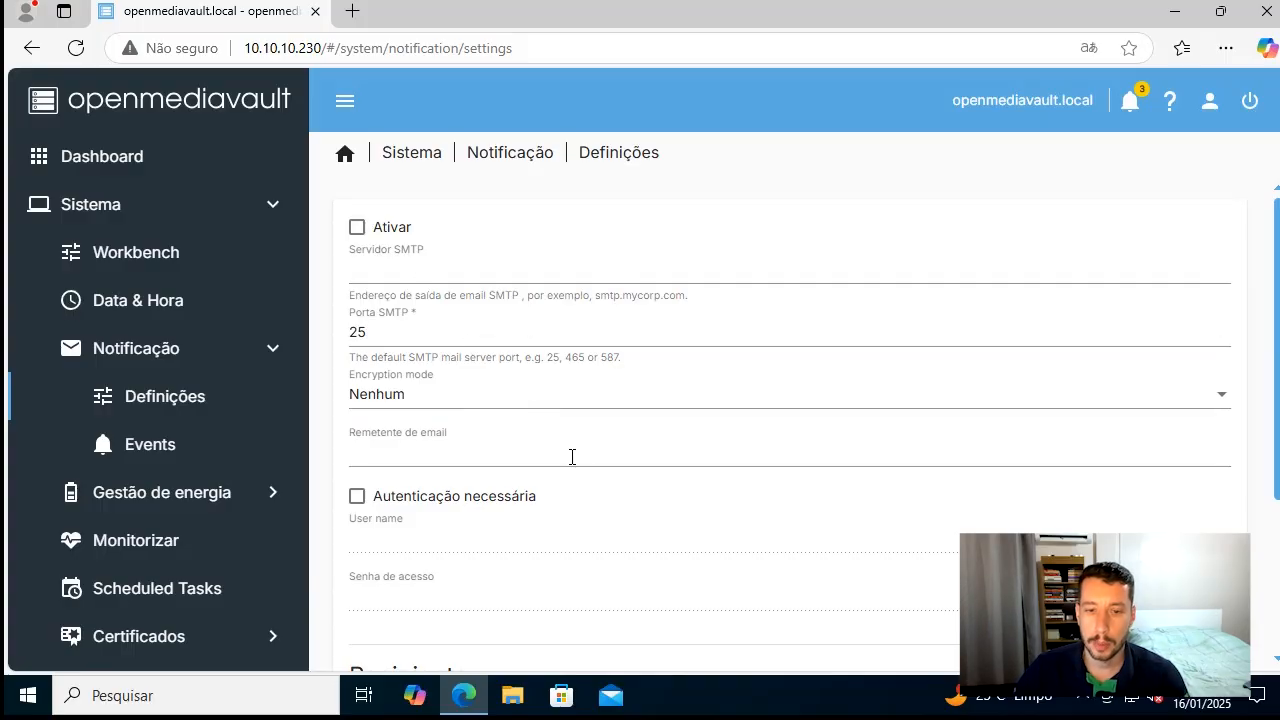
pyautogui.scroll(-1, 572, 457)
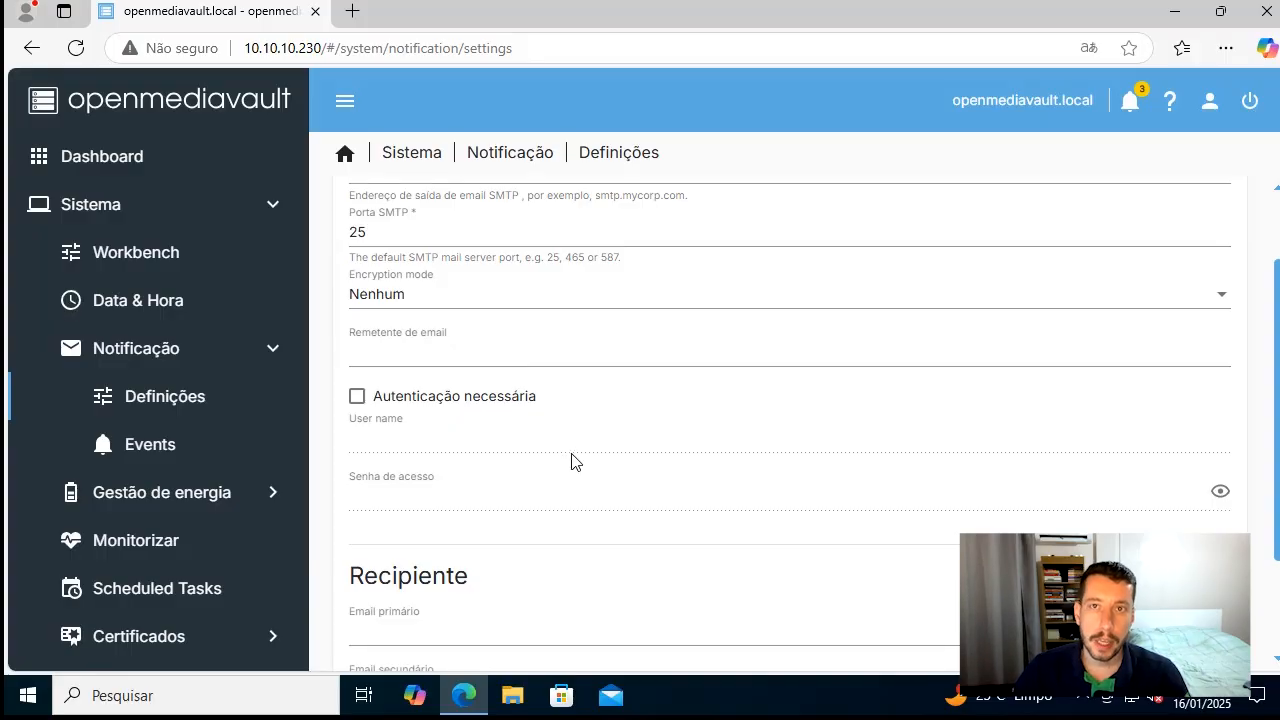
# Discard the unsaved notification changes and review the list of notification events
pyautogui.click(166, 446)
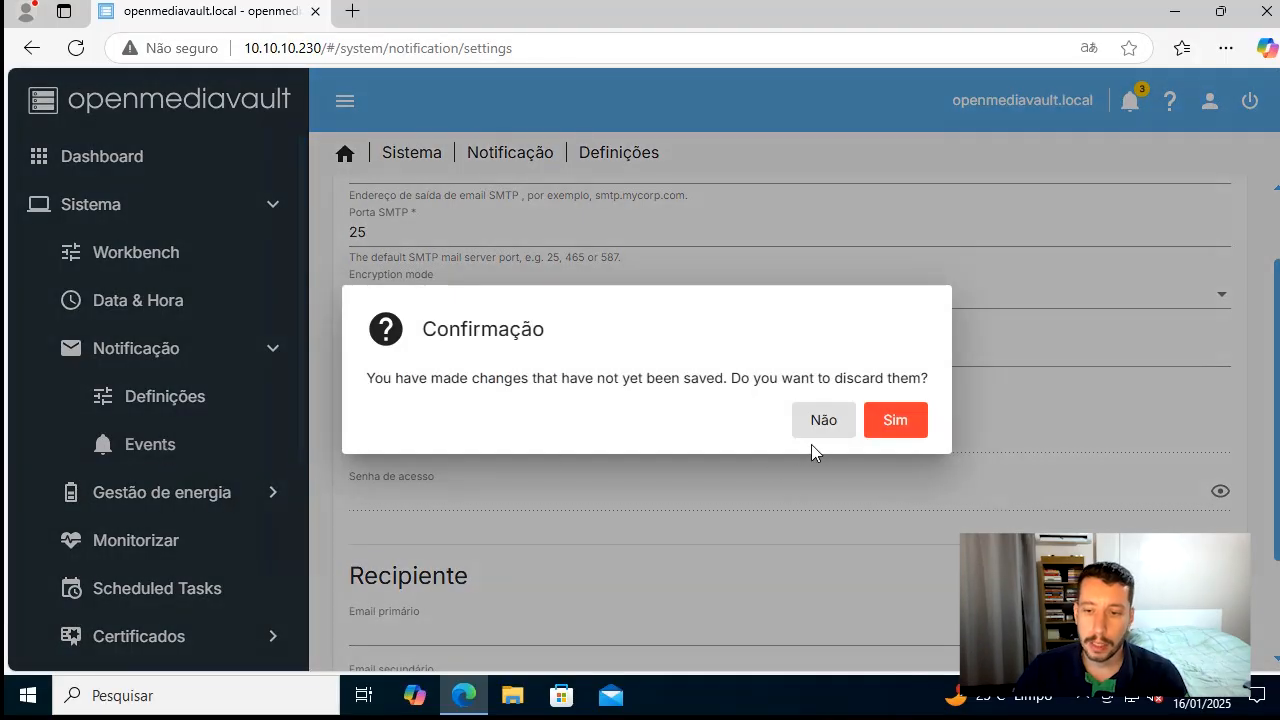
pyautogui.click(889, 424)
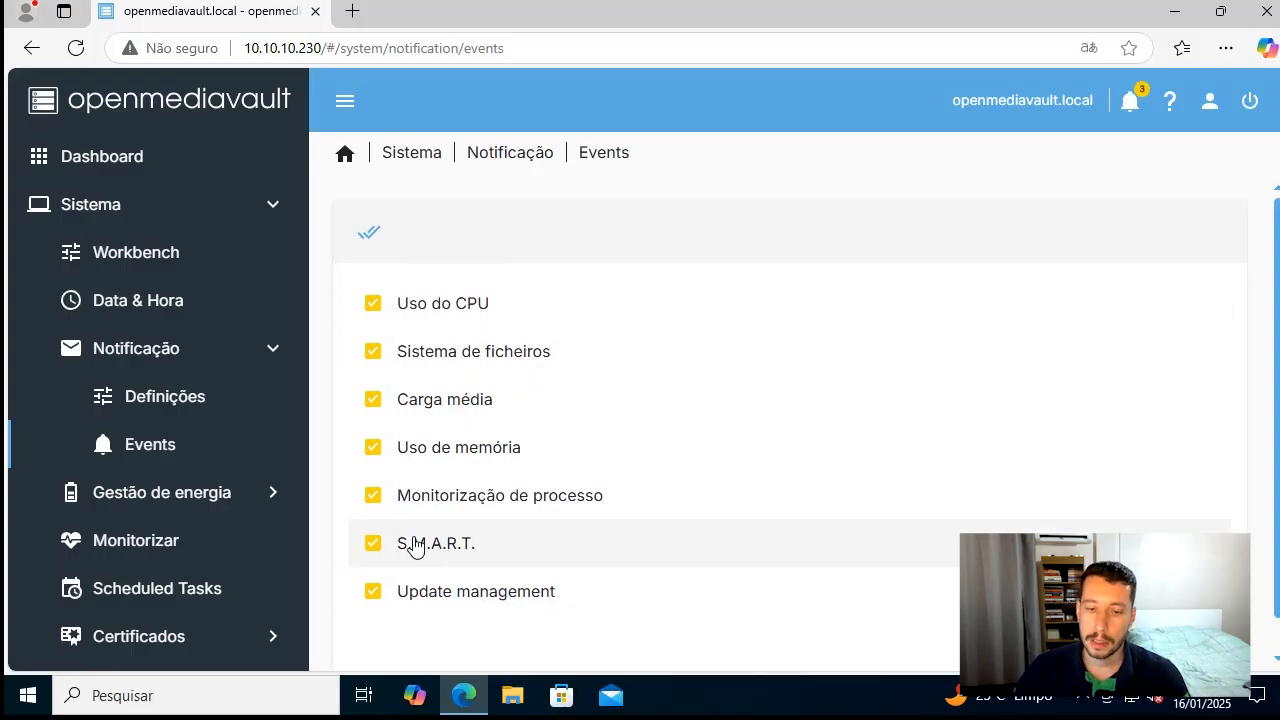
pyautogui.scroll(-1, 526, 543)
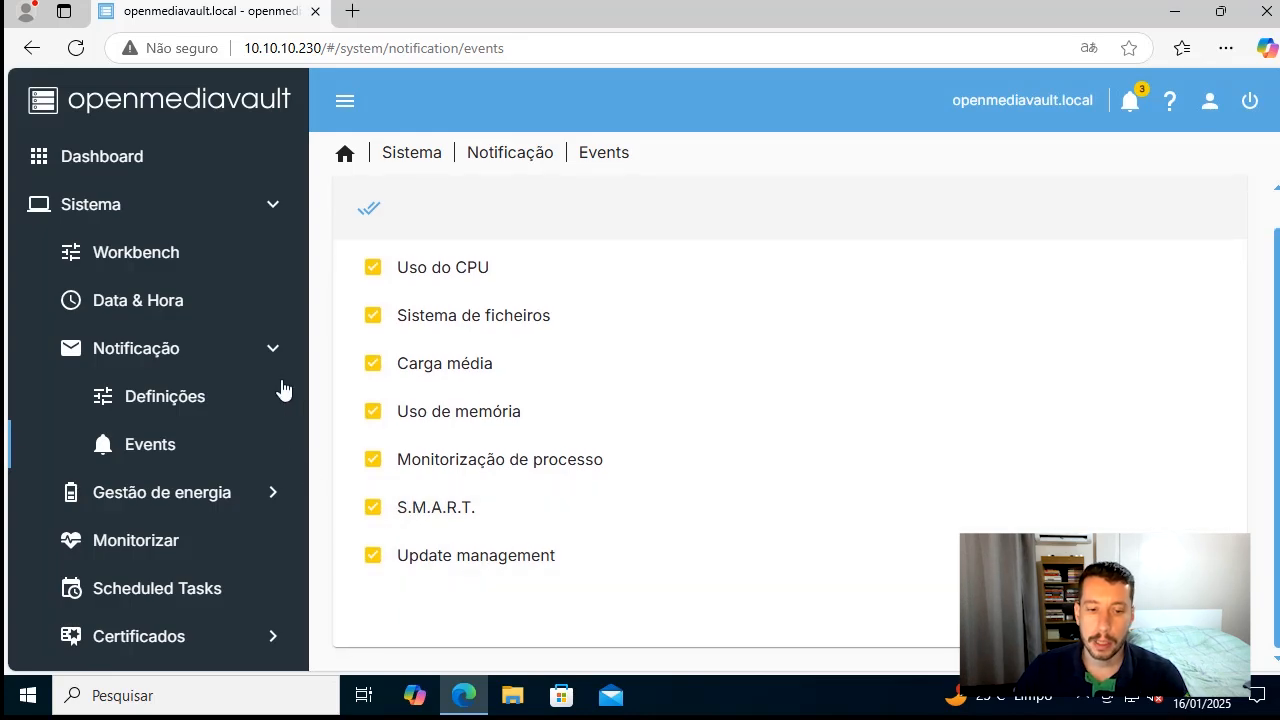
# View the Definições and Scheduled Tasks pages under Gestão de energia
pyautogui.click(190, 507)
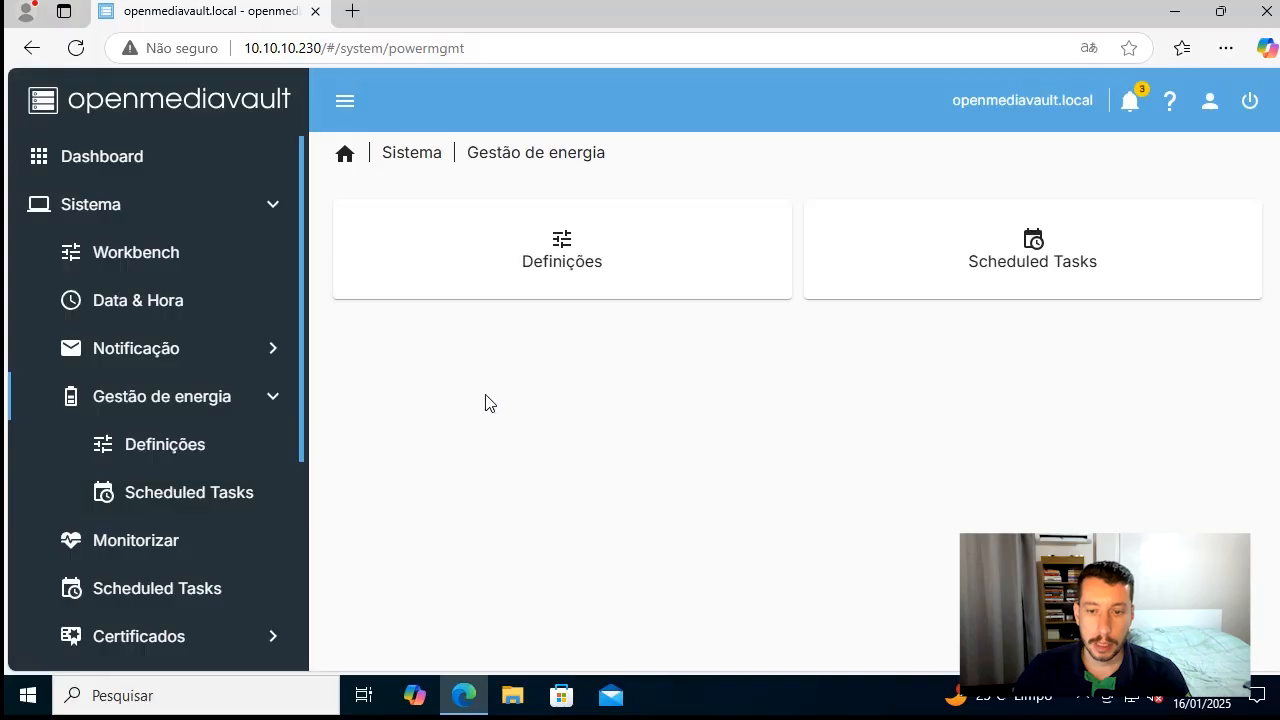
pyautogui.click(193, 446)
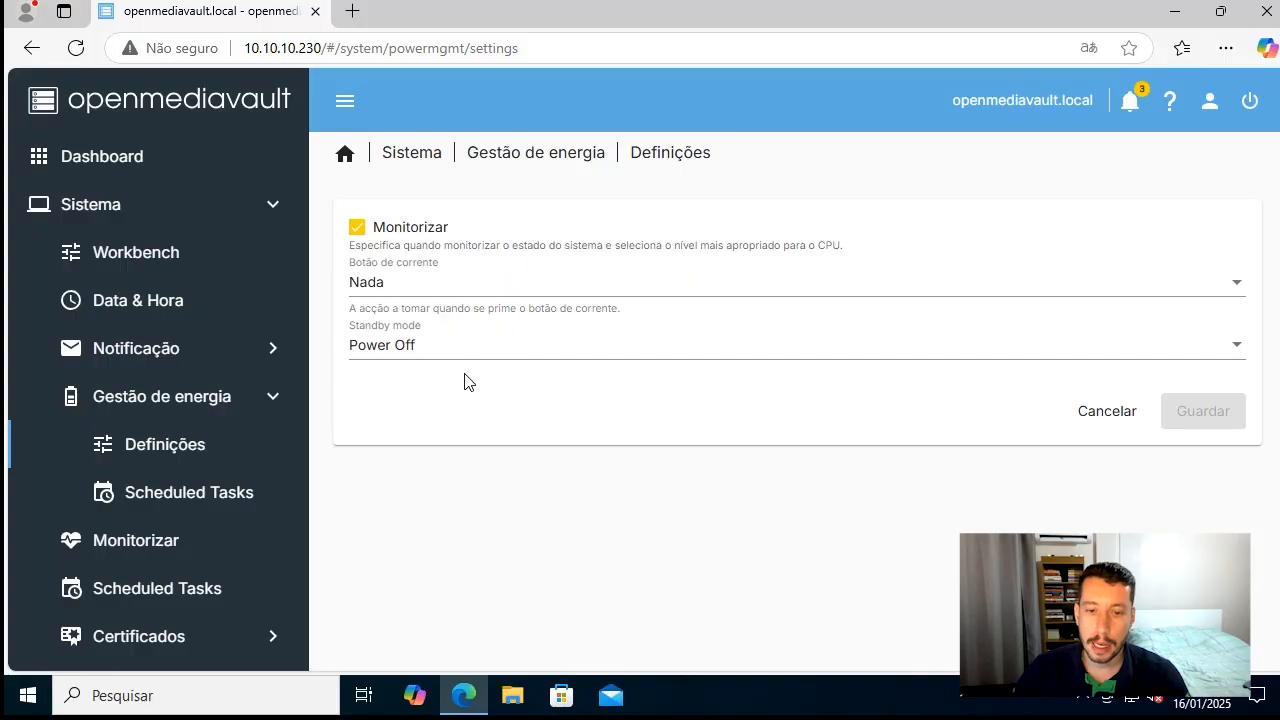
pyautogui.click(214, 491)
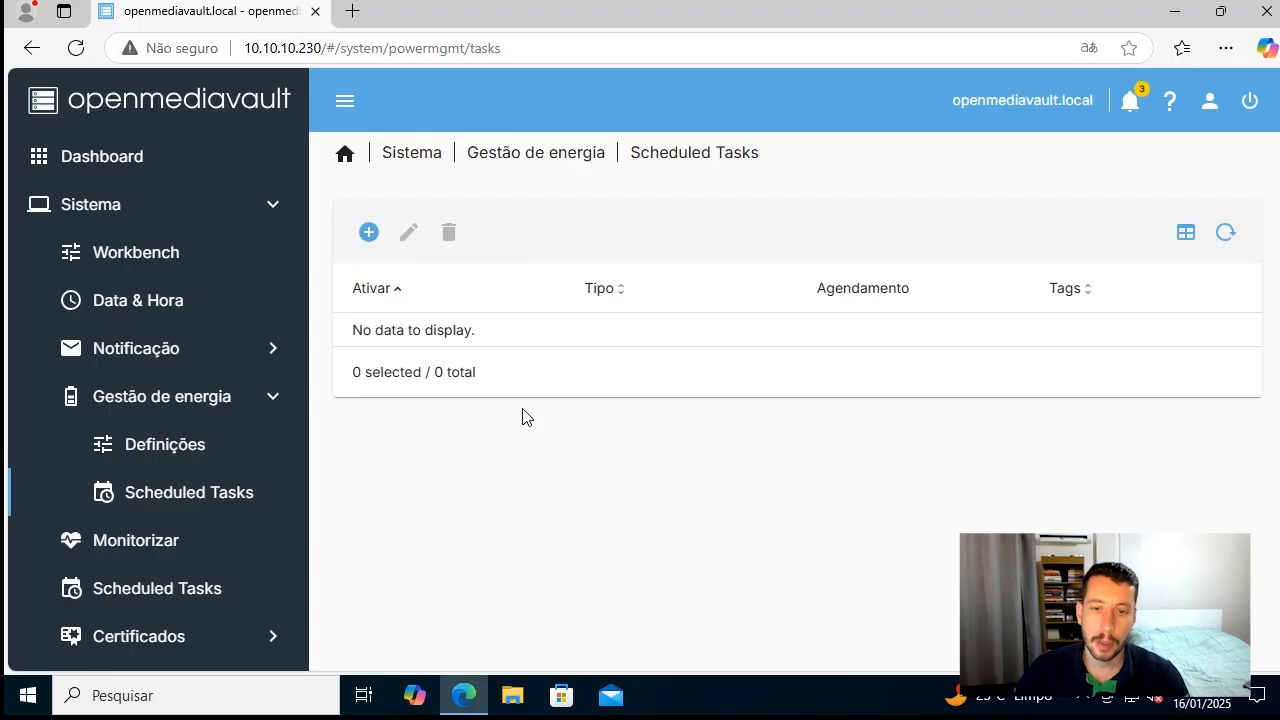
# Open the form for a new power management task and examine its type choices and scheduling fields
pyautogui.click(369, 233)
pyautogui.scroll(-1, 490, 300)
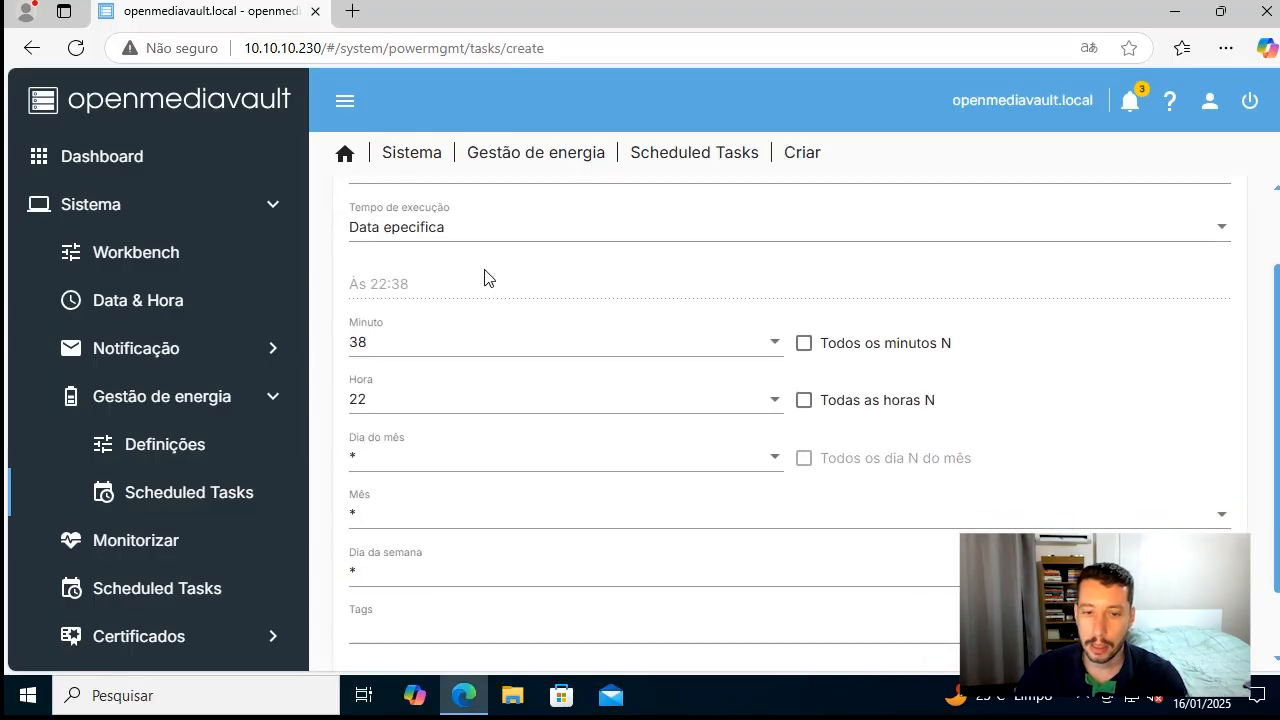
pyautogui.scroll(1, 483, 250)
pyautogui.click(488, 274)
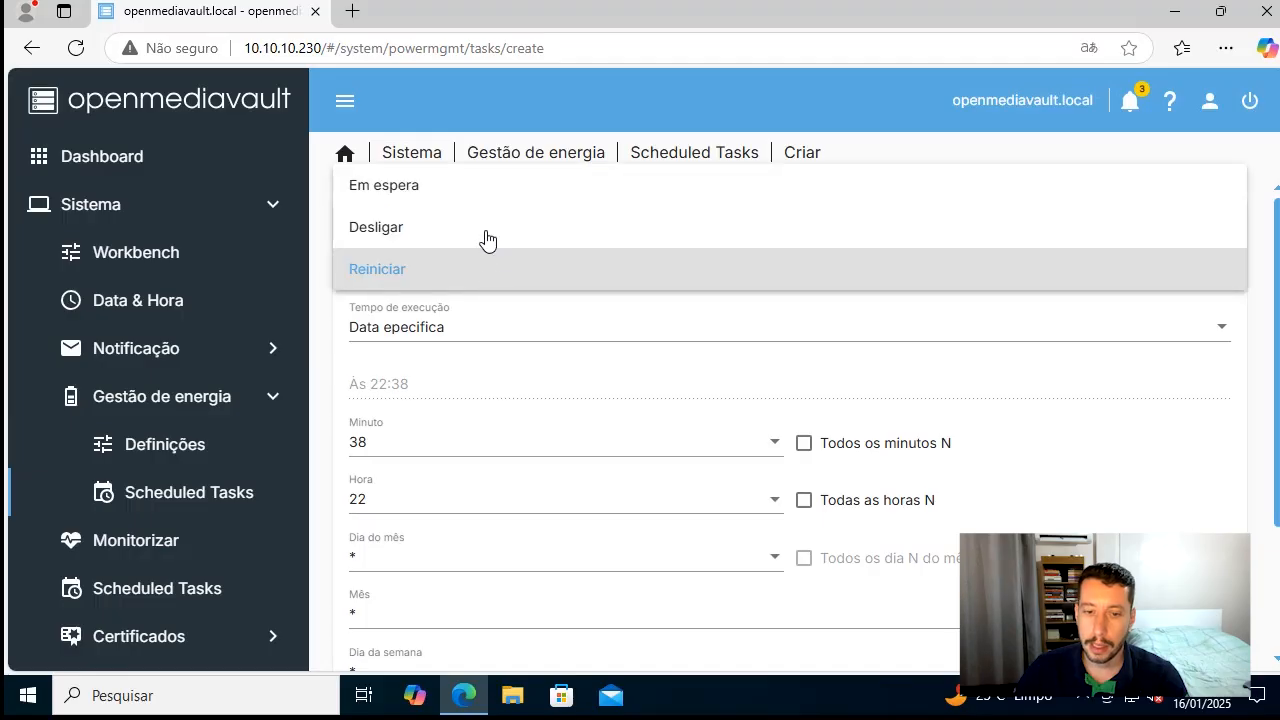
pyautogui.click(335, 325)
pyautogui.scroll(-2, 440, 380)
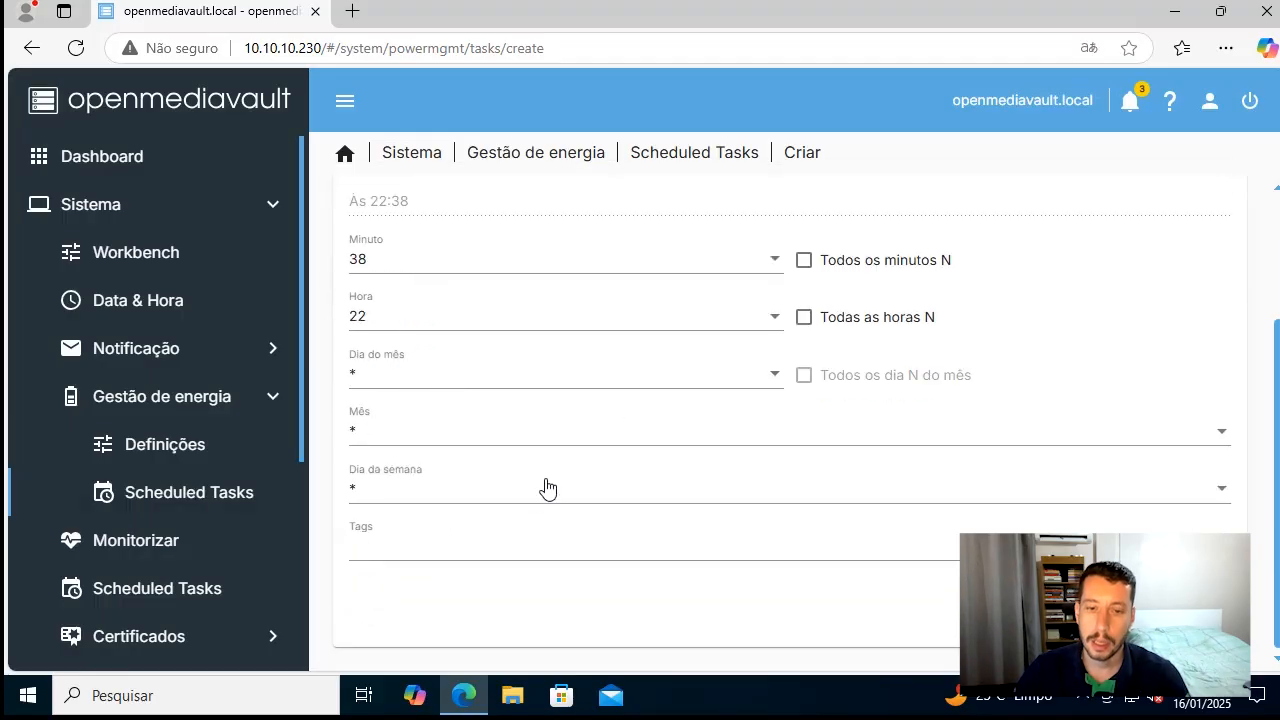
pyautogui.scroll(2, 545, 487)
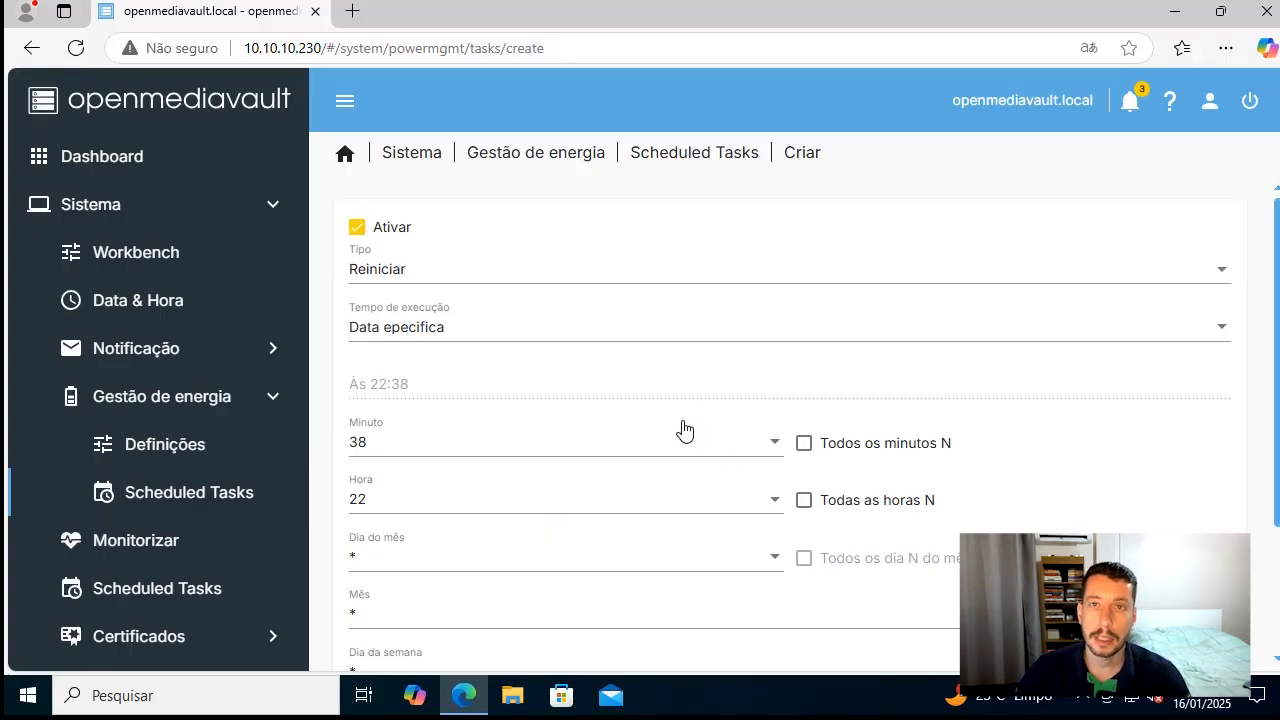
pyautogui.scroll(-2, 690, 432)
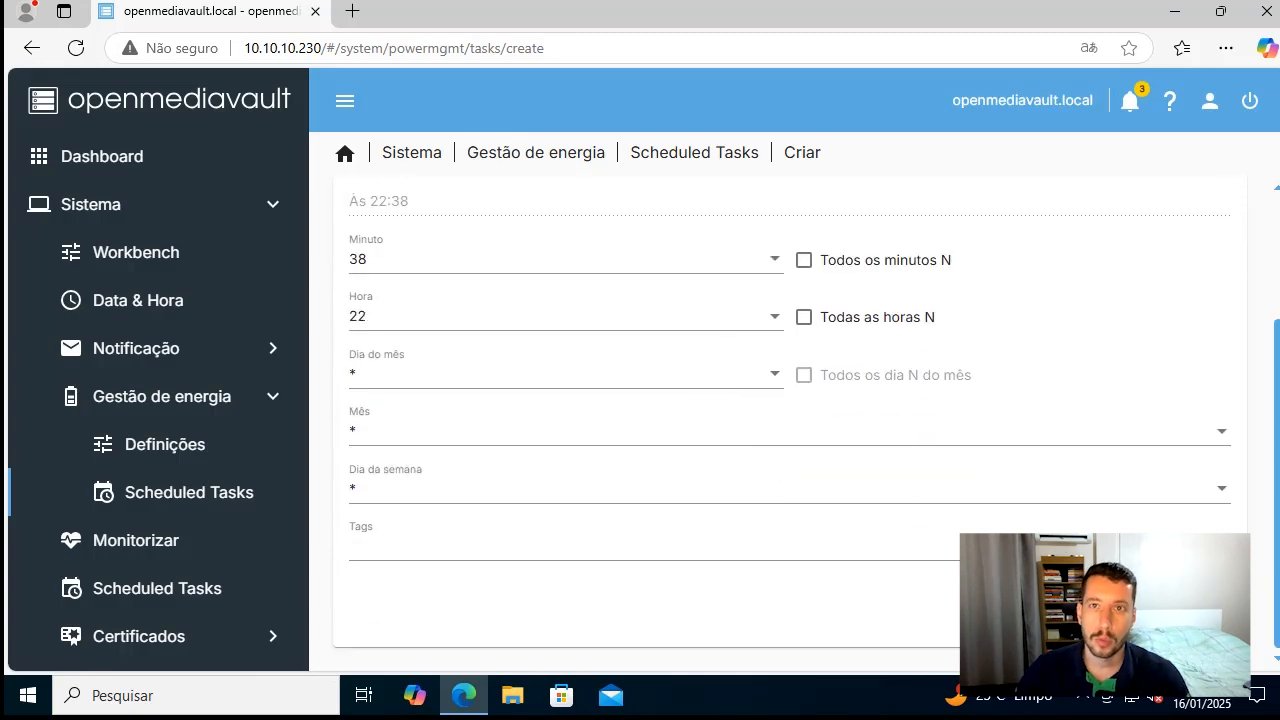
# Discard the new power management task form and view the Monitorizar and system Scheduled Tasks pages
pyautogui.click(1092, 613)
pyautogui.click(214, 545)
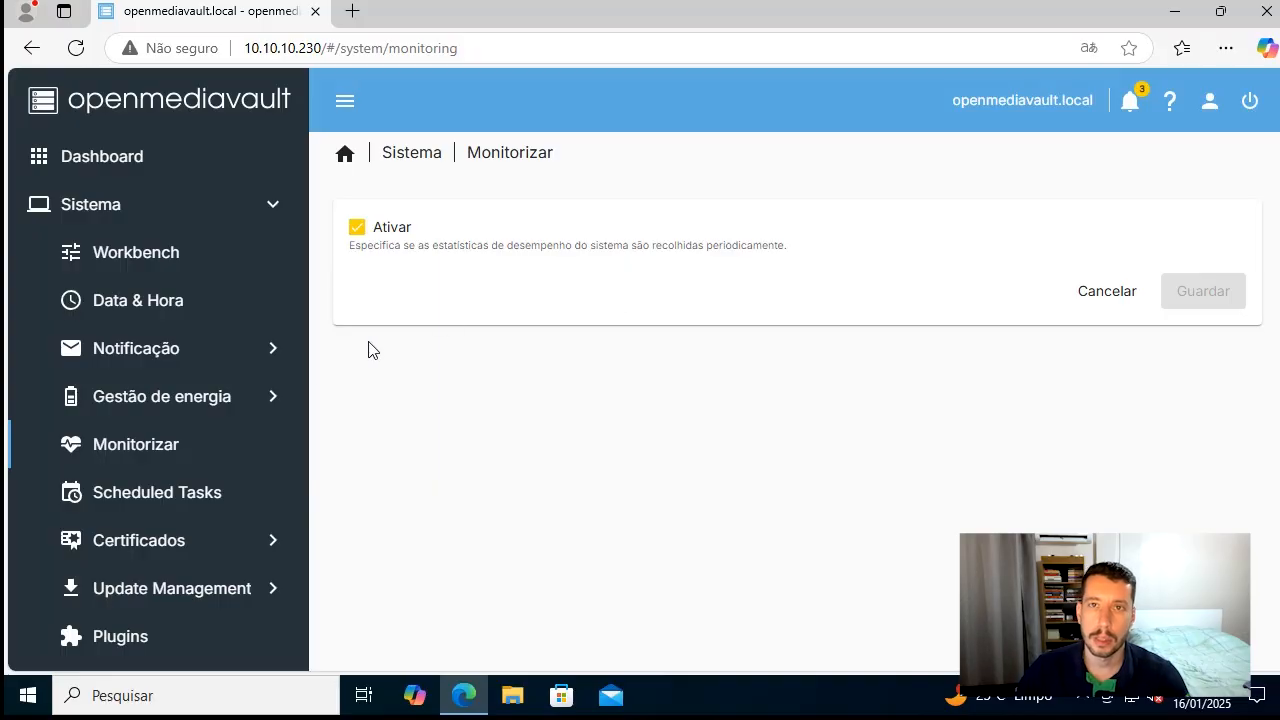
pyautogui.scroll(-1, 263, 445)
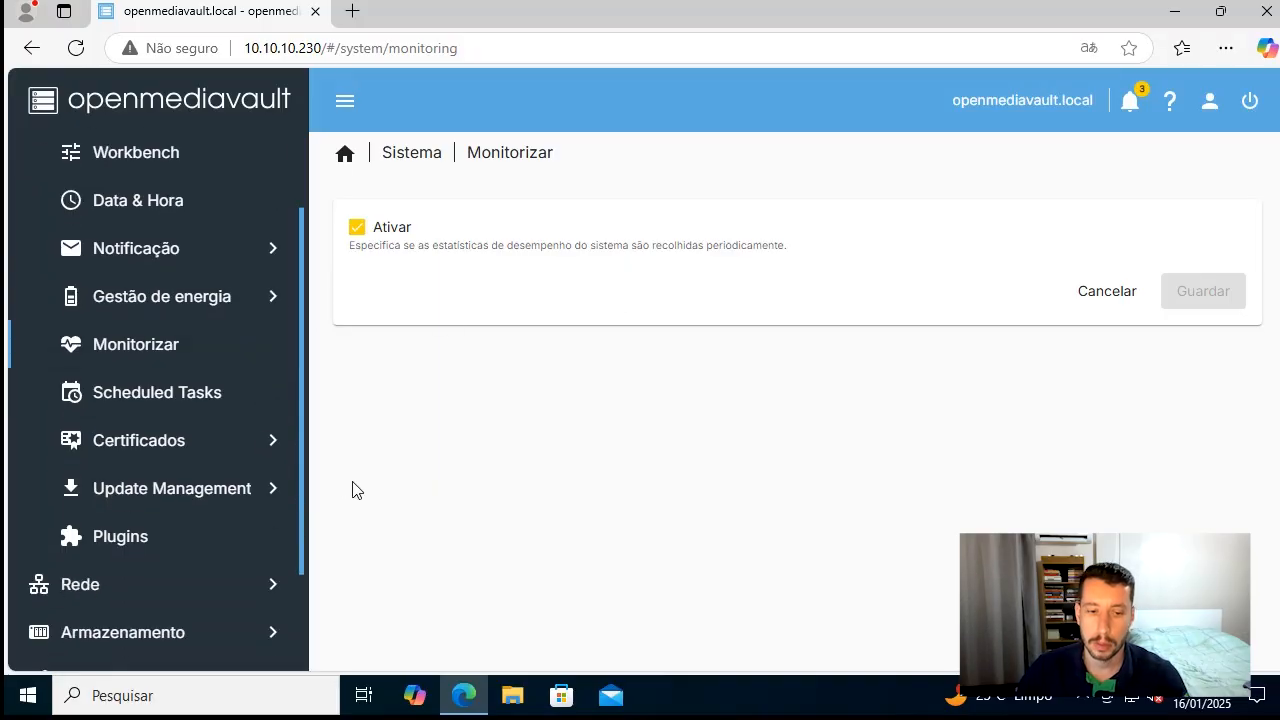
pyautogui.click(212, 401)
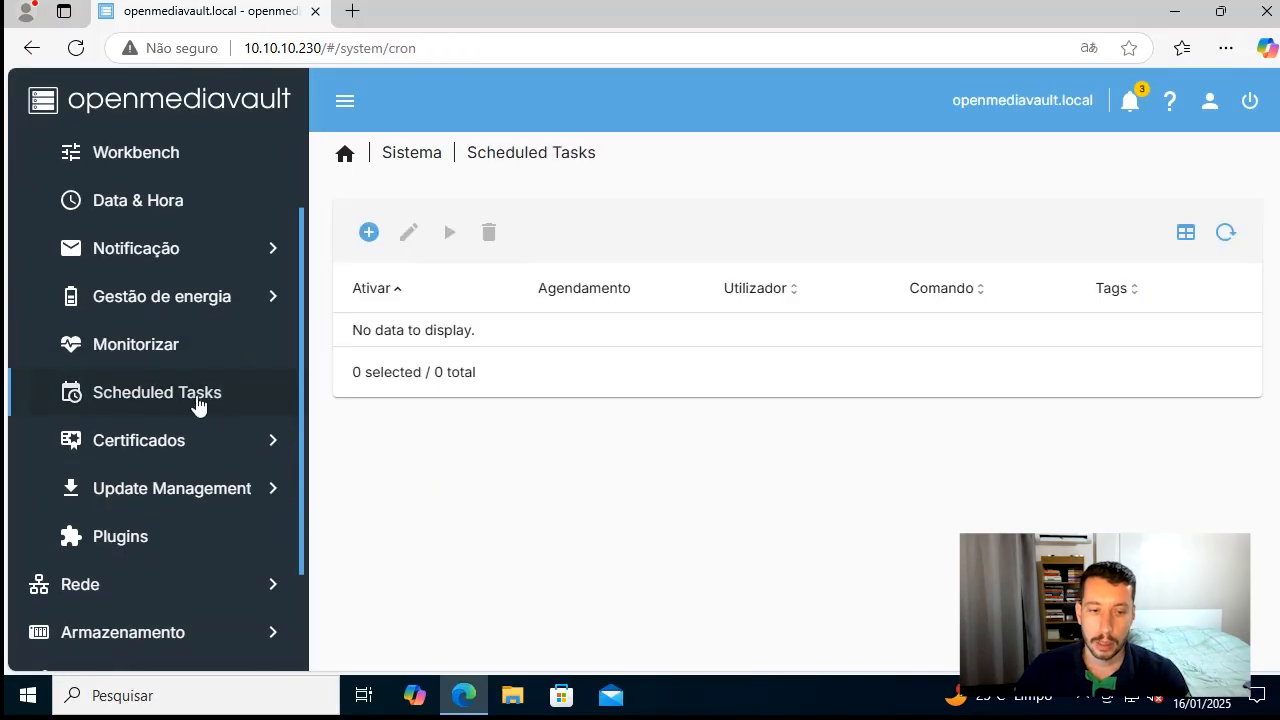
# Open a new system scheduled task form, examine its execution time choices, user and command fields, and cancel it
pyautogui.click(370, 234)
pyautogui.click(504, 283)
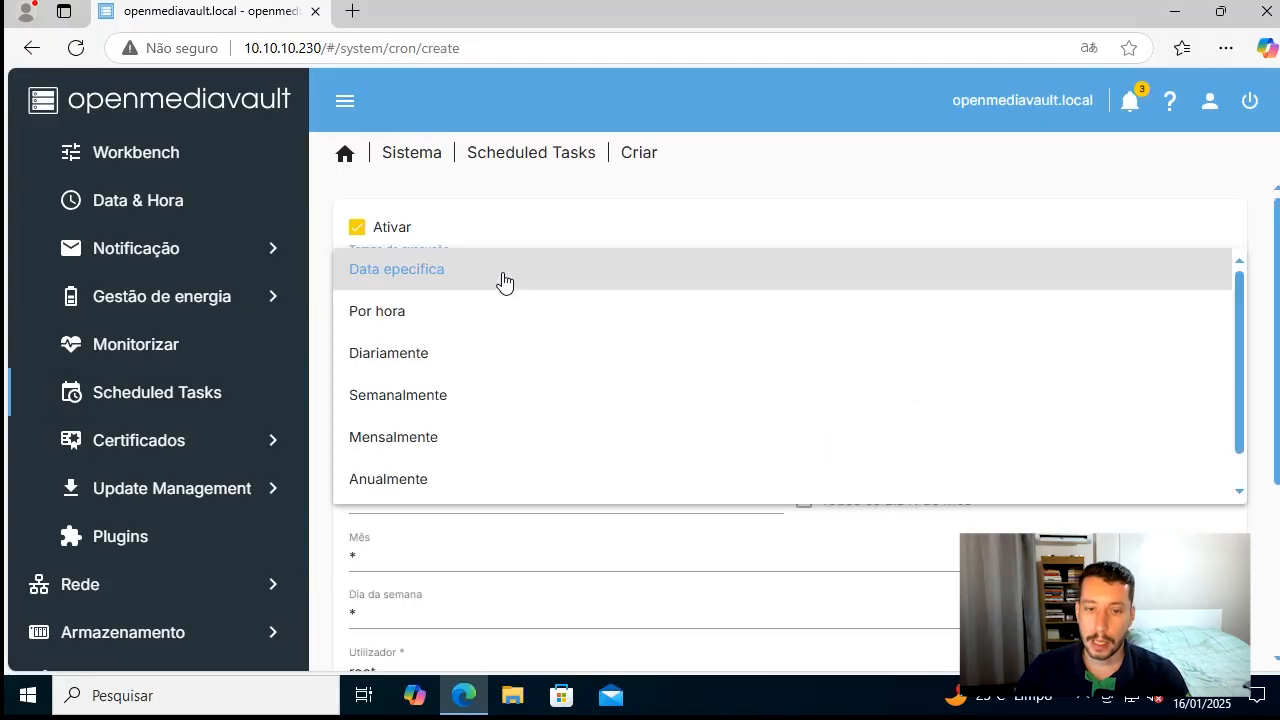
pyautogui.click(504, 283)
pyautogui.scroll(-3, 600, 440)
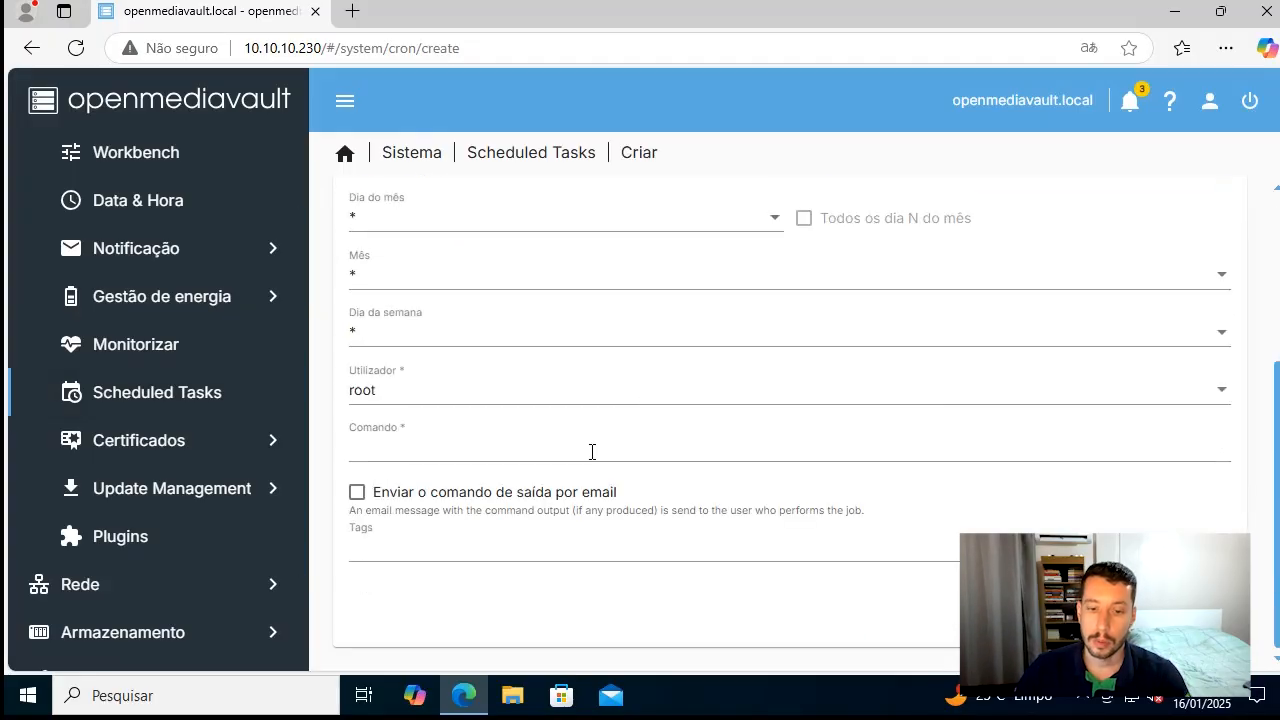
pyautogui.click(544, 447)
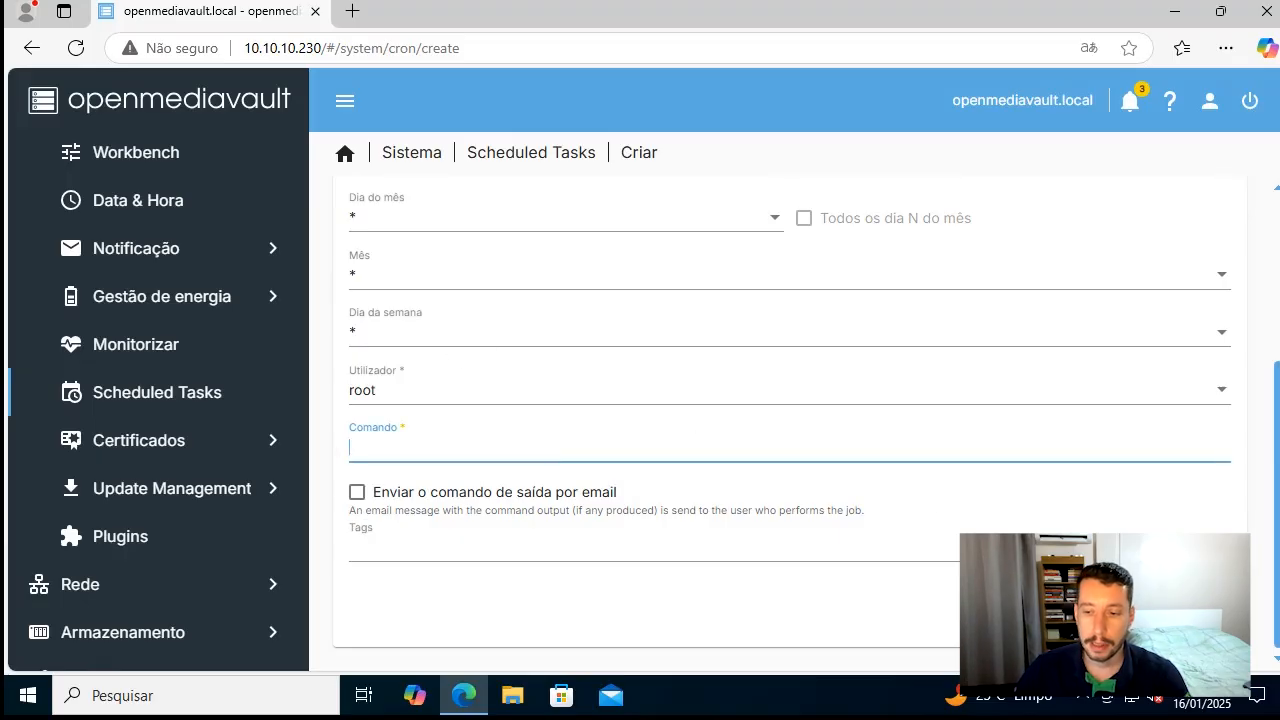
pyautogui.click(1112, 608)
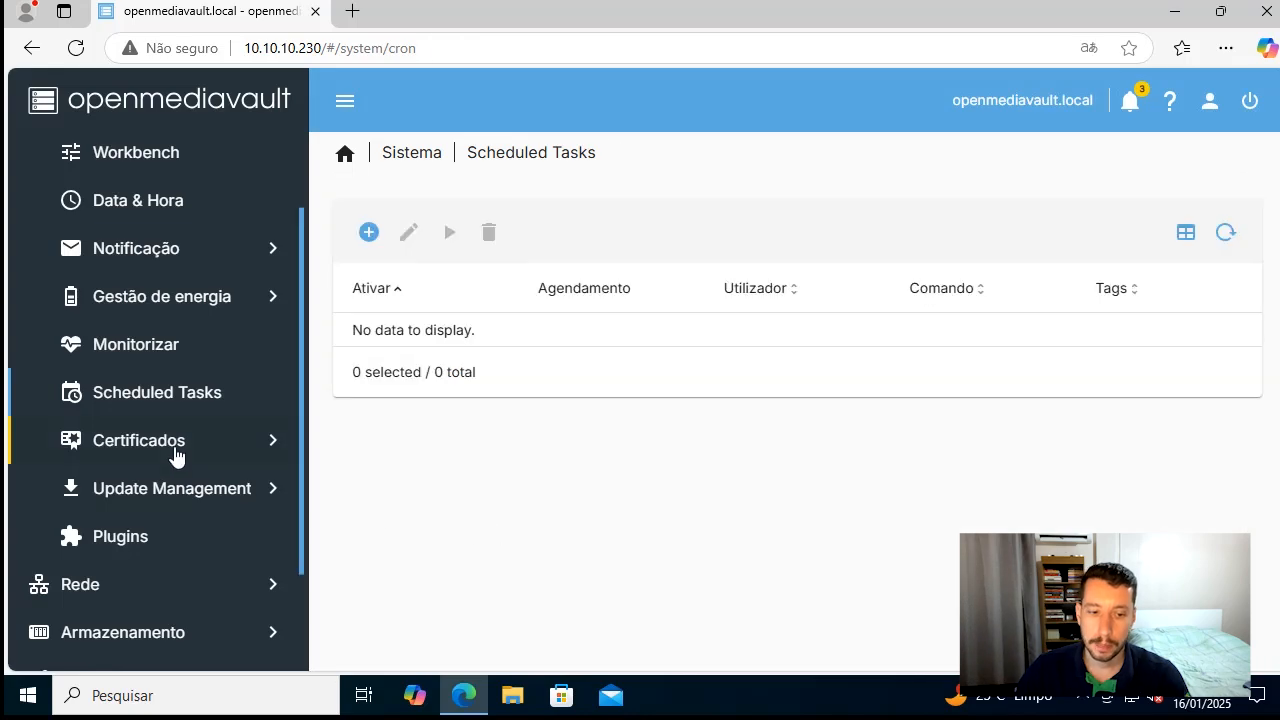
# View the SSH and SSL certificate pages under Certificados
pyautogui.click(175, 456)
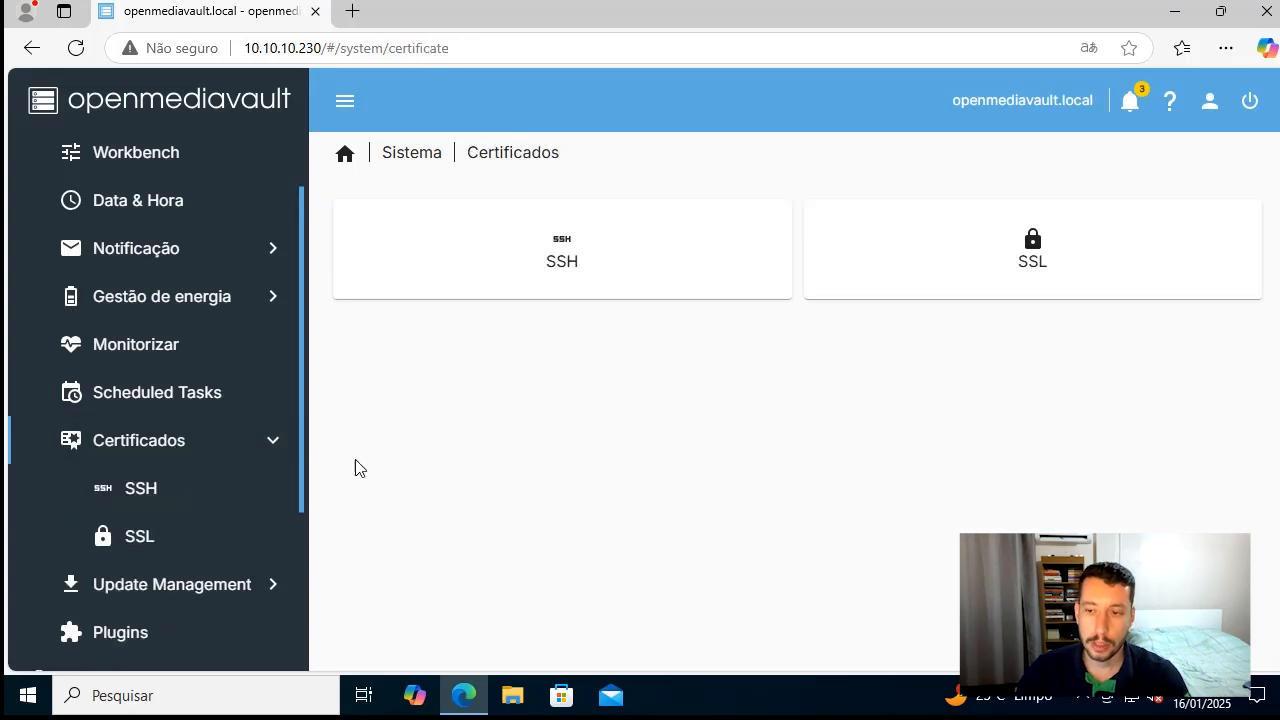
pyautogui.click(186, 490)
pyautogui.click(187, 537)
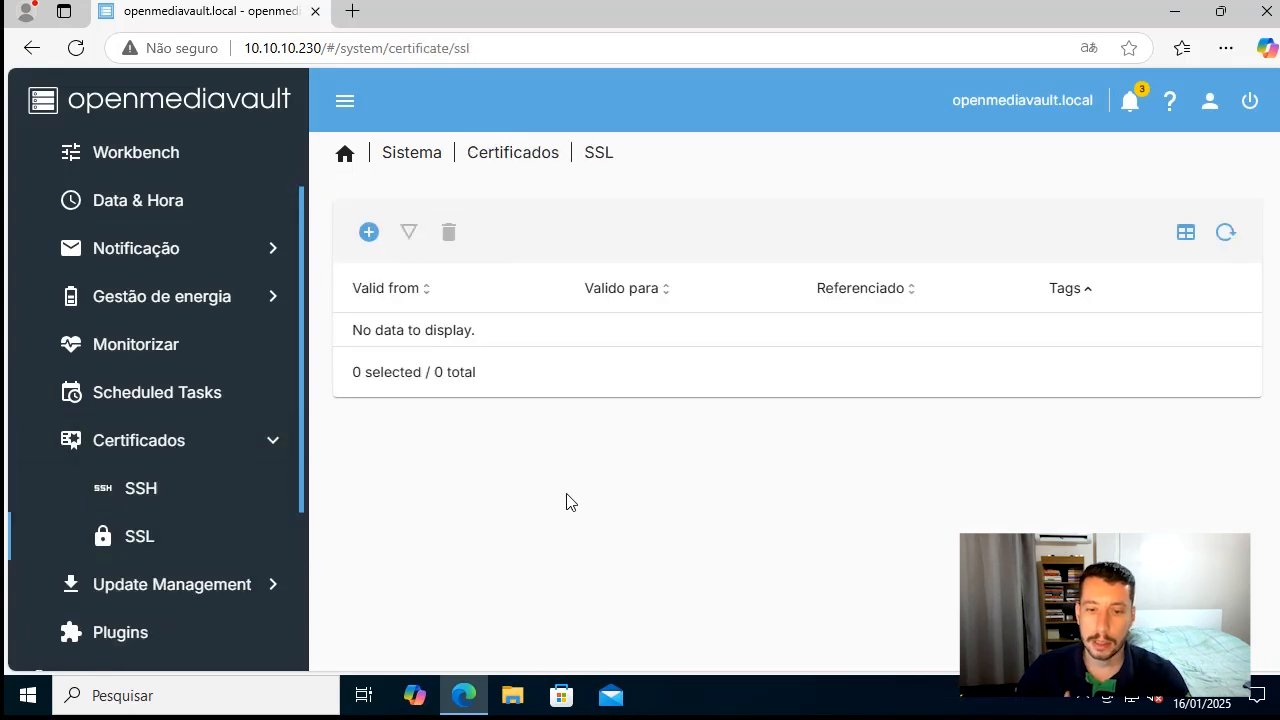
# Check the repository for new package updates in Update Management and select the avahi-daemon package in the list
pyautogui.scroll(-1, 226, 517)
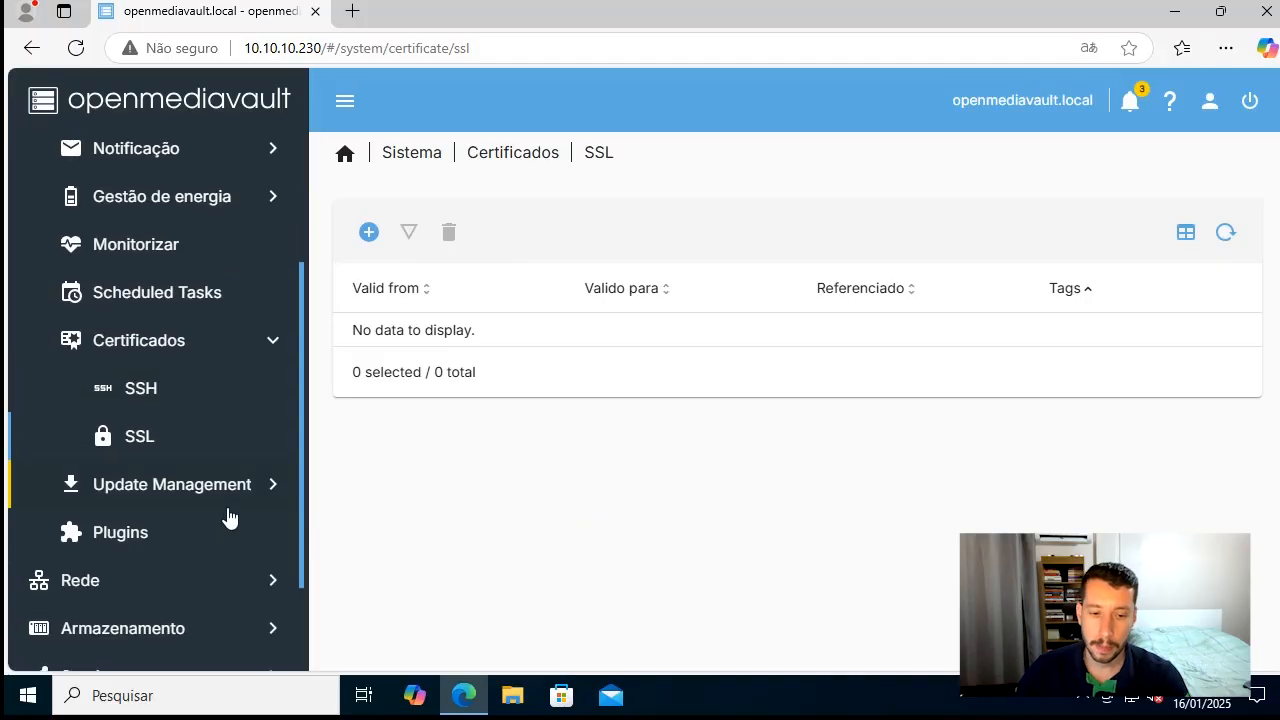
pyautogui.click(195, 500)
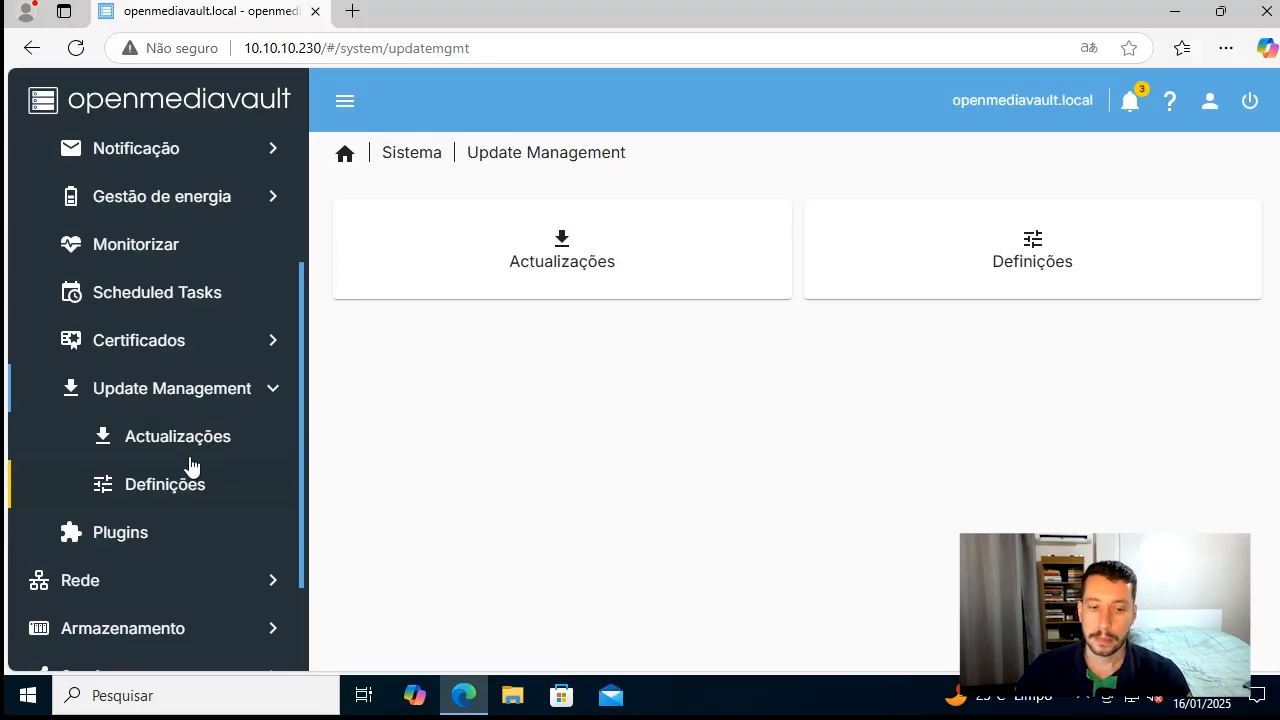
pyautogui.click(205, 446)
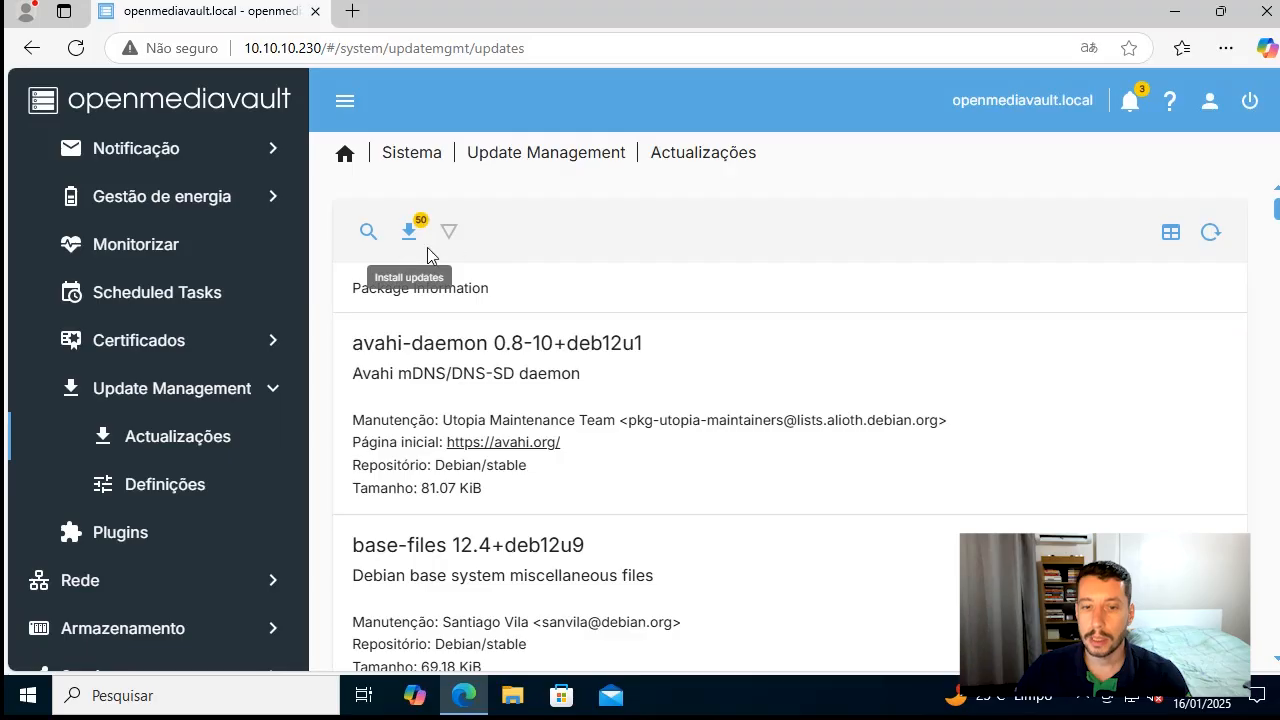
pyautogui.click(368, 235)
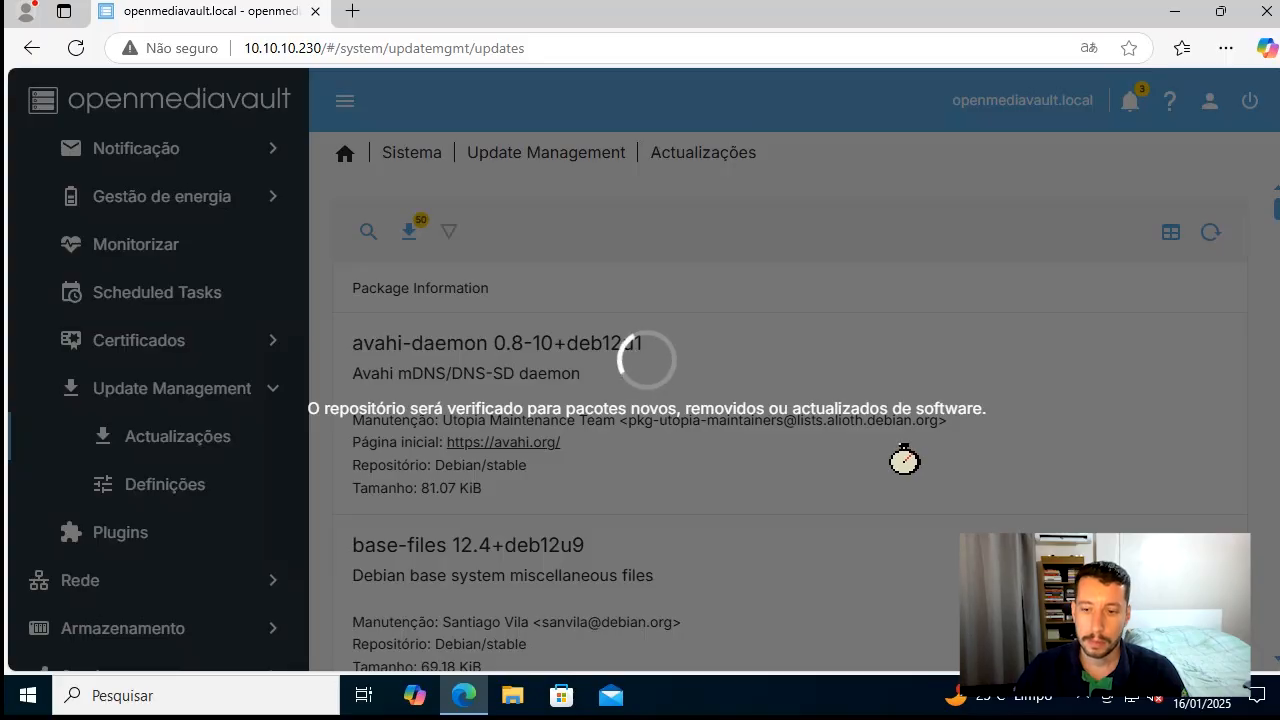
pyautogui.moveTo(1000, 695)
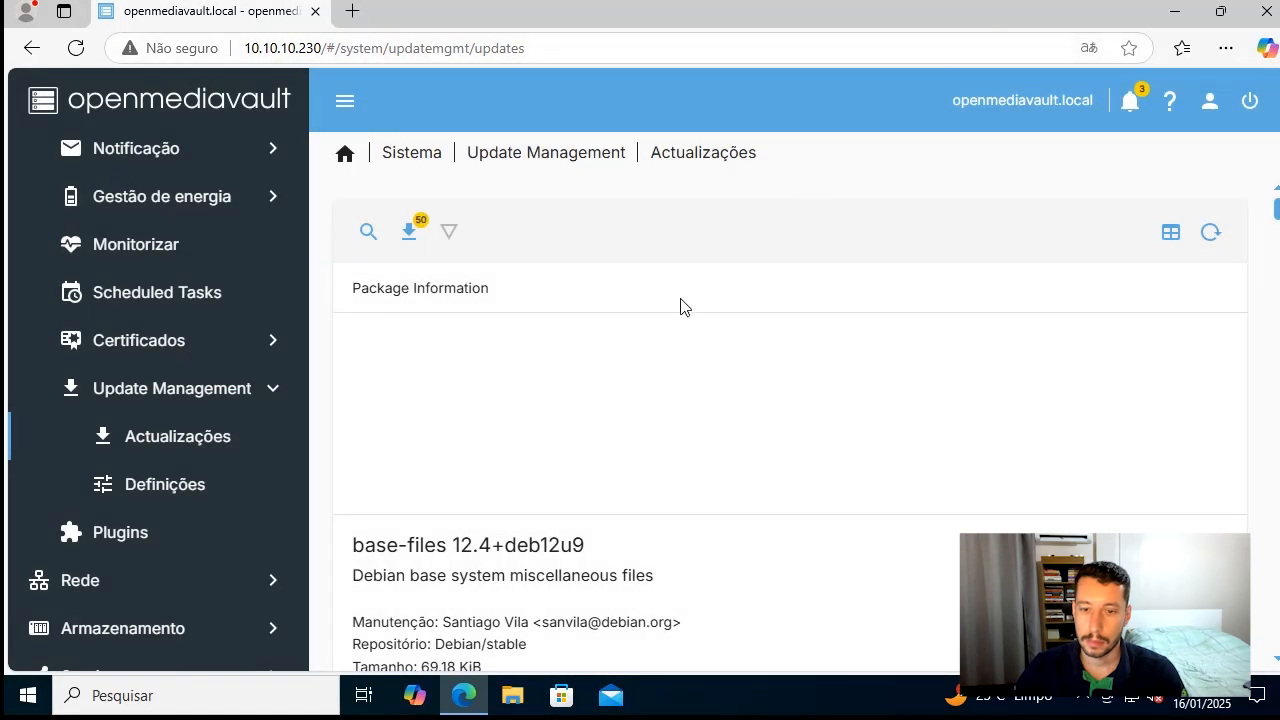
pyautogui.click(608, 376)
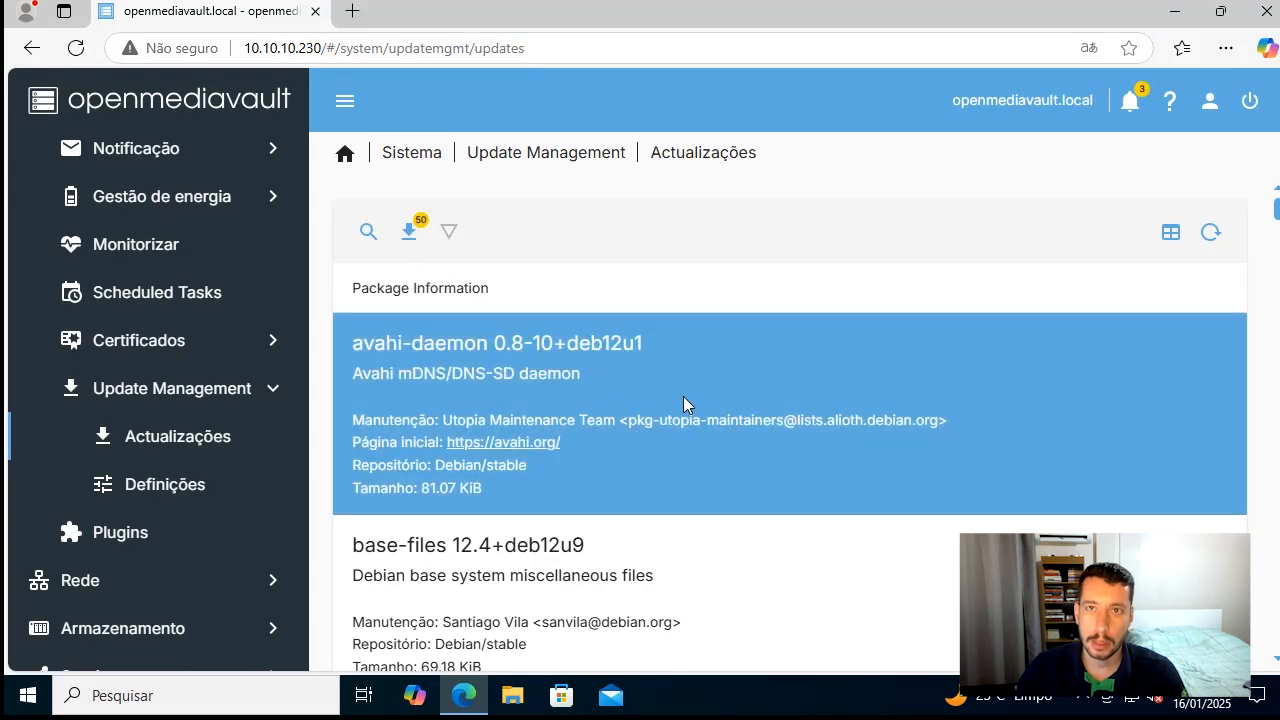
# Review the update source settings, temporarily enable Pre-release updates, and discard the change
pyautogui.click(186, 486)
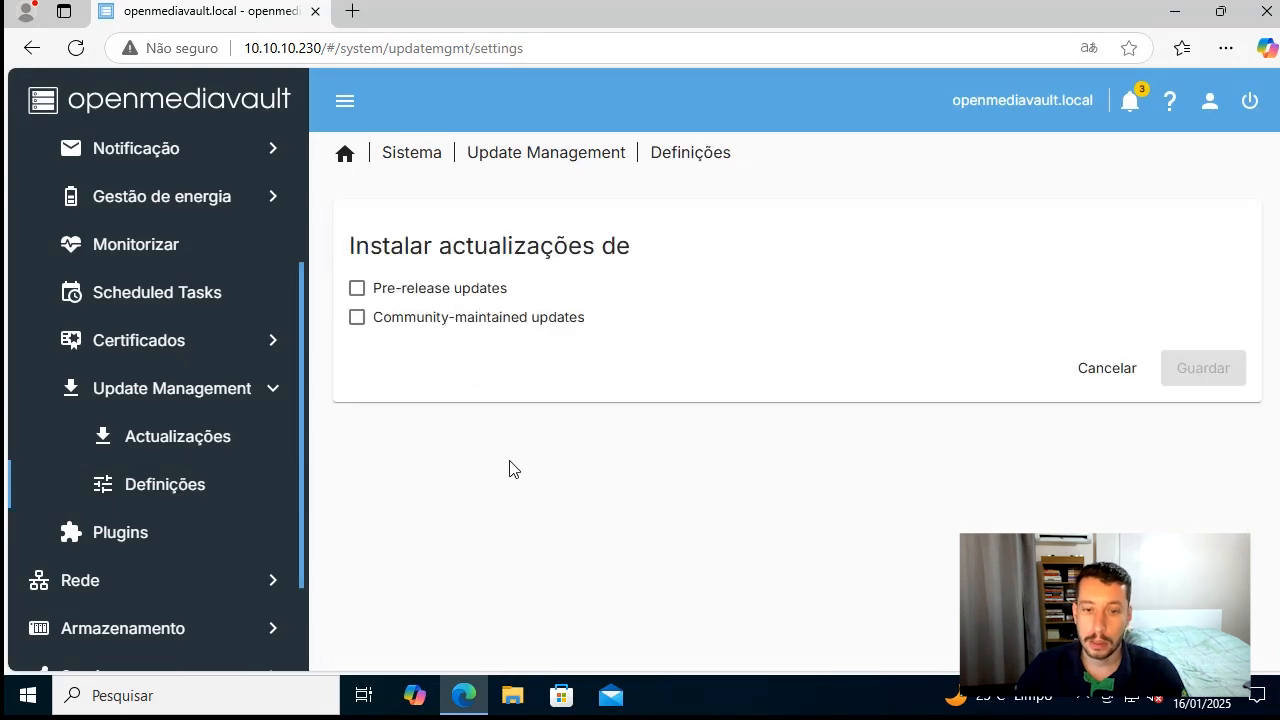
pyautogui.moveTo(433, 248); pyautogui.dragTo(630, 252)
pyautogui.click(357, 289)
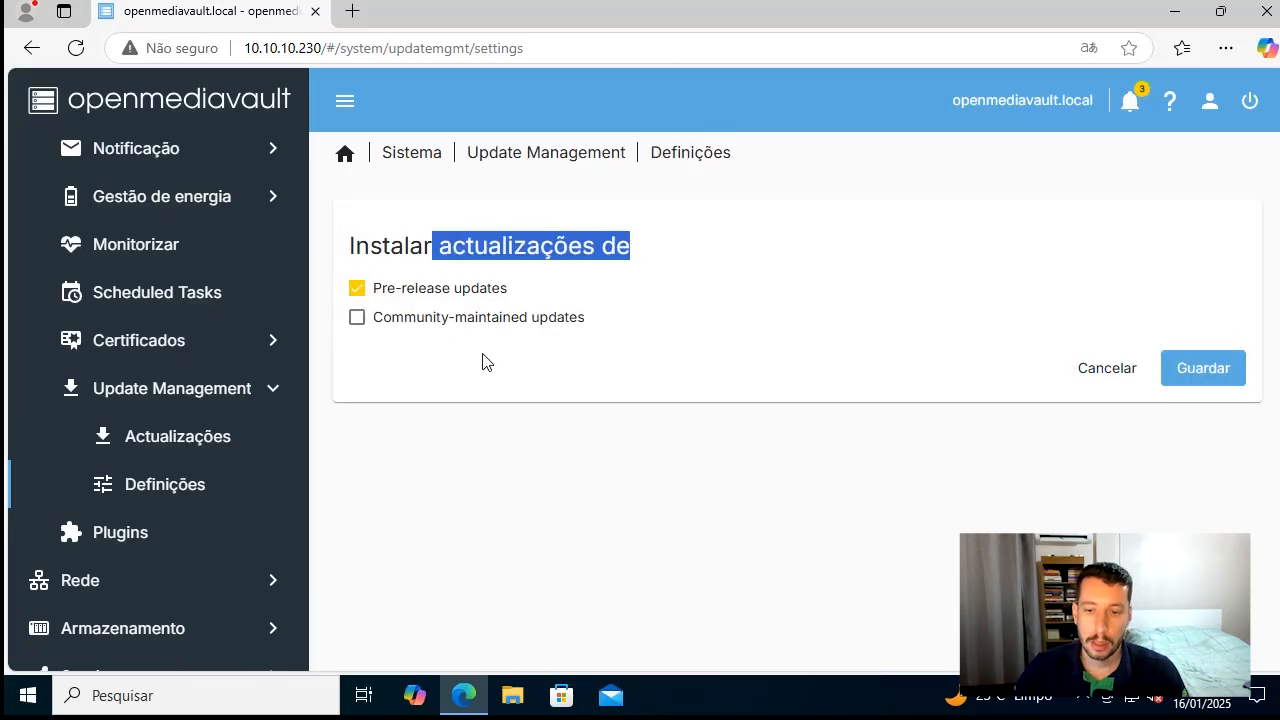
pyautogui.click(470, 295)
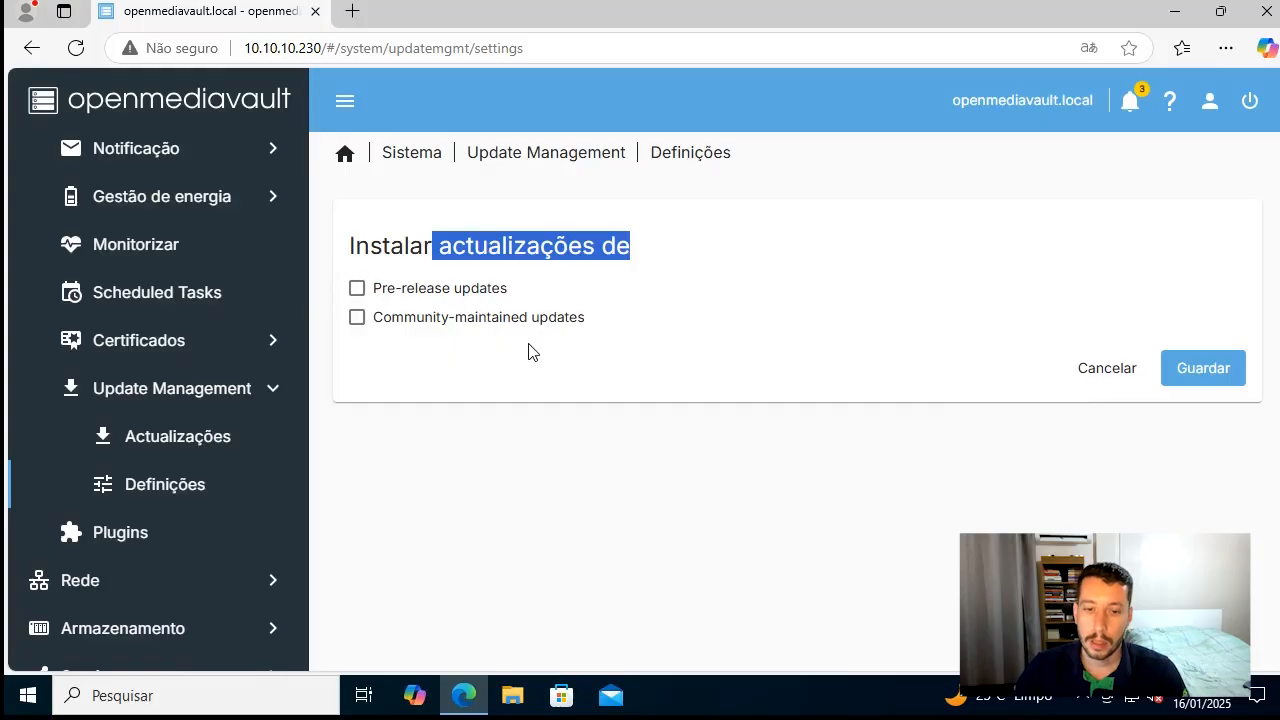
pyautogui.click(1088, 380)
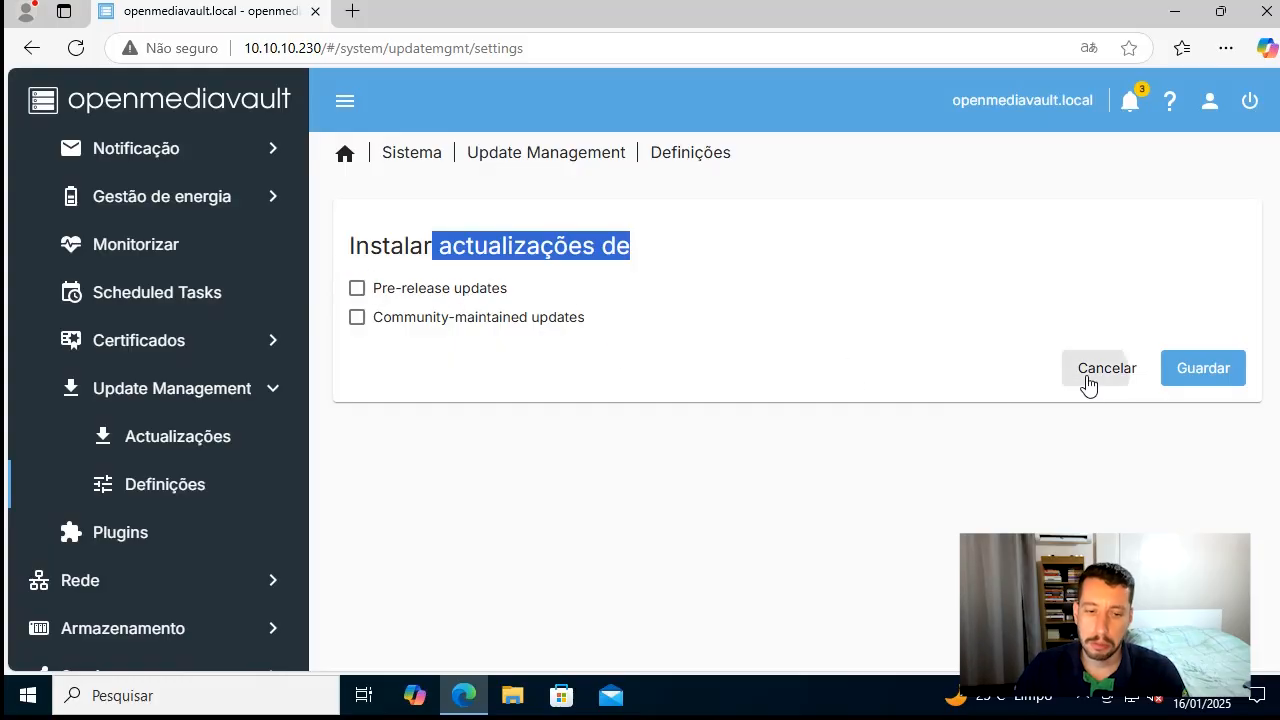
pyautogui.click(880, 421)
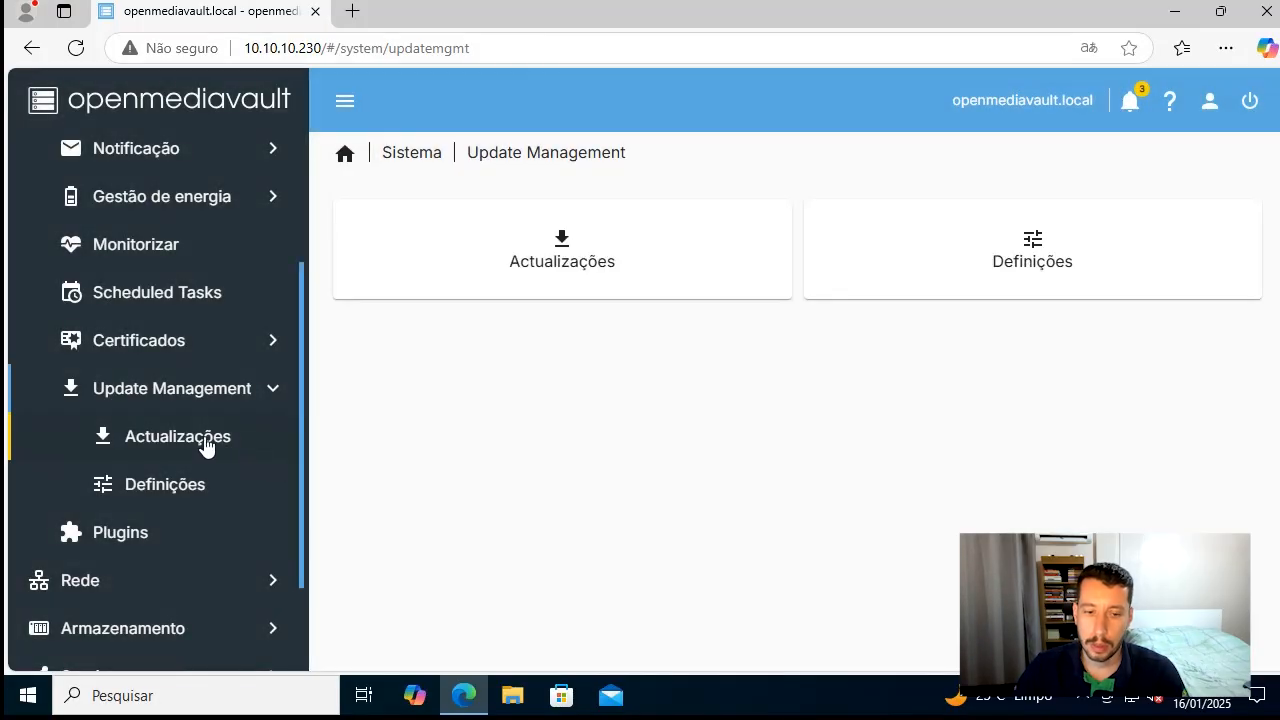
# Install all available package updates from Actualizações, confirm the upgrade of all packages, and check the end of the upgrade output
pyautogui.click(206, 446)
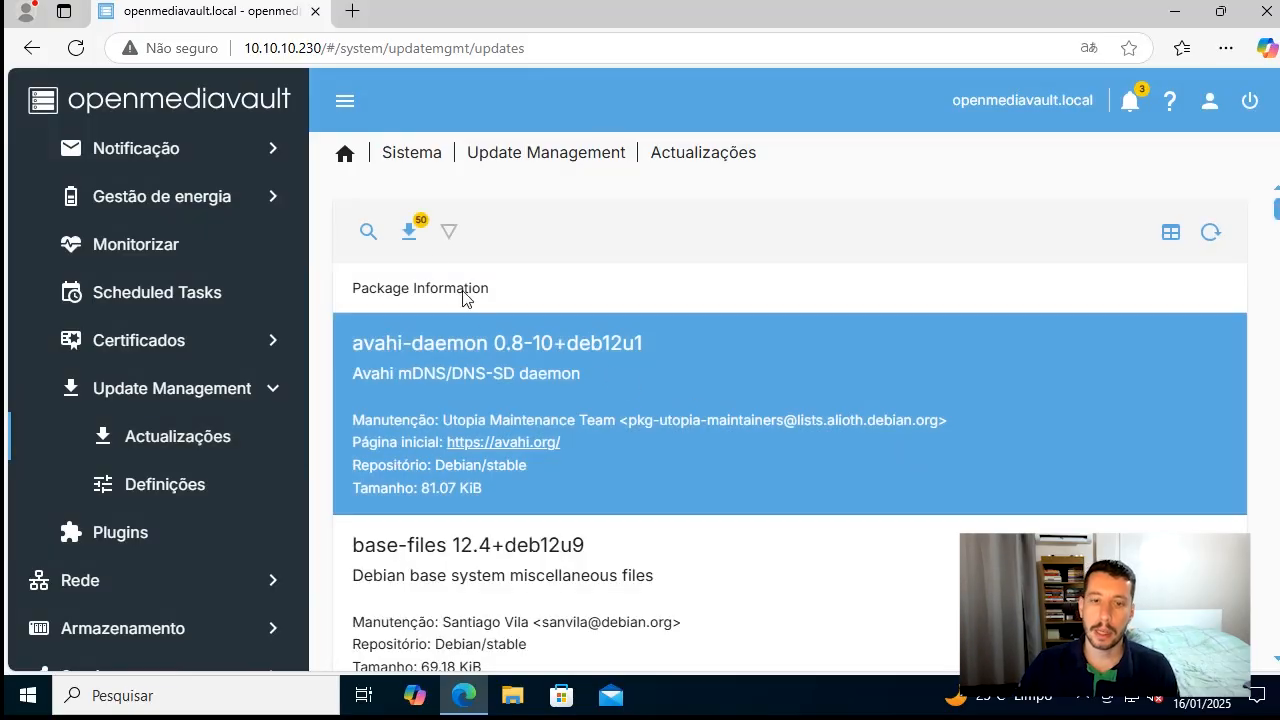
pyautogui.click(410, 234)
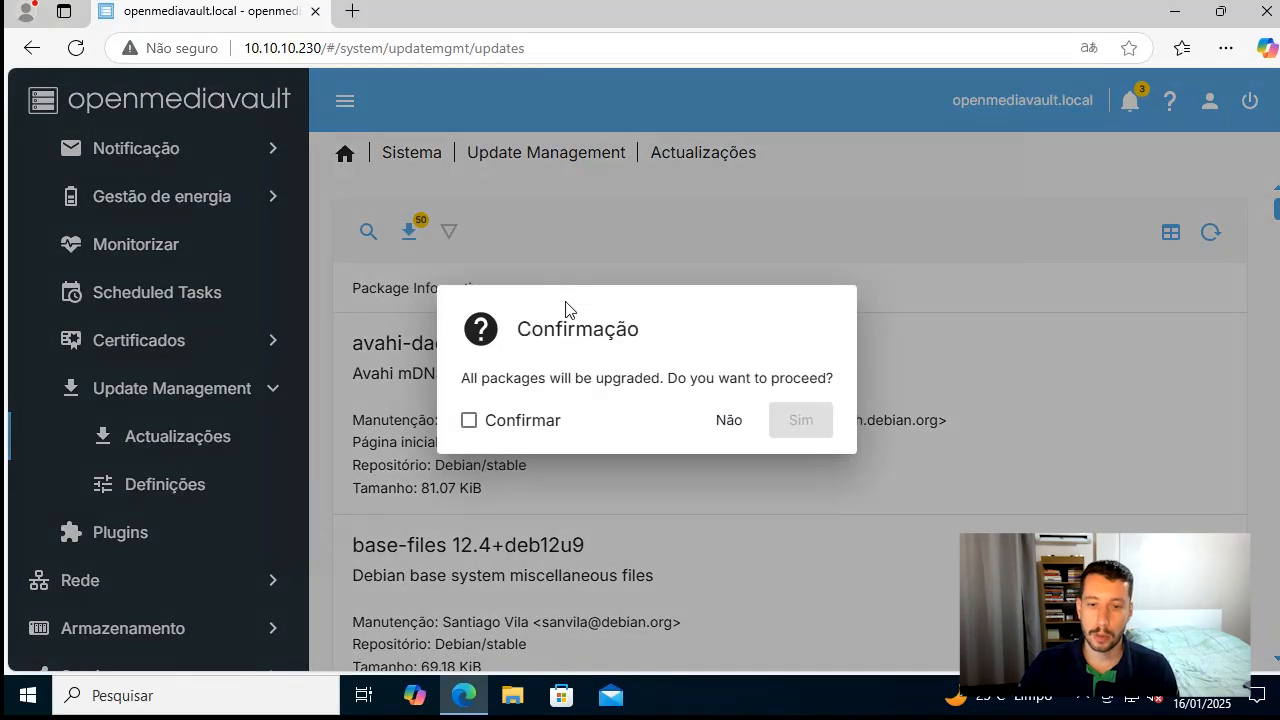
pyautogui.click(552, 431)
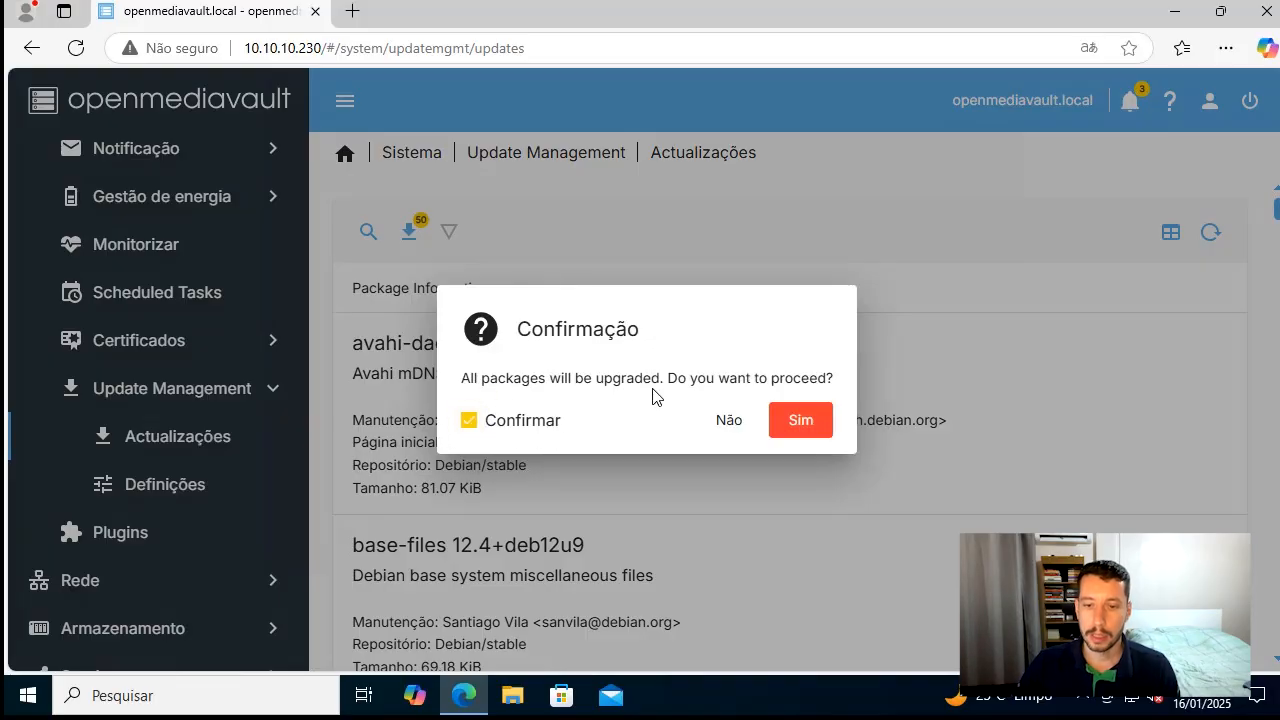
pyautogui.moveTo(661, 379); pyautogui.dragTo(810, 381)
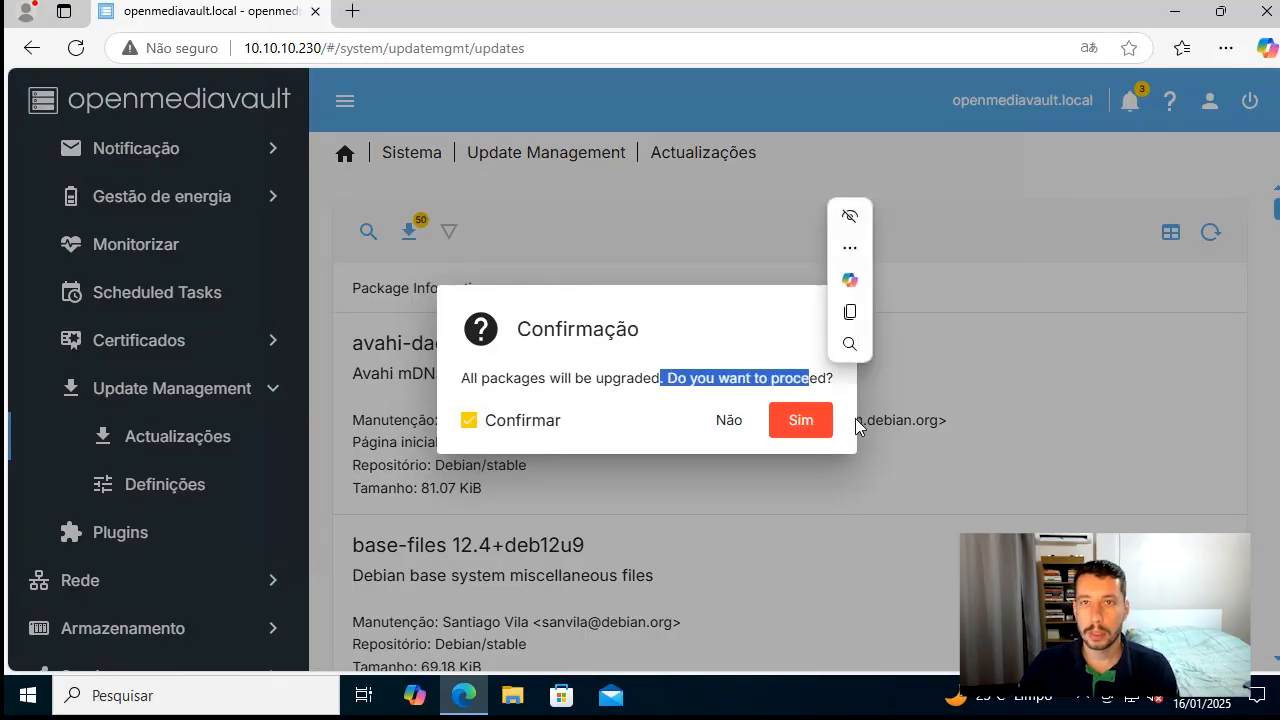
pyautogui.click(630, 384)
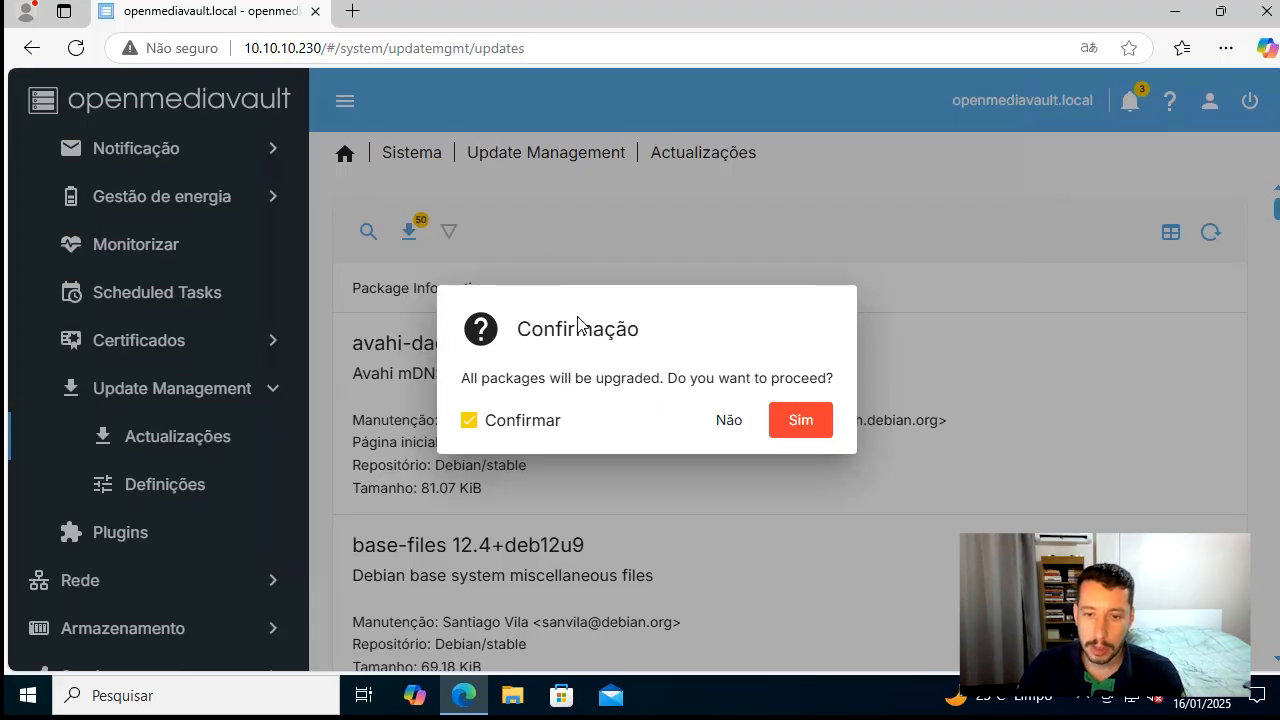
pyautogui.moveTo(478, 380); pyautogui.dragTo(797, 384)
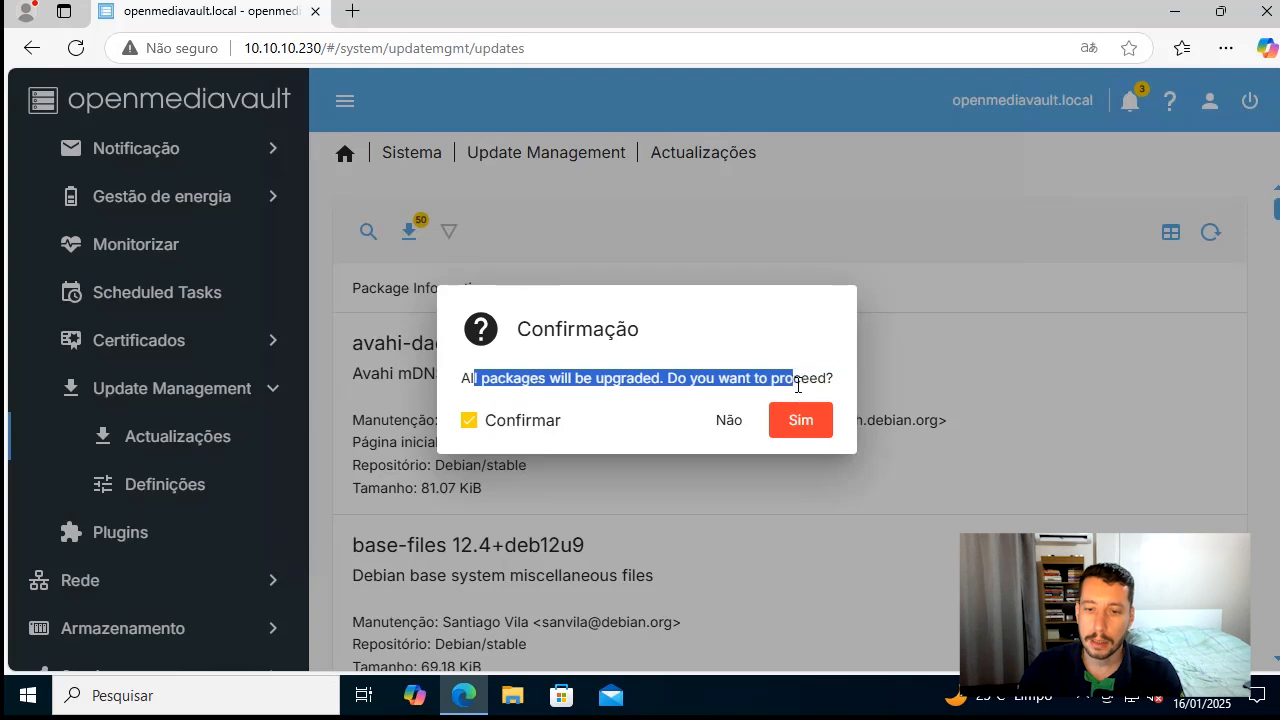
pyautogui.doubleClick(574, 343)
pyautogui.click(564, 373)
pyautogui.doubleClick(564, 376)
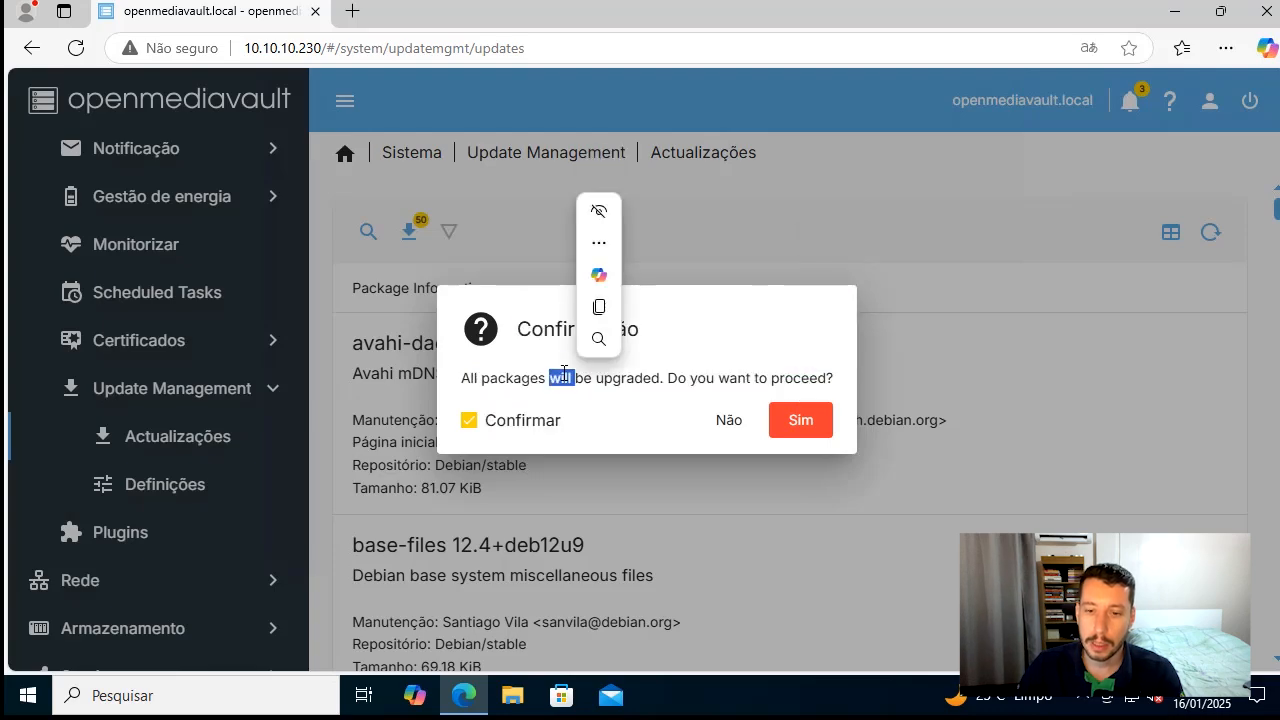
pyautogui.click(805, 420)
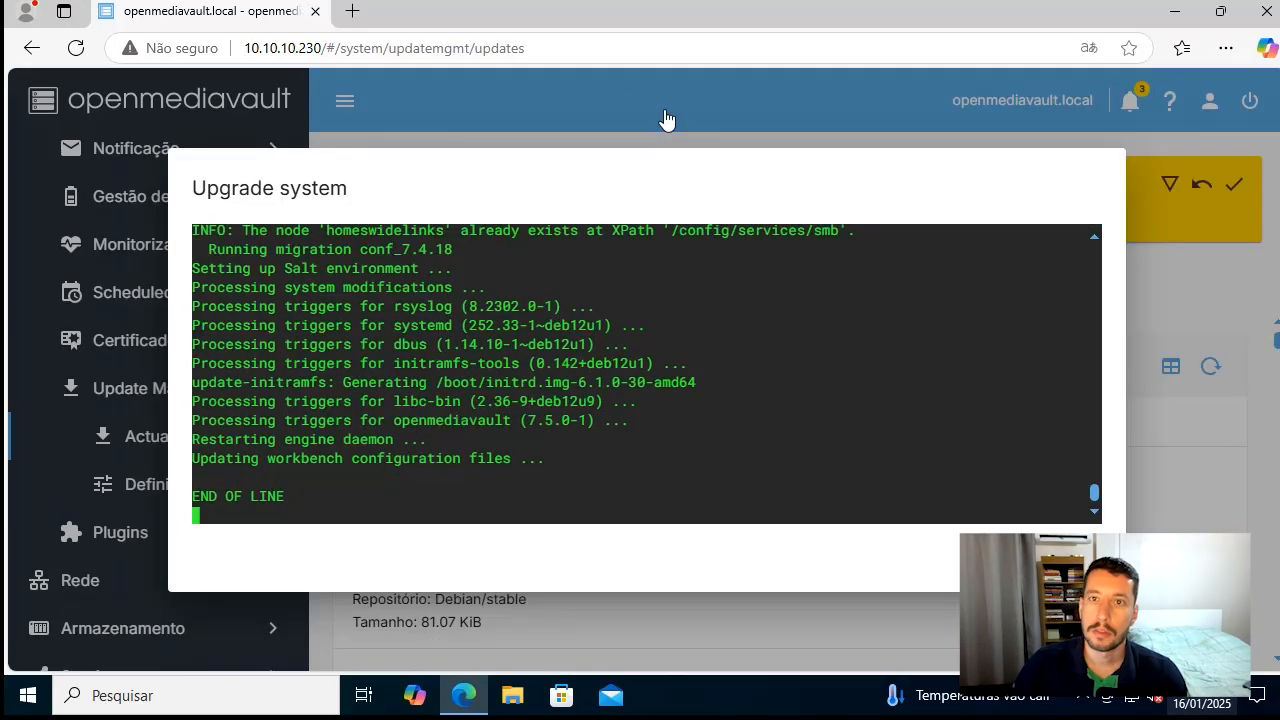
pyautogui.tripleClick(300, 504)
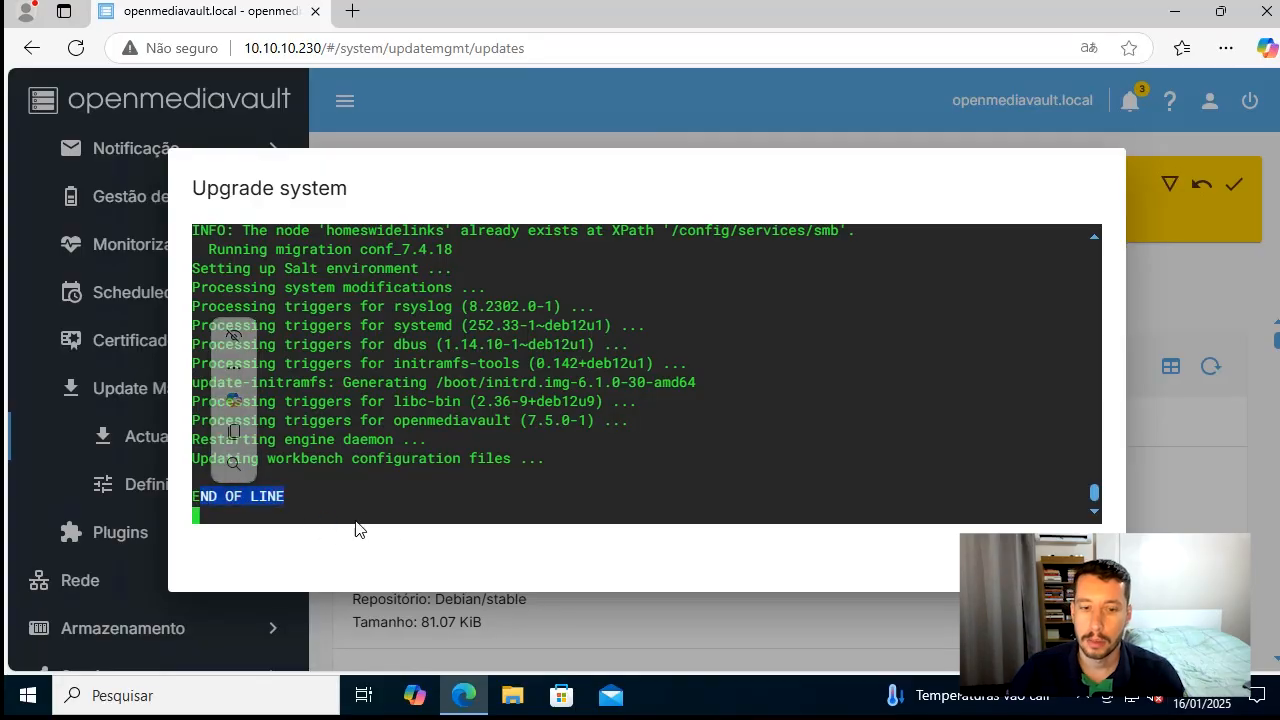
pyautogui.click(405, 544)
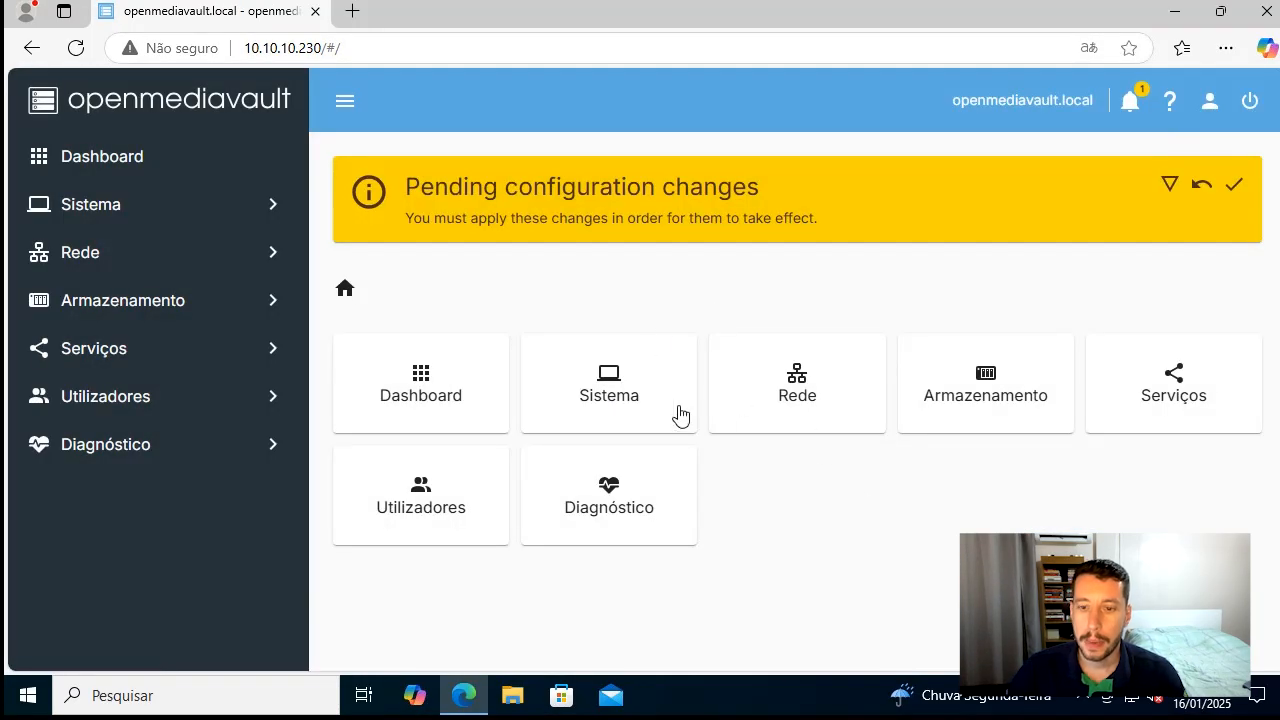
# Show the details of the pending configuration changes and apply them
pyautogui.moveTo(410, 192); pyautogui.dragTo(762, 190)
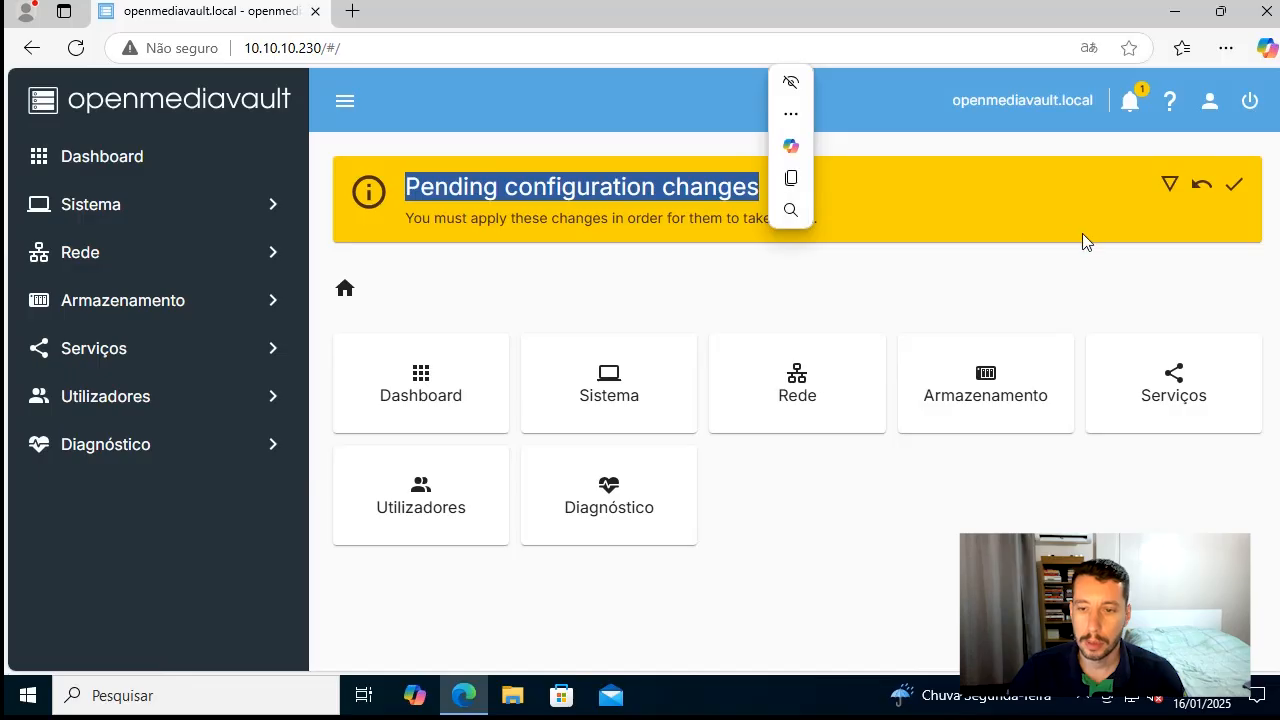
pyautogui.click(1171, 188)
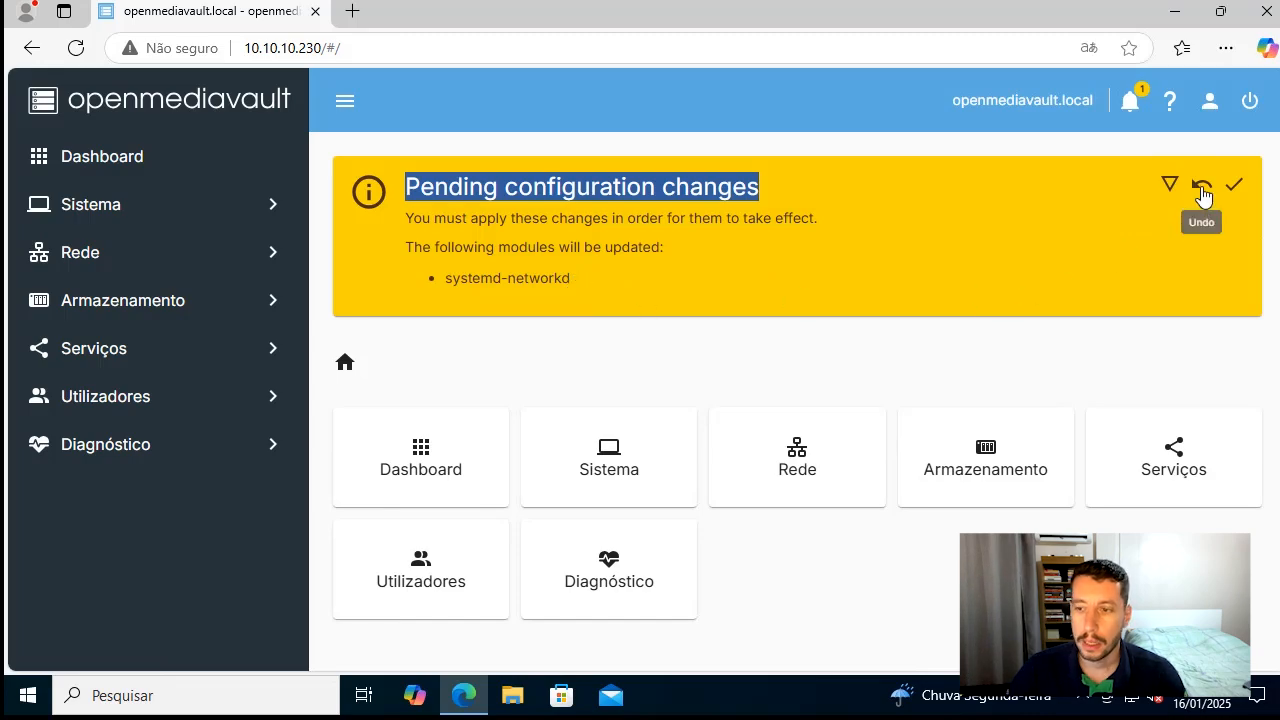
pyautogui.click(1236, 188)
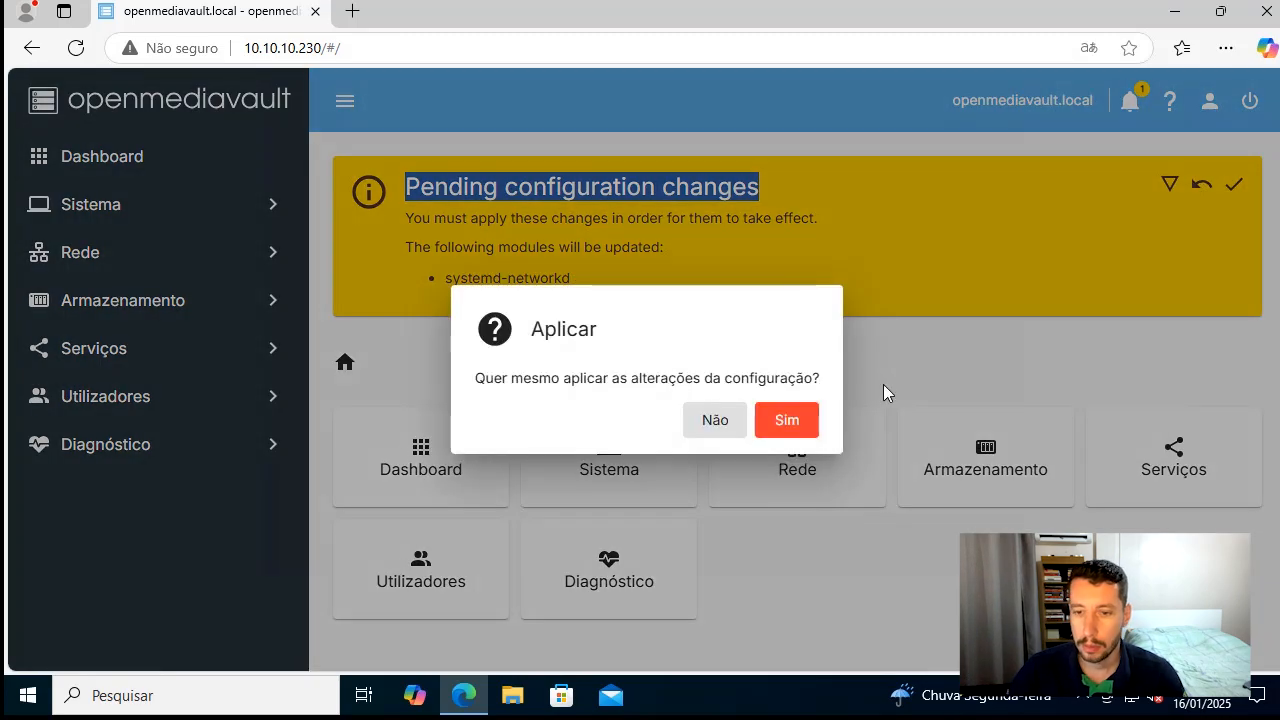
pyautogui.click(808, 423)
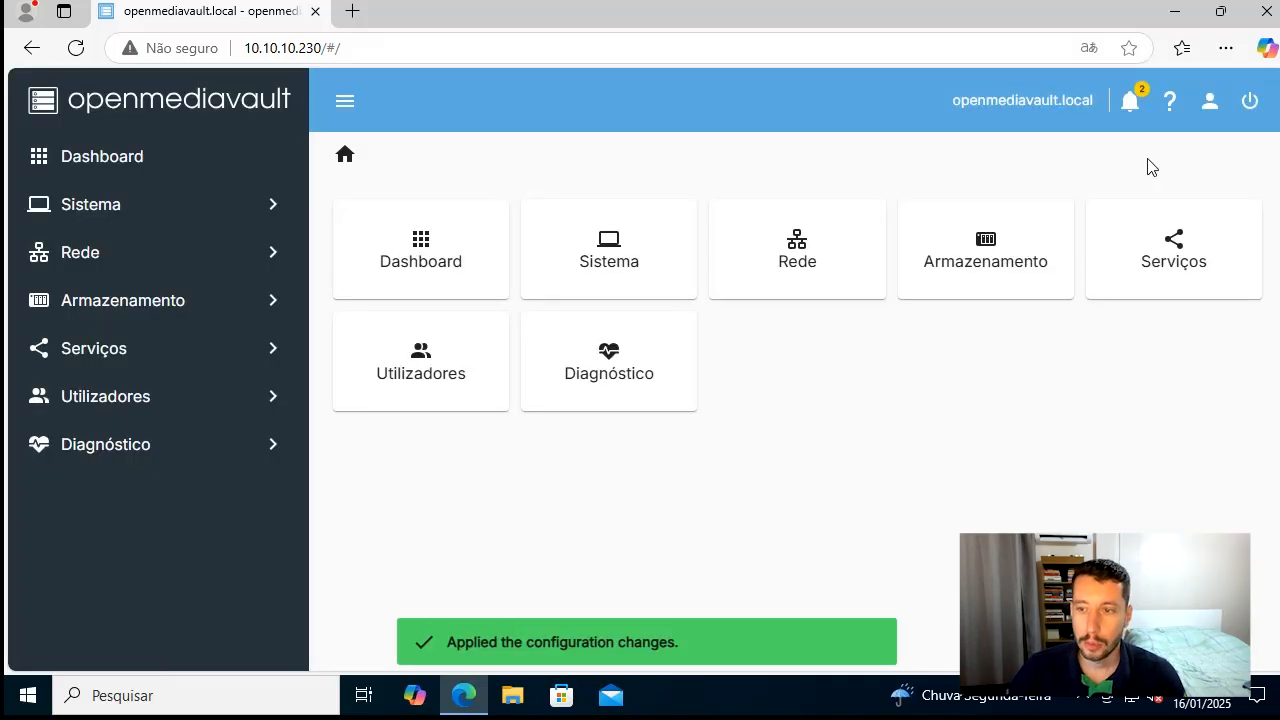
# Open the list of system notifications
pyautogui.click(1132, 102)
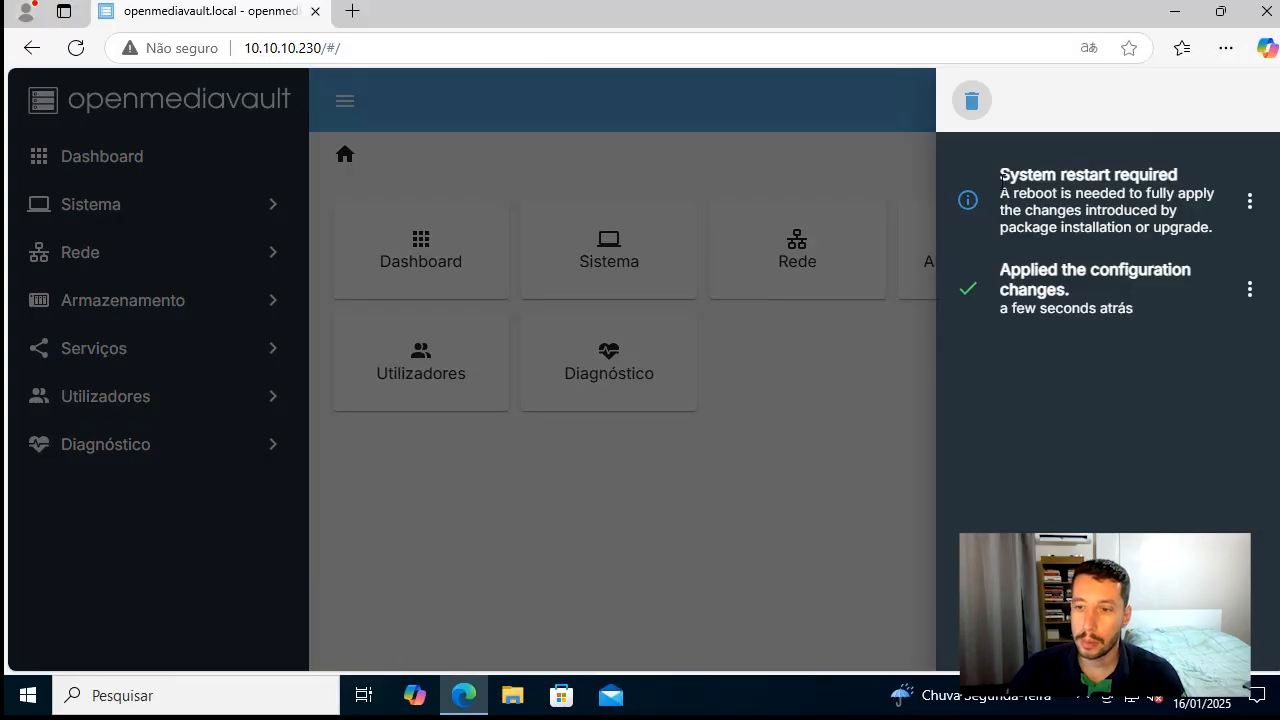
# Read the system restart notification and close the notification list
pyautogui.moveTo(1003, 178); pyautogui.dragTo(1215, 236)
pyautogui.click(1207, 238)
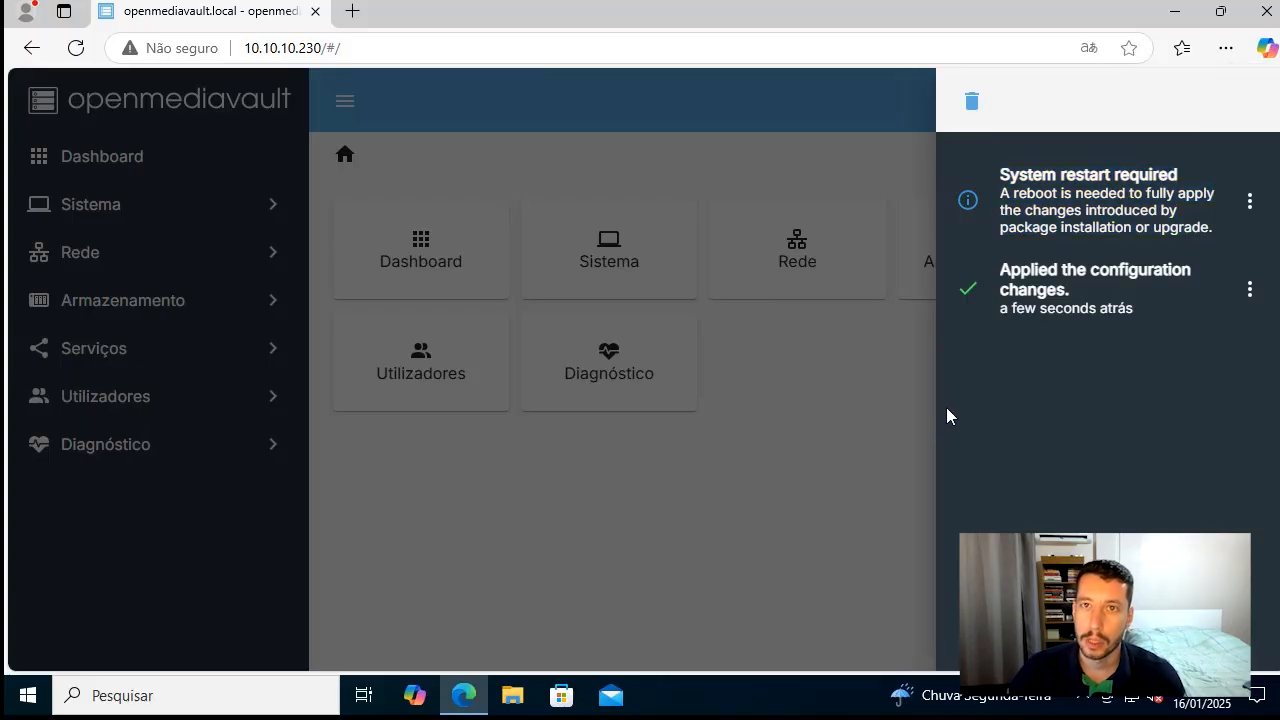
pyautogui.click(864, 430)
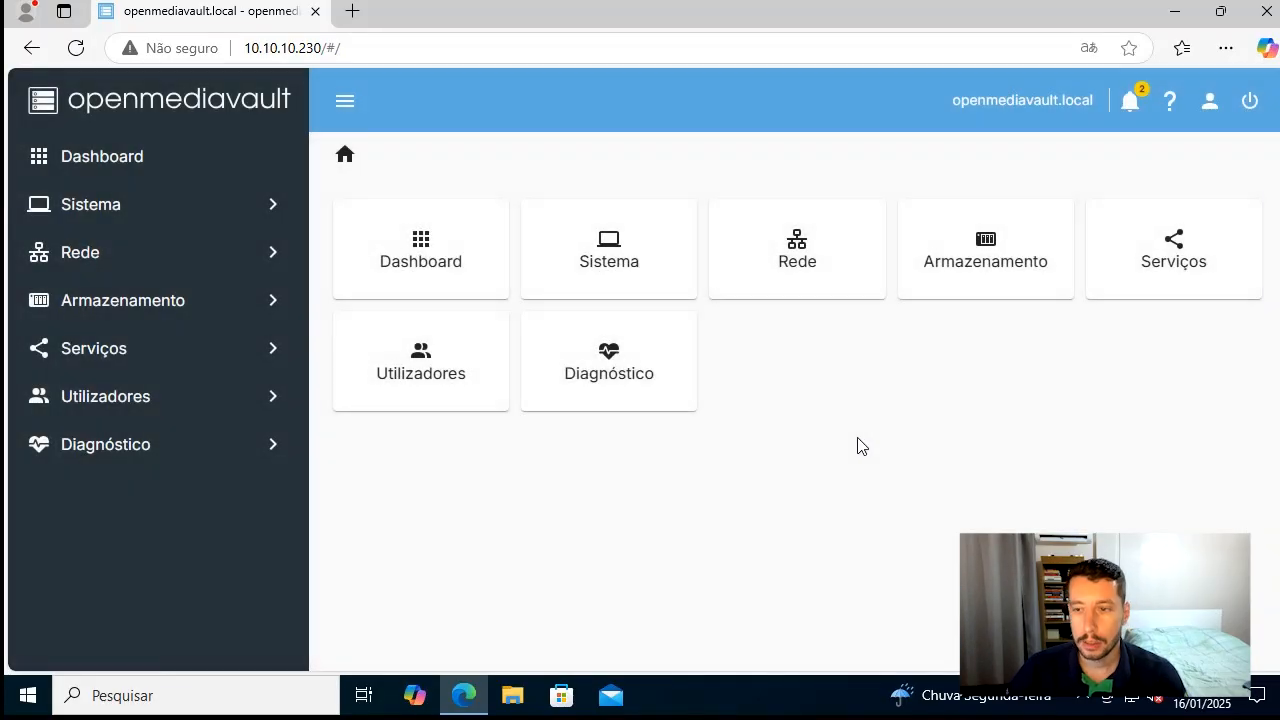
# Restart the openmediavault system, confirm the restart, and bring the virtual machine console into view to follow the boot
pyautogui.click(1250, 102)
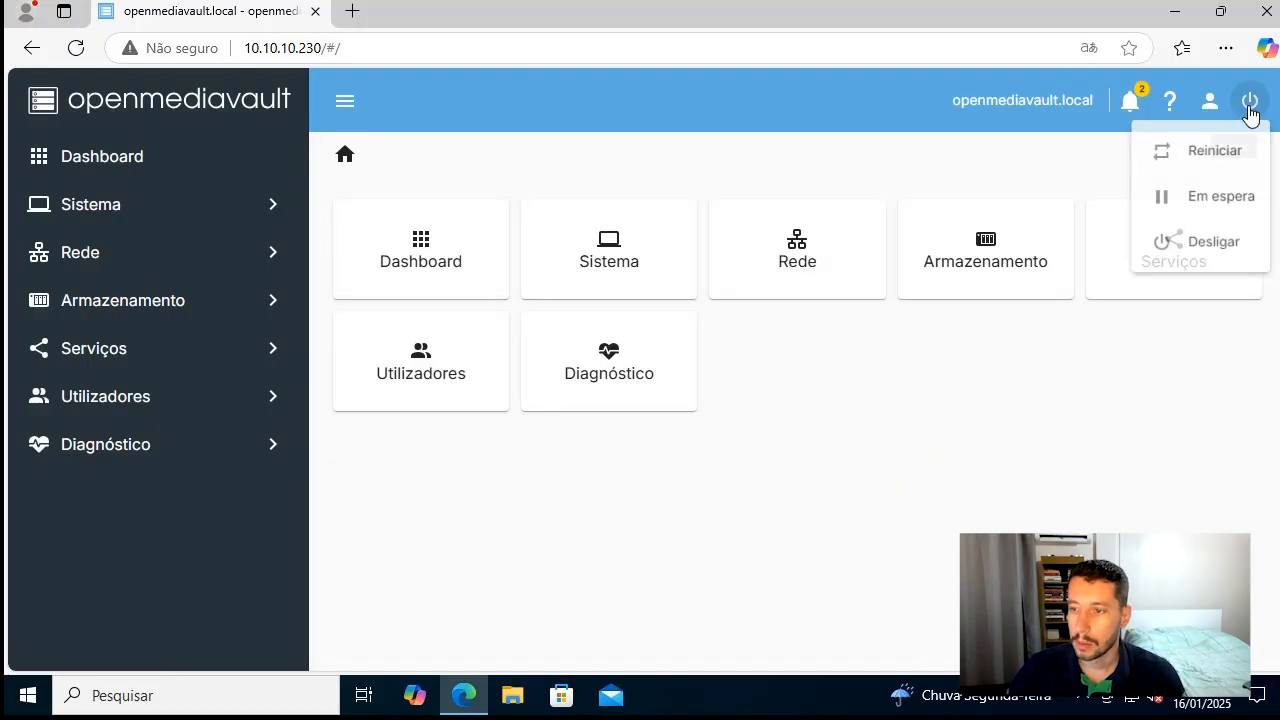
pyautogui.click(1183, 165)
pyautogui.click(586, 428)
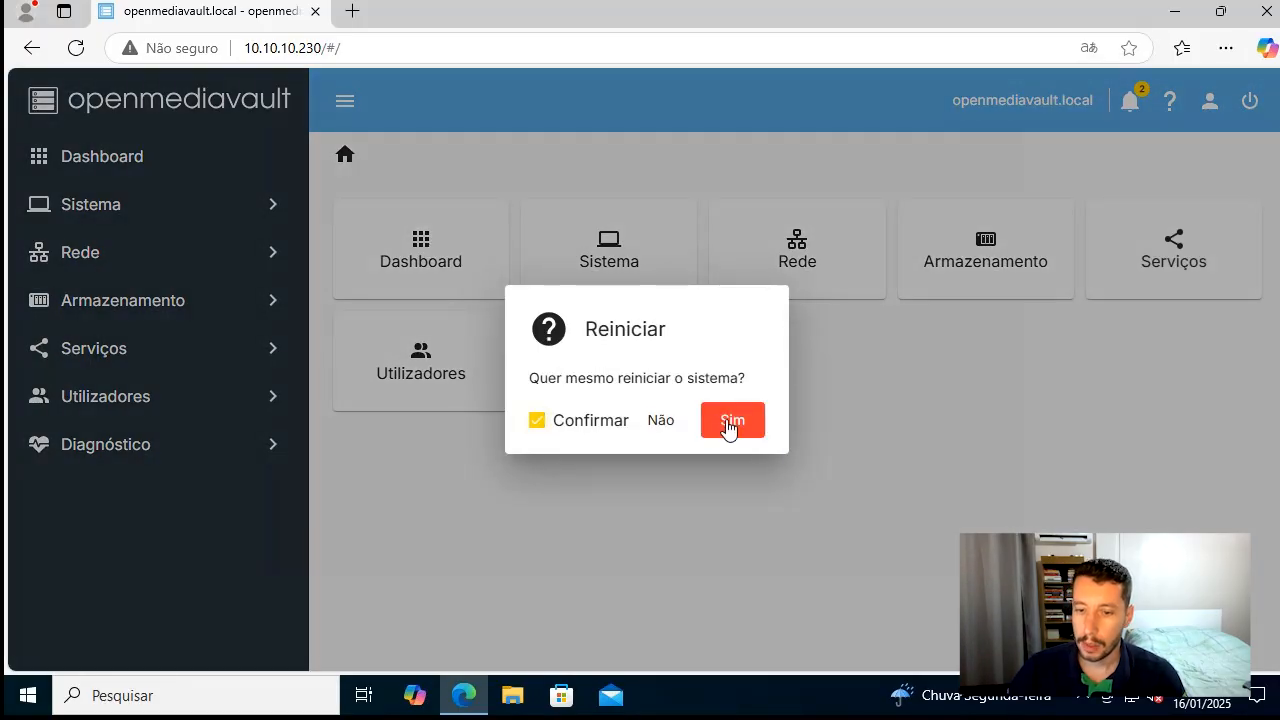
pyautogui.click(730, 420)
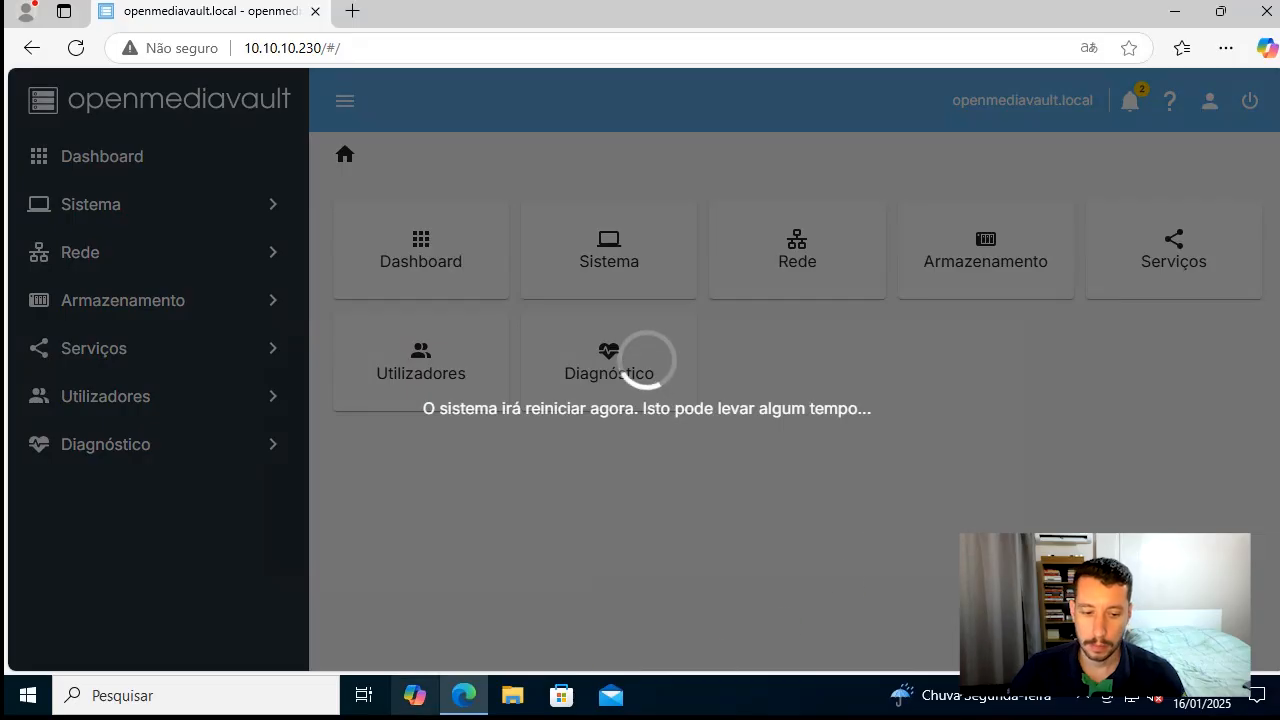
pyautogui.click(12, 712)
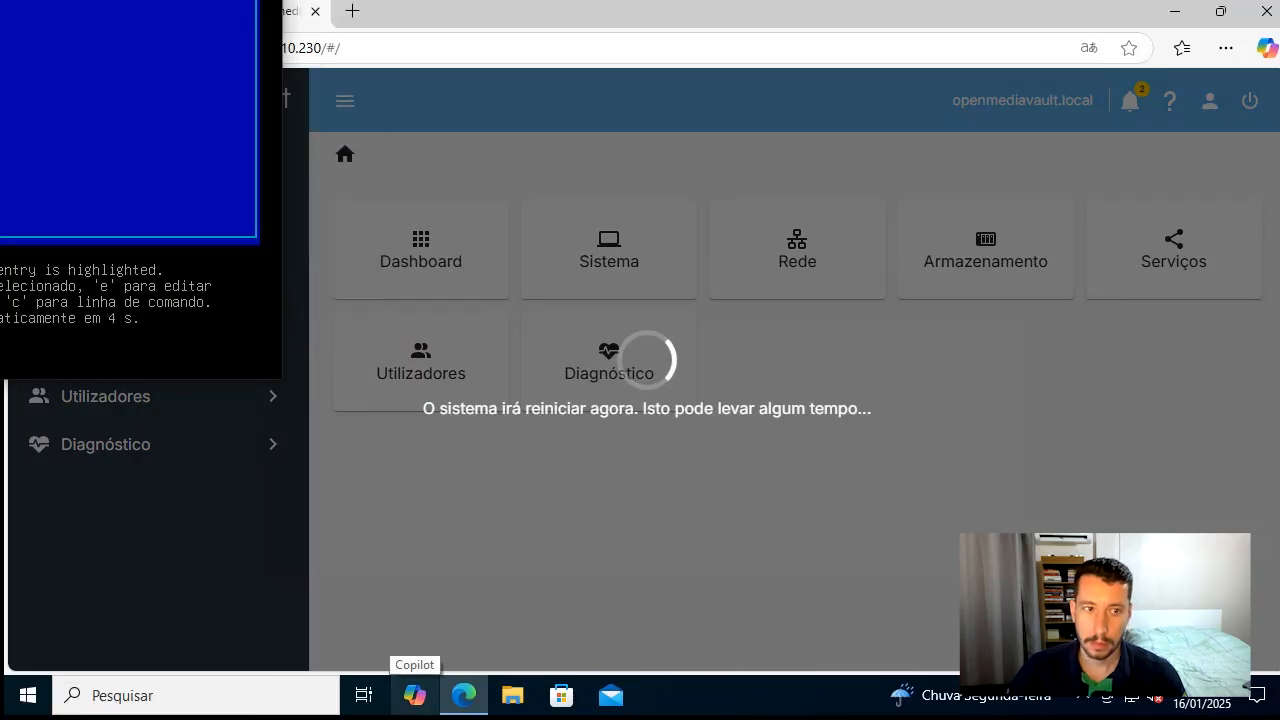
pyautogui.moveTo(52, 0); pyautogui.dragTo(643, 47)
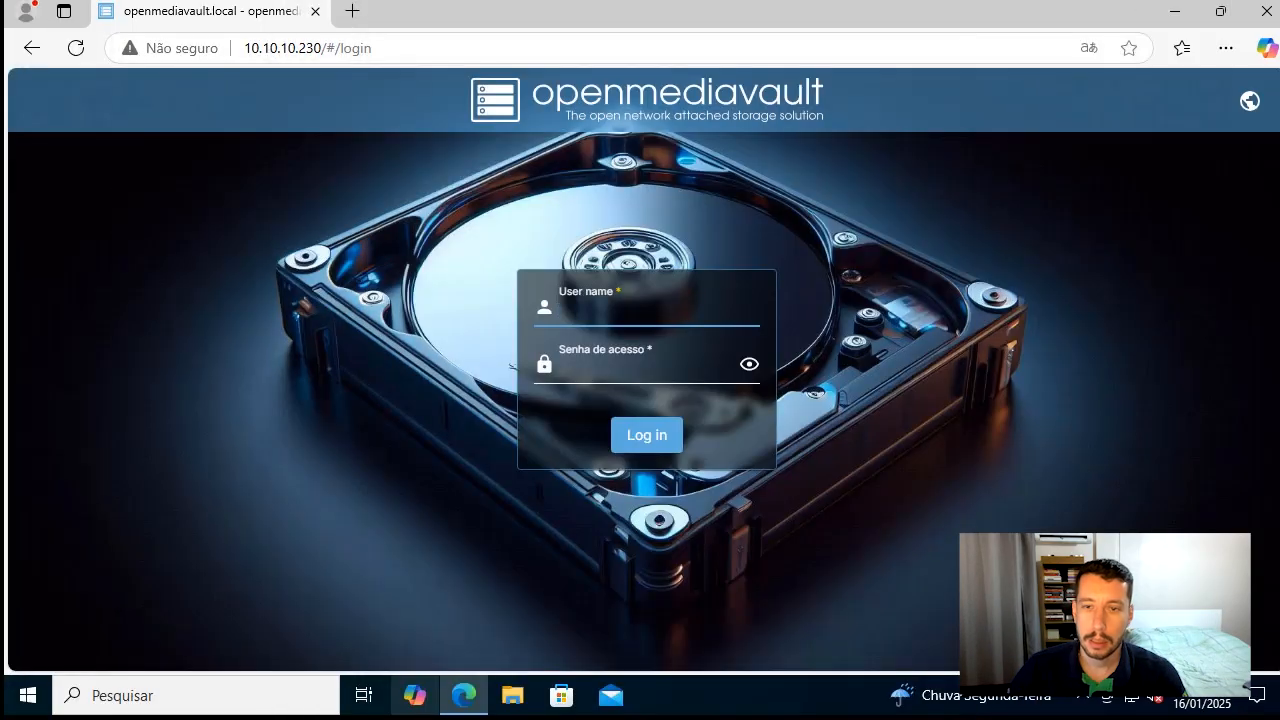
# Log back in to the web interface as admin with the account password and decline saving it in the browser
pyautogui.click(663, 316)
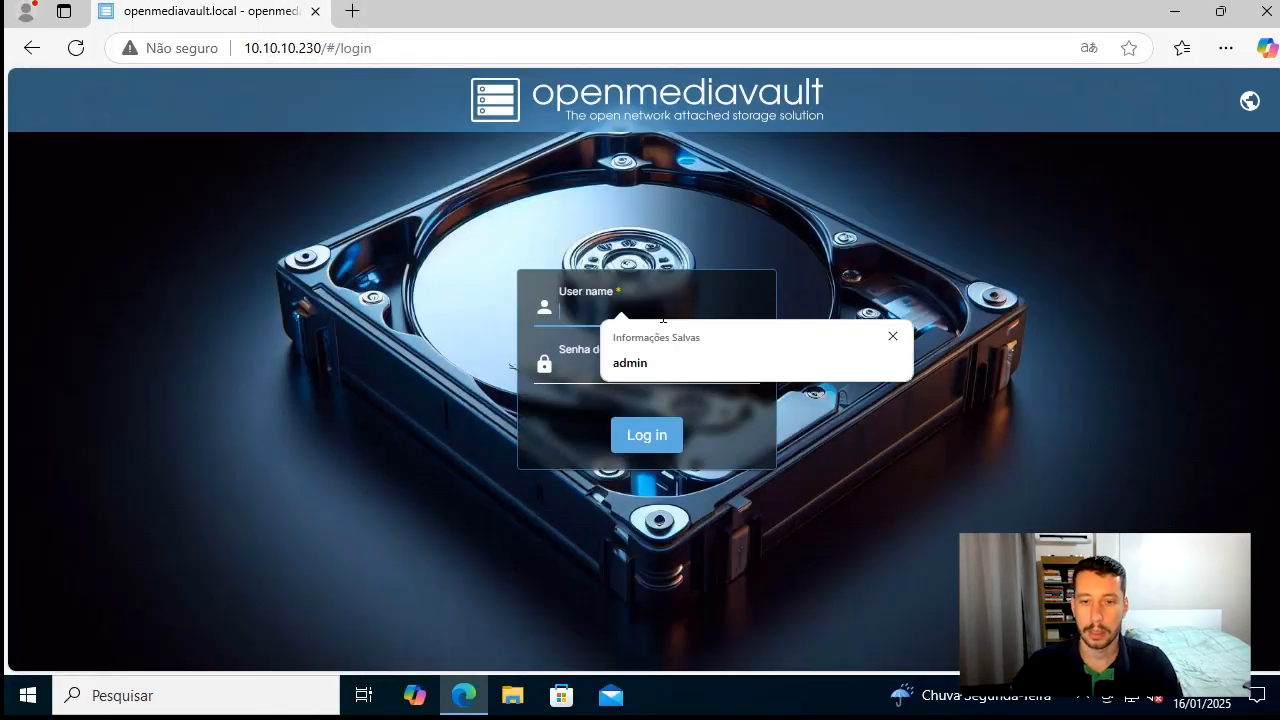
pyautogui.press('Down')
pyautogui.press('Tab')
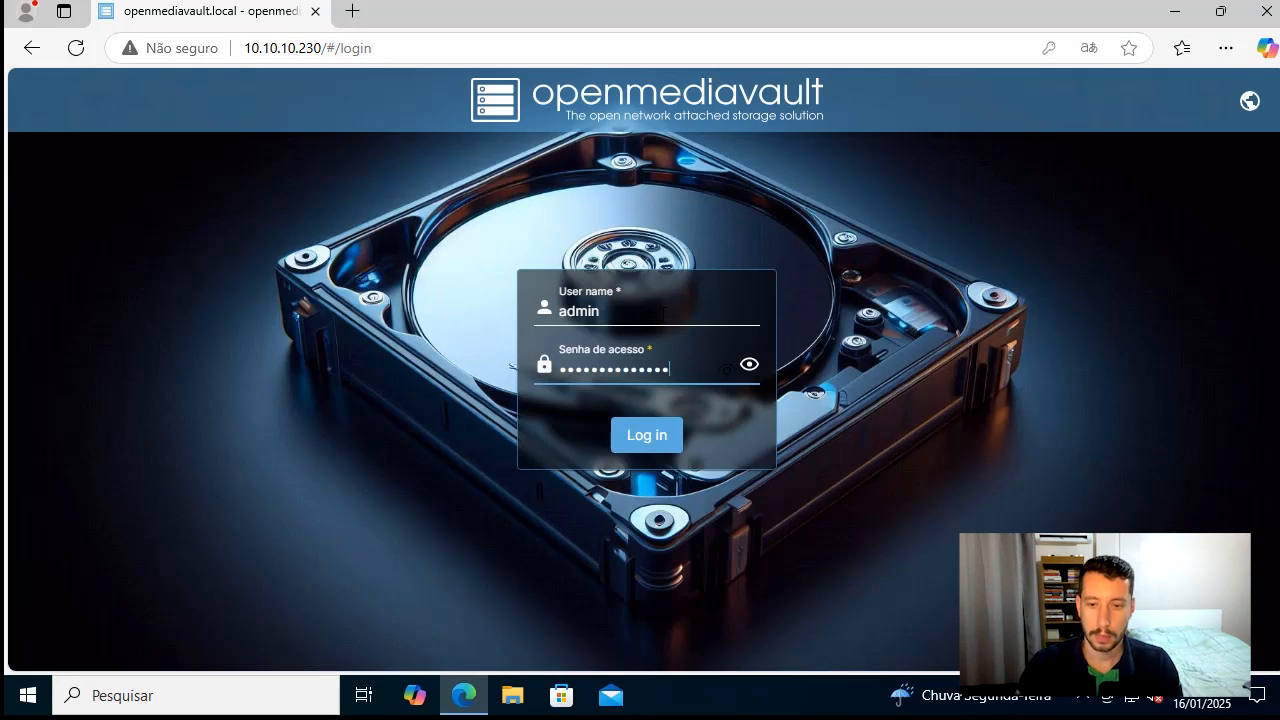
pyautogui.press('Return')
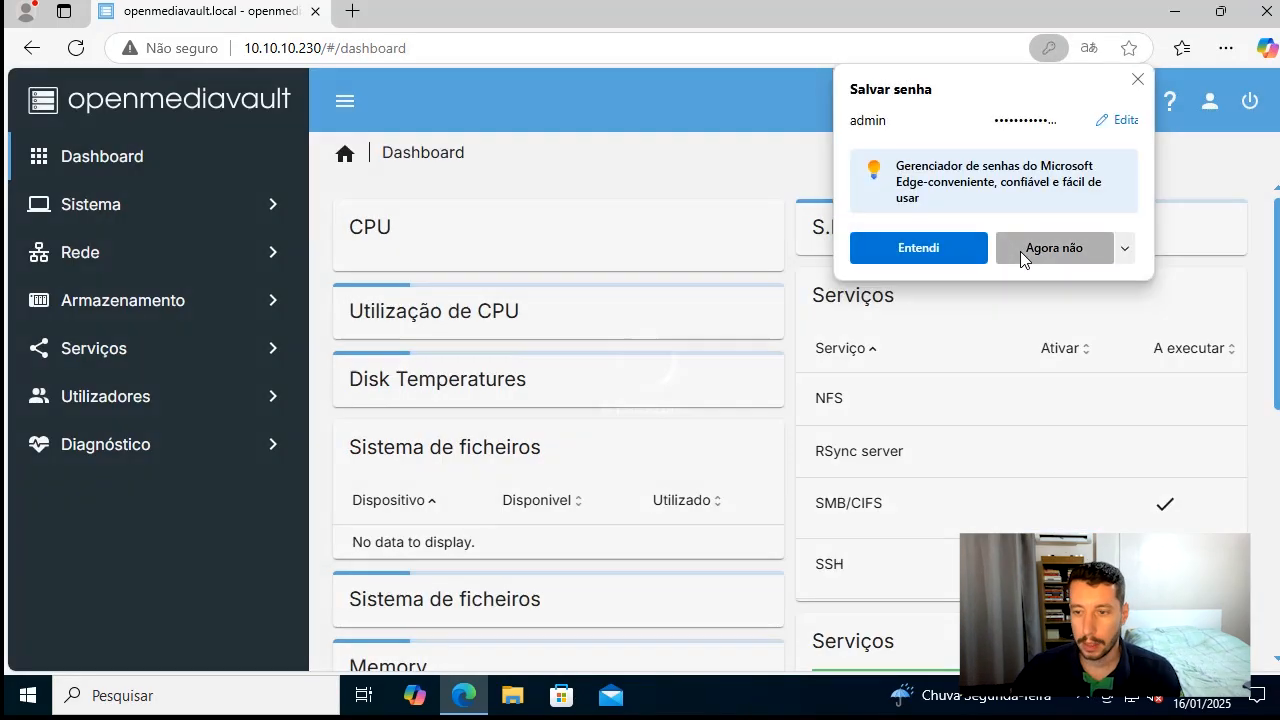
pyautogui.click(1020, 251)
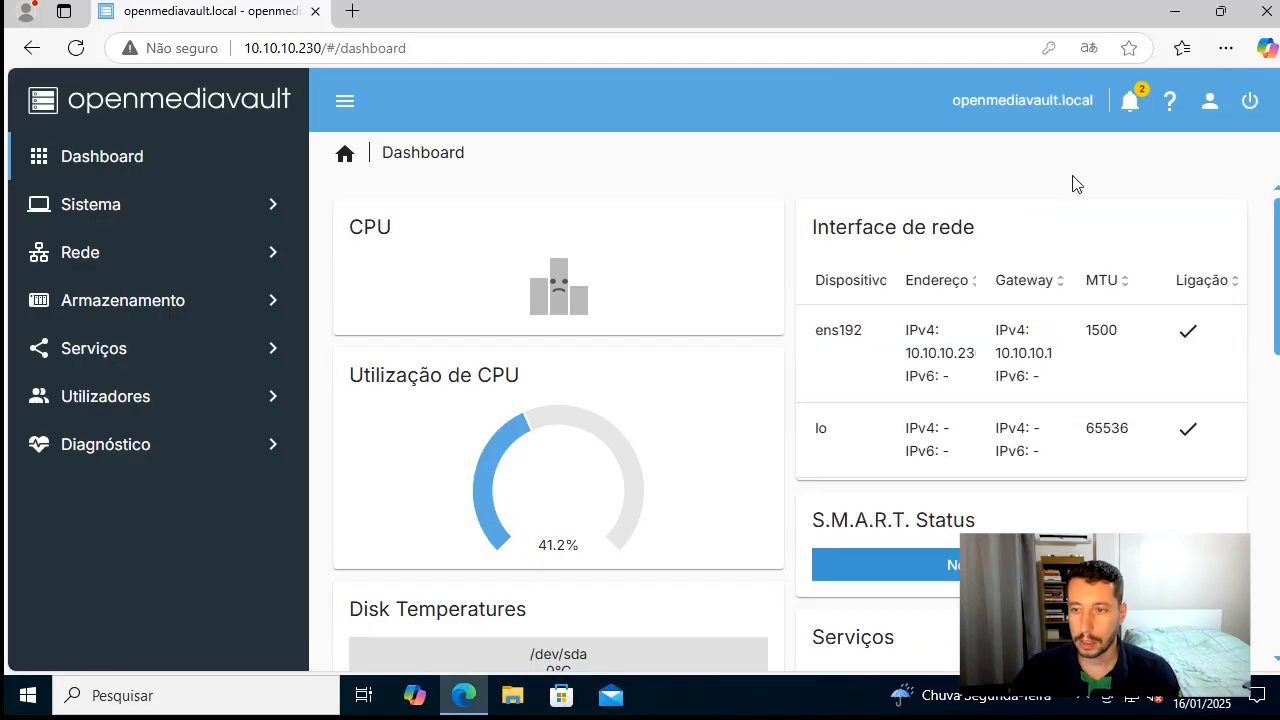
# Review the system notifications, dismiss all of them, and close the notification list
pyautogui.click(1131, 102)
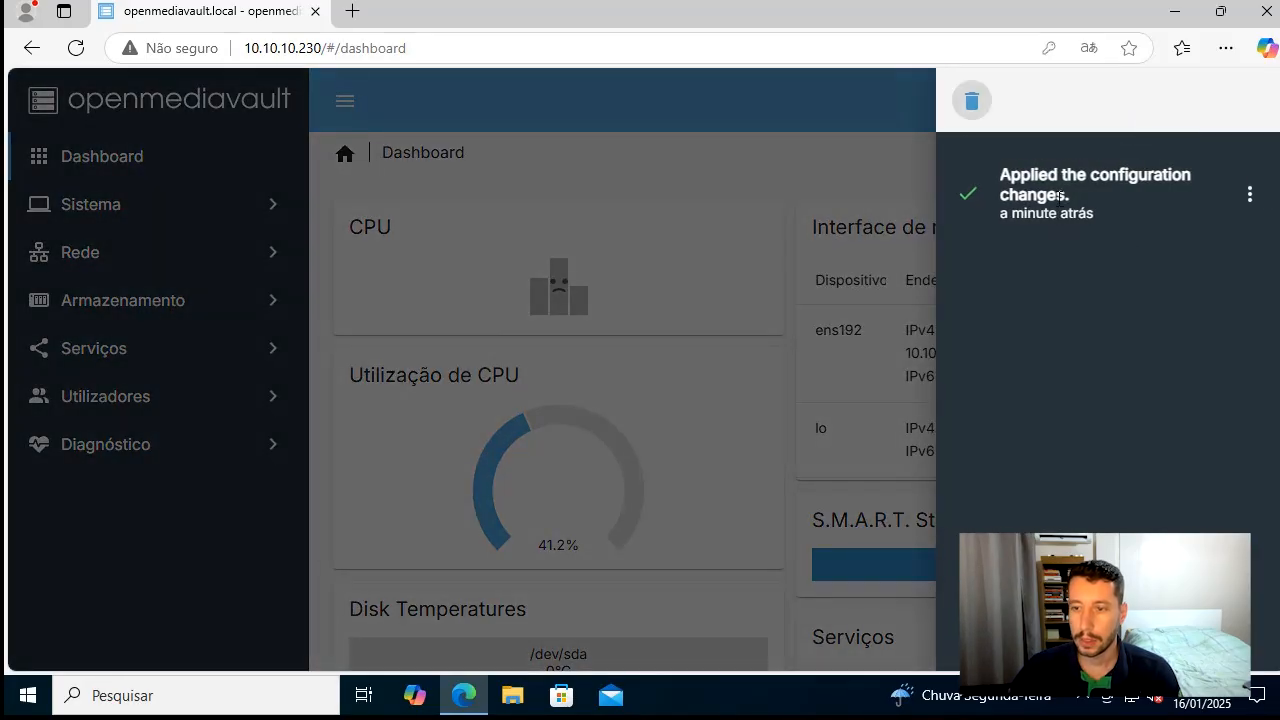
pyautogui.moveTo(1022, 181); pyautogui.dragTo(1188, 226)
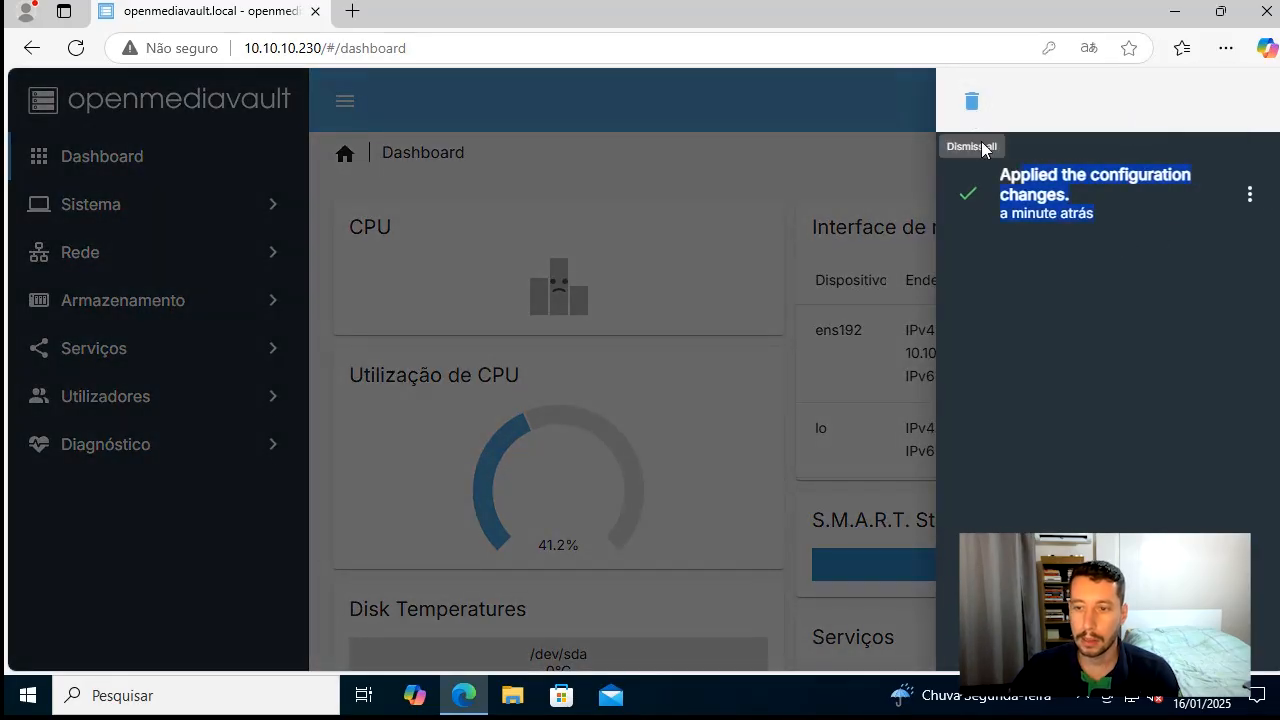
pyautogui.click(968, 106)
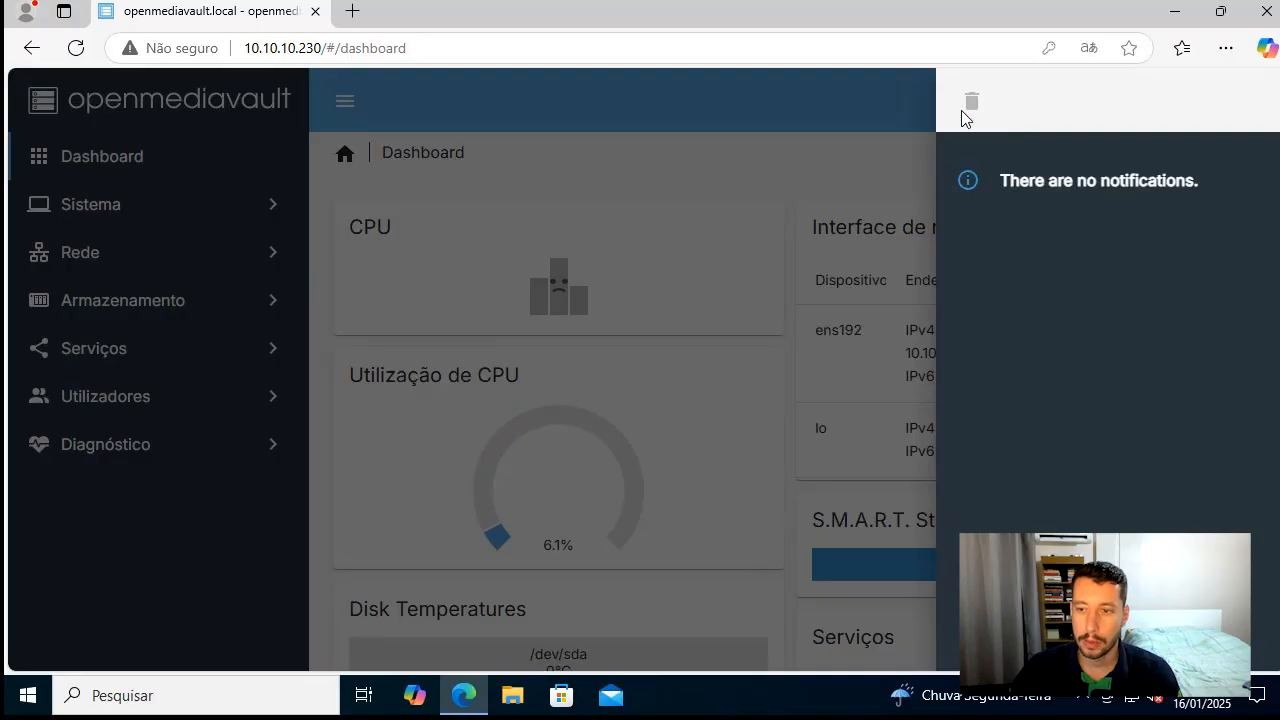
pyautogui.click(775, 153)
# Check for new package updates under Update Management, Actualizações
pyautogui.click(183, 302)
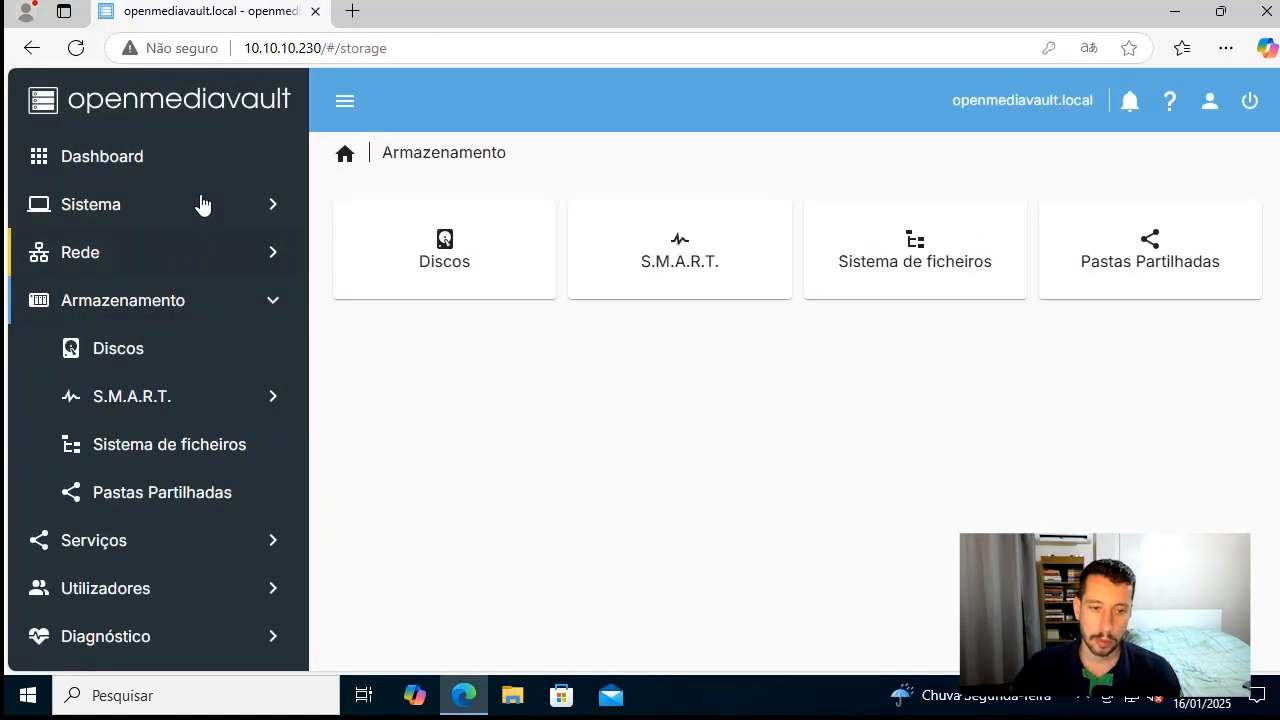
pyautogui.click(201, 204)
pyautogui.scroll(-1, 191, 551)
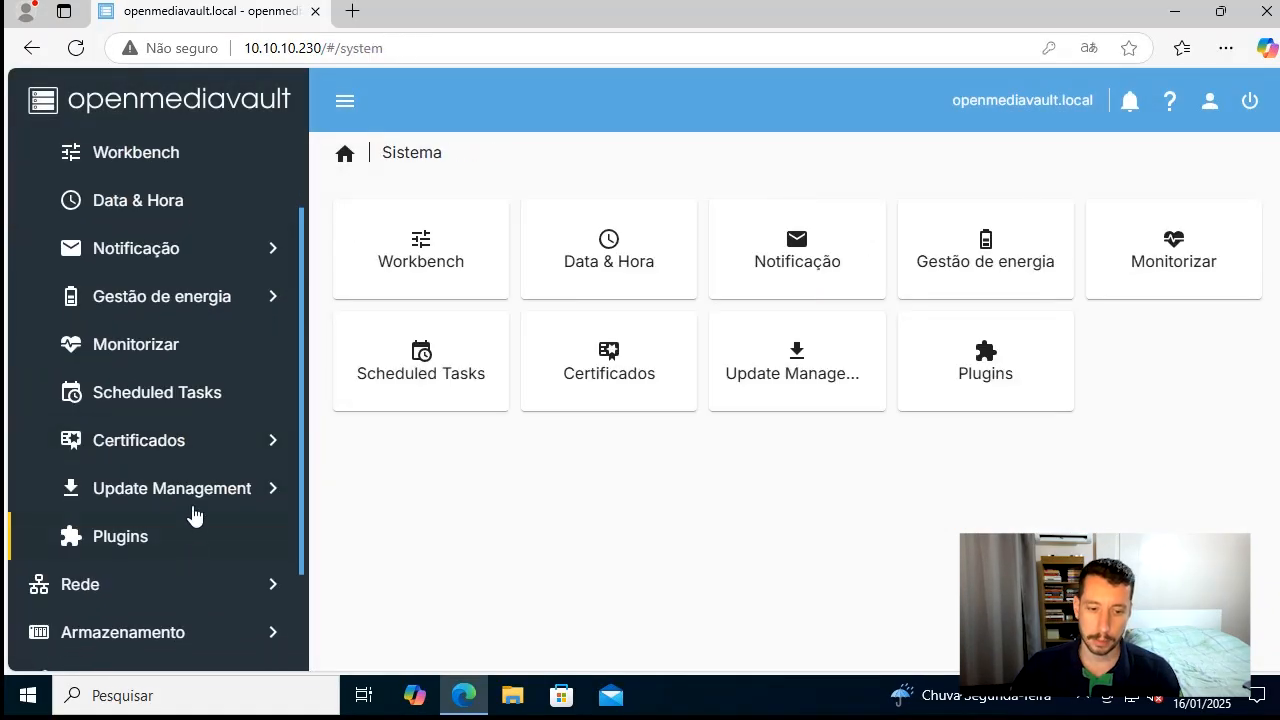
pyautogui.click(200, 492)
pyautogui.click(200, 543)
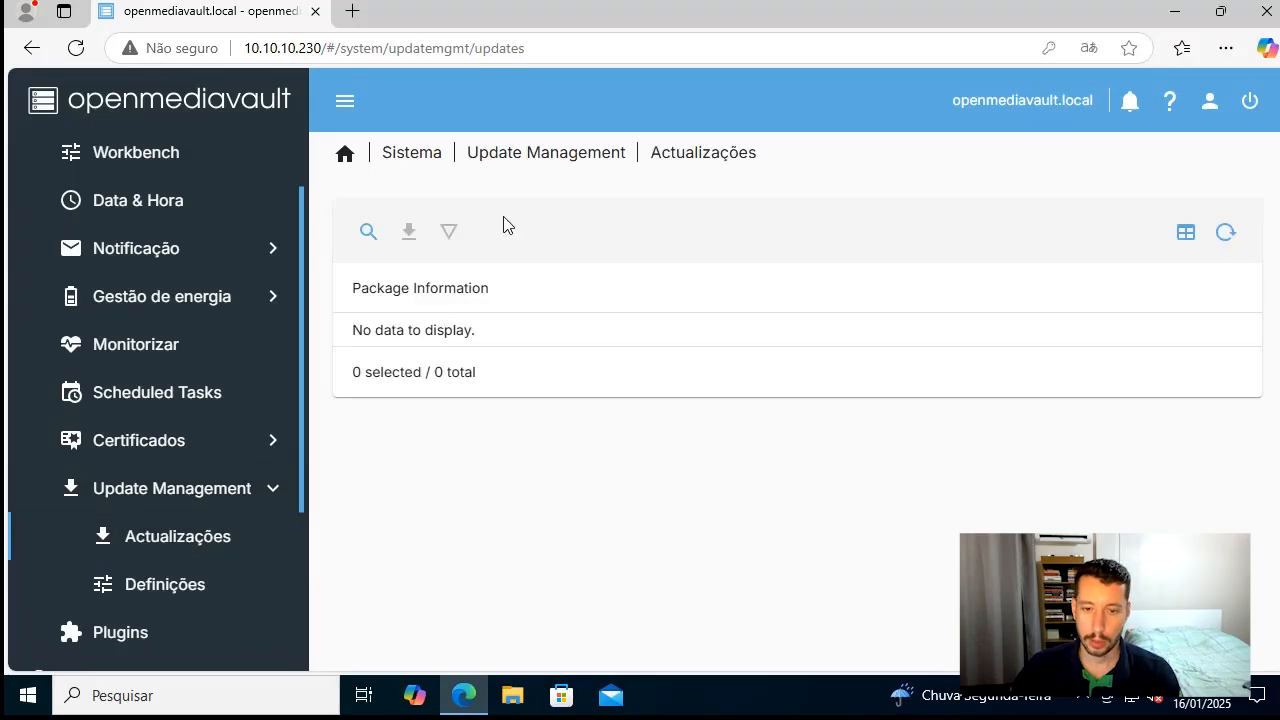
pyautogui.click(368, 231)
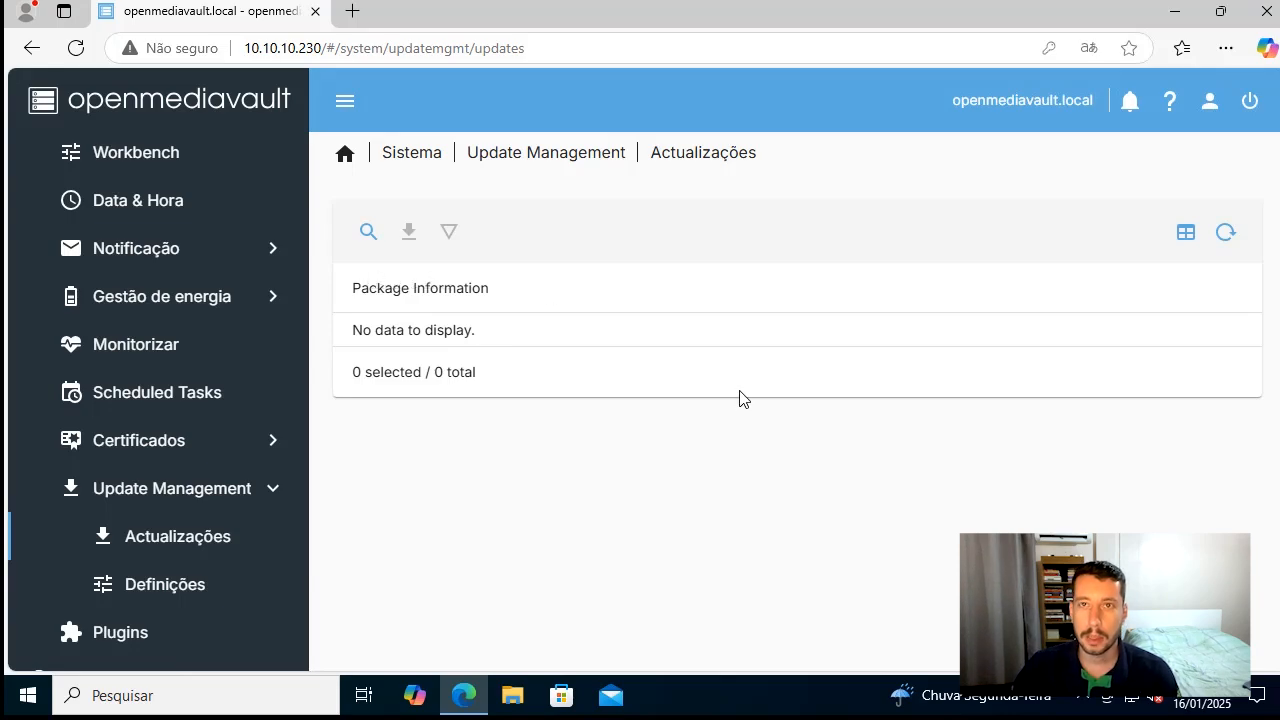
# Open the list of system plugins and examine the apt, bcache and clamav plugin descriptions
pyautogui.click(236, 497)
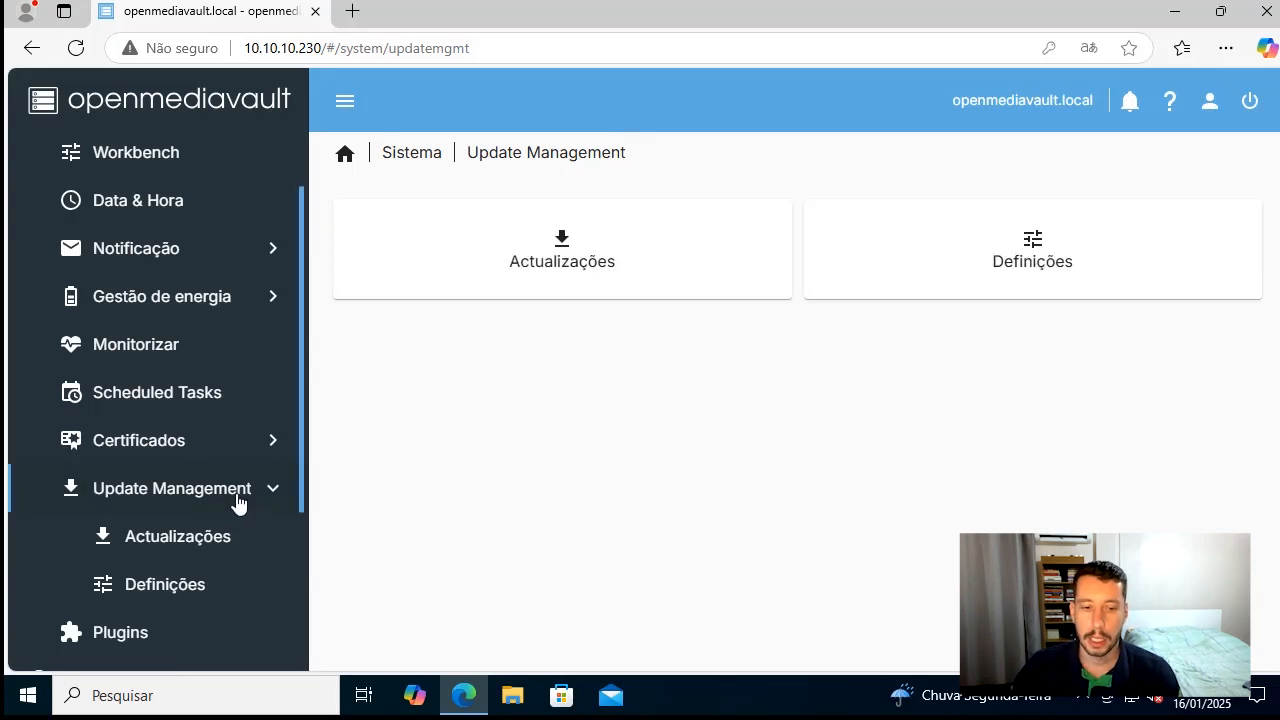
pyautogui.click(180, 638)
pyautogui.click(611, 469)
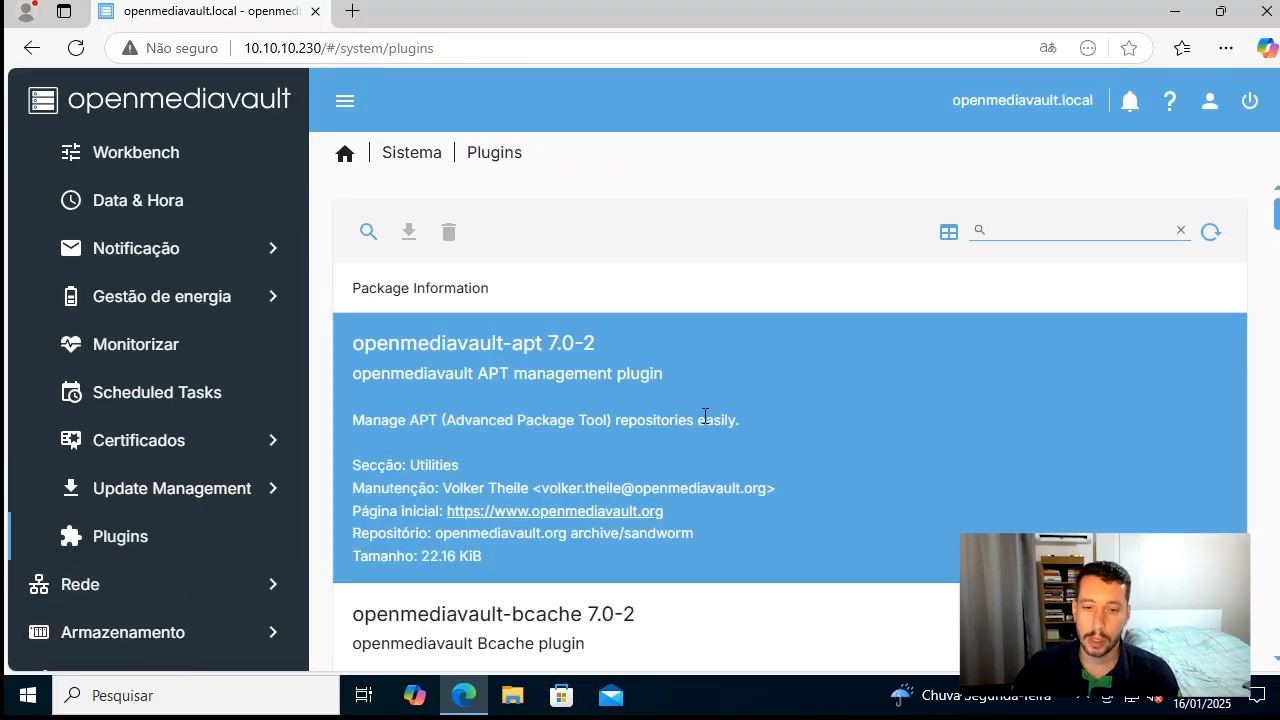
pyautogui.scroll(-1, 720, 437)
pyautogui.click(820, 500)
pyautogui.scroll(-3, 938, 522)
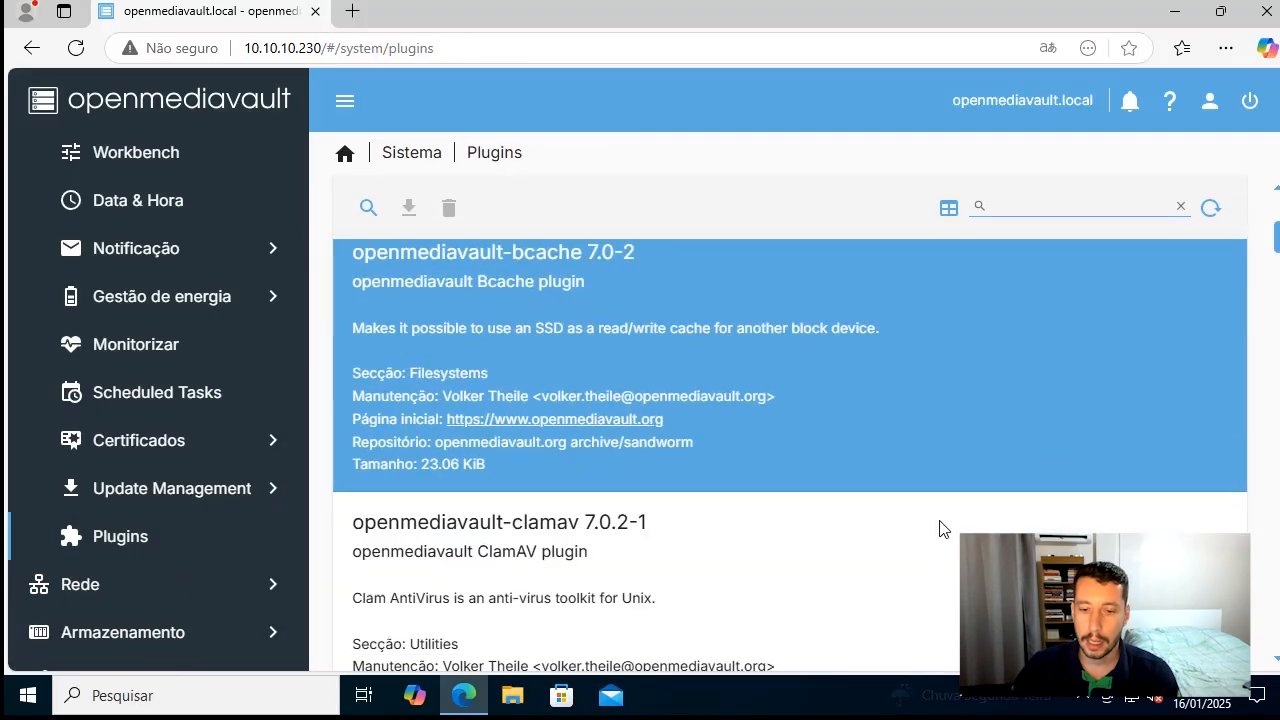
pyautogui.scroll(-1, 939, 529)
pyautogui.click(925, 510)
pyautogui.scroll(3, 851, 514)
pyautogui.click(857, 510)
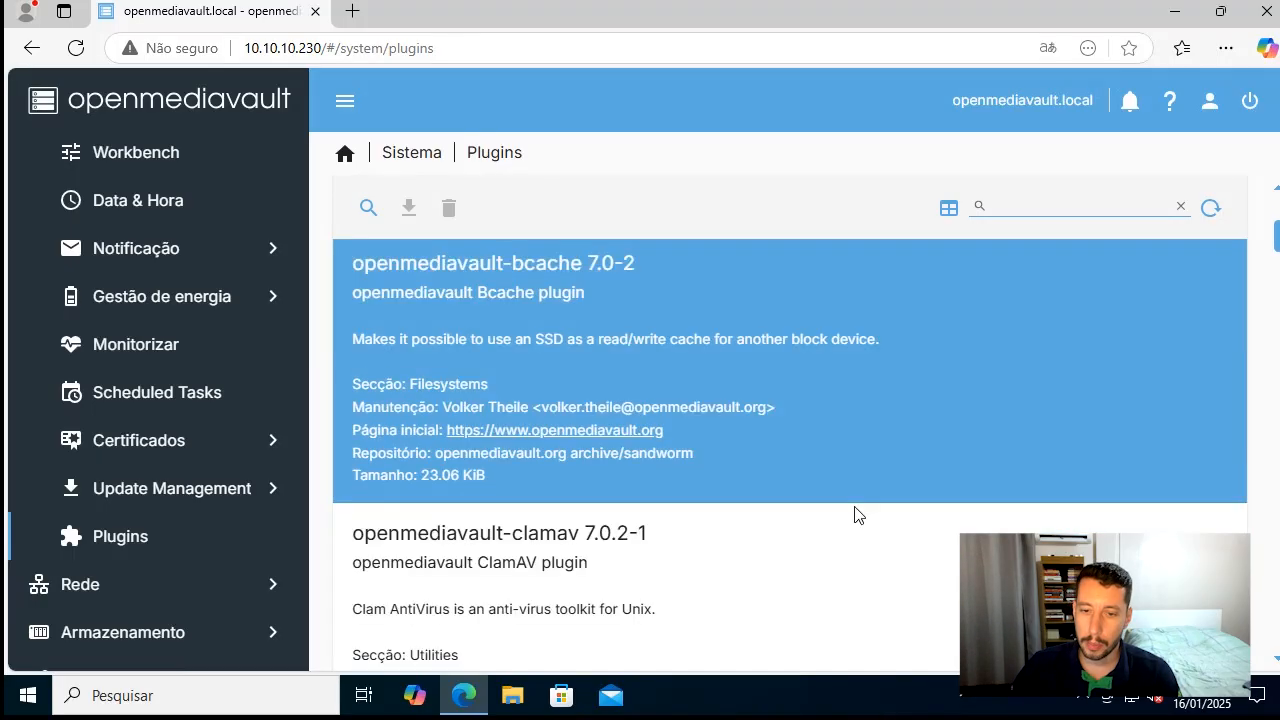
pyautogui.click(847, 516)
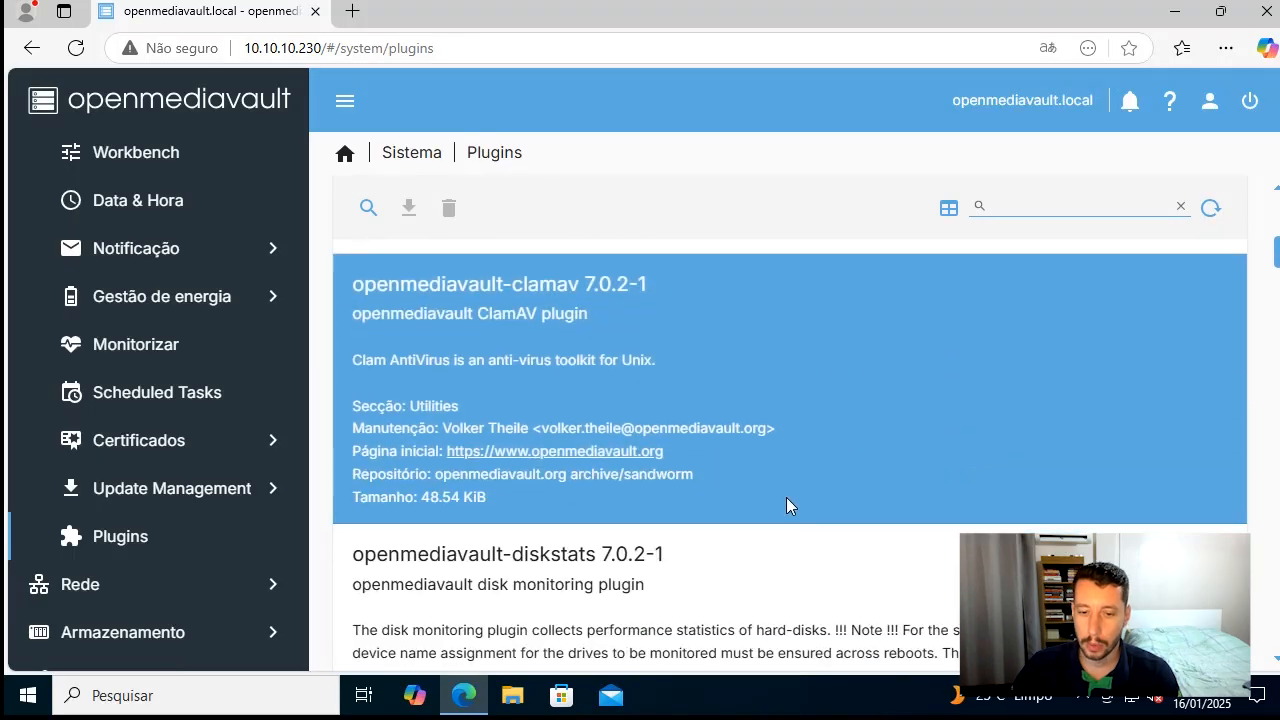
pyautogui.moveTo(482, 312); pyautogui.dragTo(641, 355)
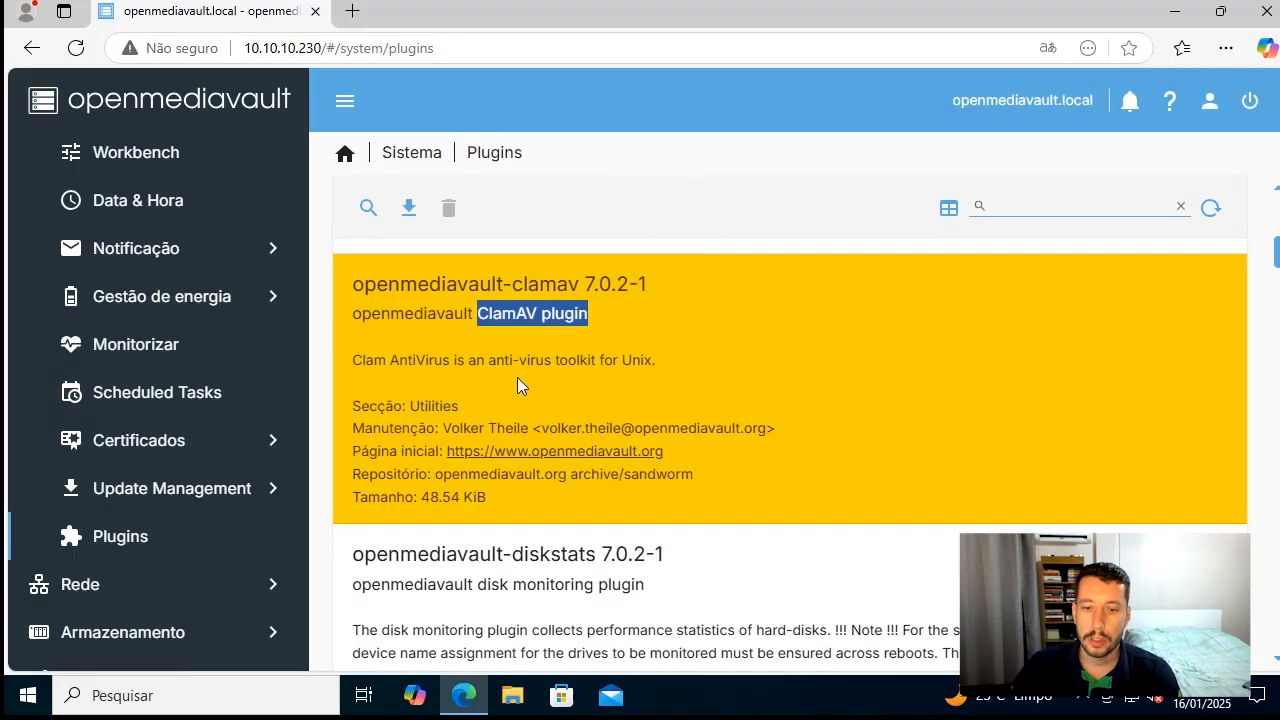
# Examine the descriptions of the diskstats, filebrowser, forkeddaapd and ftp plugins
pyautogui.scroll(-1, 918, 454)
pyautogui.click(922, 465)
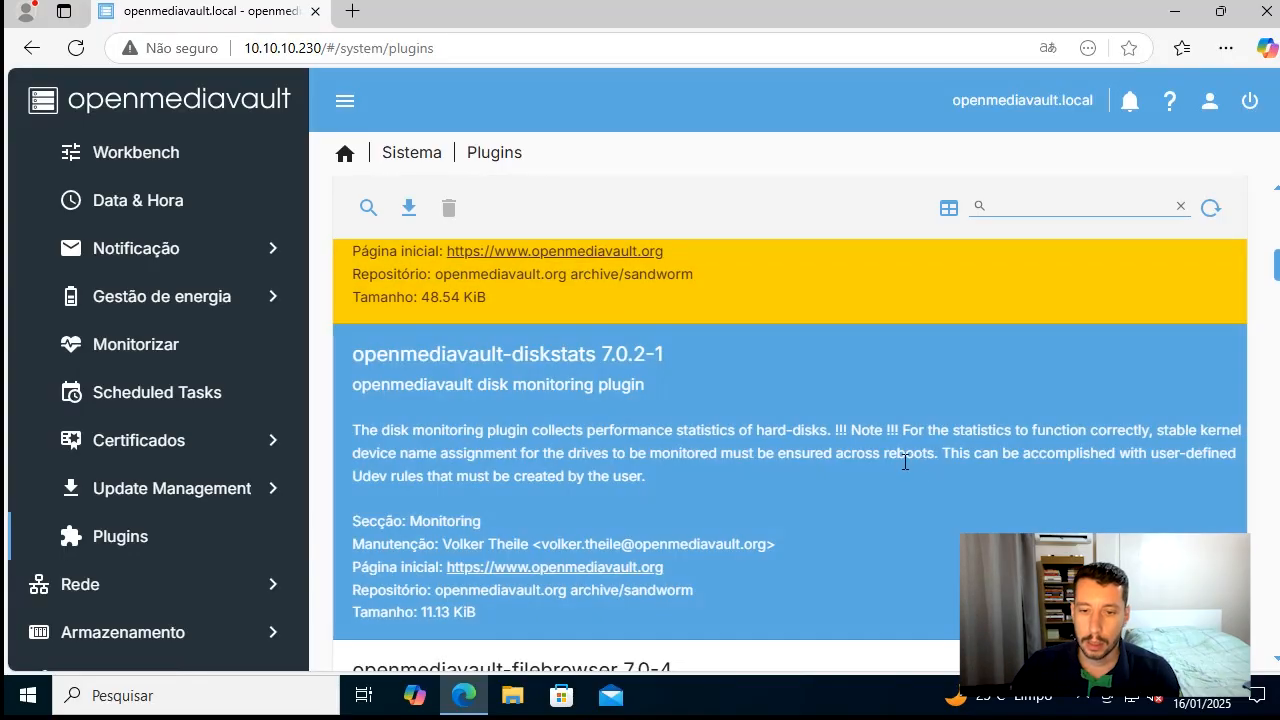
pyautogui.moveTo(477, 386); pyautogui.dragTo(645, 388)
pyautogui.scroll(-3, 769, 464)
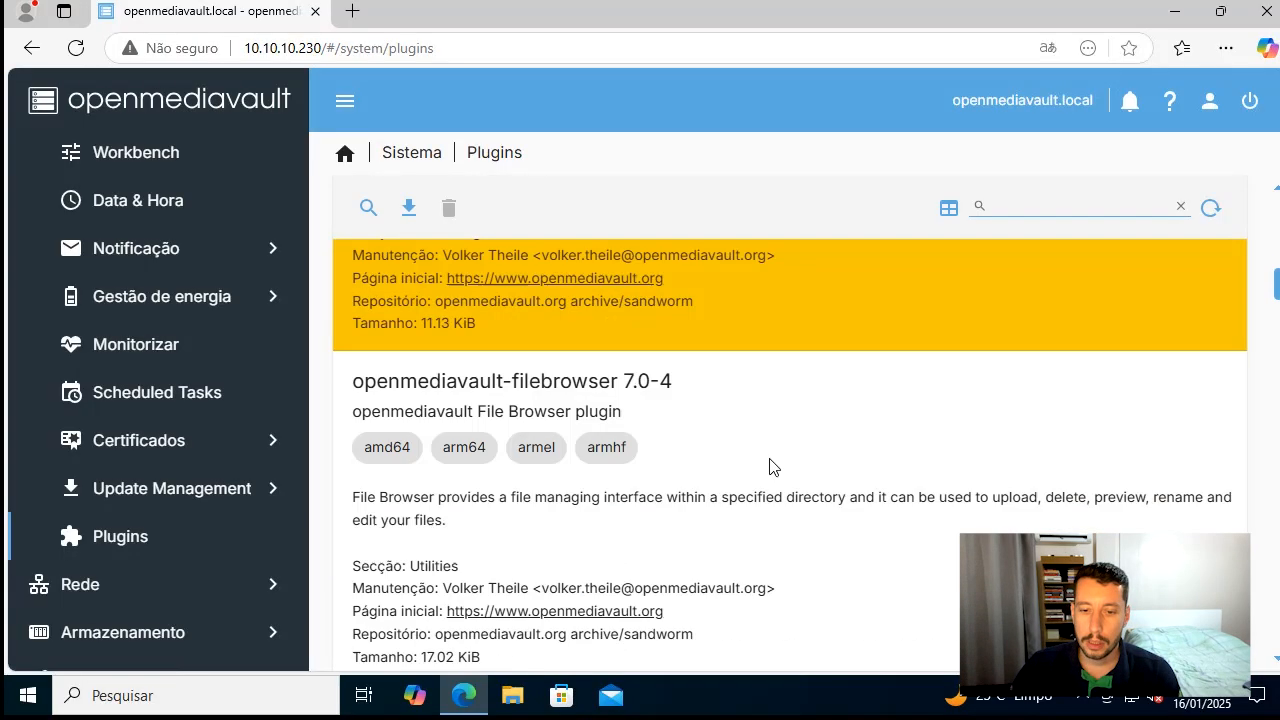
pyautogui.click(769, 464)
pyautogui.moveTo(462, 308); pyautogui.dragTo(643, 306)
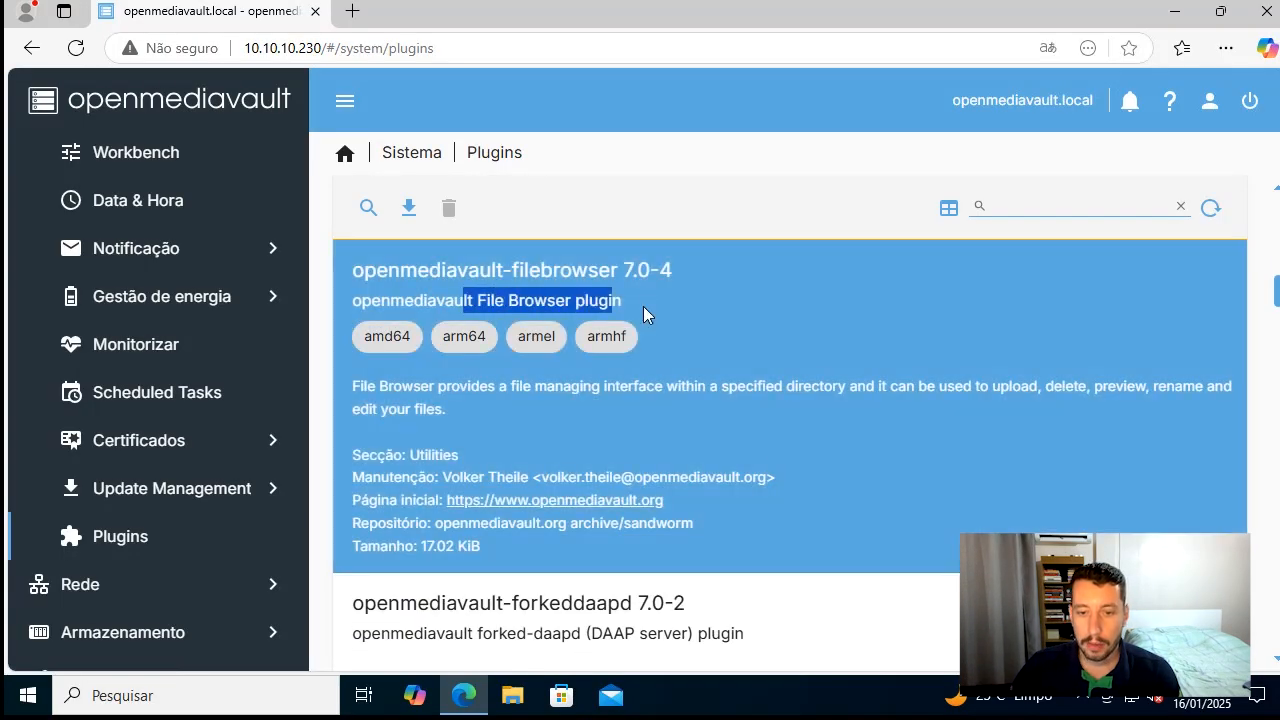
pyautogui.scroll(-2, 747, 419)
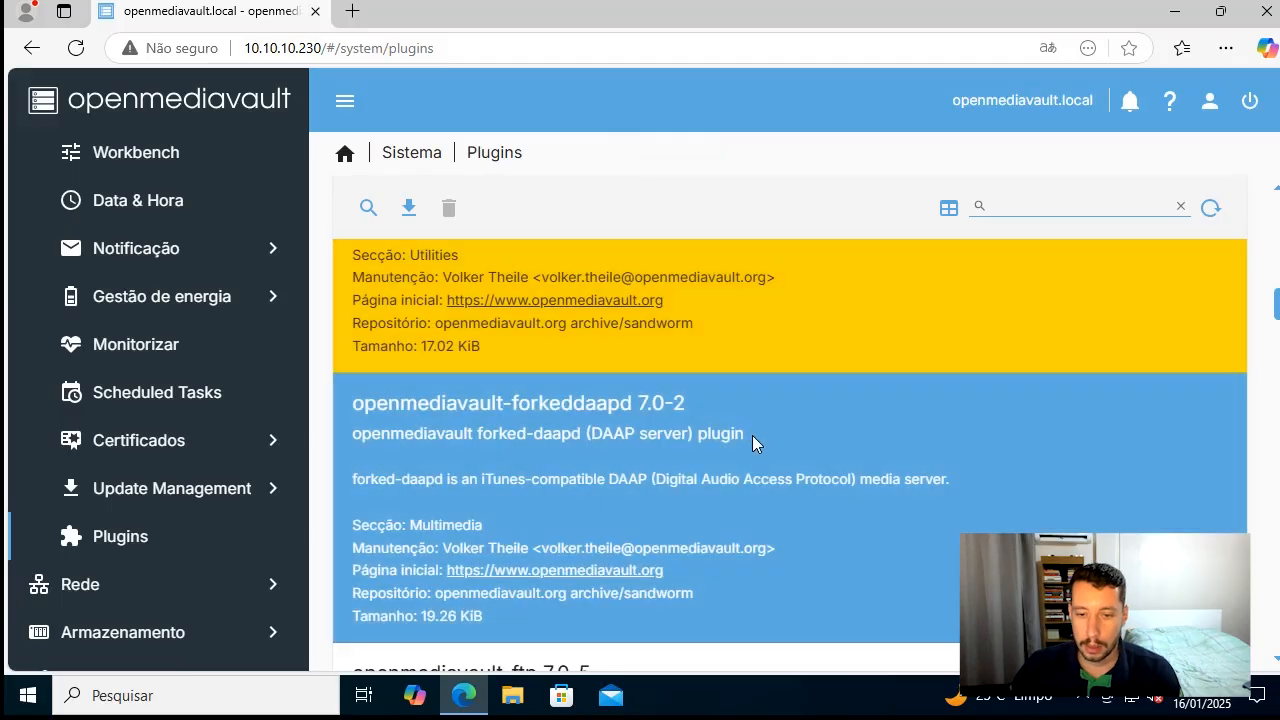
pyautogui.scroll(-3, 753, 440)
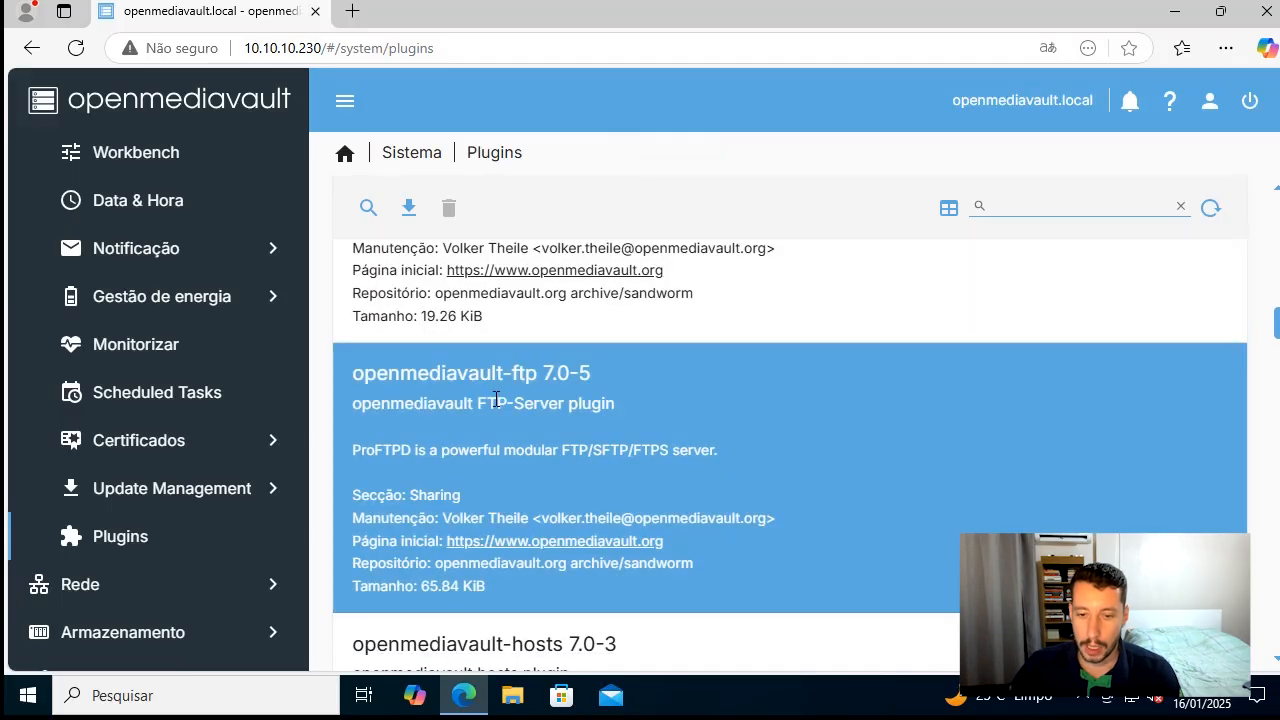
pyautogui.moveTo(477, 403); pyautogui.dragTo(632, 411)
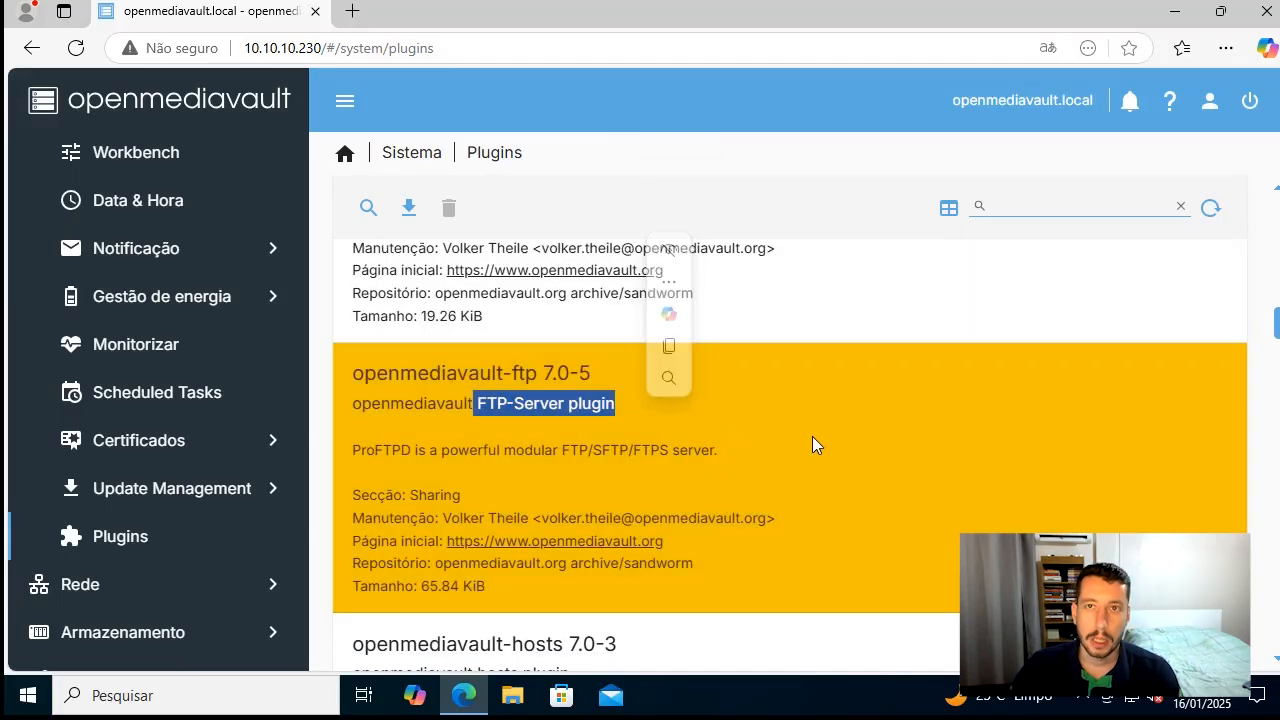
# Examine the plugin descriptions from hosts and k8s through lvm2 and md to onedrive
pyautogui.scroll(-2, 821, 441)
pyautogui.scroll(-4, 843, 463)
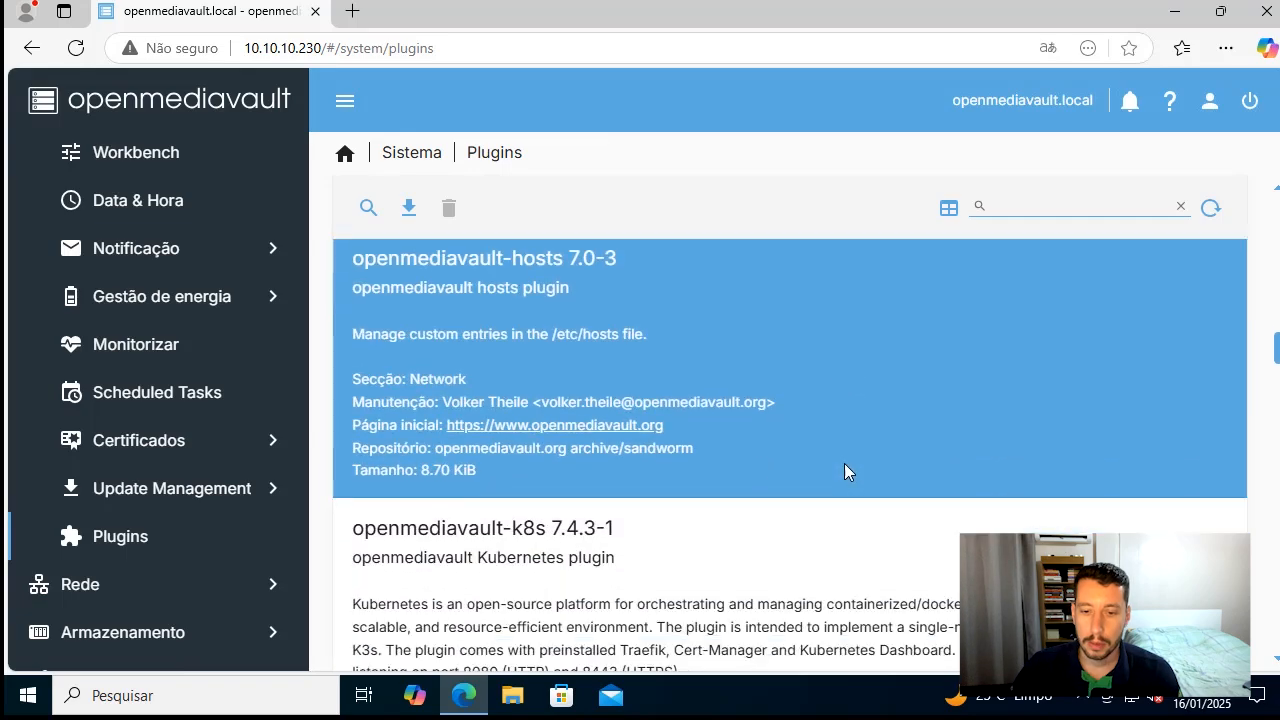
pyautogui.scroll(1, 844, 463)
pyautogui.scroll(-4, 844, 463)
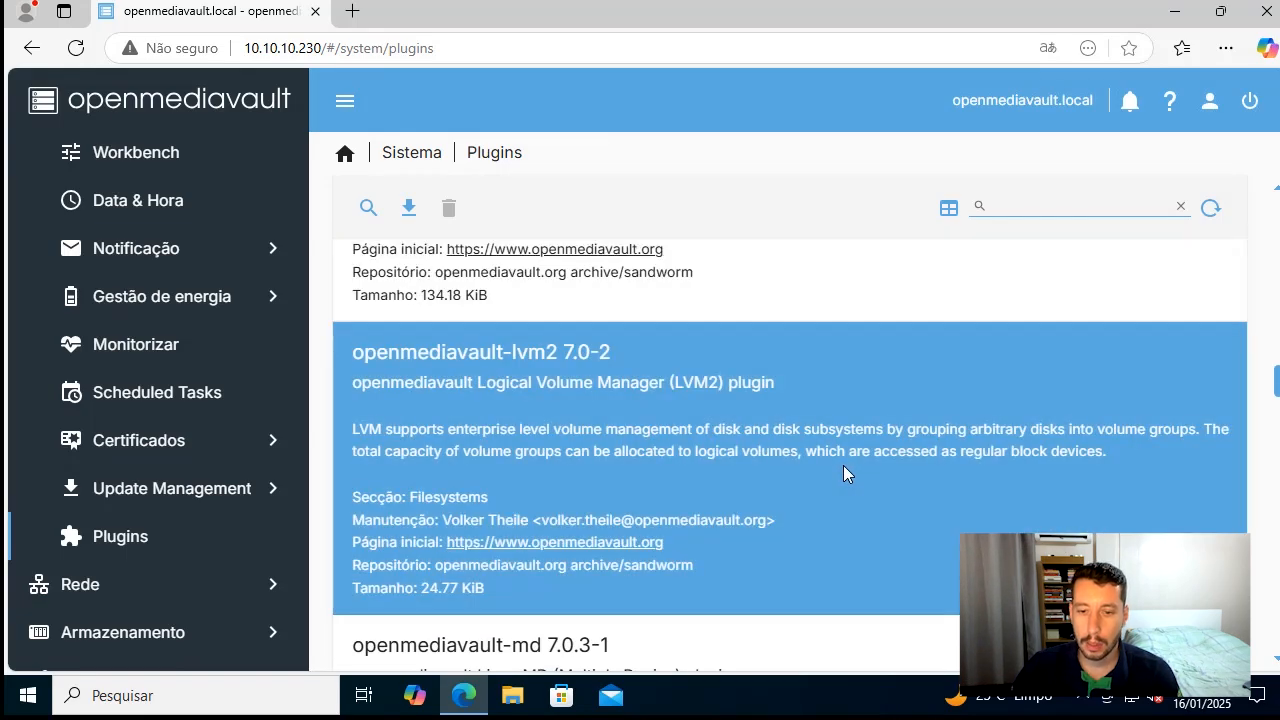
pyautogui.moveTo(478, 384); pyautogui.dragTo(776, 386)
pyautogui.click(799, 429)
pyautogui.scroll(-3, 918, 467)
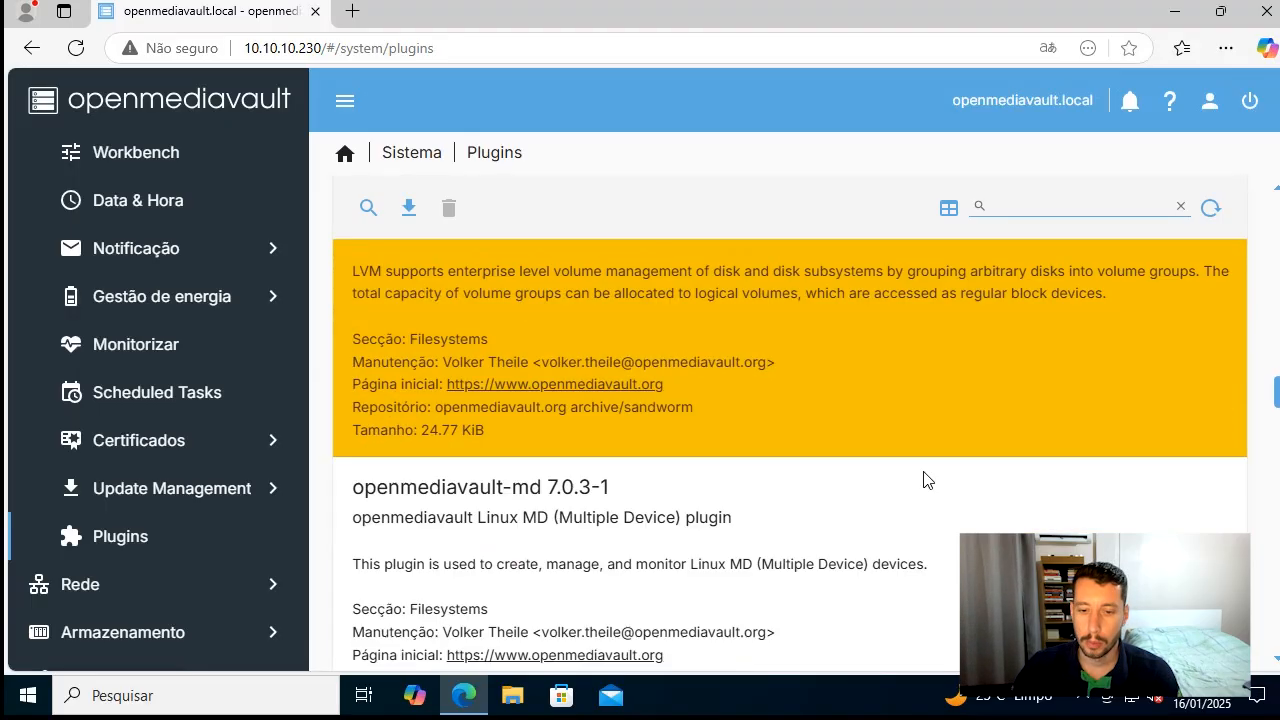
pyautogui.moveTo(508, 376); pyautogui.dragTo(688, 380)
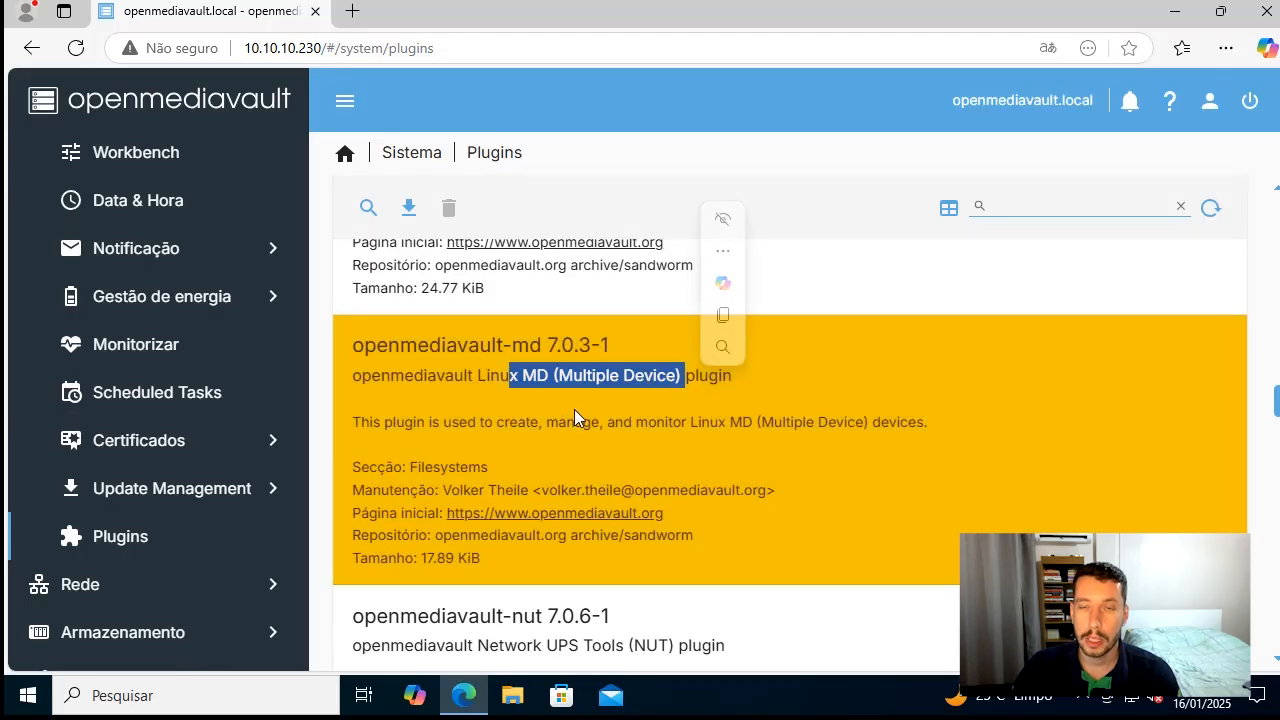
pyautogui.click(592, 375)
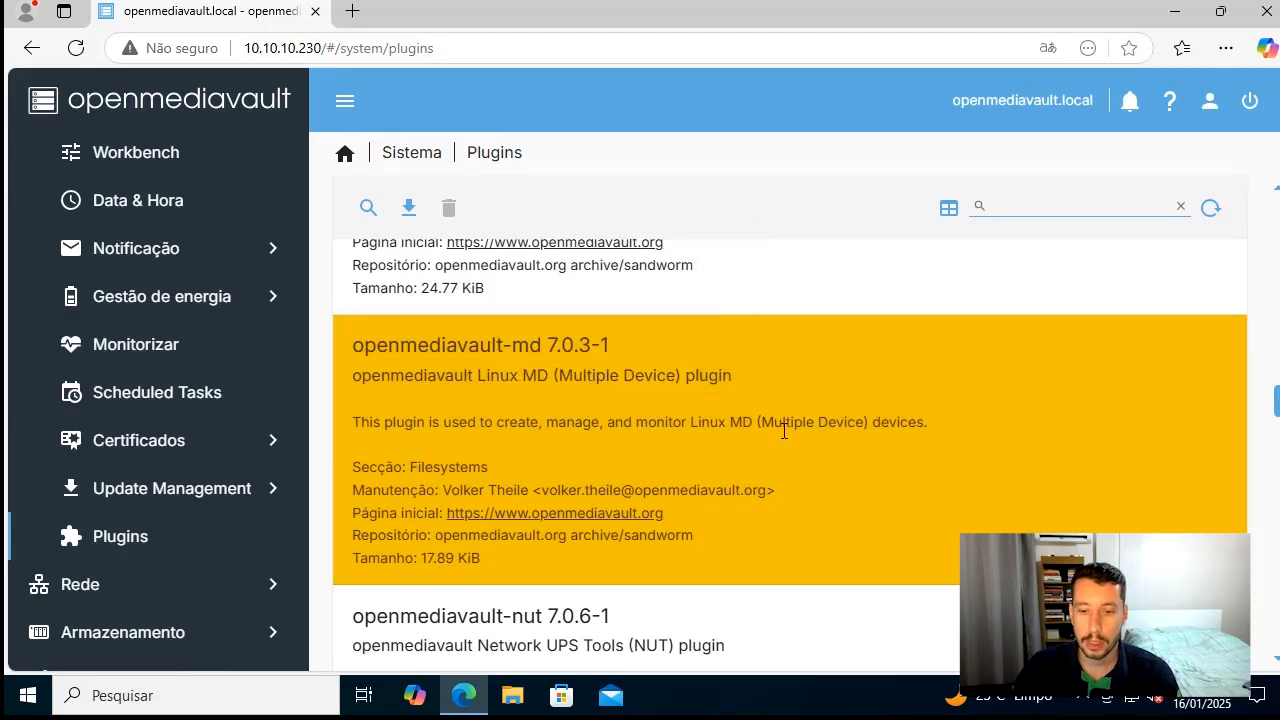
pyautogui.scroll(-6, 782, 430)
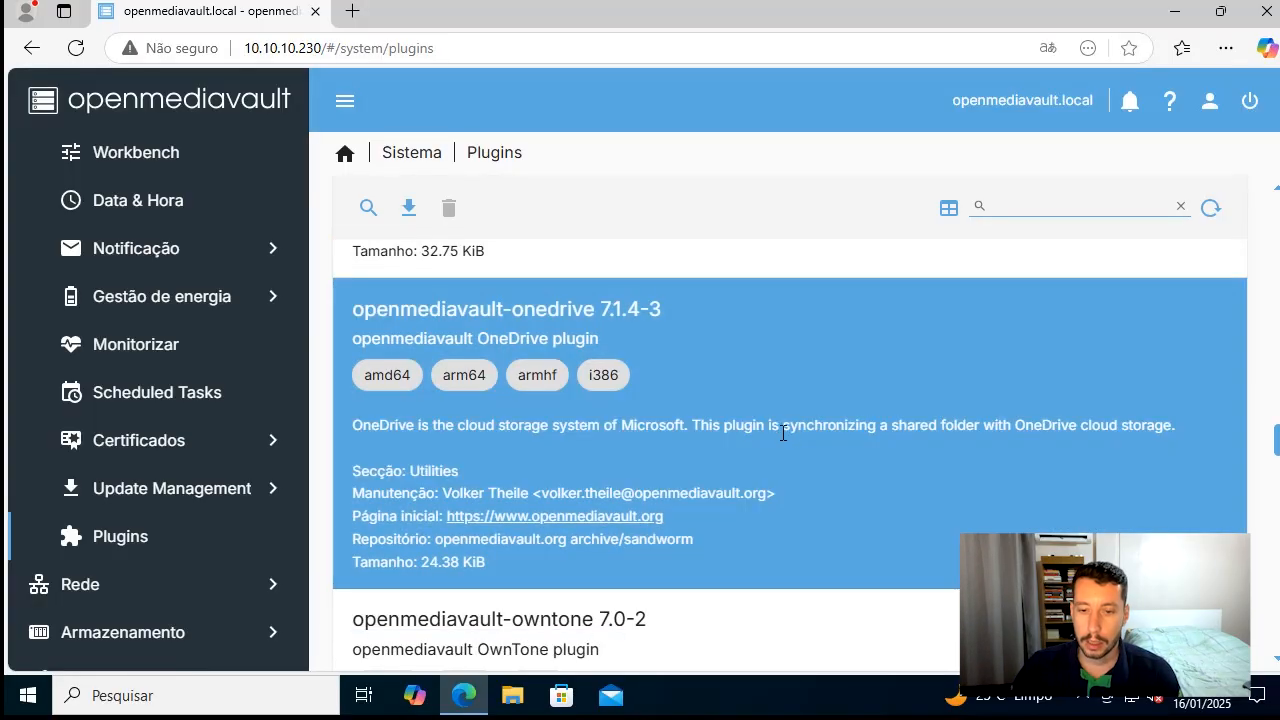
# Filter the plugin list by "mini" and examine the MinIO-based S3 plugin's description
pyautogui.click(1030, 209)
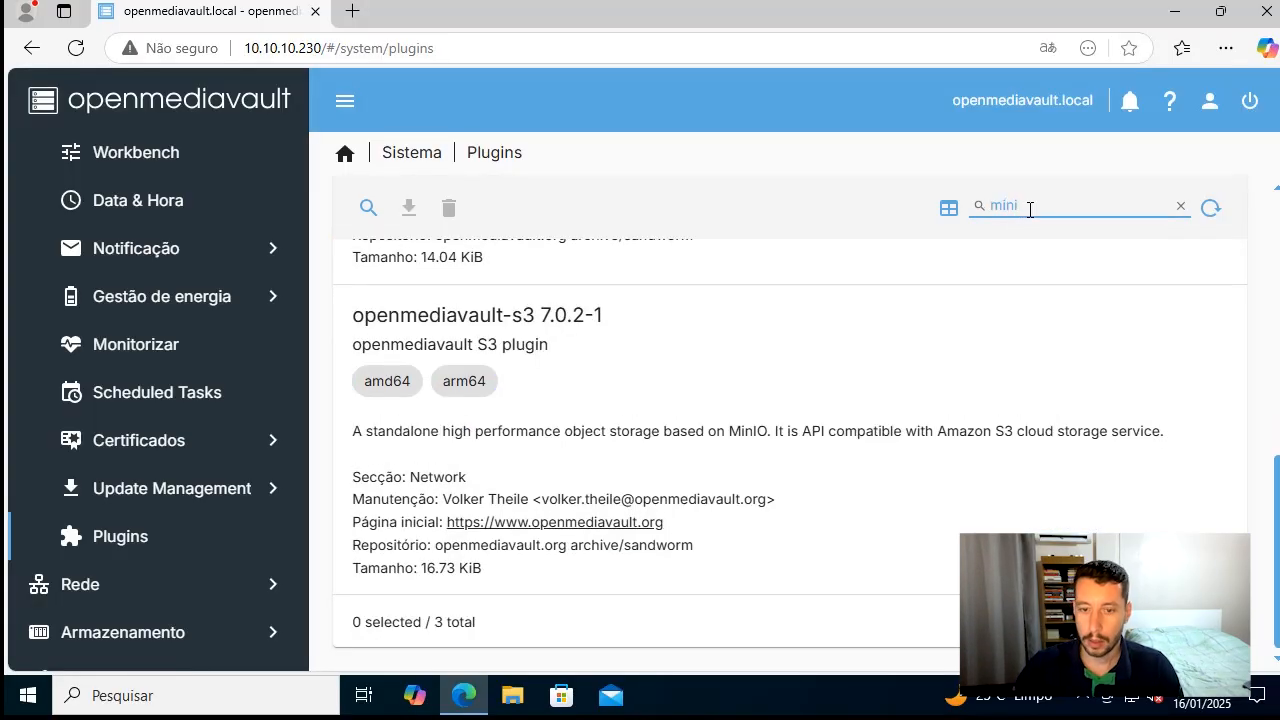
pyautogui.click(577, 386)
pyautogui.scroll(1, 575, 480)
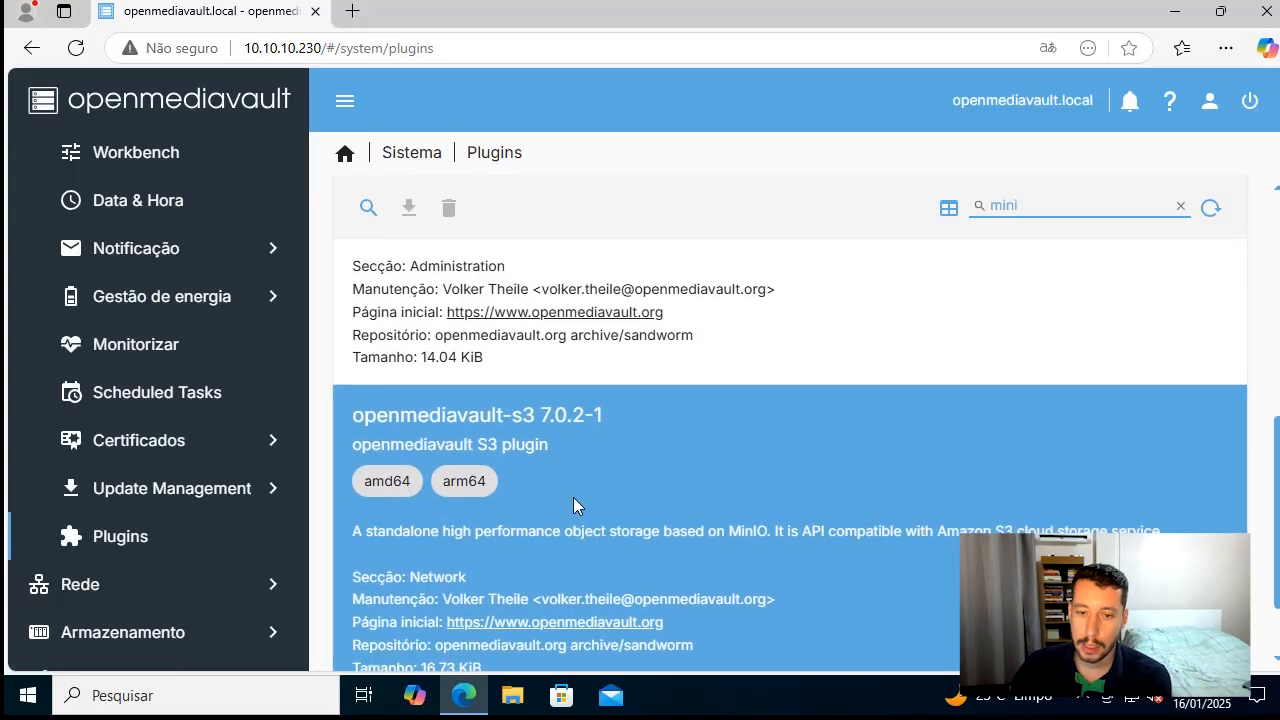
pyautogui.scroll(2, 690, 550)
pyautogui.scroll(-2, 697, 555)
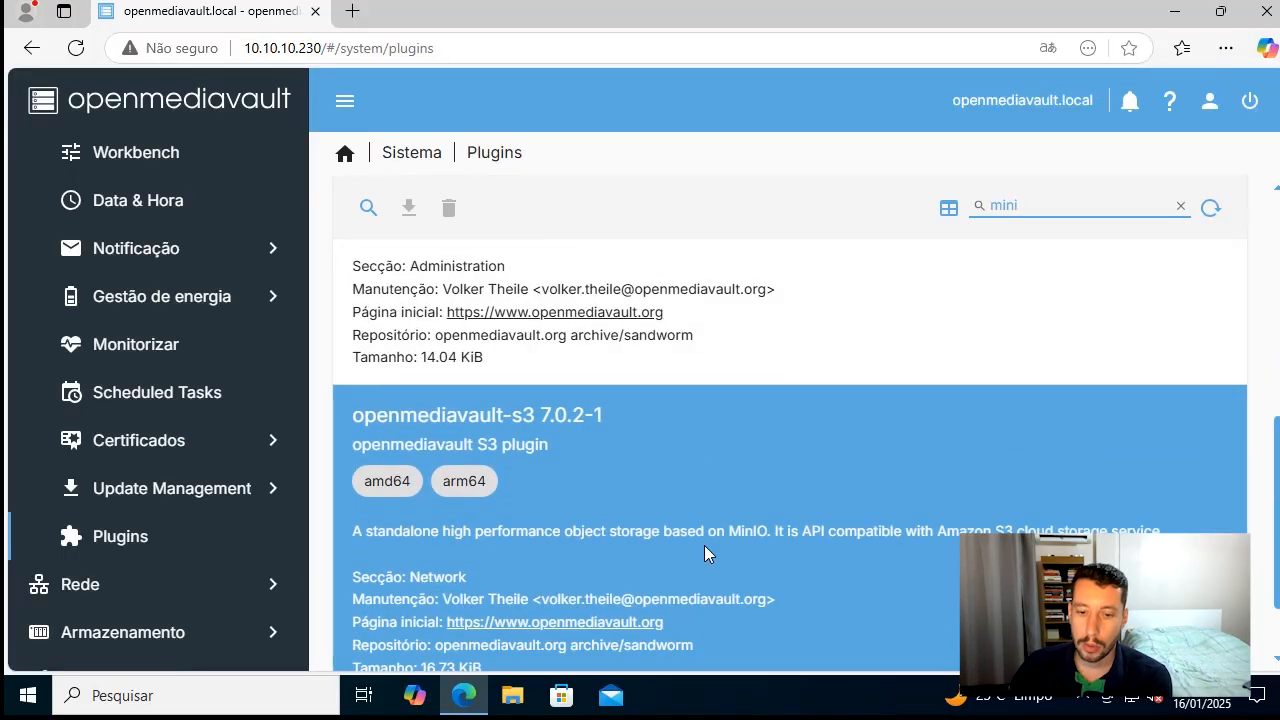
pyautogui.moveTo(729, 531); pyautogui.dragTo(771, 535)
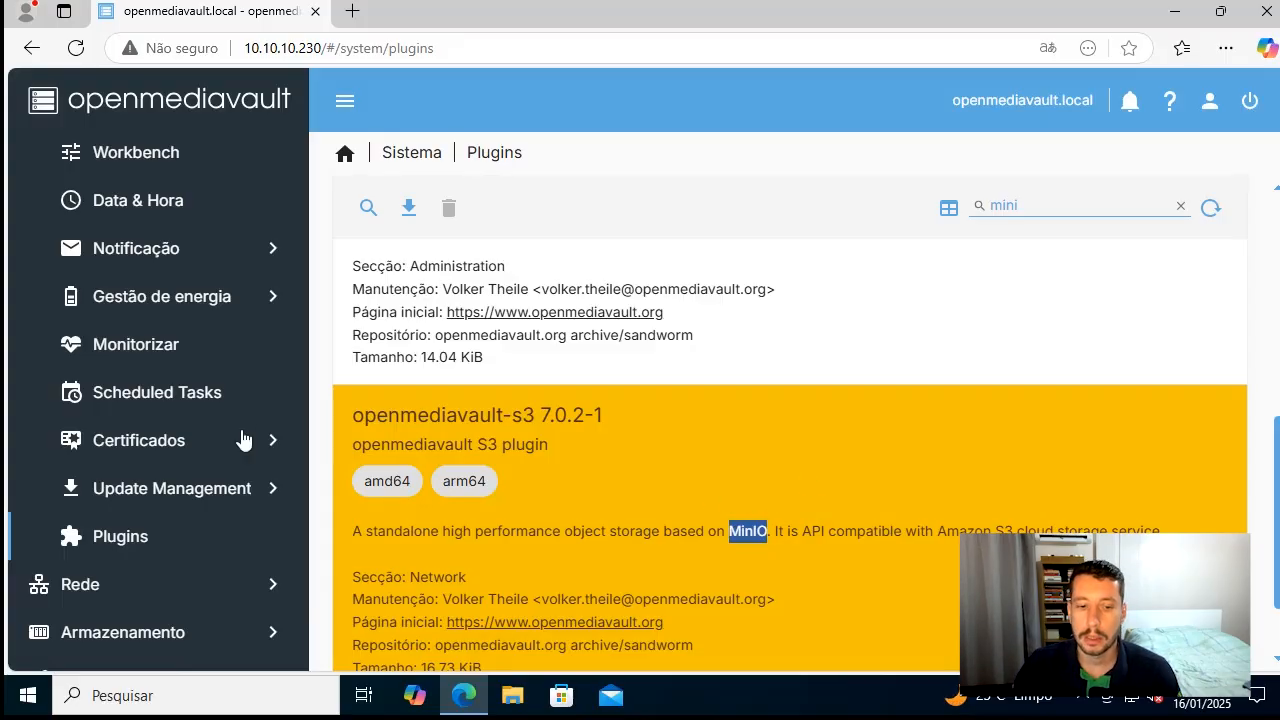
# Examine the options available under the Sistema, Rede, Armazenamento and Serviços sections
pyautogui.scroll(-3, 186, 457)
pyautogui.scroll(5, 180, 440)
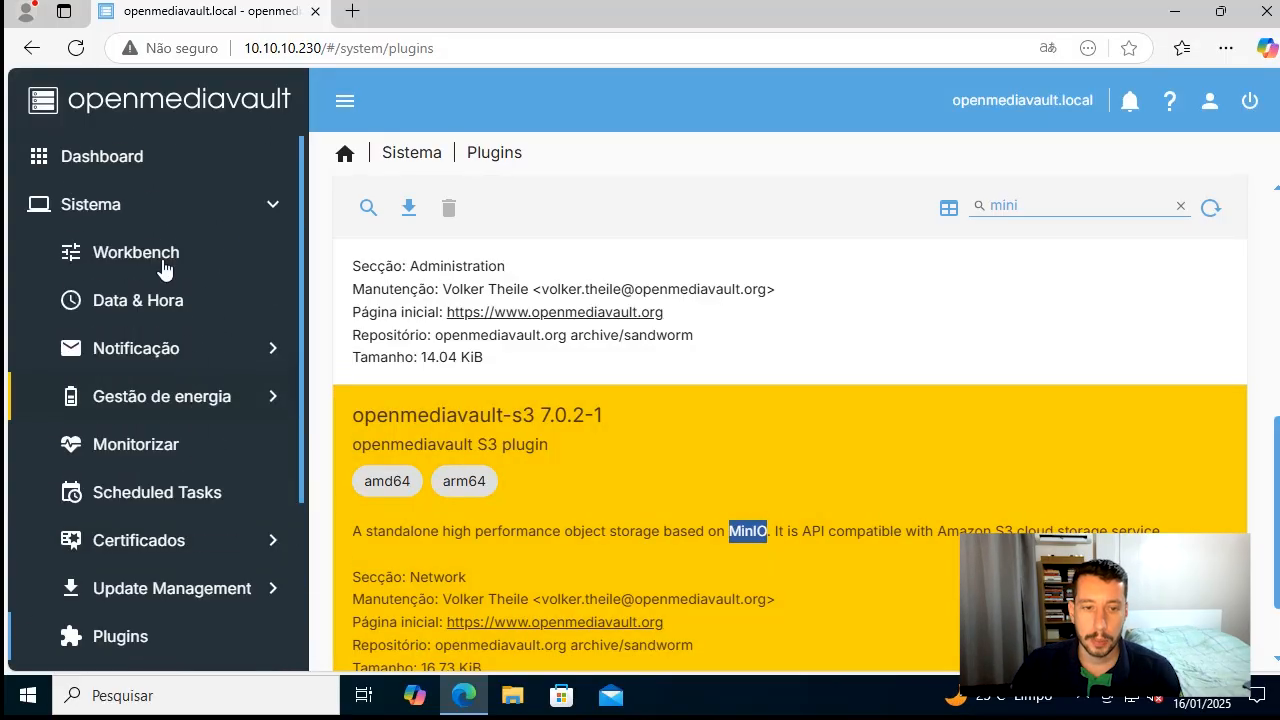
pyautogui.click(171, 219)
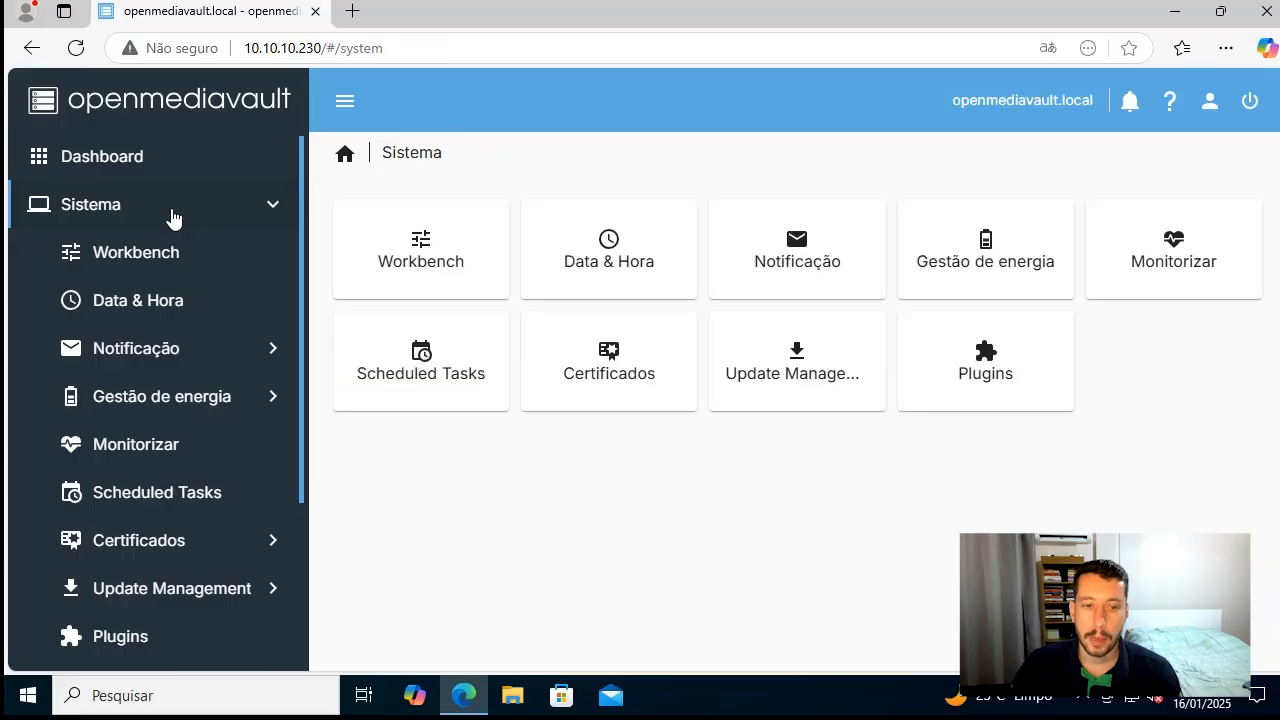
pyautogui.click(272, 212)
pyautogui.click(245, 258)
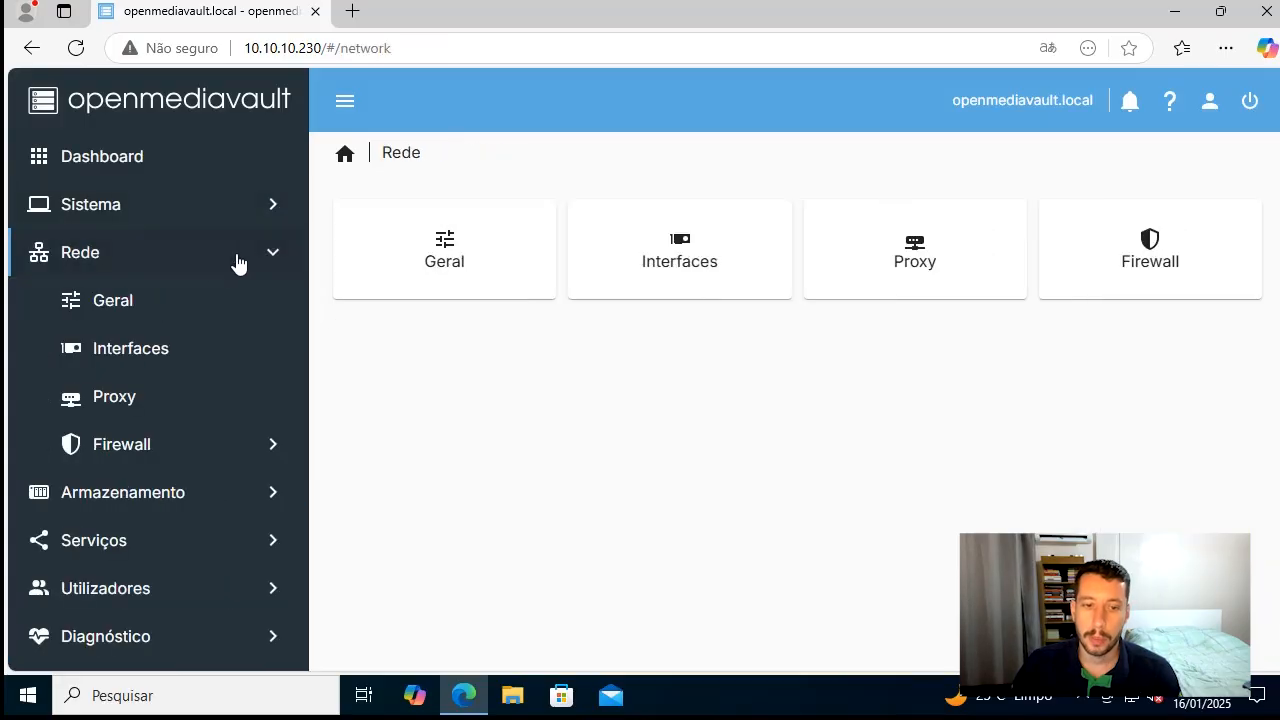
pyautogui.click(275, 260)
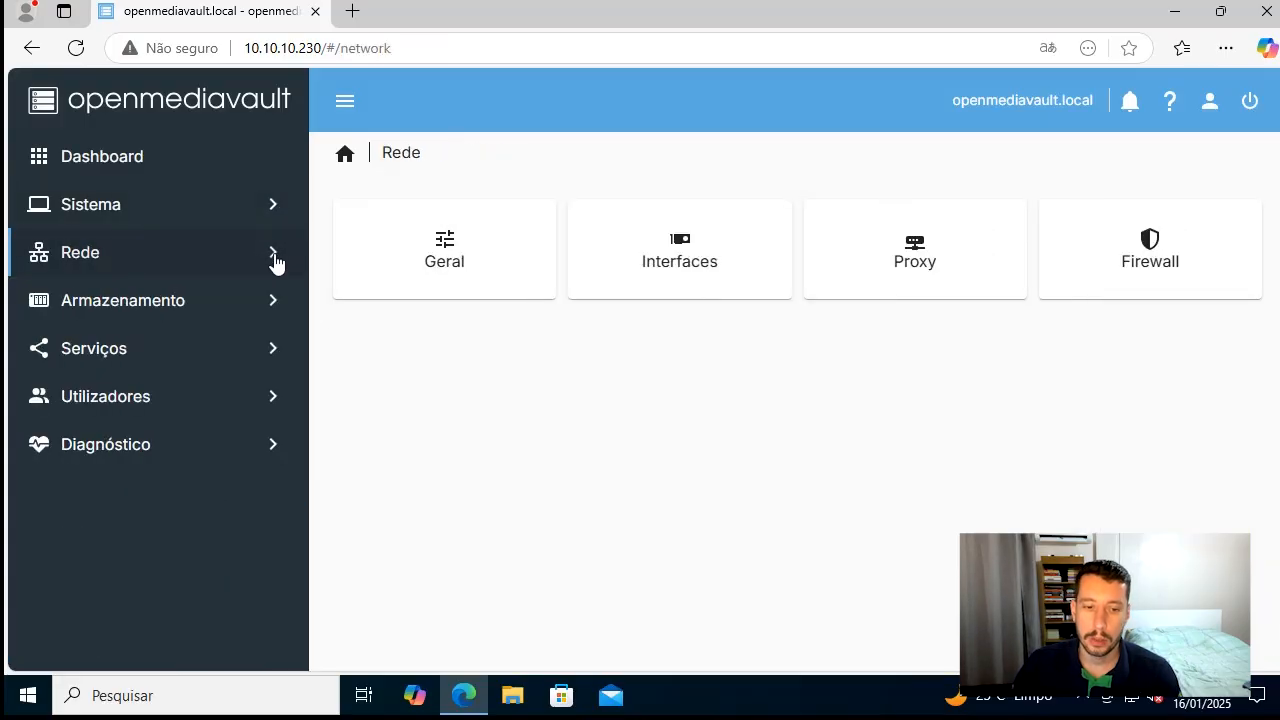
pyautogui.click(276, 313)
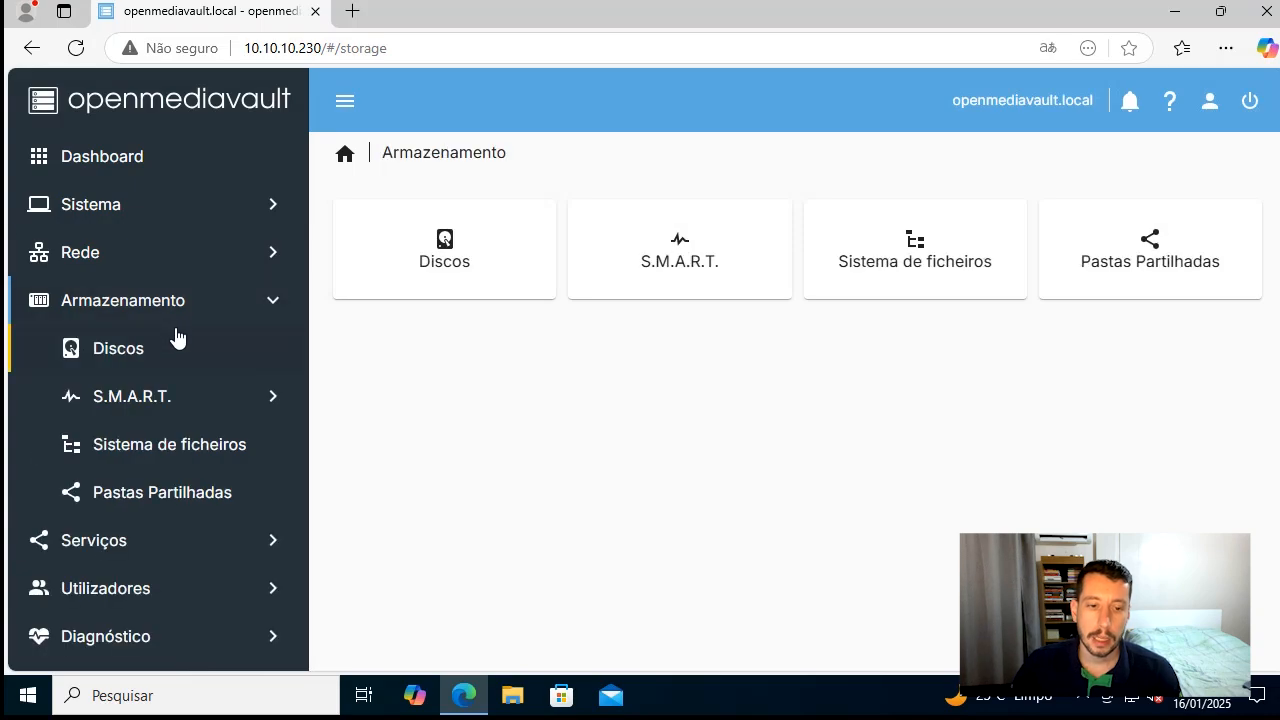
pyautogui.click(270, 312)
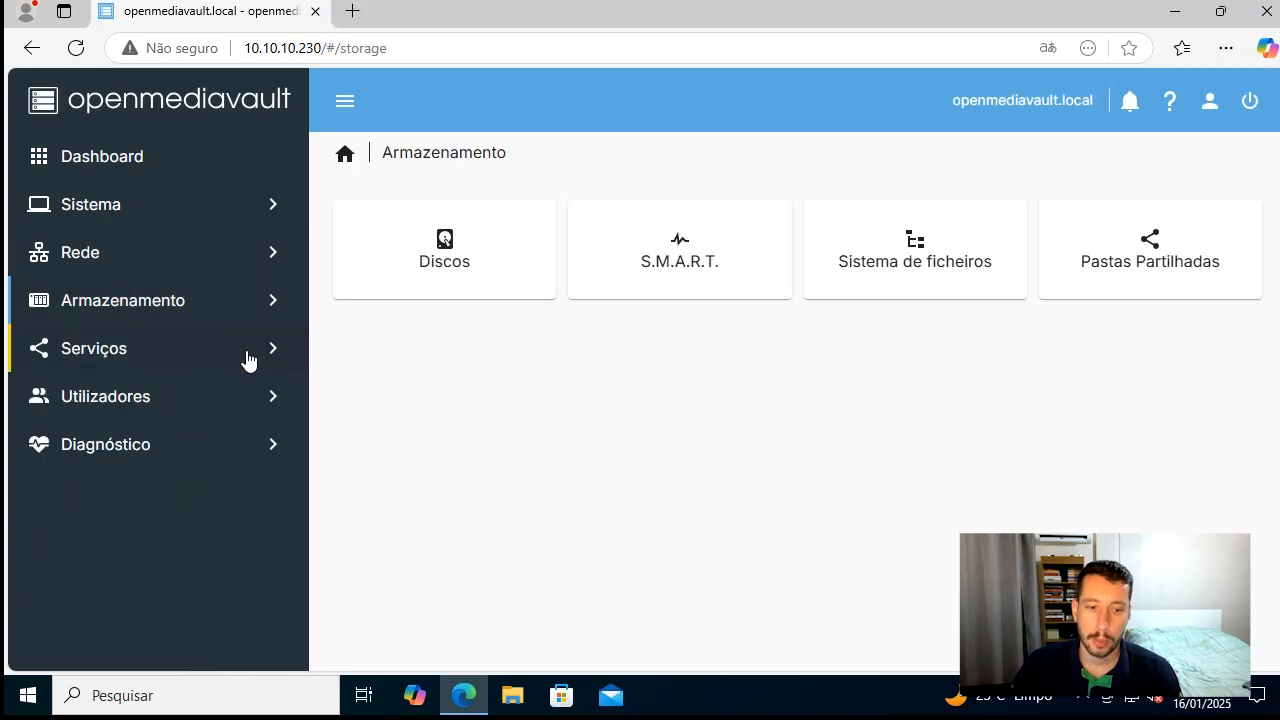
pyautogui.click(248, 360)
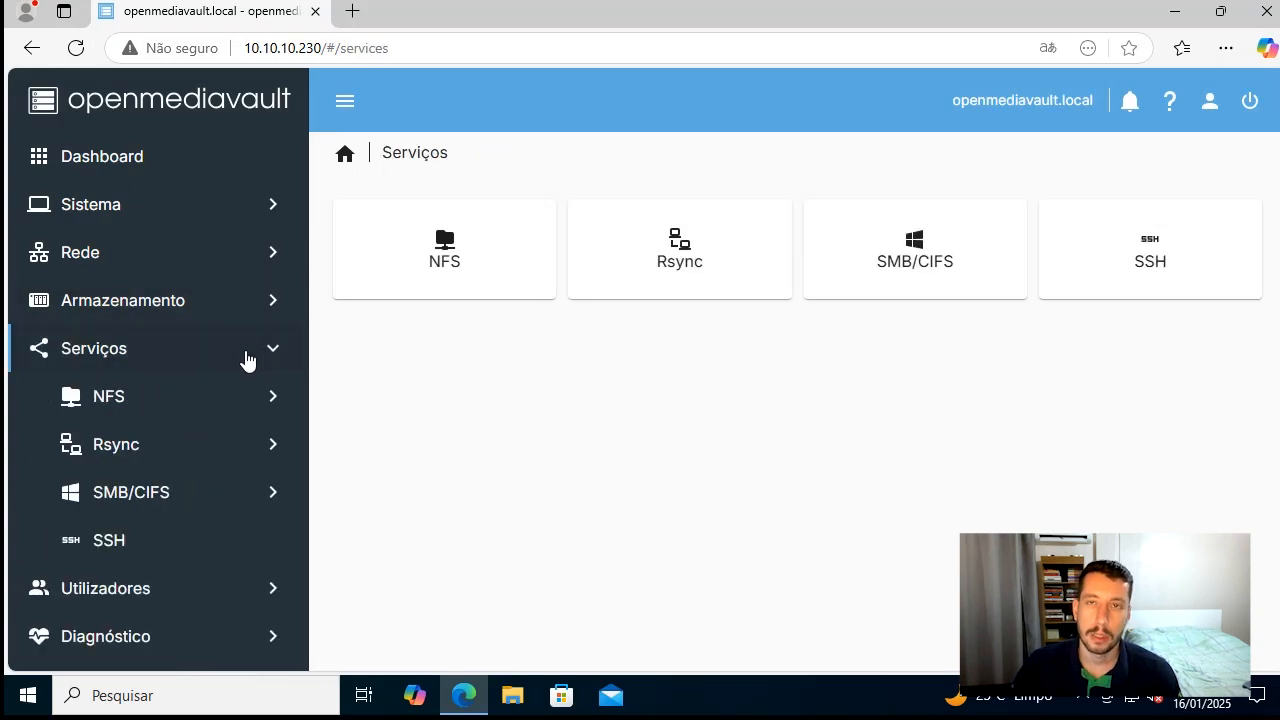
pyautogui.click(248, 360)
# Open the Utilizadores settings and try enabling the user home directory to check its location choices
pyautogui.click(247, 403)
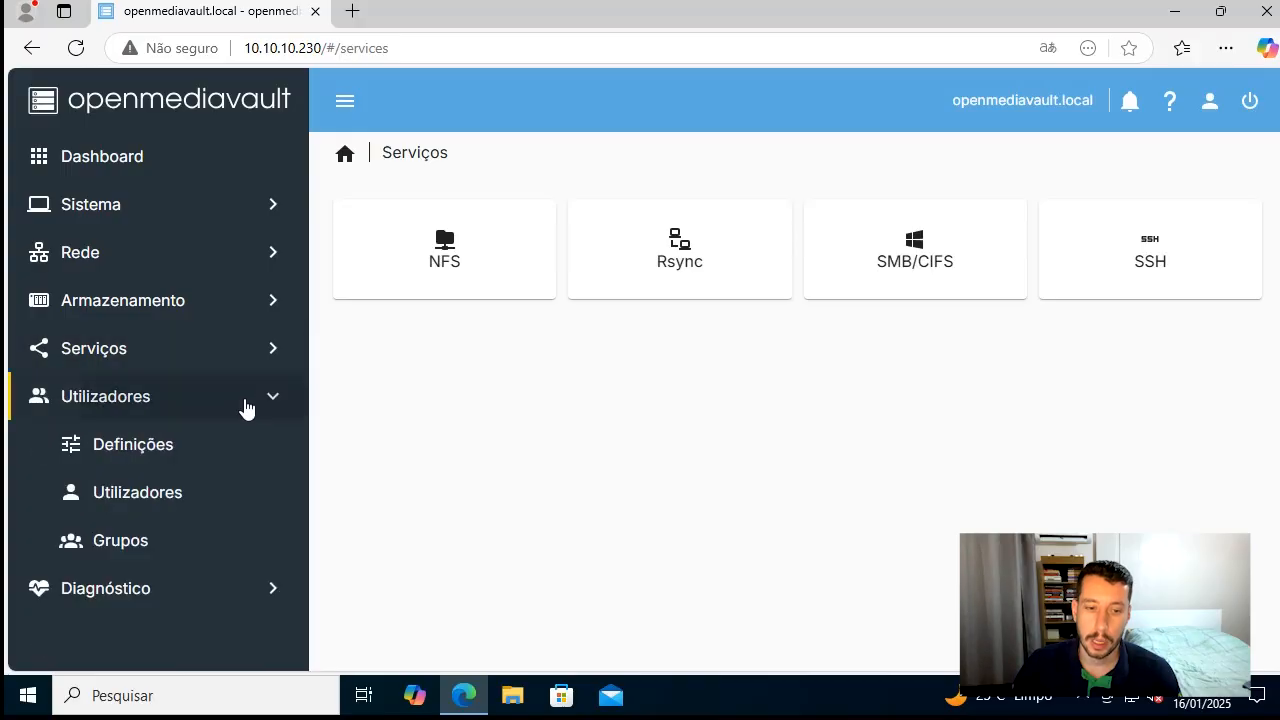
pyautogui.click(195, 453)
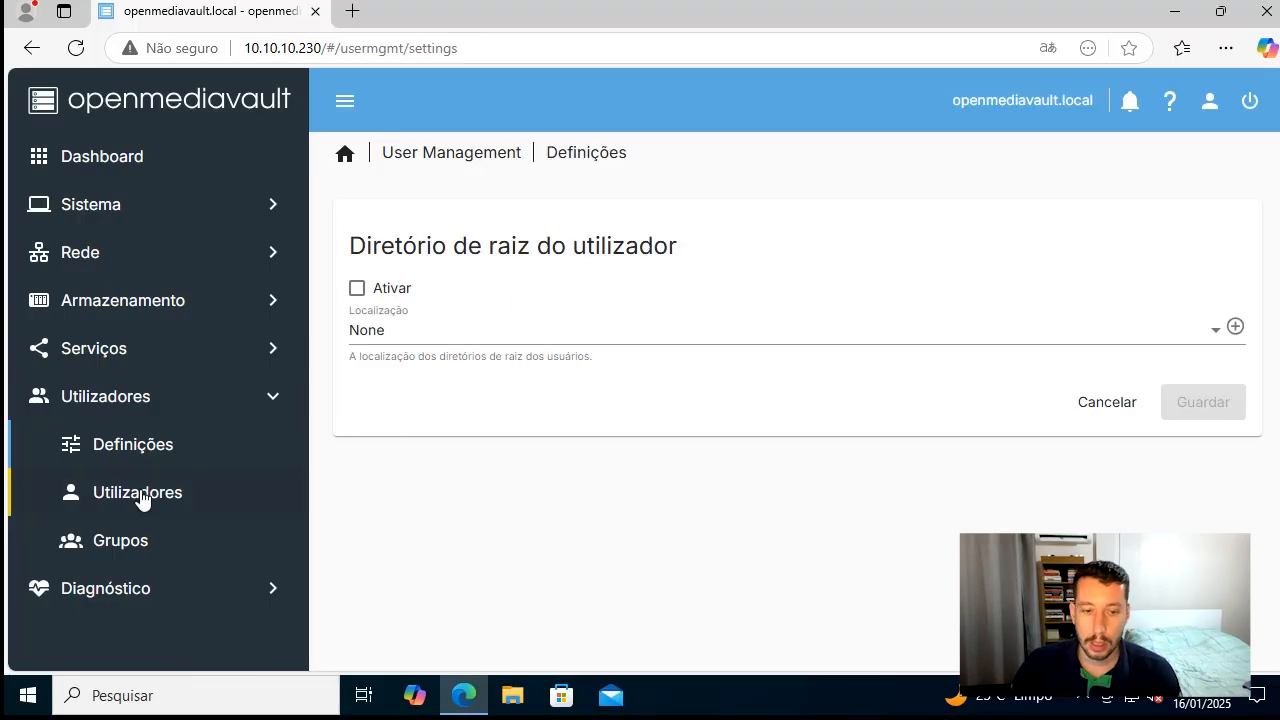
pyautogui.moveTo(366, 248); pyautogui.dragTo(668, 247)
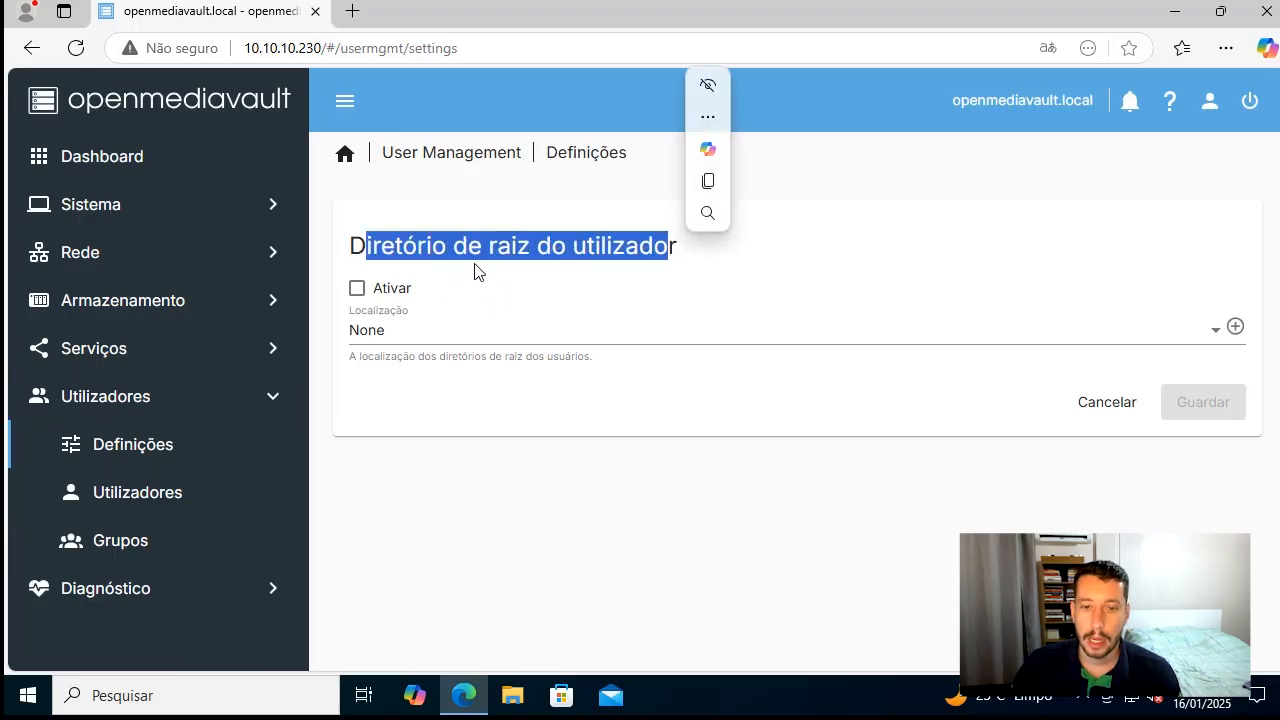
pyautogui.click(386, 292)
pyautogui.click(423, 330)
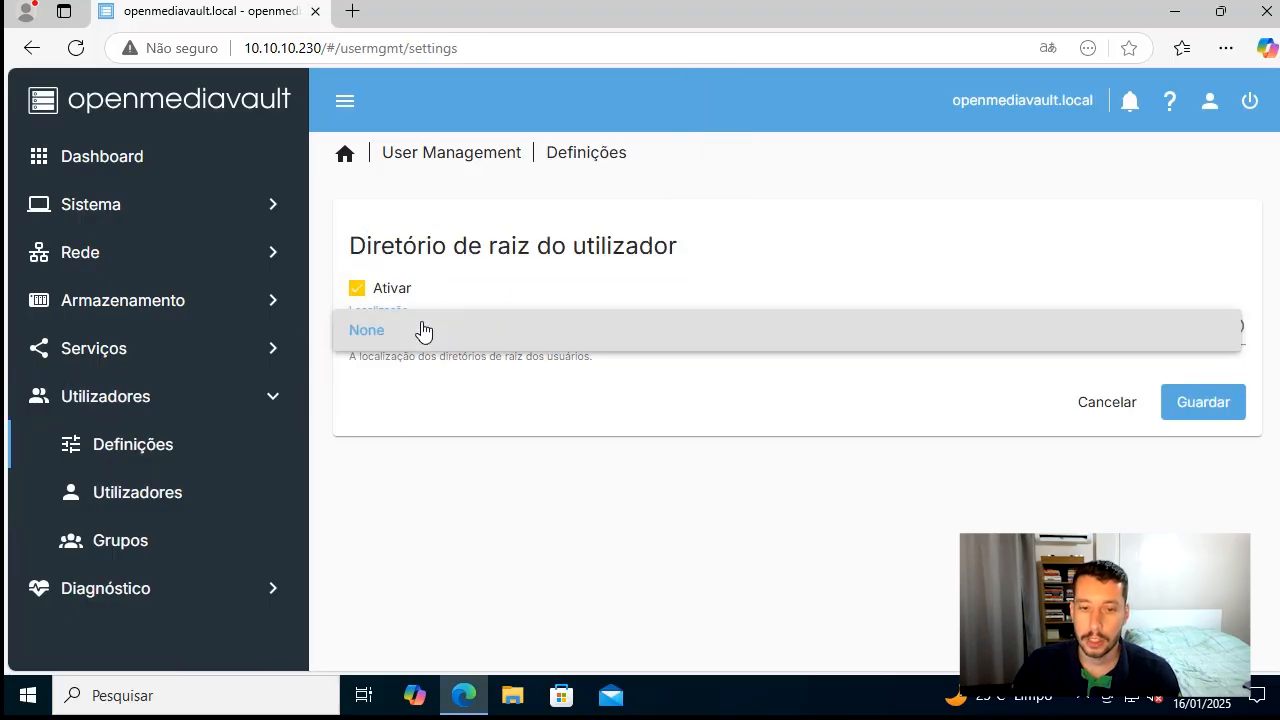
pyautogui.click(383, 284)
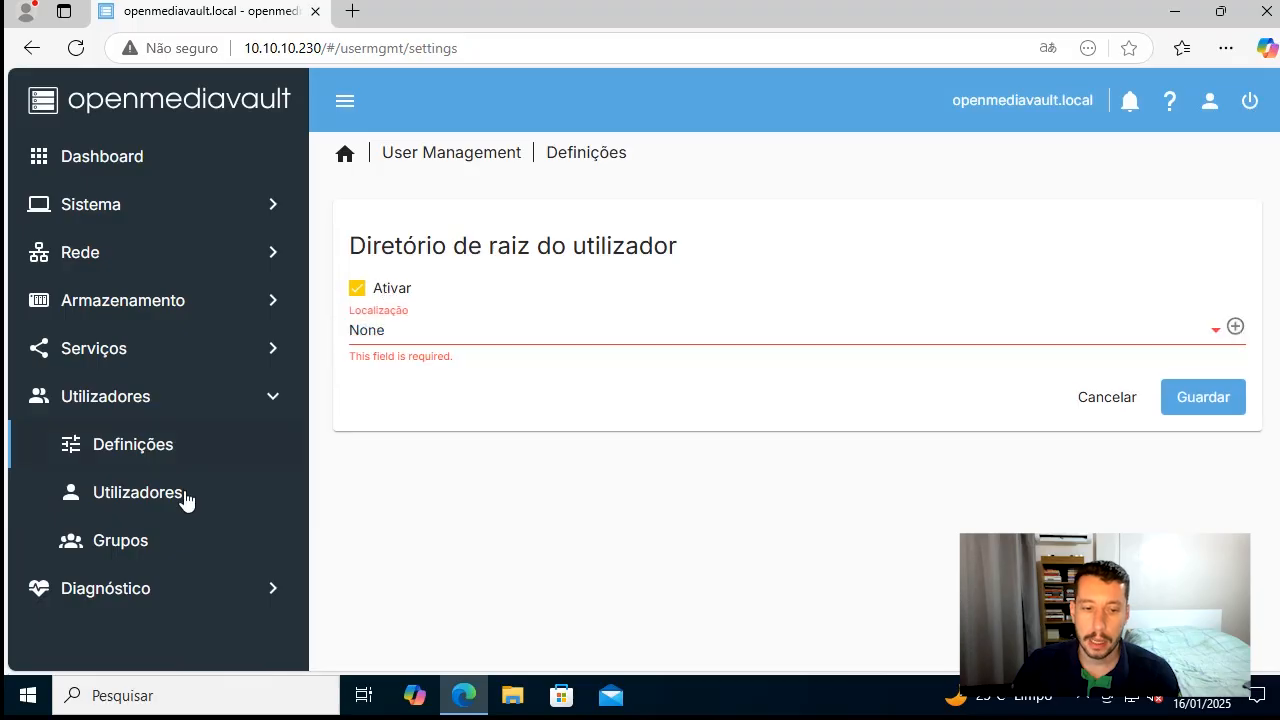
pyautogui.click(359, 292)
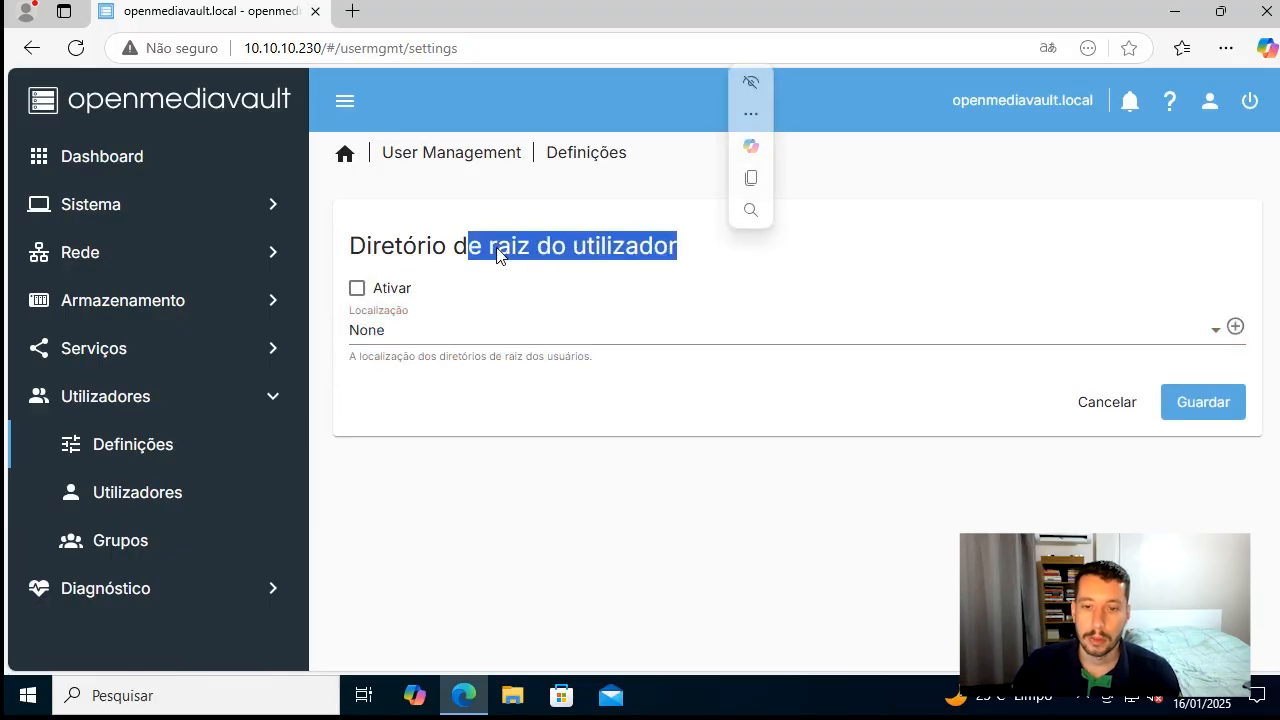
# Discard the unsaved user settings changes and view the Utilizadores and Grupos lists
pyautogui.click(91, 491)
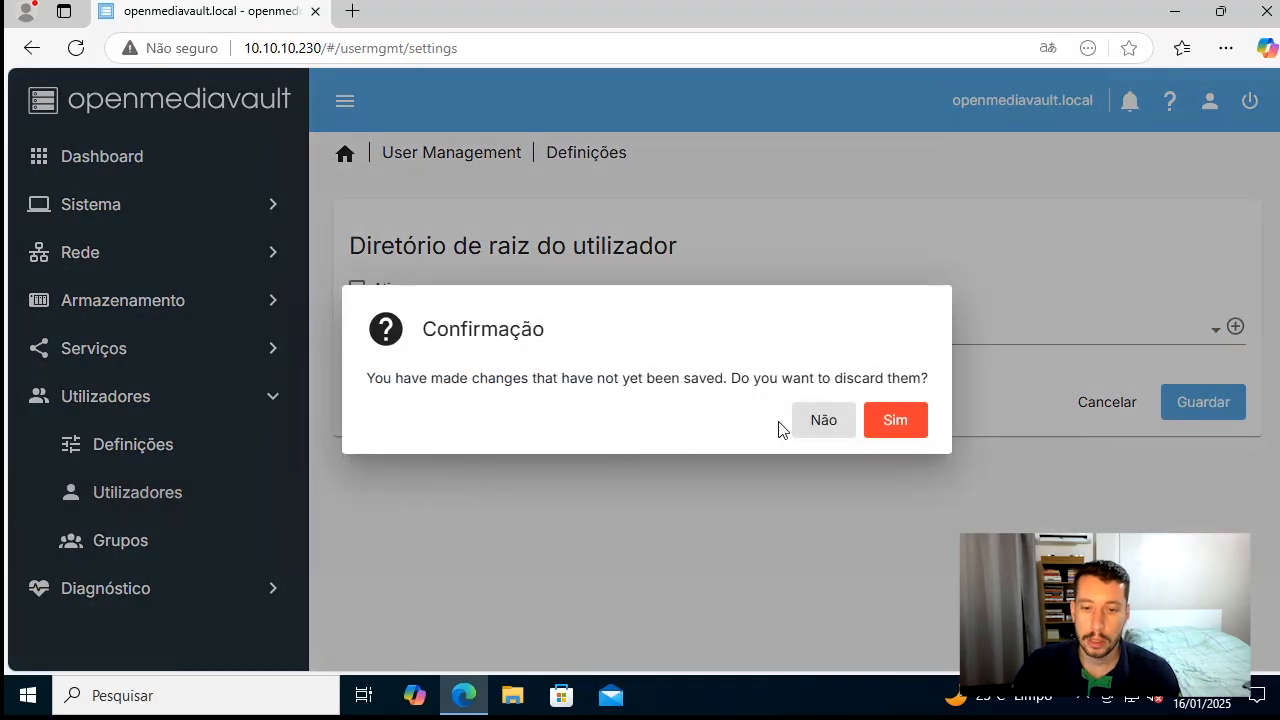
pyautogui.click(896, 421)
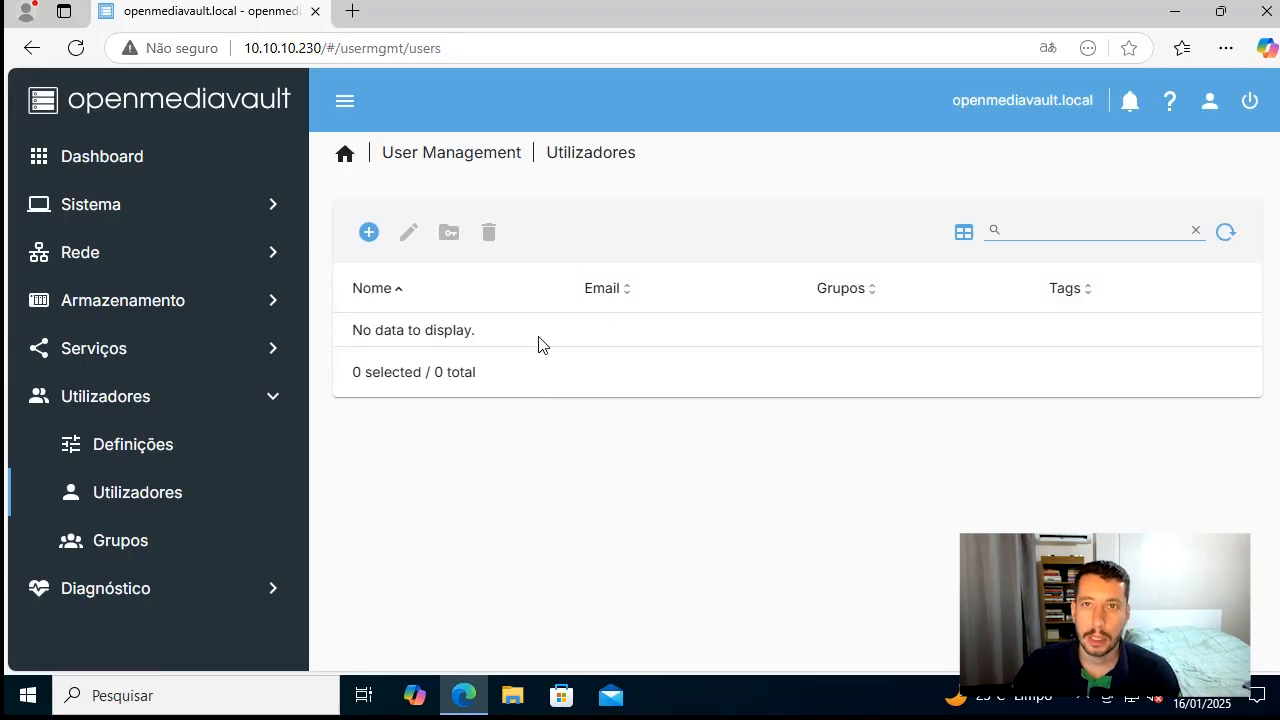
pyautogui.moveTo(437, 338); pyautogui.dragTo(577, 349)
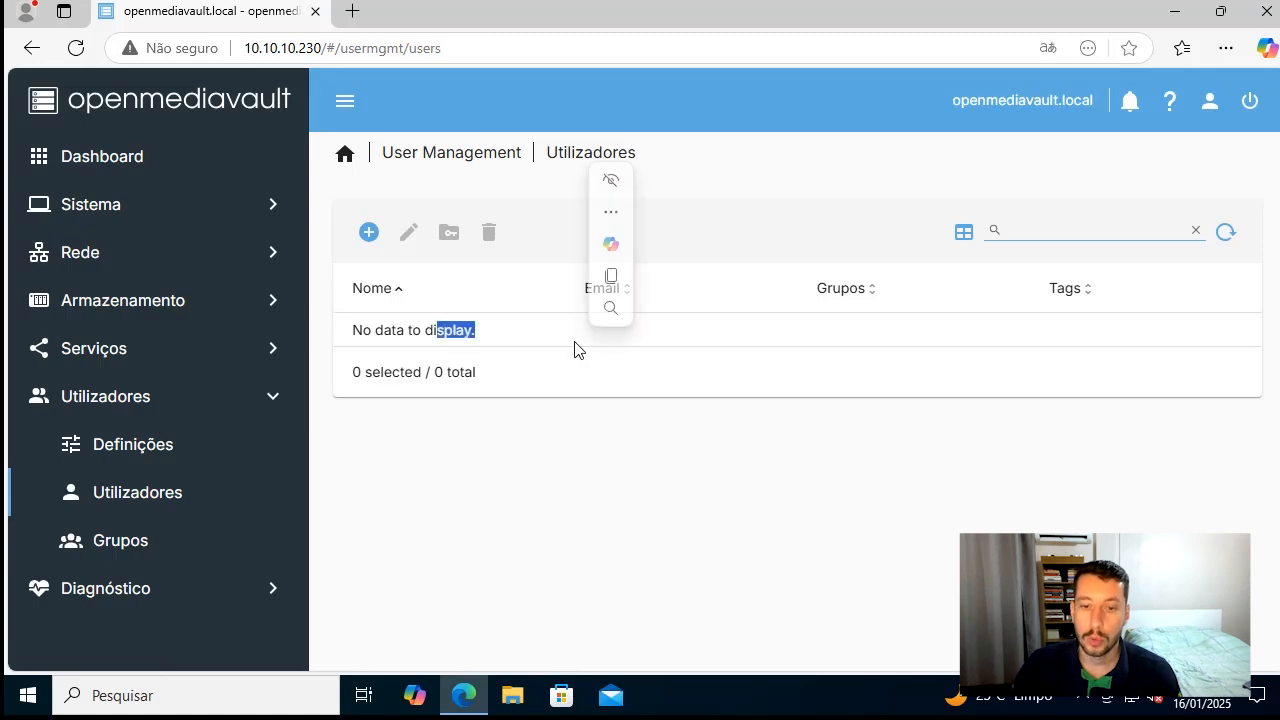
pyautogui.click(160, 548)
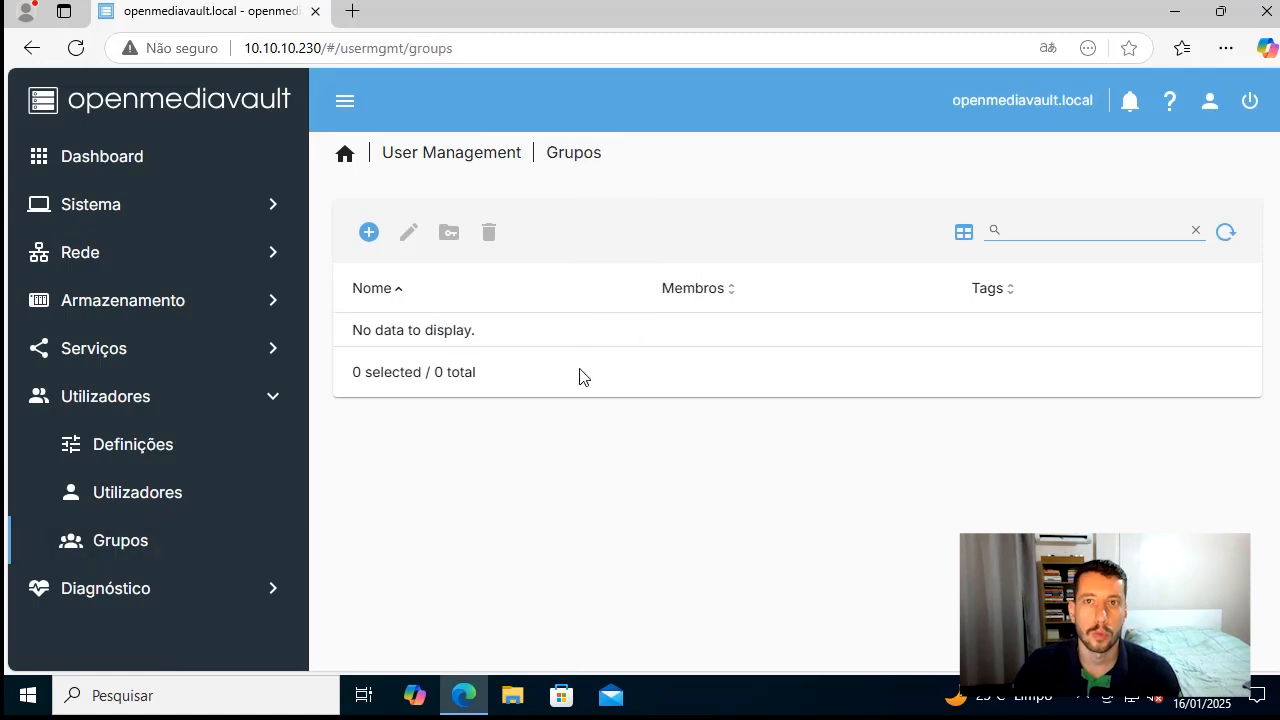
# Open Informação do sistema under Diagnóstico and examine the host name, version, processor and kernel
pyautogui.click(229, 590)
pyautogui.scroll(-1, 222, 404)
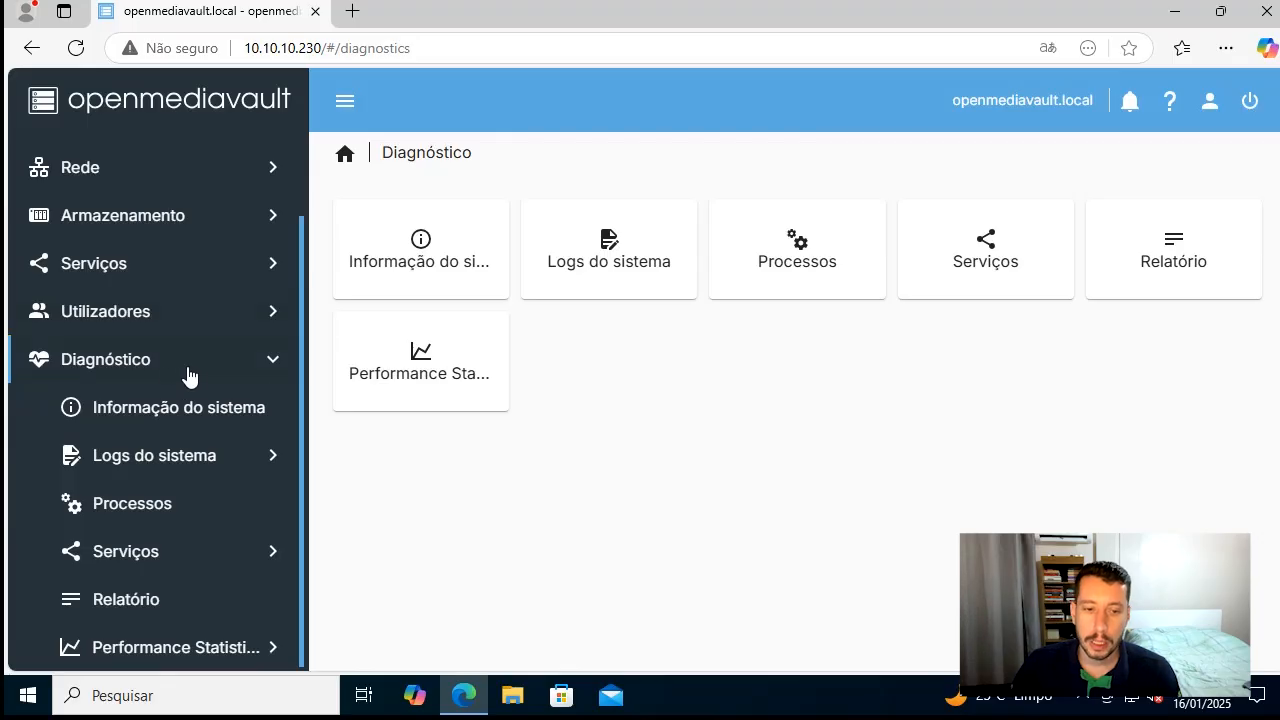
pyautogui.click(187, 425)
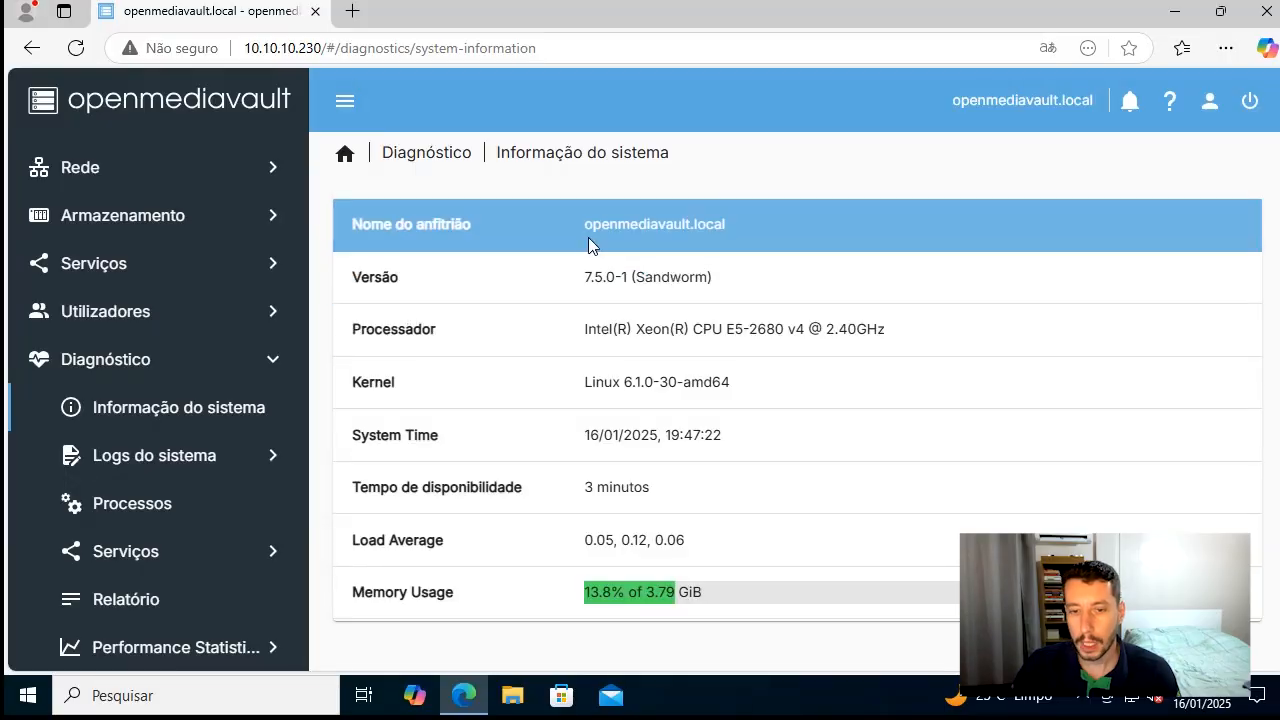
pyautogui.moveTo(352, 224); pyautogui.dragTo(778, 220)
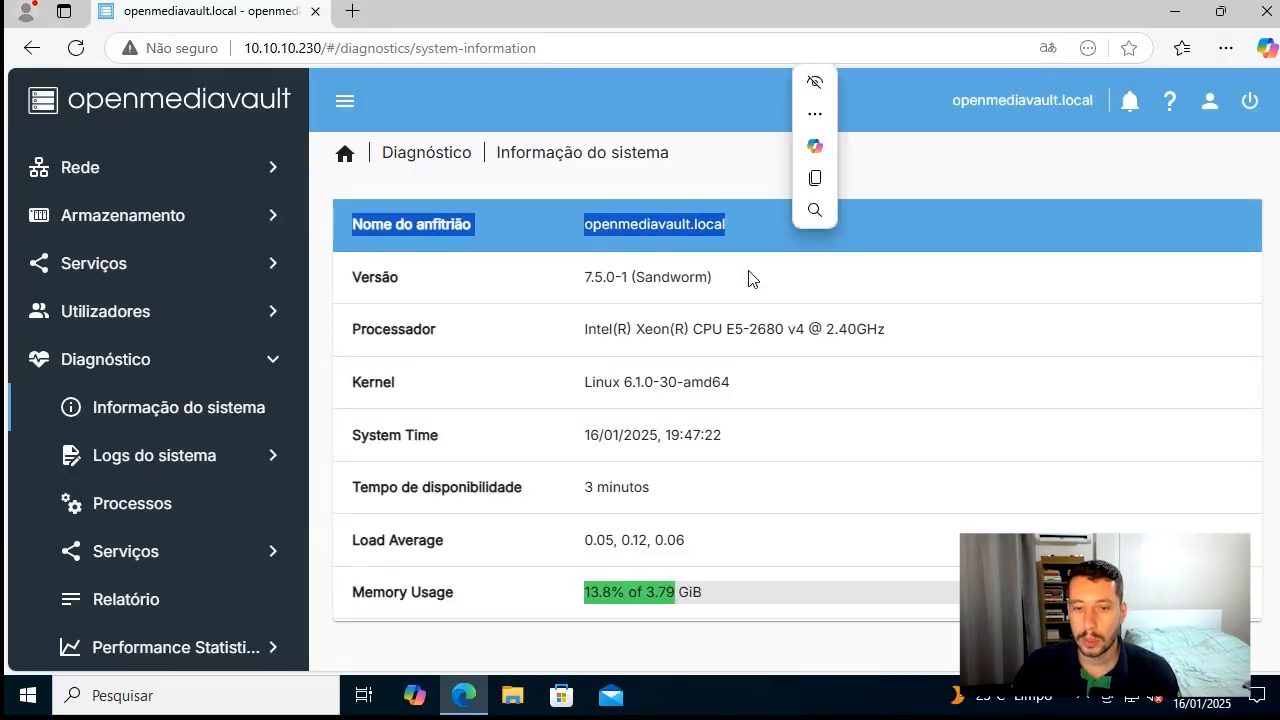
pyautogui.moveTo(749, 274); pyautogui.dragTo(518, 284)
pyautogui.moveTo(570, 337); pyautogui.dragTo(1062, 318)
pyautogui.click(546, 367)
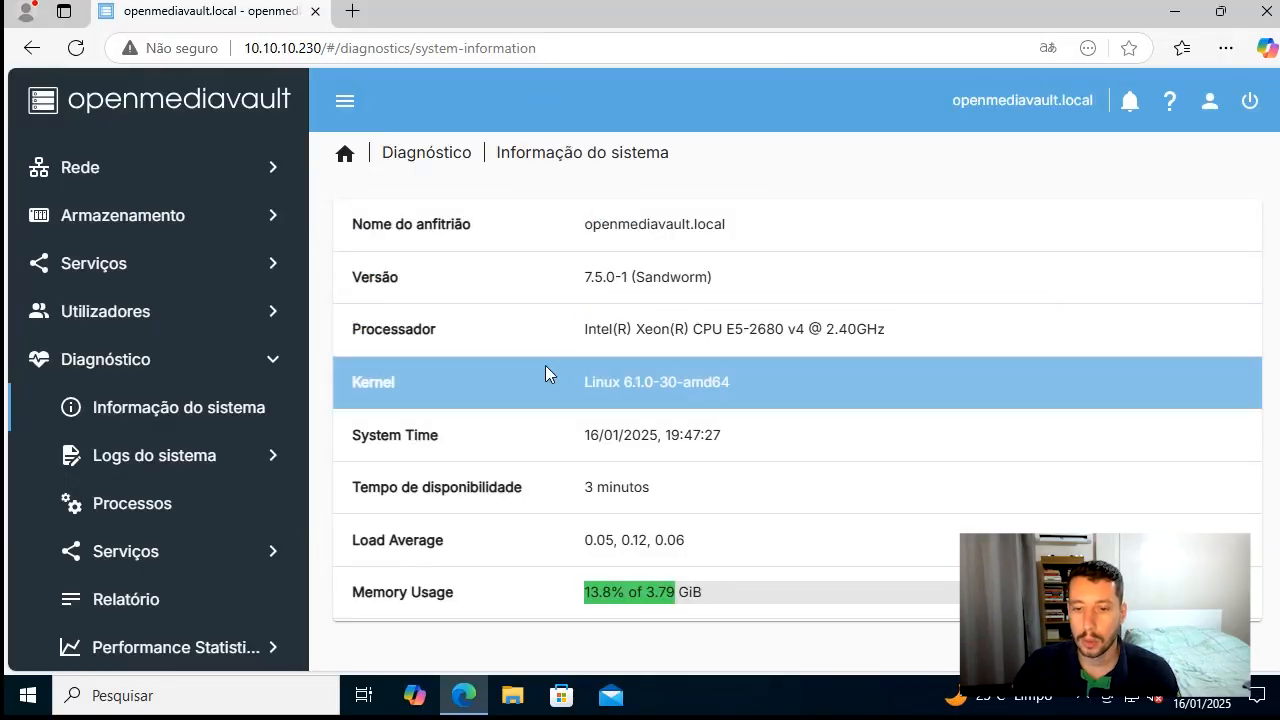
pyautogui.moveTo(546, 367); pyautogui.dragTo(538, 366)
# Examine the system time, uptime, load average and memory usage in the system information
pyautogui.moveTo(545, 426); pyautogui.dragTo(788, 420)
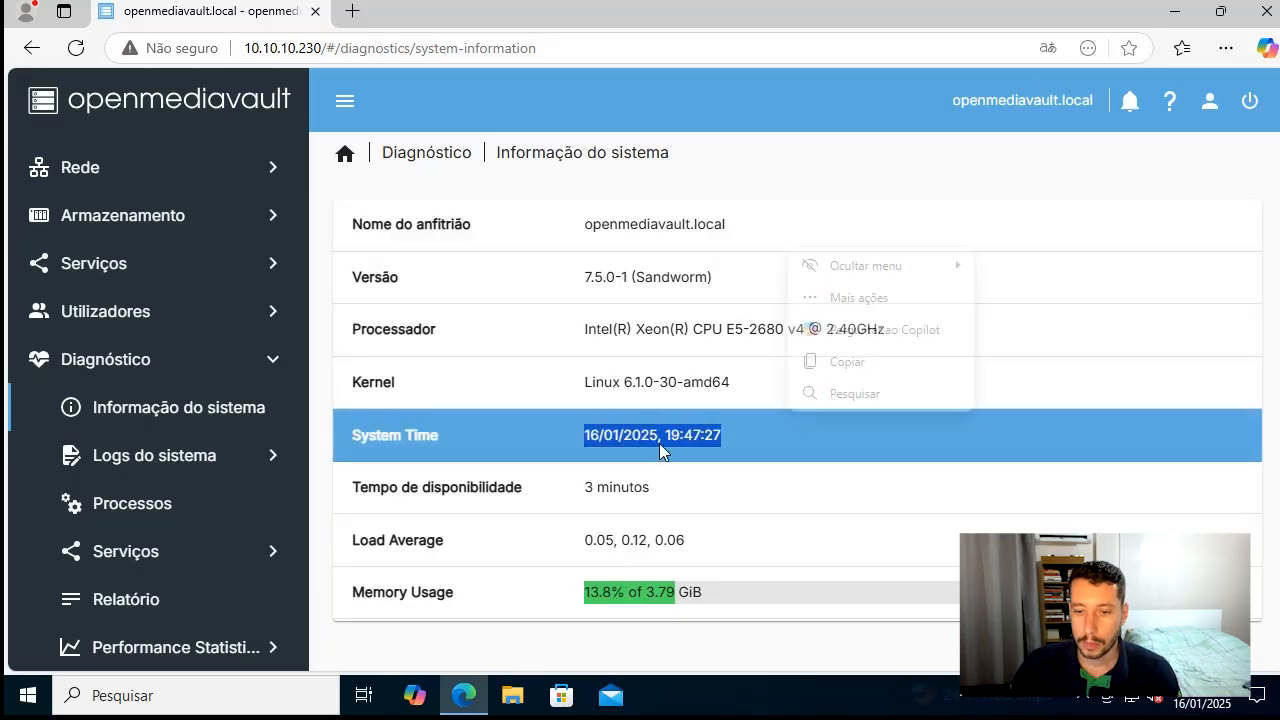
pyautogui.doubleClick(608, 489)
pyautogui.moveTo(574, 488); pyautogui.dragTo(723, 492)
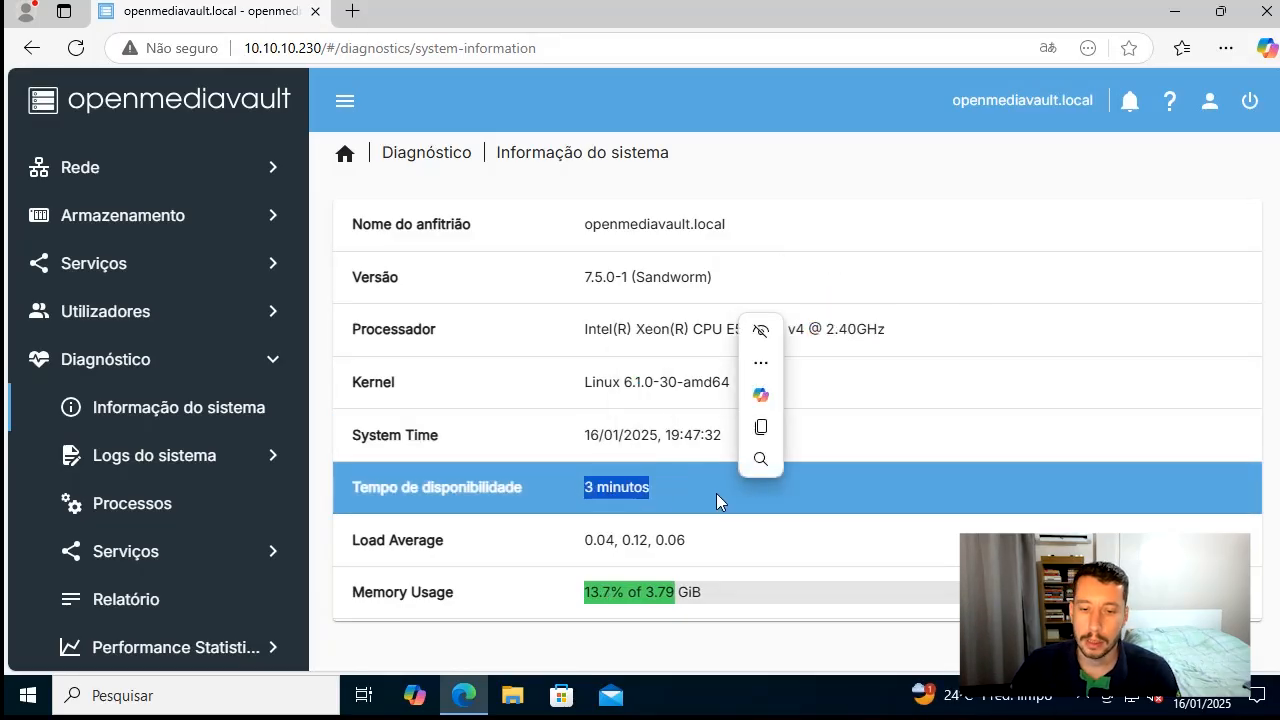
pyautogui.moveTo(582, 548); pyautogui.dragTo(640, 568)
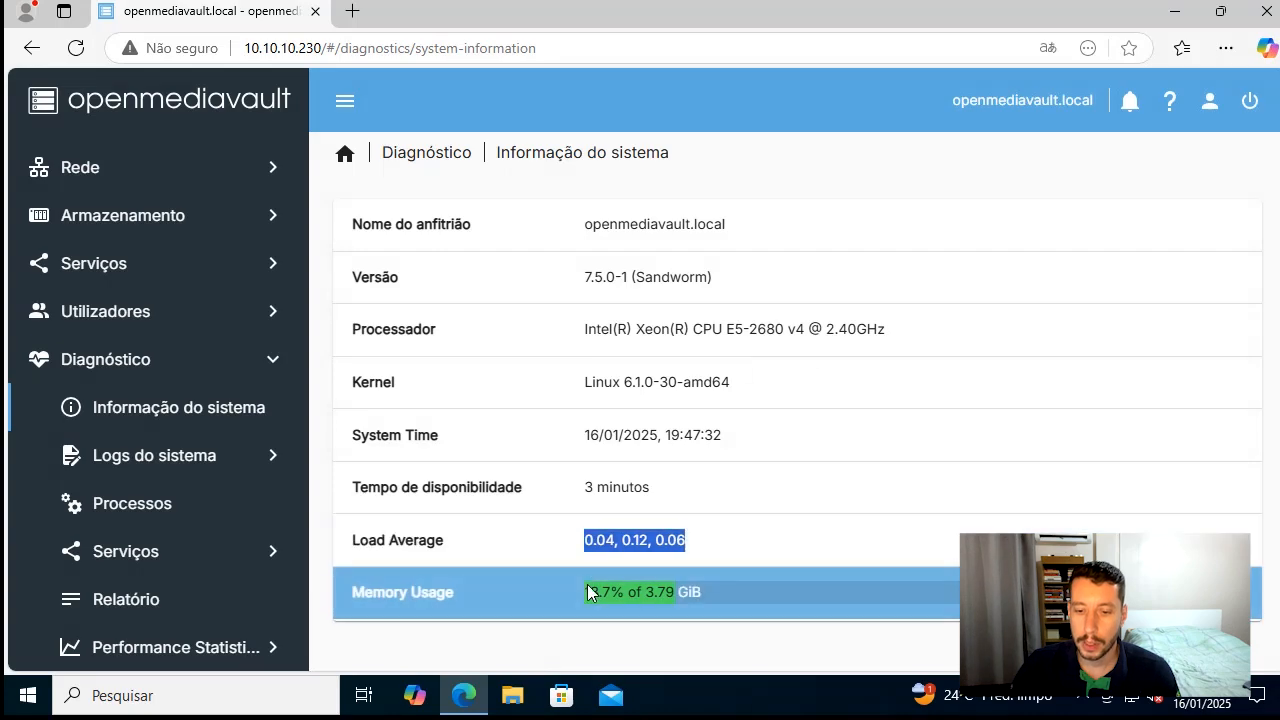
pyautogui.moveTo(388, 592); pyautogui.dragTo(691, 601)
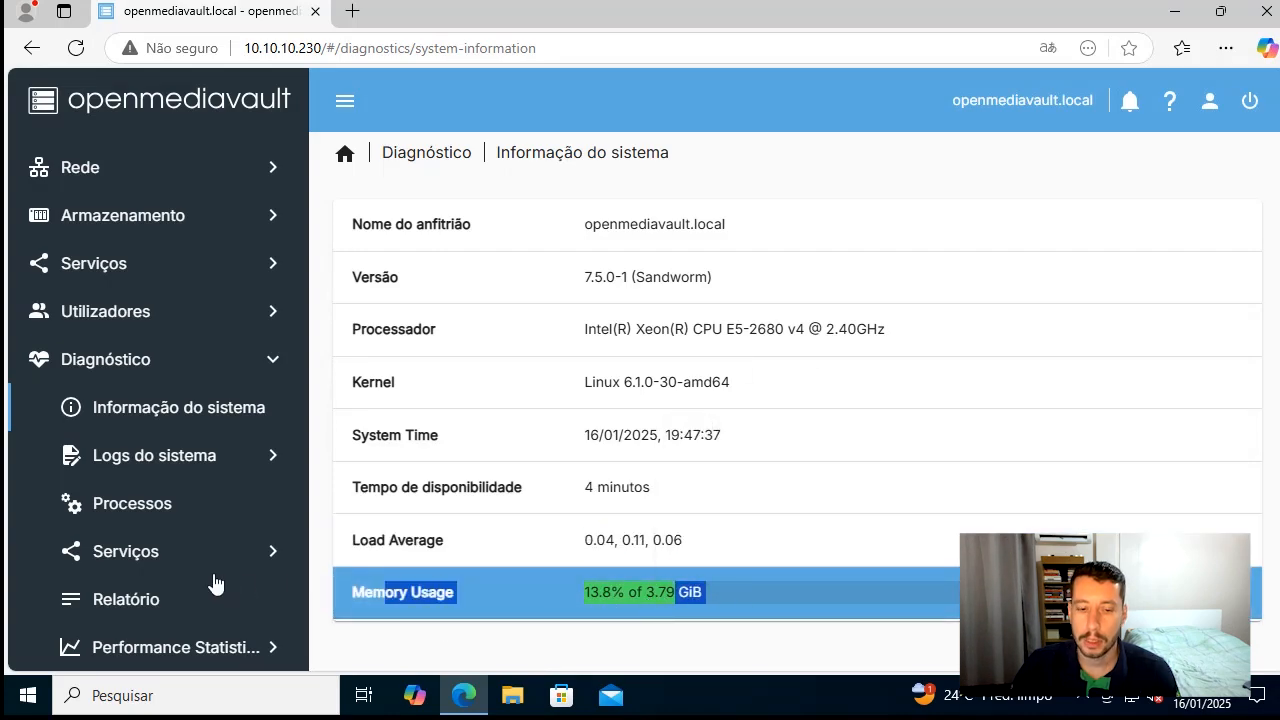
# View the Kernel log under Logs do sistema and examine the remote syslog settings in Remoto
pyautogui.click(194, 469)
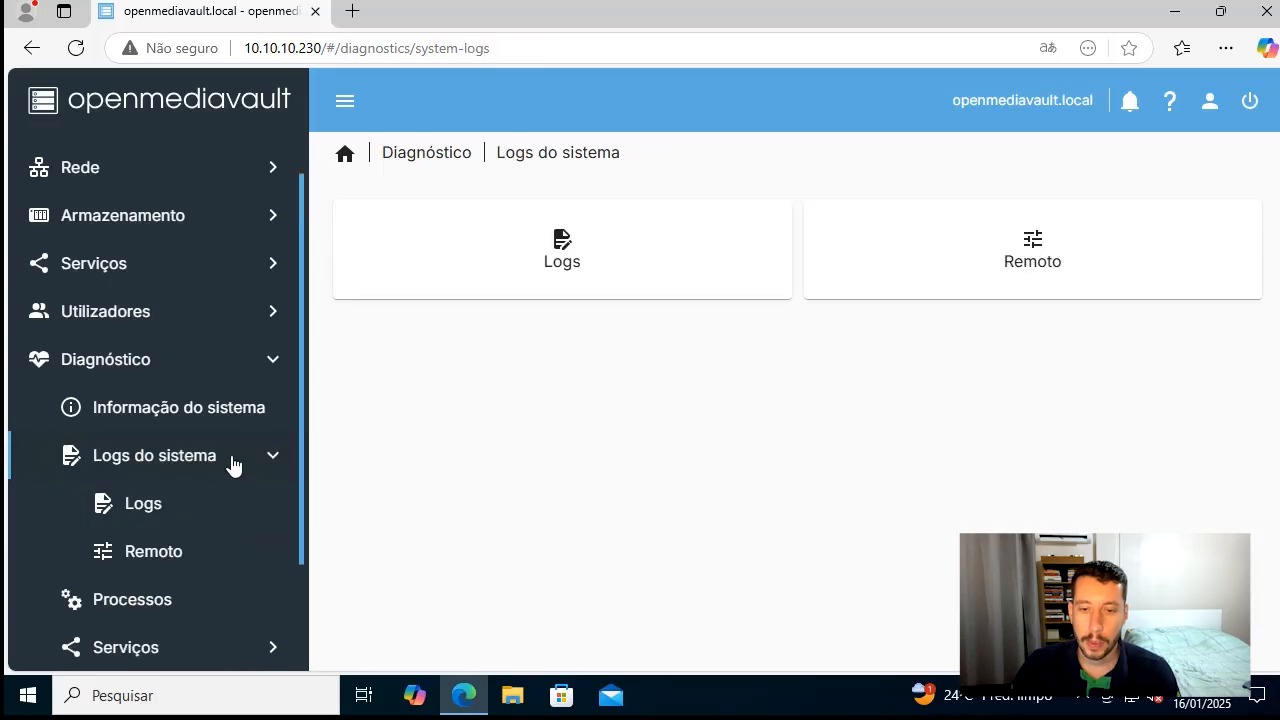
pyautogui.click(149, 508)
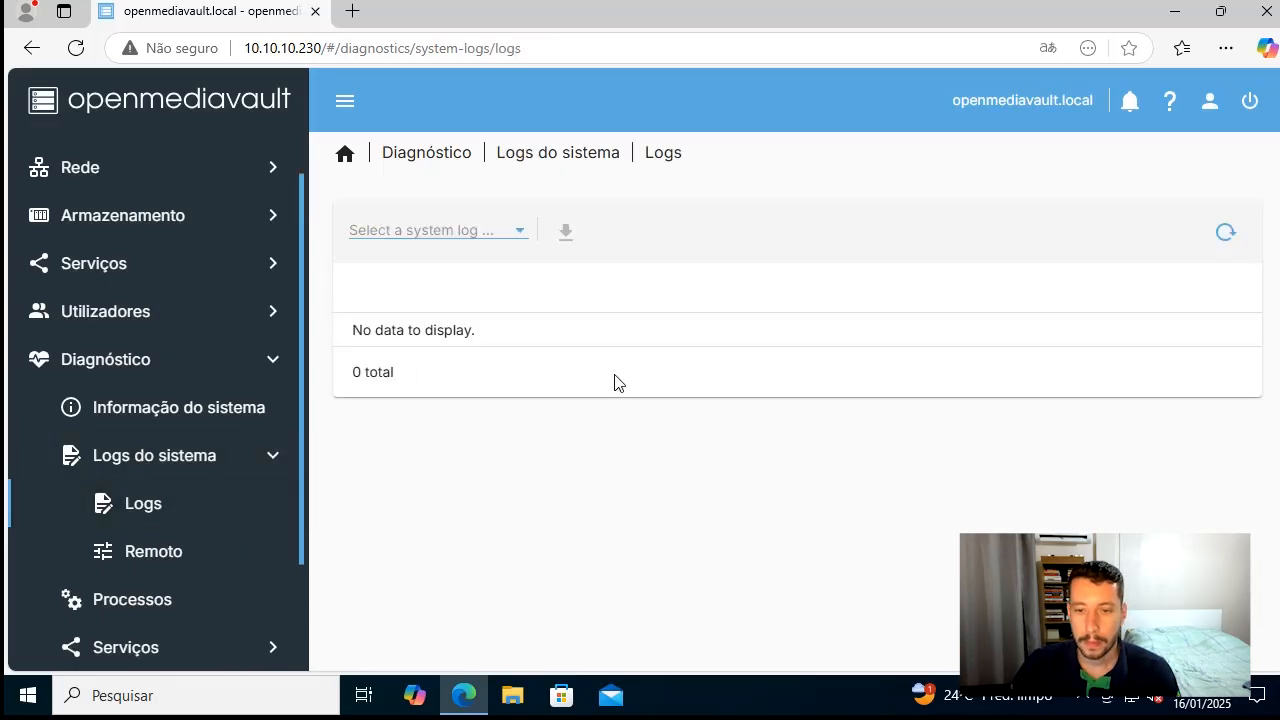
pyautogui.click(518, 232)
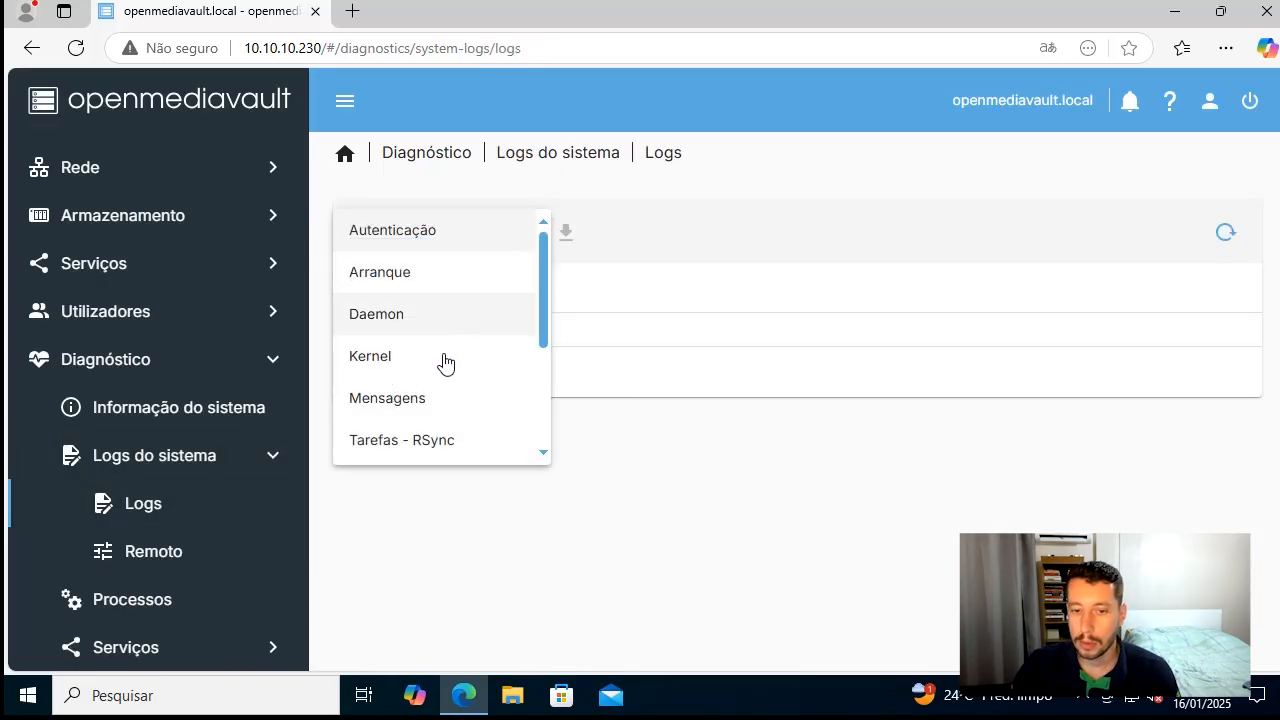
pyautogui.click(445, 358)
pyautogui.scroll(-10, 757, 435)
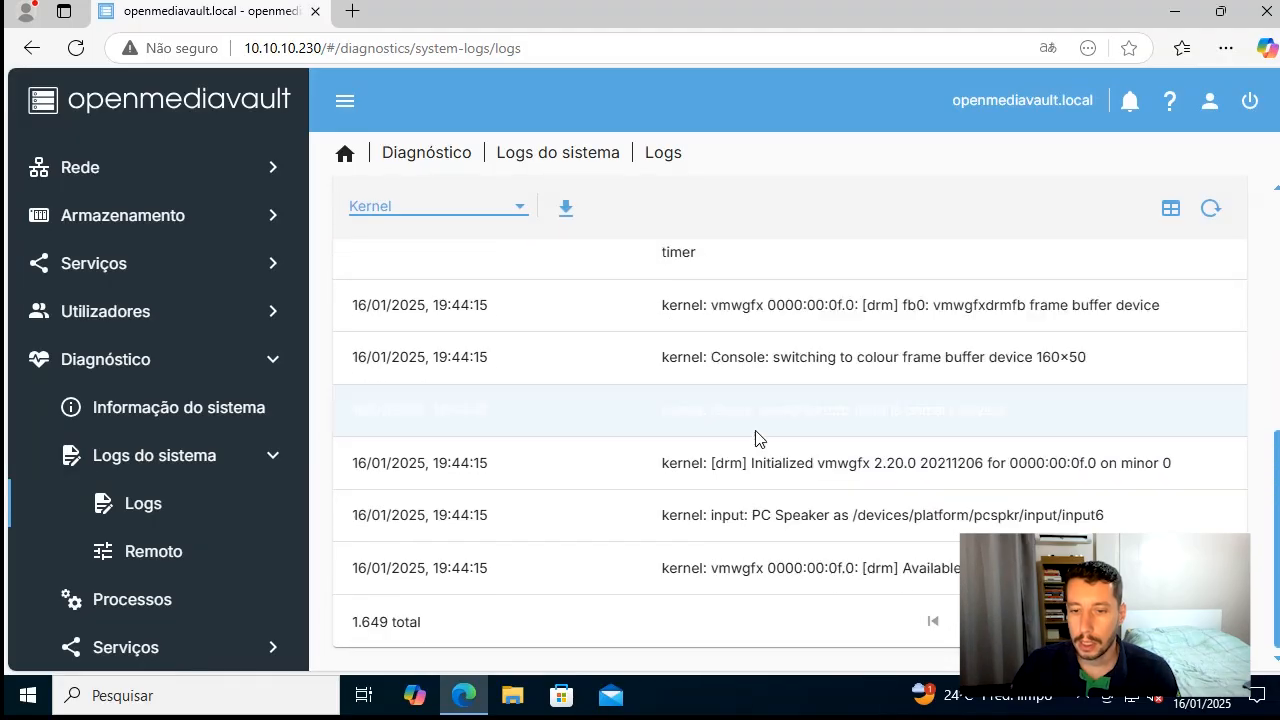
pyautogui.click(165, 555)
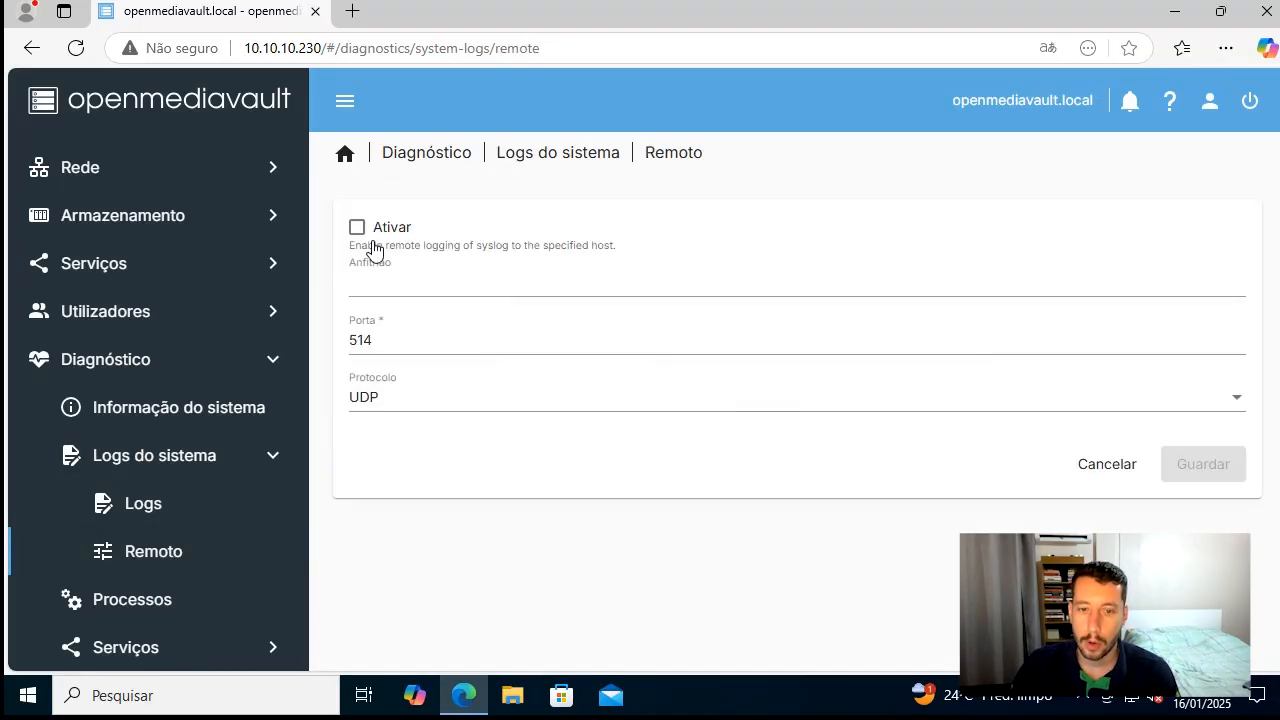
pyautogui.scroll(-1, 200, 510)
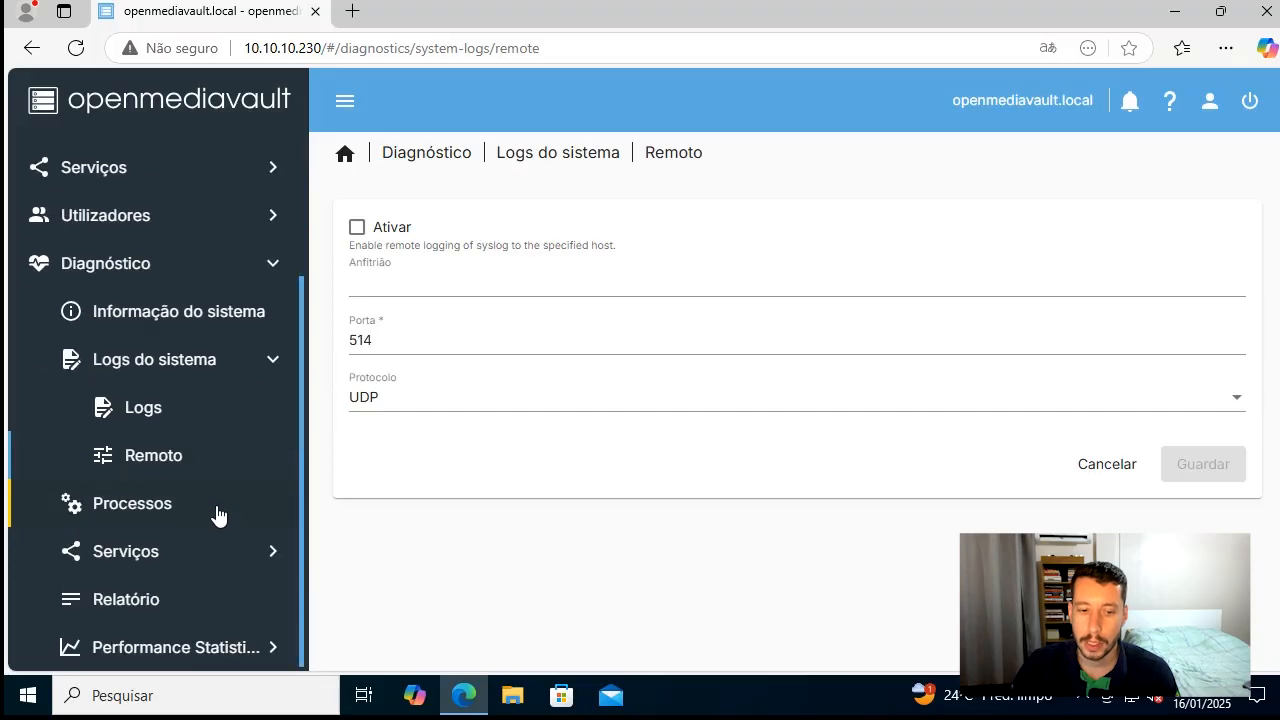
# View the running processes under Diagnóstico and check the NFS, SMB/CIFS and SSH service status pages
pyautogui.click(160, 505)
pyautogui.scroll(-1, 468, 415)
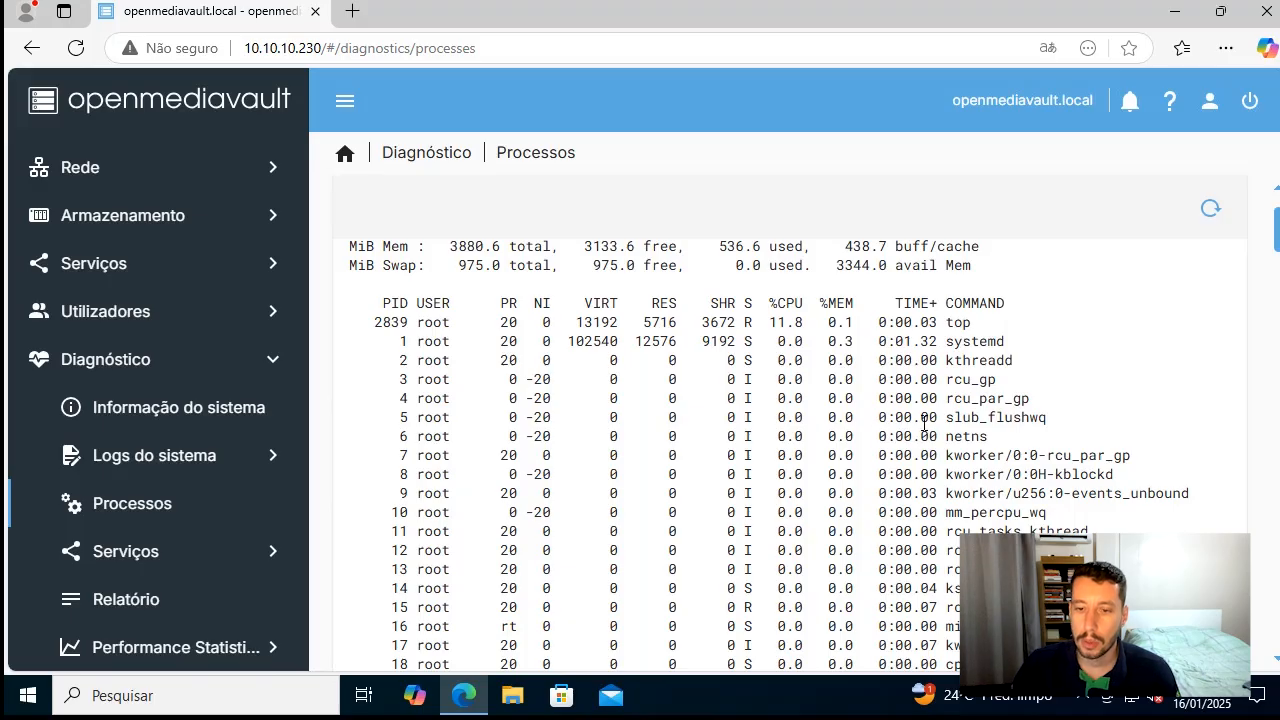
pyautogui.click(200, 568)
pyautogui.scroll(-1, 200, 572)
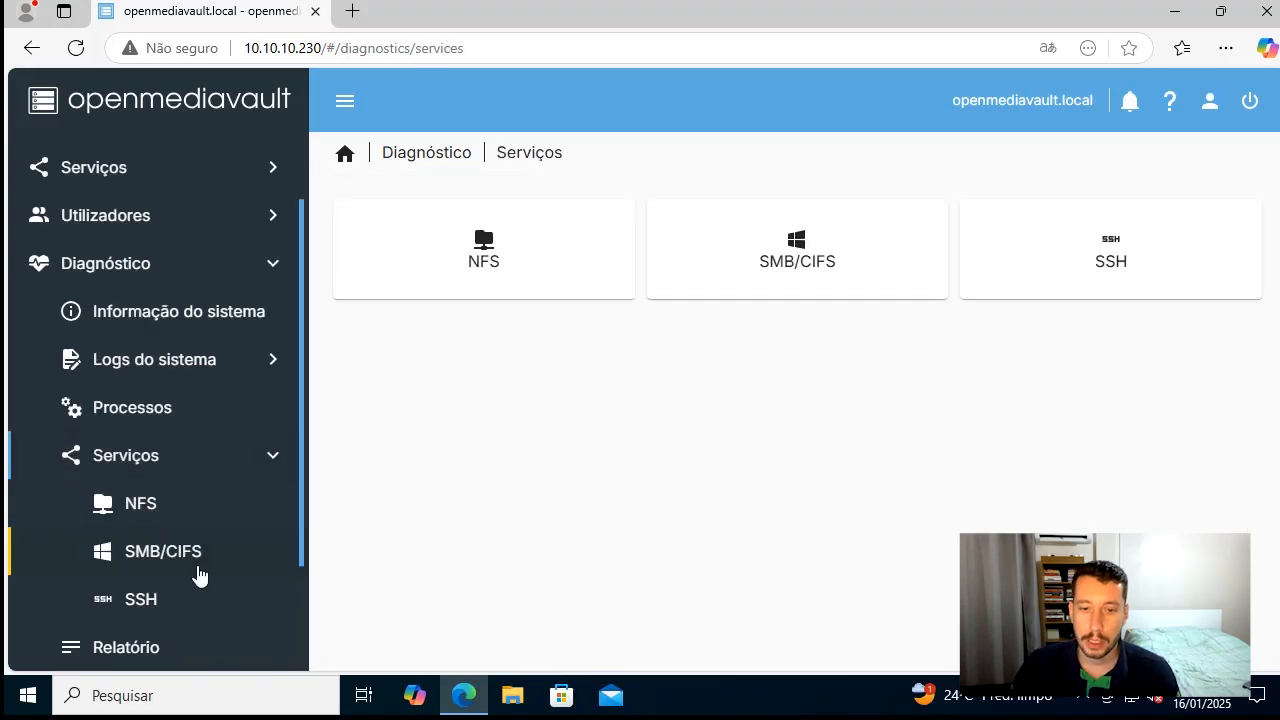
pyautogui.scroll(-1, 220, 575)
pyautogui.click(208, 472)
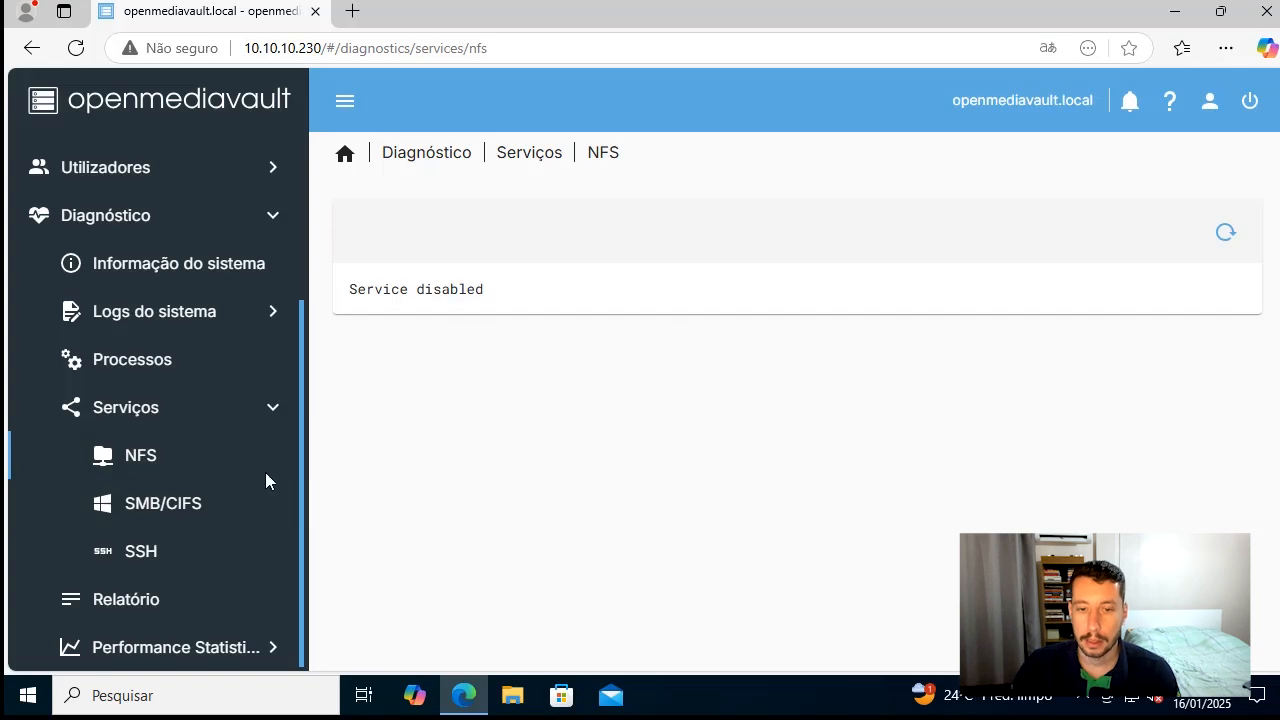
pyautogui.click(208, 506)
pyautogui.click(194, 566)
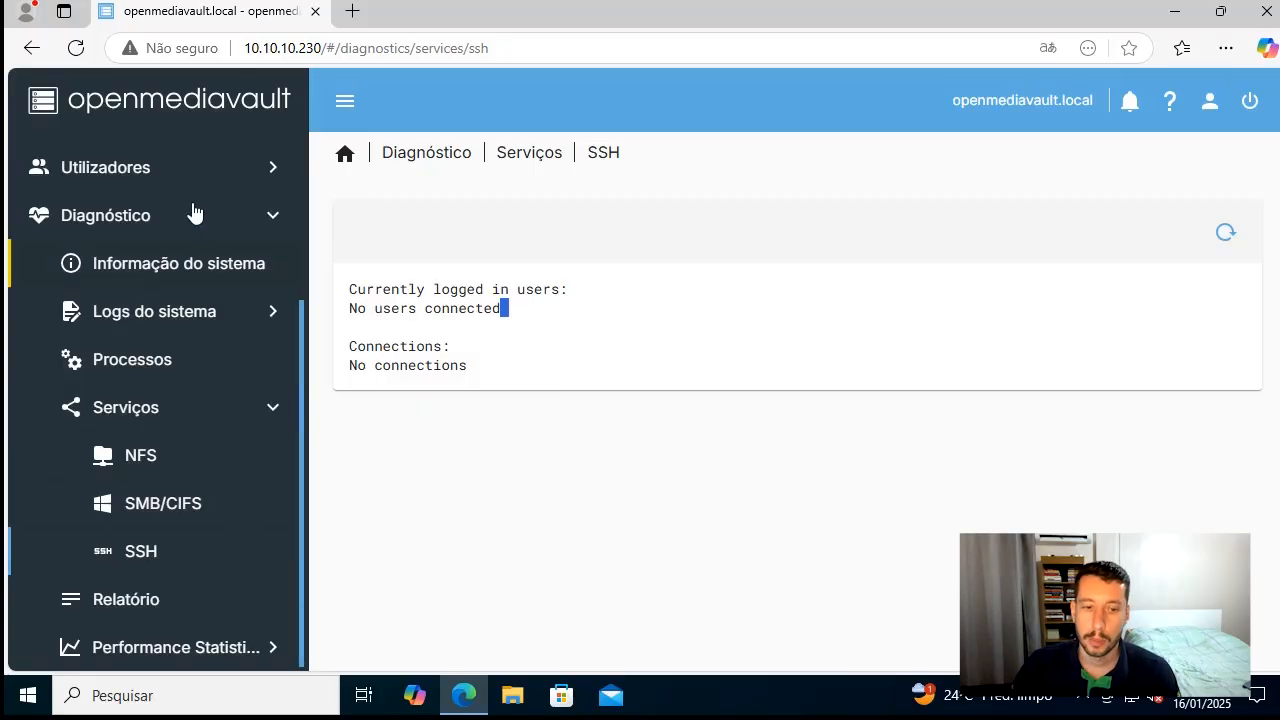
pyautogui.scroll(1, 188, 280)
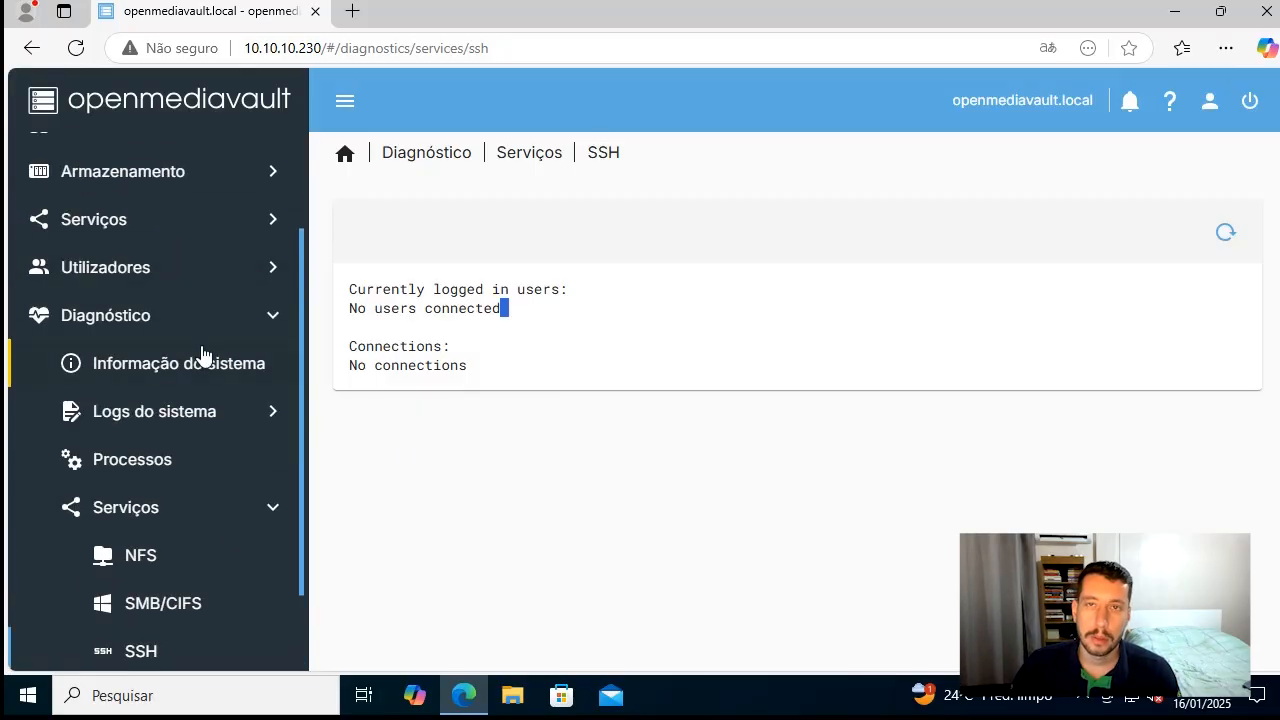
pyautogui.scroll(-1, 223, 437)
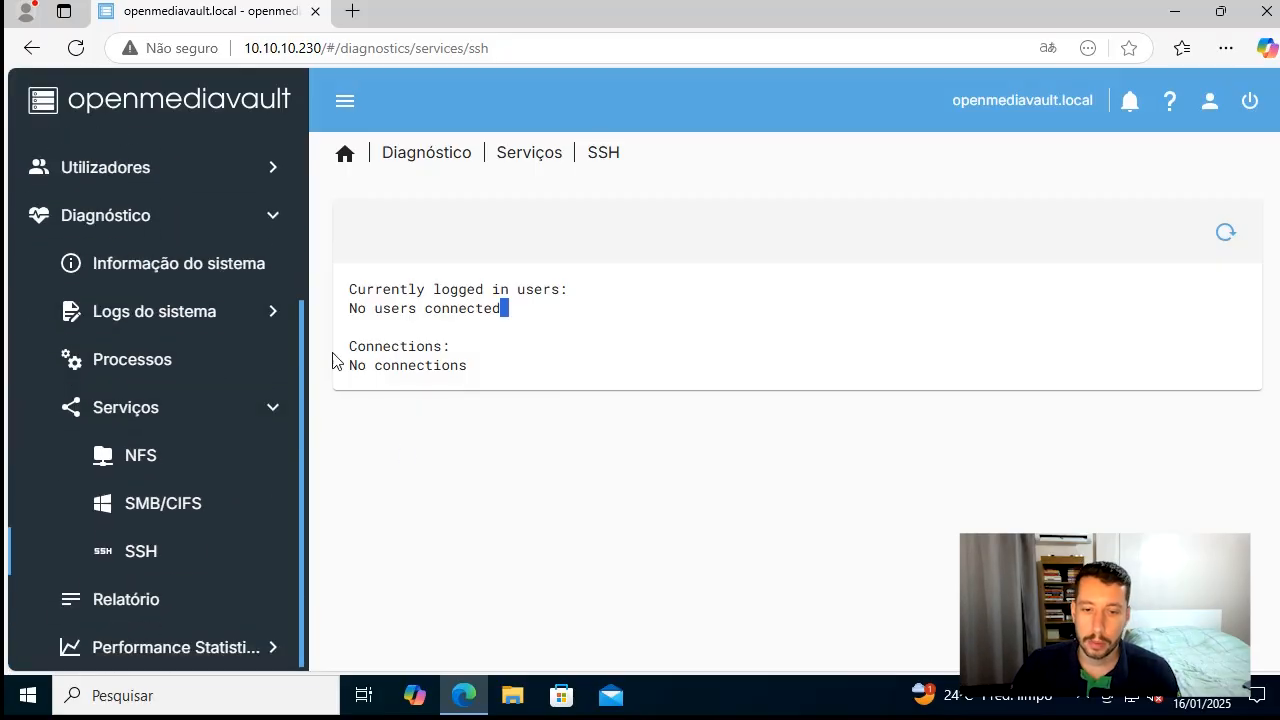
# Open the Relatório page and examine its operating system, openmediavault release and ens192 network interface sections
pyautogui.click(223, 424)
pyautogui.click(126, 603)
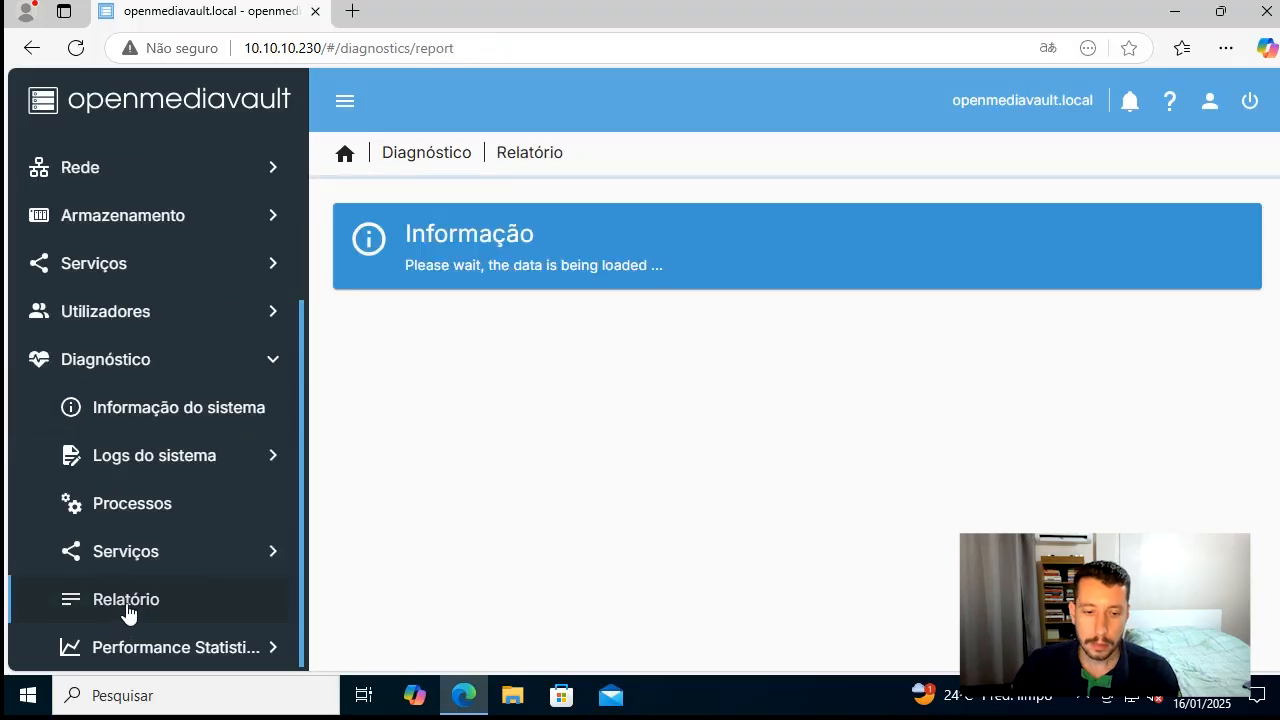
pyautogui.scroll(-6, 557, 455)
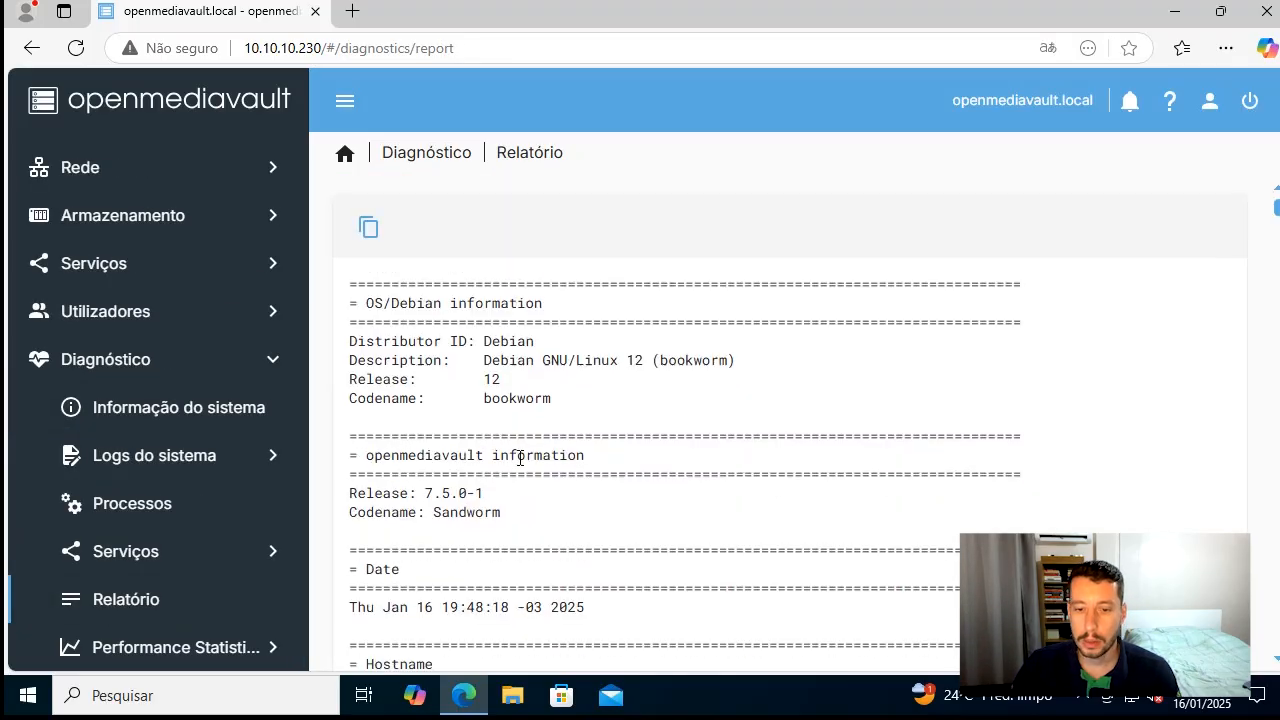
pyautogui.scroll(-7, 525, 408)
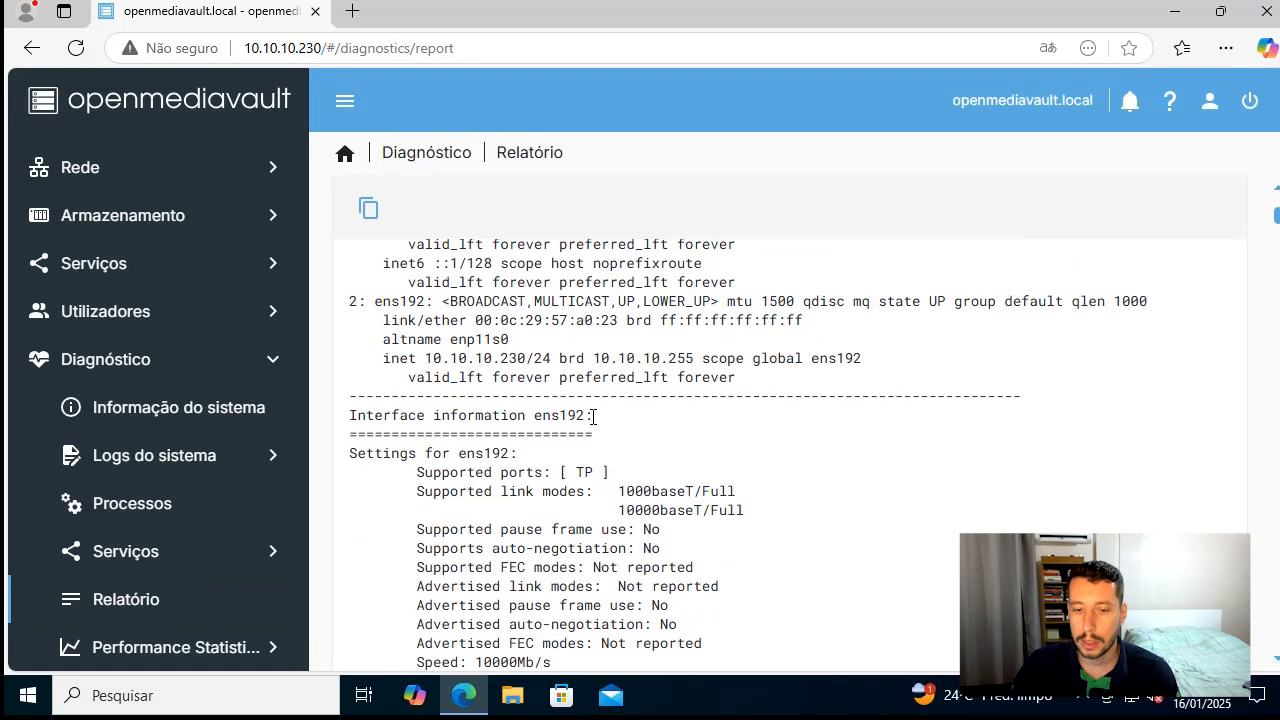
pyautogui.scroll(5, 466, 290)
pyautogui.moveTo(451, 381); pyautogui.dragTo(668, 419)
pyautogui.scroll(-3, 610, 493)
pyautogui.scroll(-4, 628, 435)
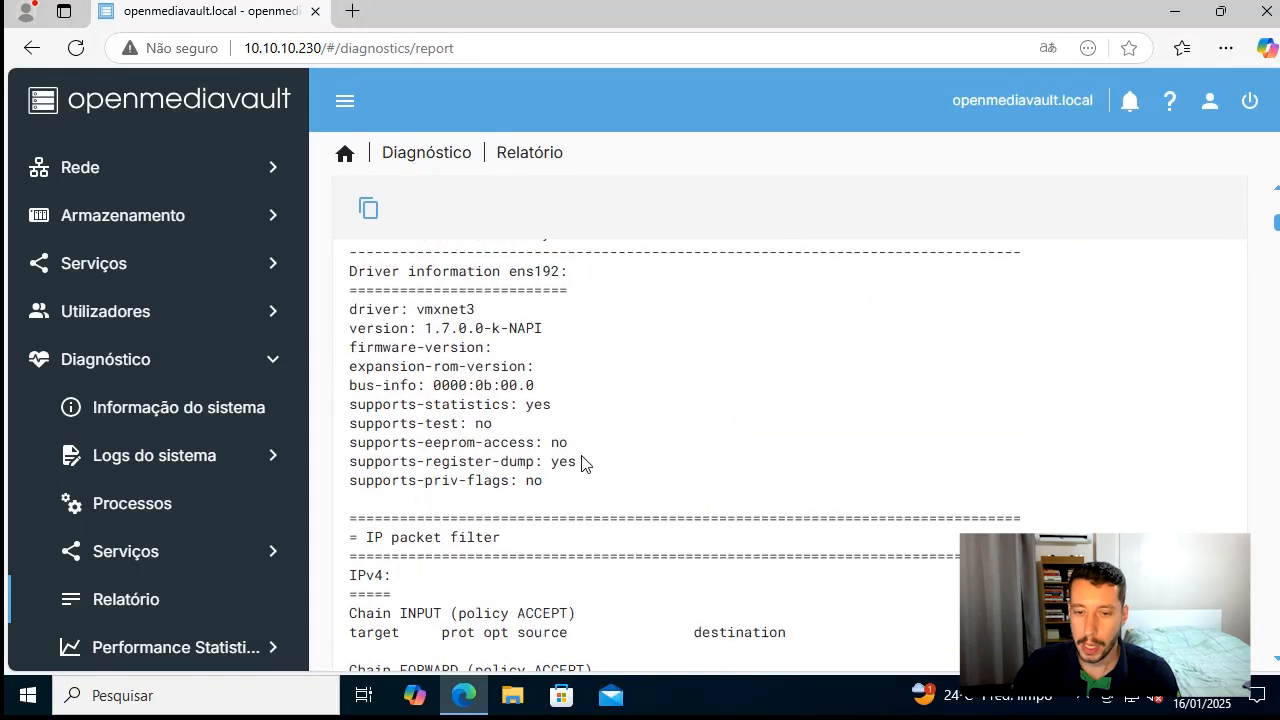
# Examine the IP packet filter chains and the IP routing table in the diagnostic report
pyautogui.scroll(-7, 600, 400)
pyautogui.scroll(3, 560, 351)
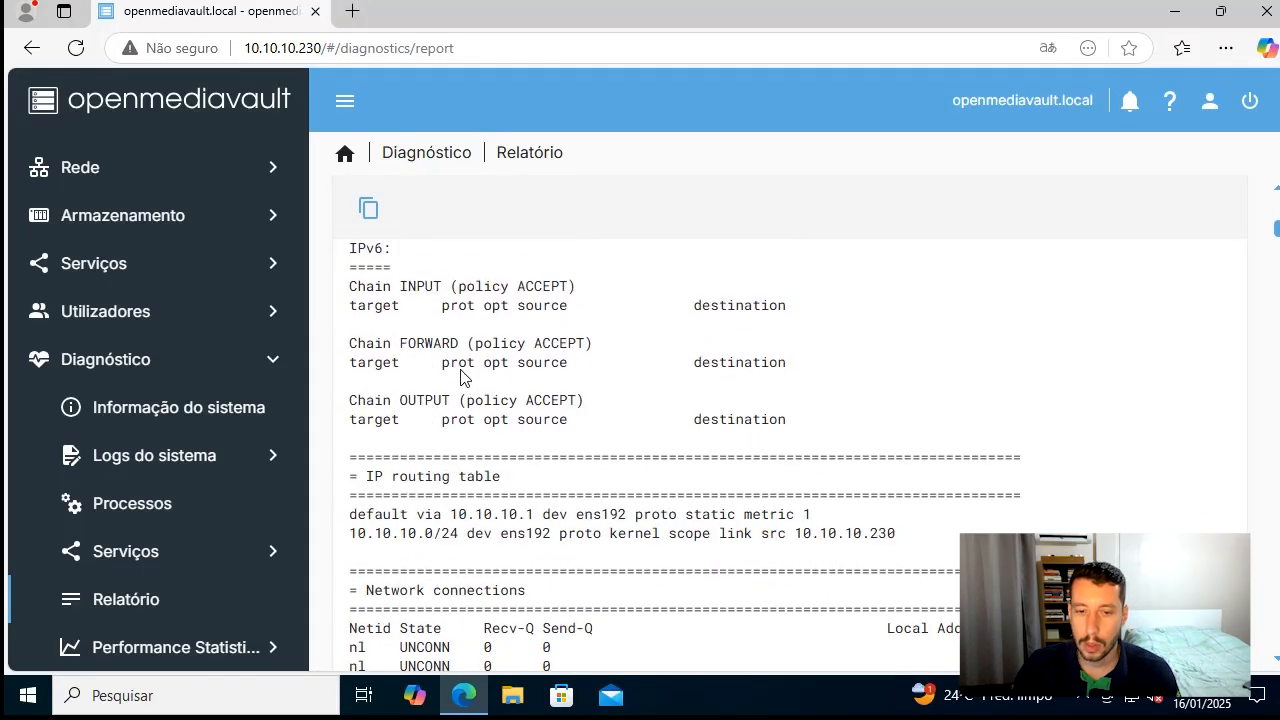
pyautogui.moveTo(410, 346); pyautogui.dragTo(693, 498)
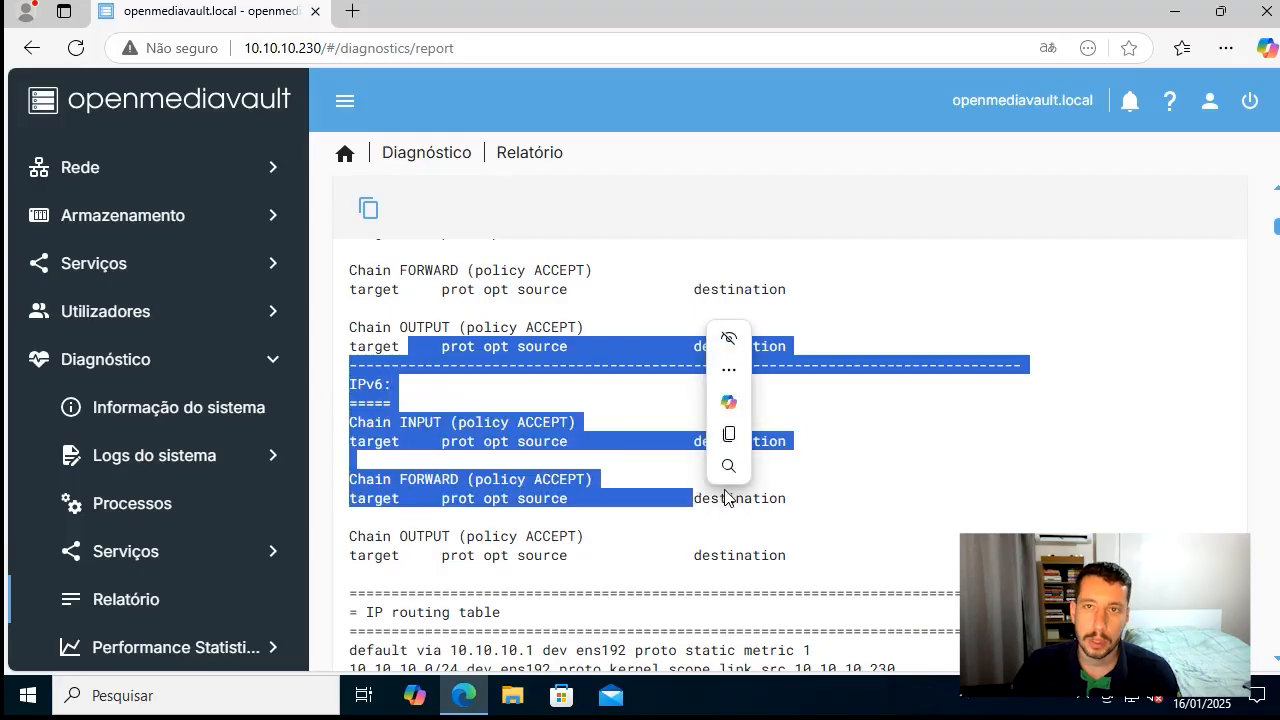
pyautogui.scroll(-2, 726, 500)
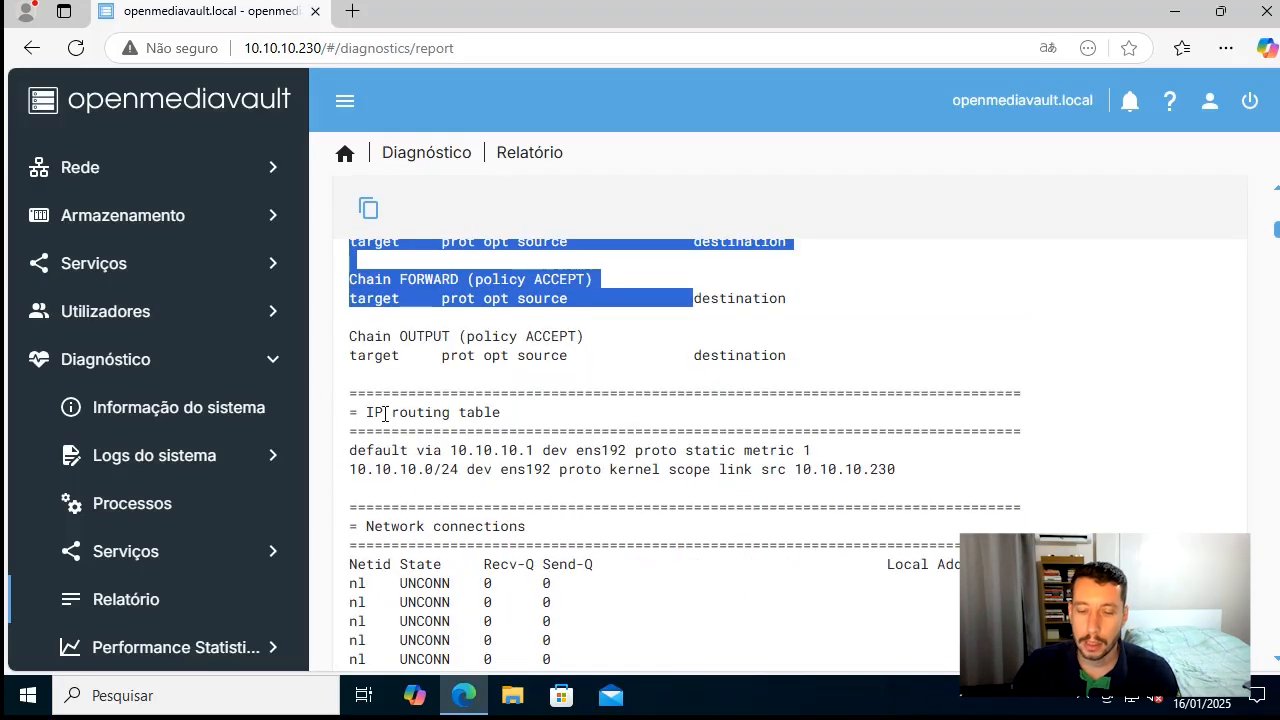
pyautogui.moveTo(385, 413); pyautogui.dragTo(543, 432)
pyautogui.scroll(-4, 569, 490)
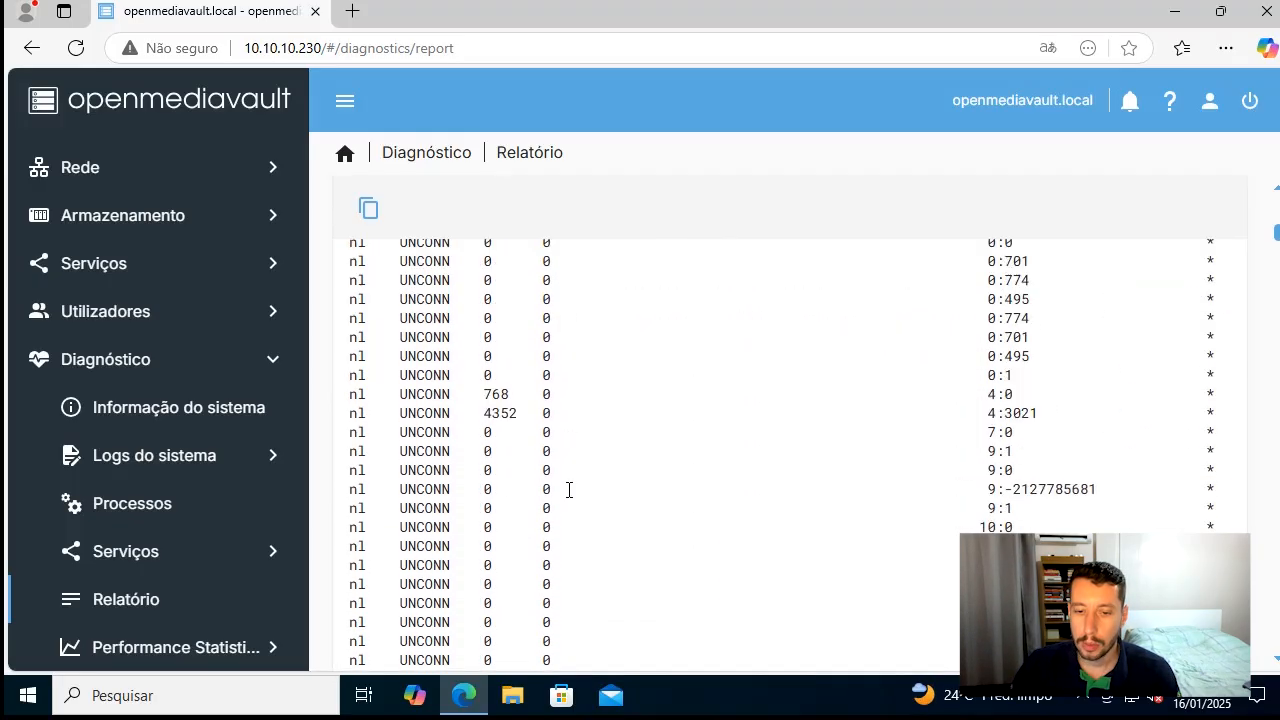
# Look through the report's network connections and monitored process status sections
pyautogui.moveTo(569, 358); pyautogui.dragTo(723, 491)
pyautogui.scroll(-10, 723, 491)
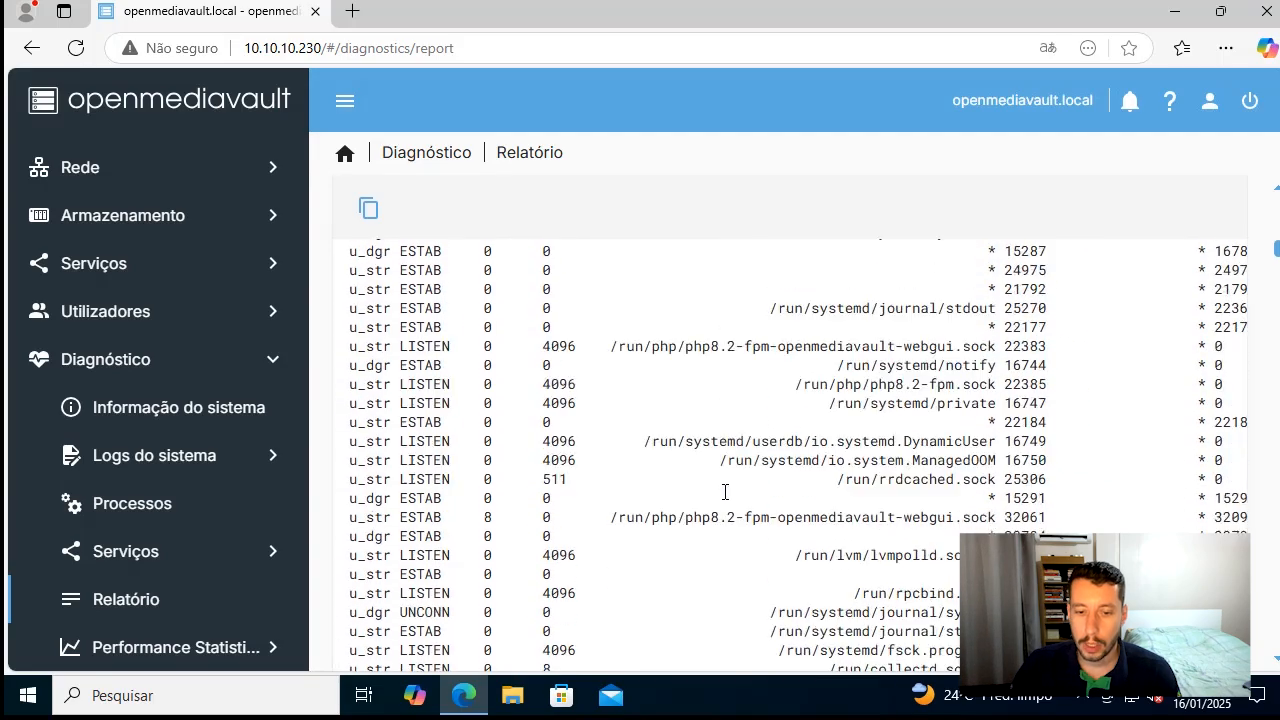
pyautogui.scroll(-15, 725, 491)
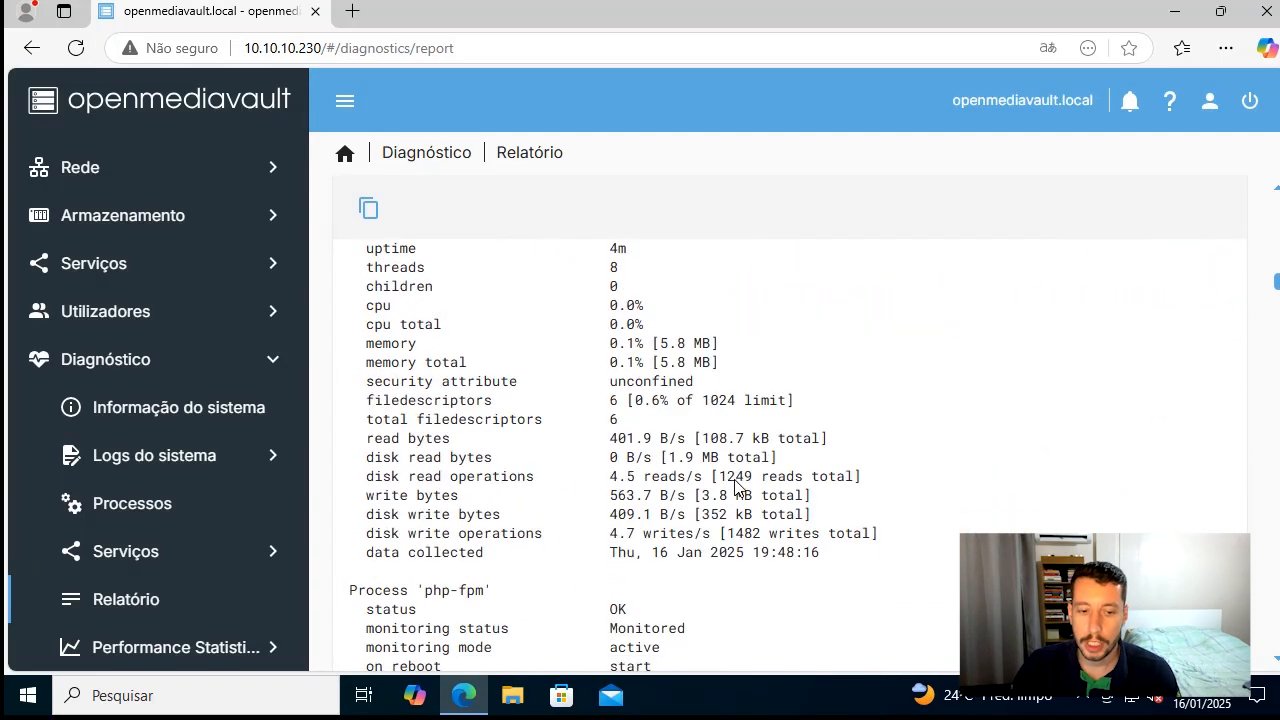
pyautogui.scroll(-8, 730, 480)
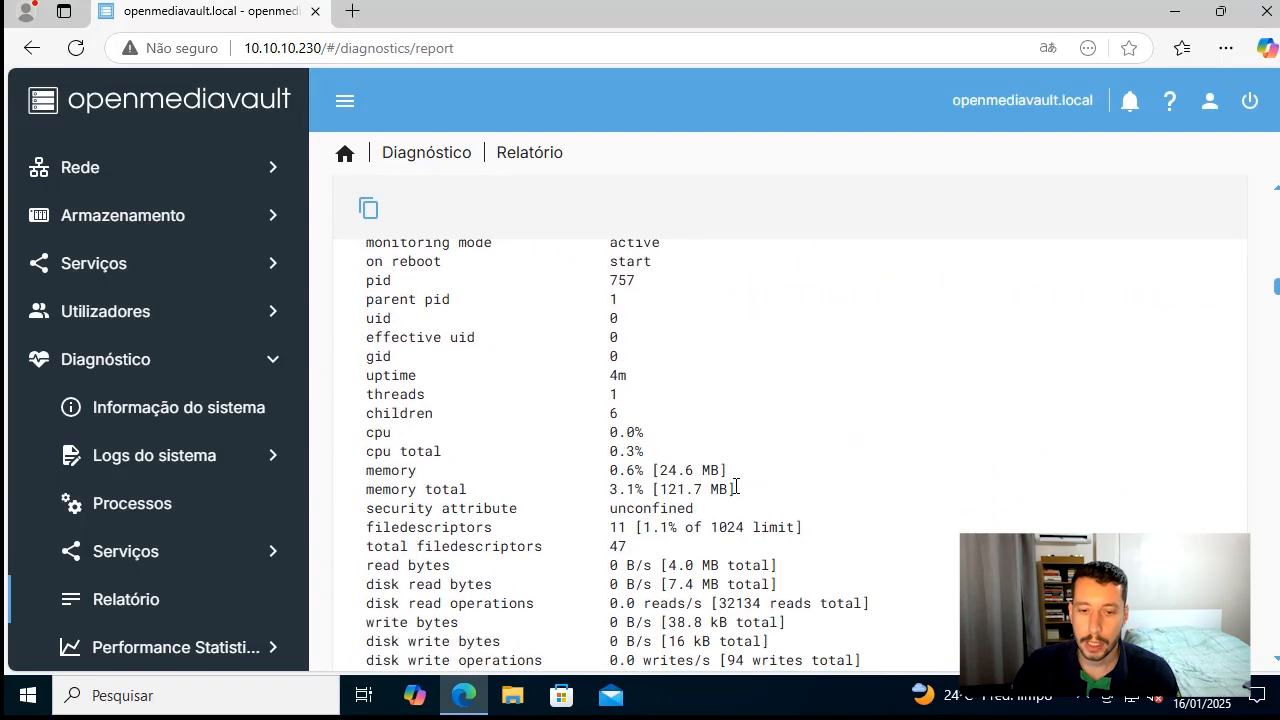
# Open Performance Statistics and examine the CPU usage and File System Usage graphs
pyautogui.click(188, 655)
pyautogui.scroll(-2, 223, 571)
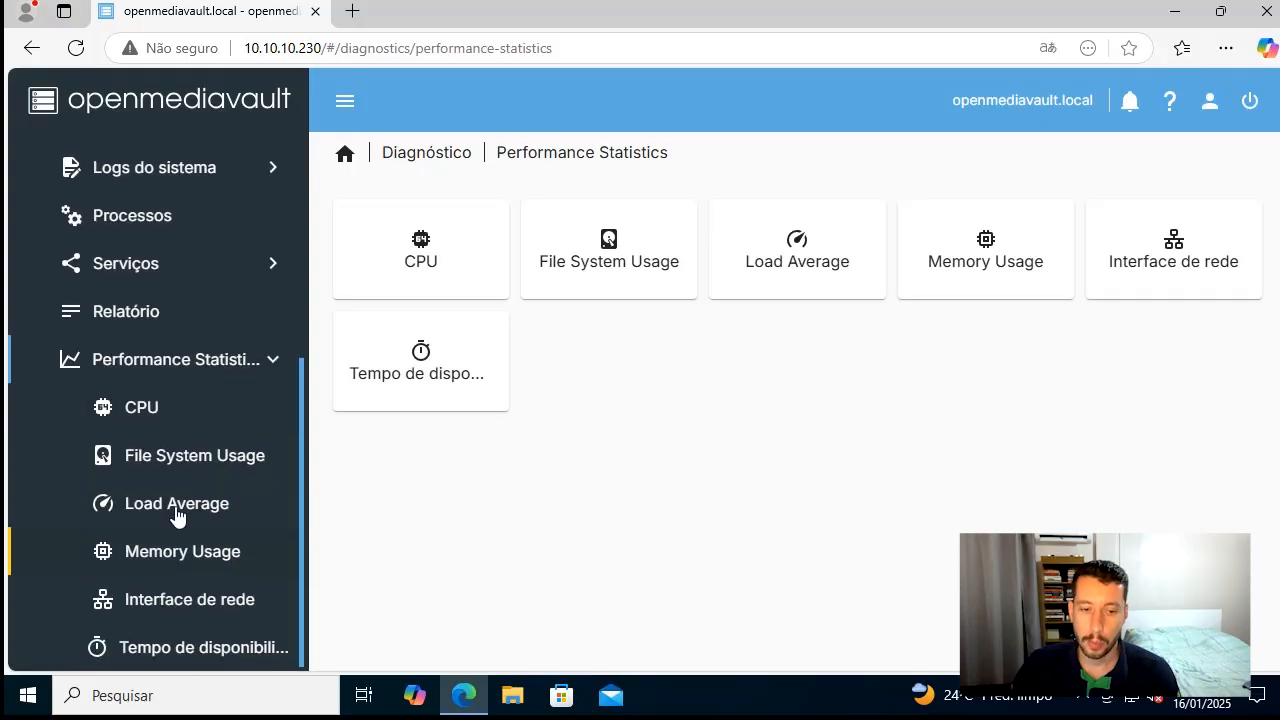
pyautogui.click(160, 421)
pyautogui.scroll(-5, 895, 421)
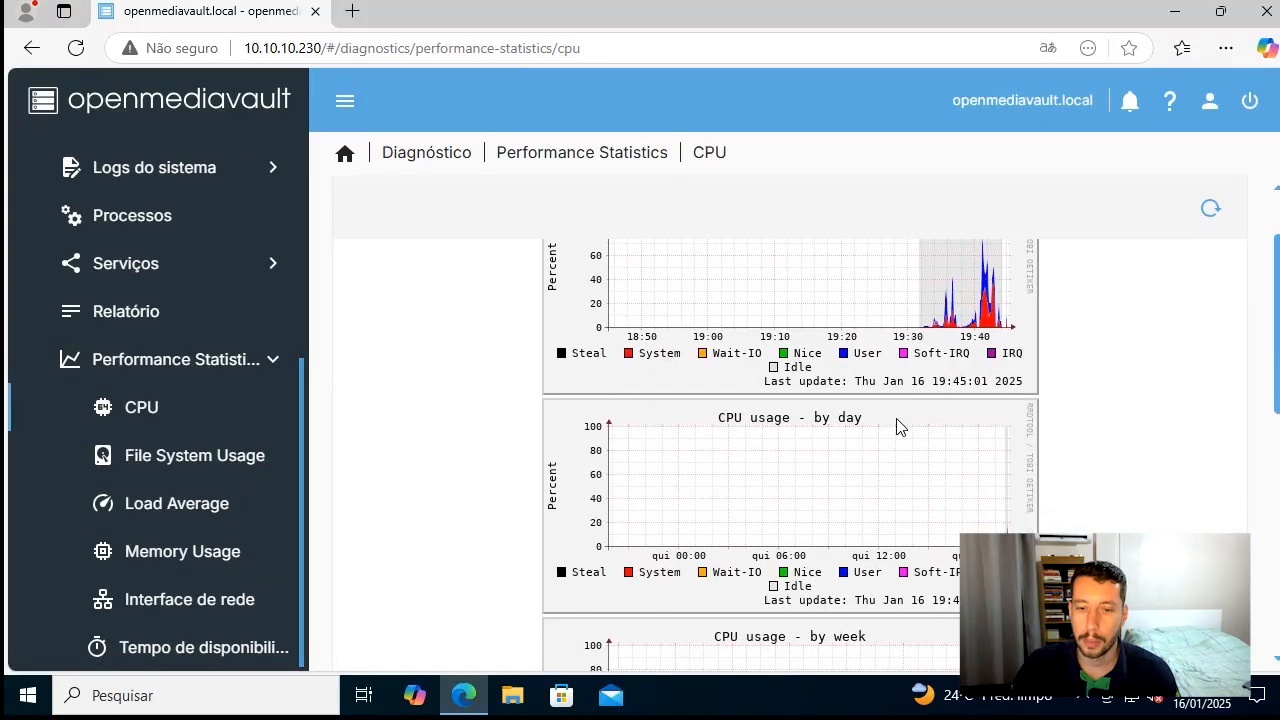
pyautogui.click(215, 462)
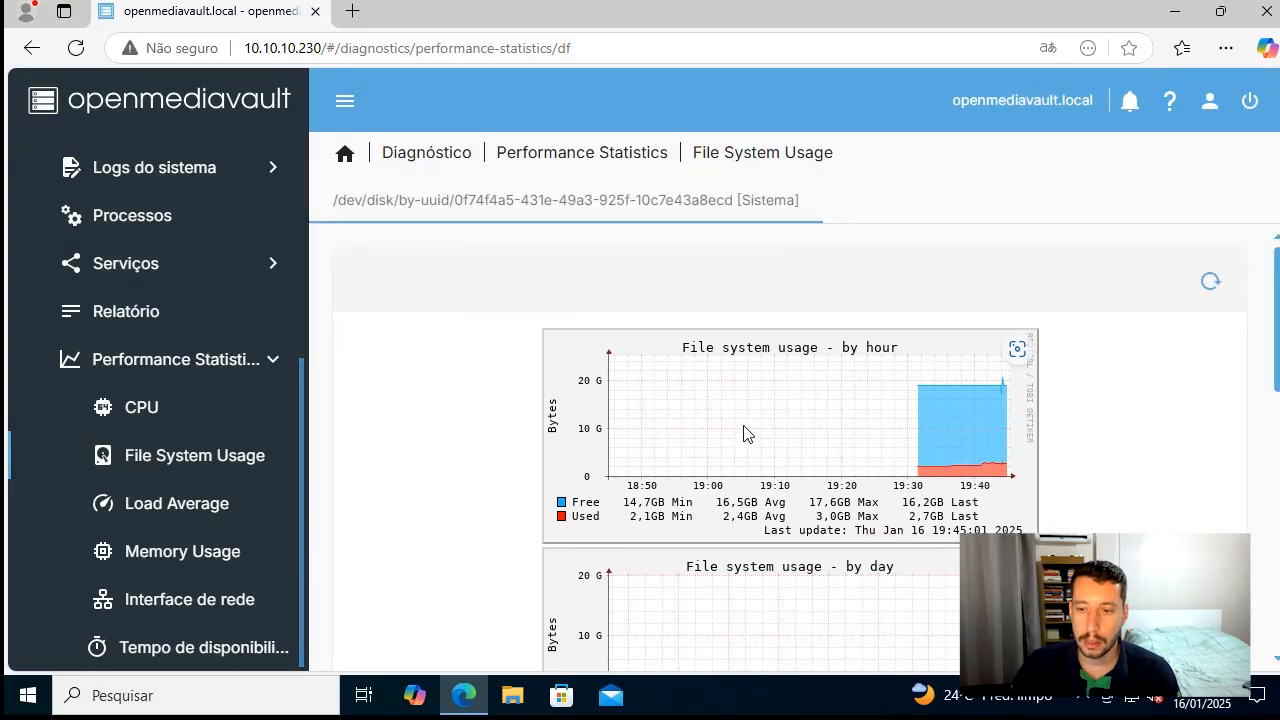
pyautogui.scroll(-2, 743, 434)
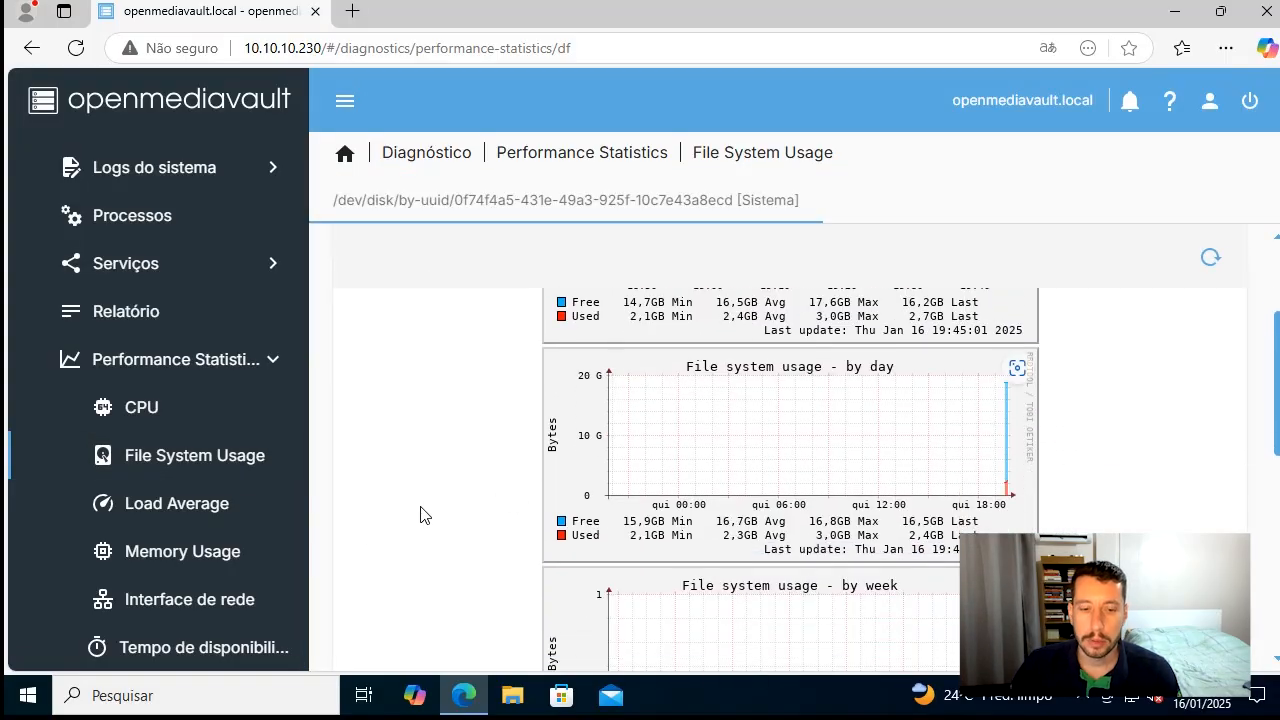
# View the Memory Usage graphs, and open and refresh the Interface de rede graphs for ens192
pyautogui.click(177, 560)
pyautogui.scroll(-2, 608, 523)
pyautogui.click(221, 605)
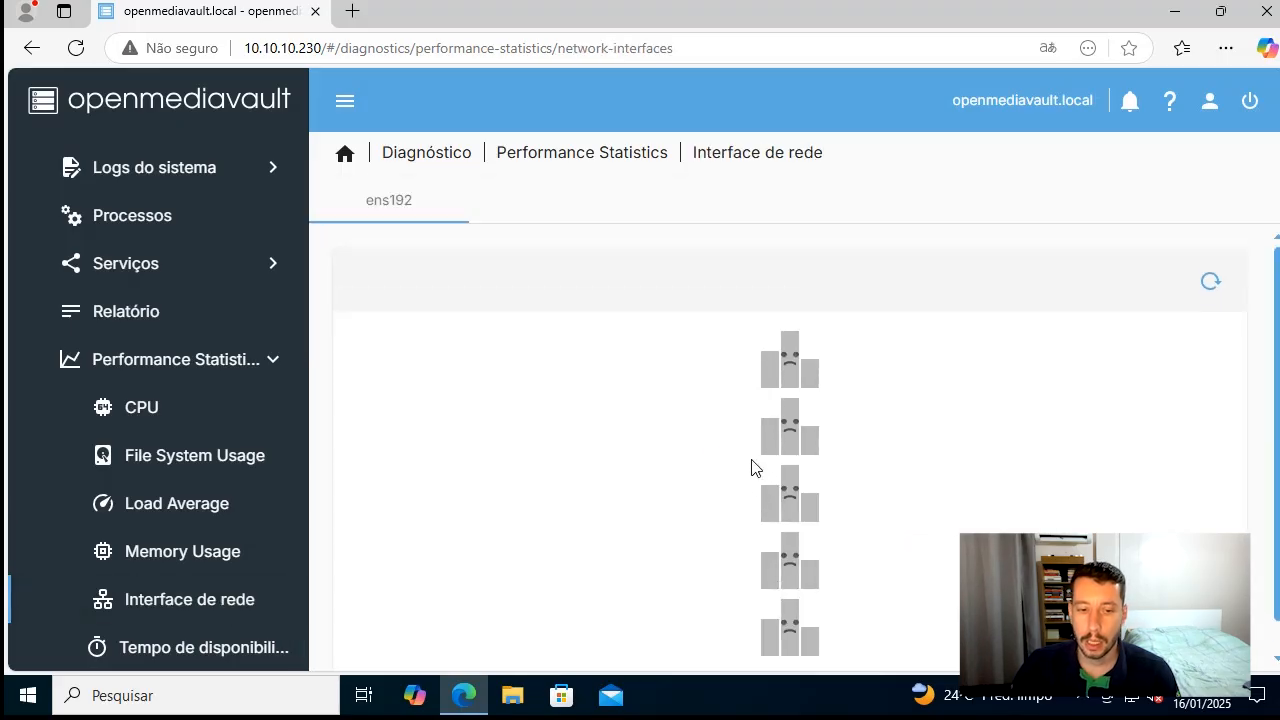
pyautogui.click(1210, 257)
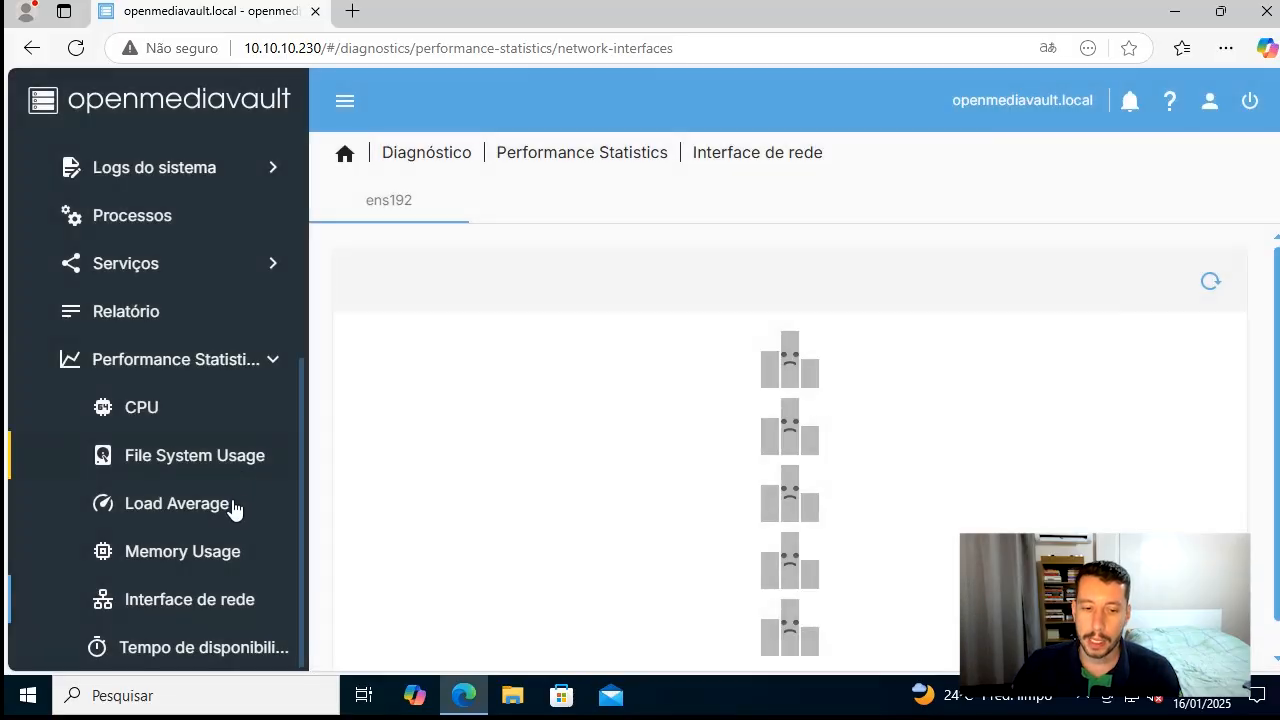
# Examine the system uptime graphs in Tempo de disponibilidade and return to the Performance Statistics overview with its submenu collapsed
pyautogui.click(229, 650)
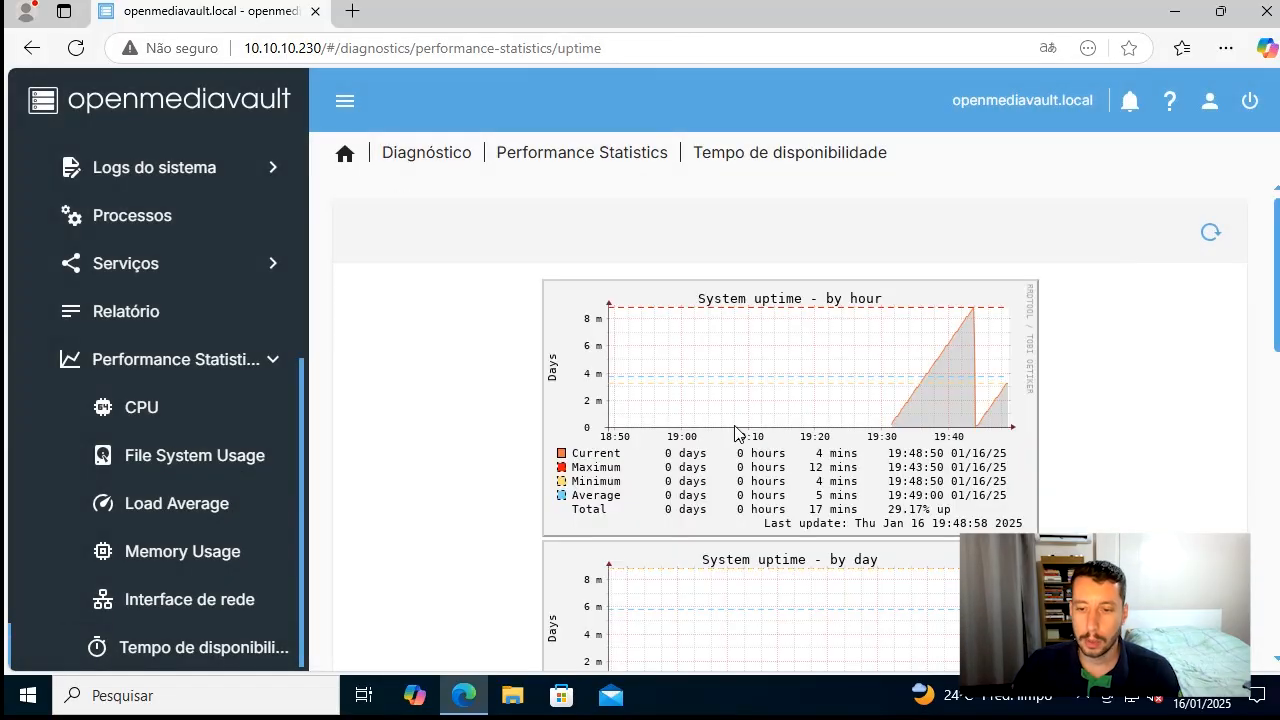
pyautogui.scroll(-8, 912, 458)
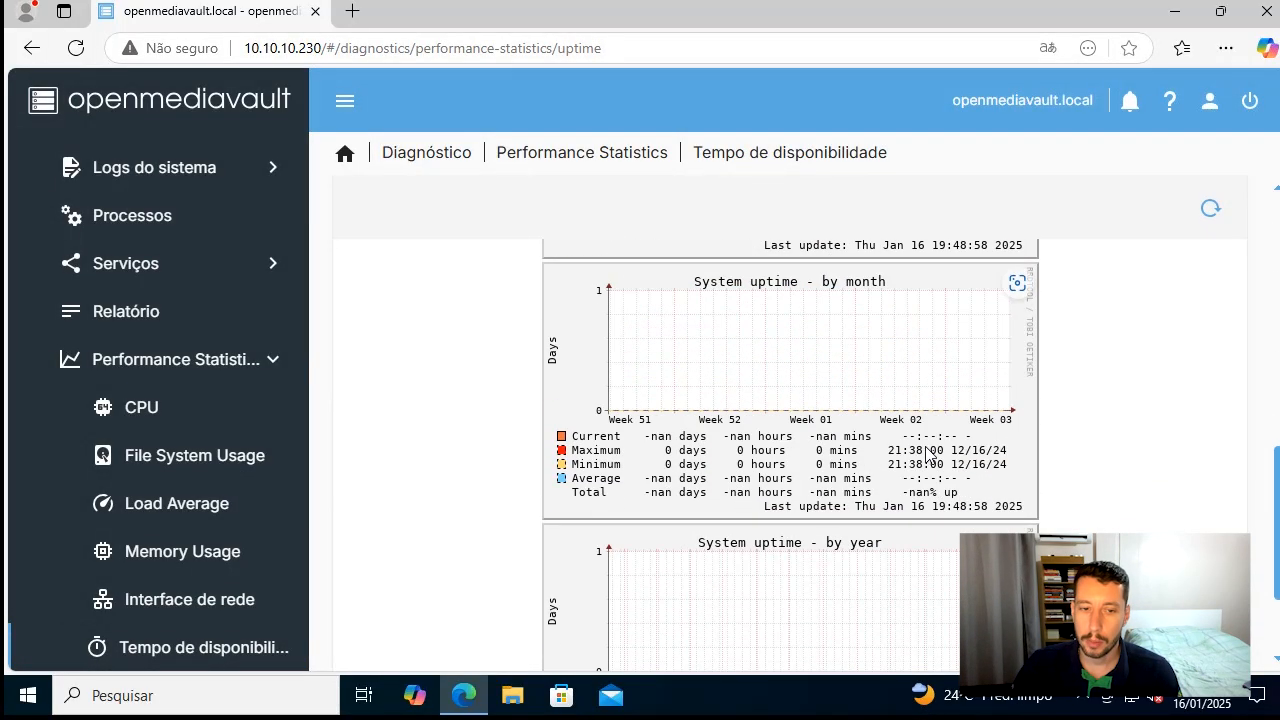
pyautogui.scroll(5, 133, 543)
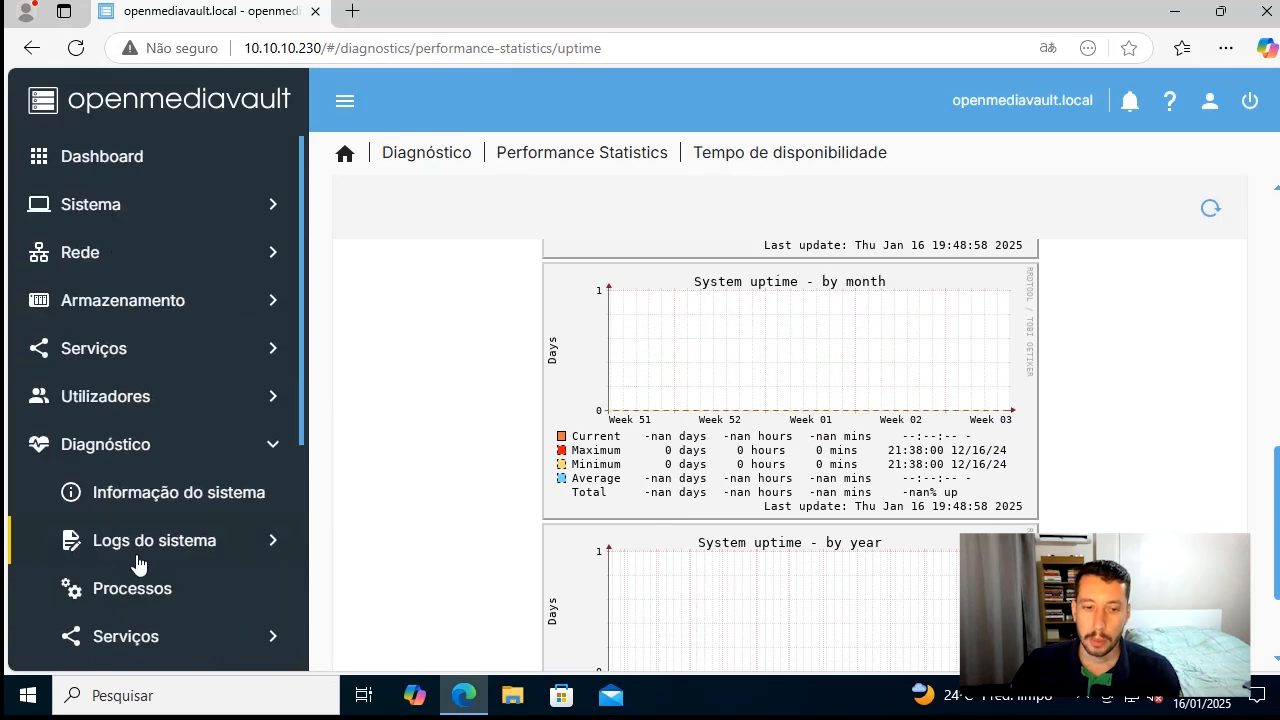
pyautogui.scroll(-3, 138, 563)
pyautogui.scroll(-2, 138, 563)
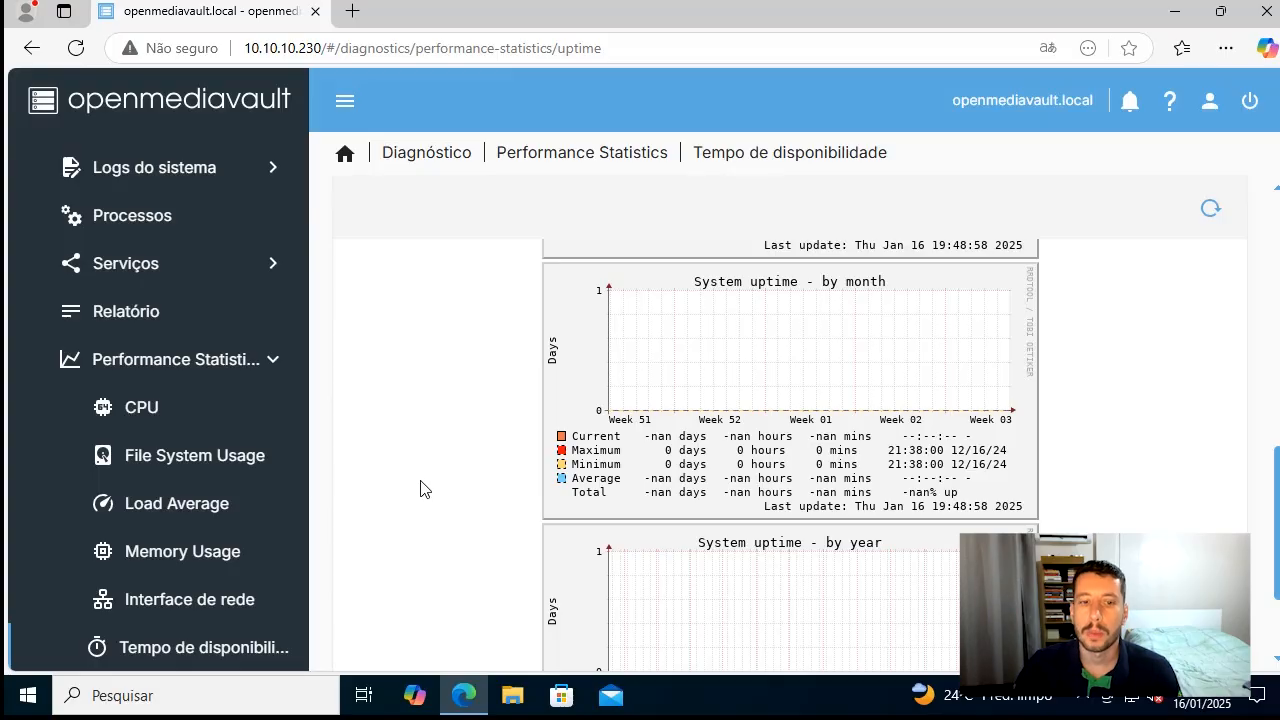
pyautogui.click(201, 378)
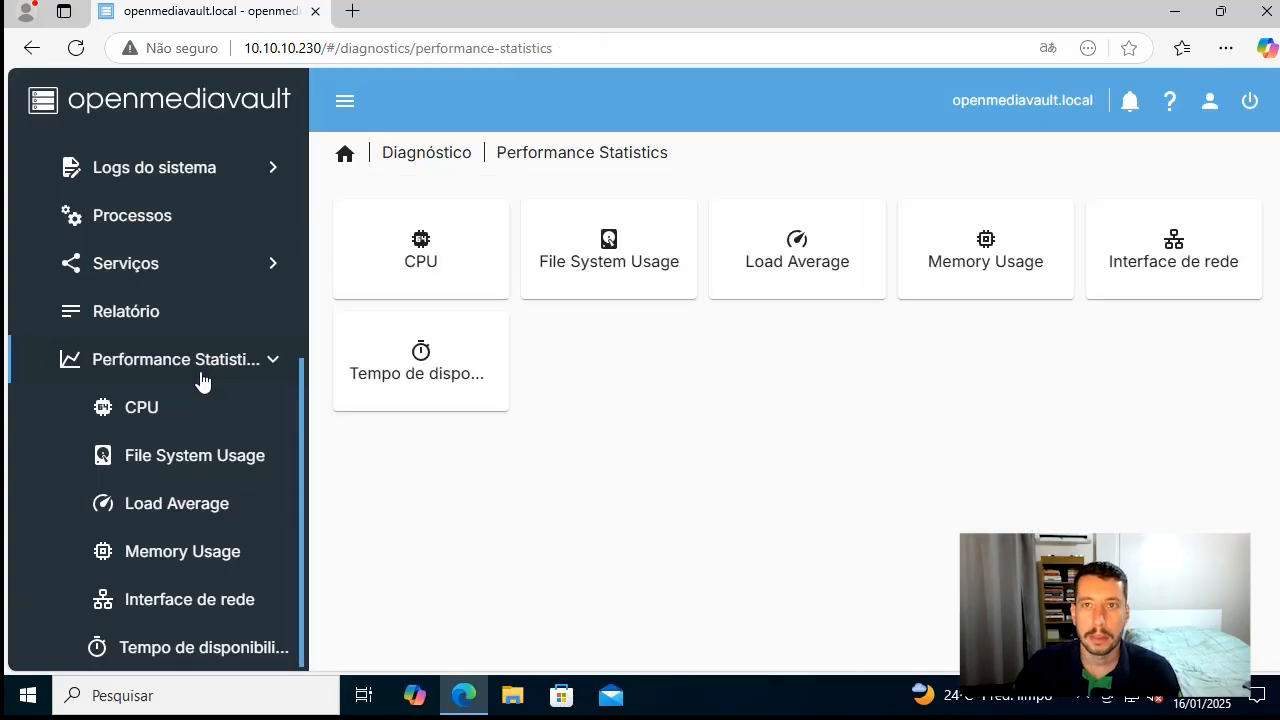
pyautogui.click(272, 366)
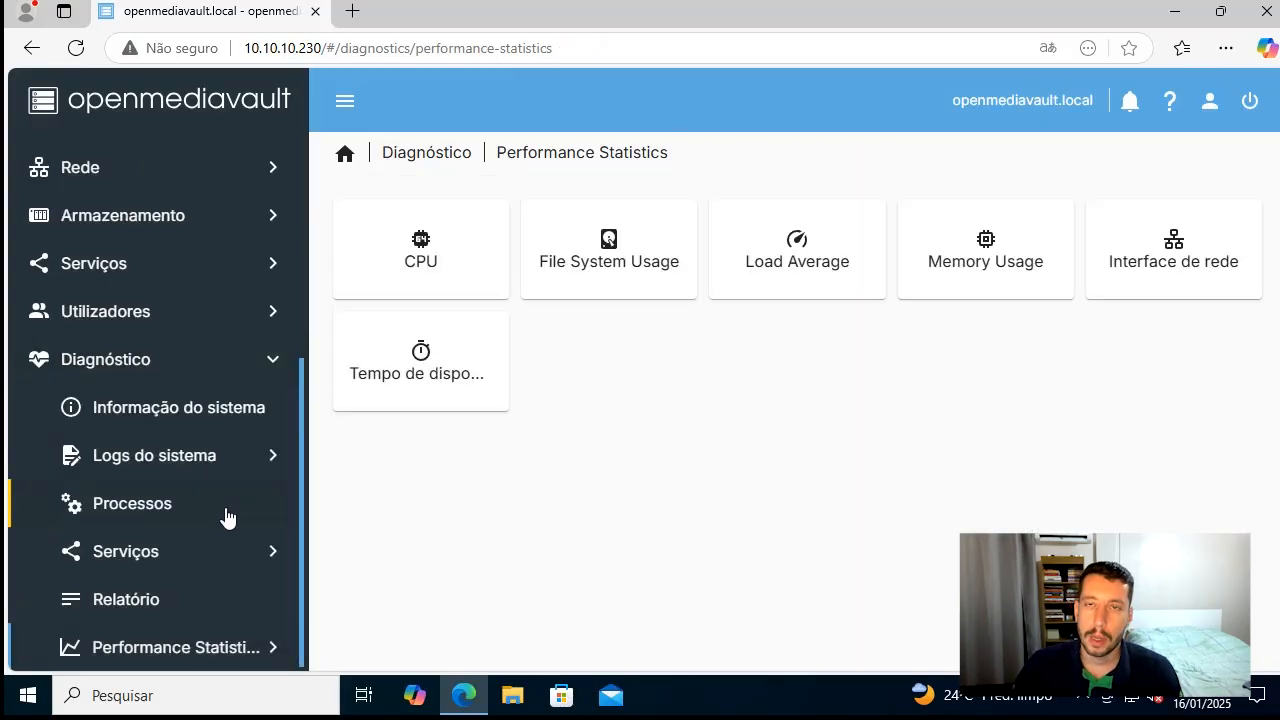